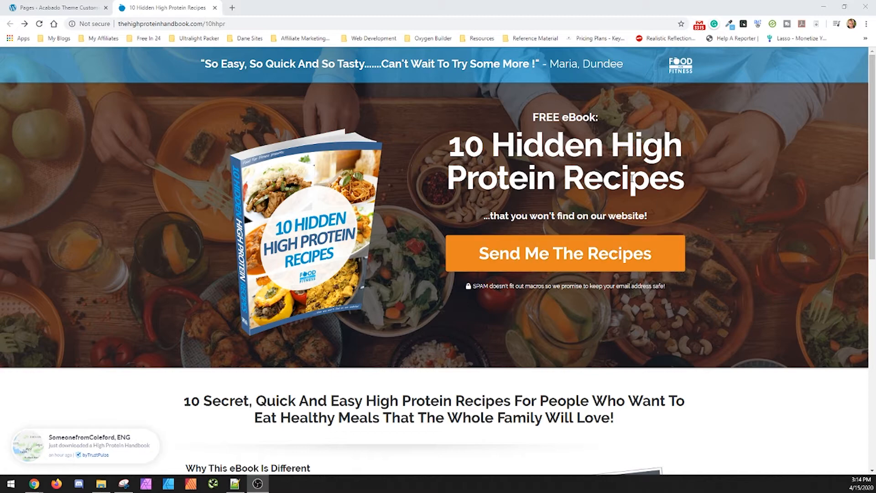
Step: Examine the layout of the 10 Hidden High Protein Recipes landing page, including its sign-up popup form
{"action": "scroll", "coordinate": [719, 302], "scroll_direction": "down", "scroll_amount": 5}
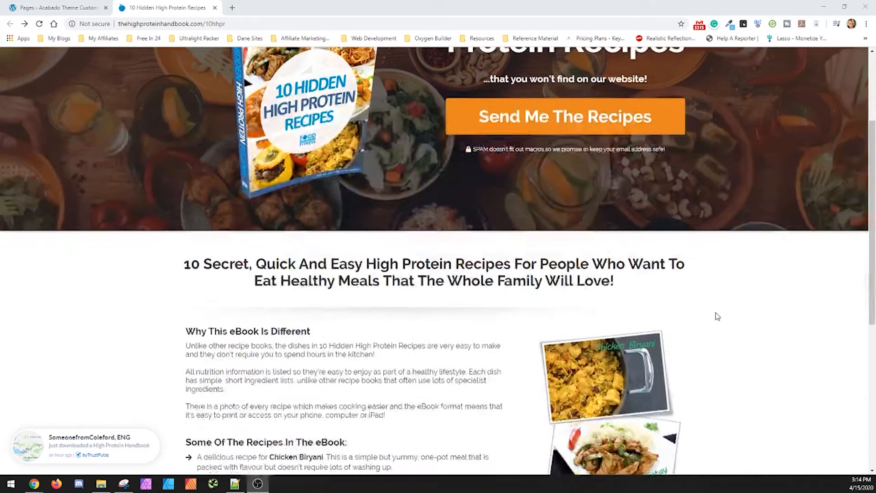
{"action": "scroll", "coordinate": [712, 283], "scroll_direction": "down", "scroll_amount": 2}
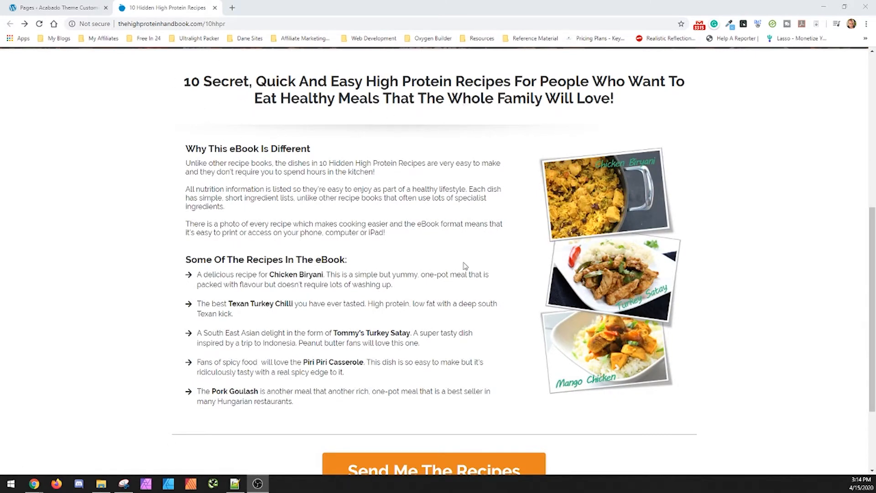
{"action": "scroll", "coordinate": [465, 264], "scroll_direction": "down", "scroll_amount": 1}
{"action": "scroll", "coordinate": [288, 319], "scroll_direction": "down", "scroll_amount": 2}
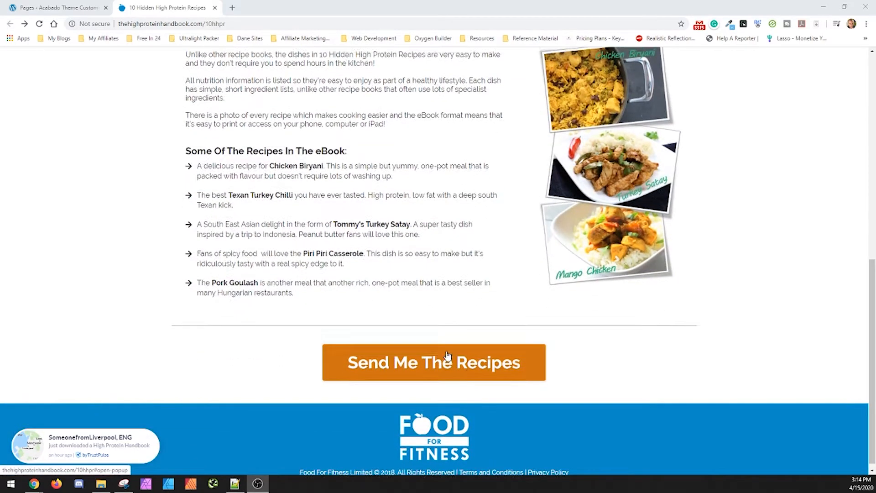
{"action": "scroll", "coordinate": [437, 356], "scroll_direction": "up", "scroll_amount": 8}
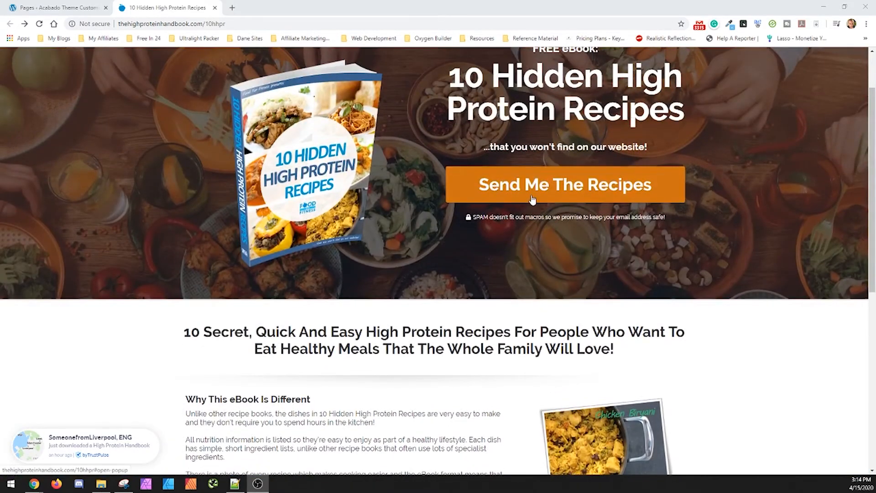
{"action": "scroll", "coordinate": [406, 310], "scroll_direction": "down", "scroll_amount": 8}
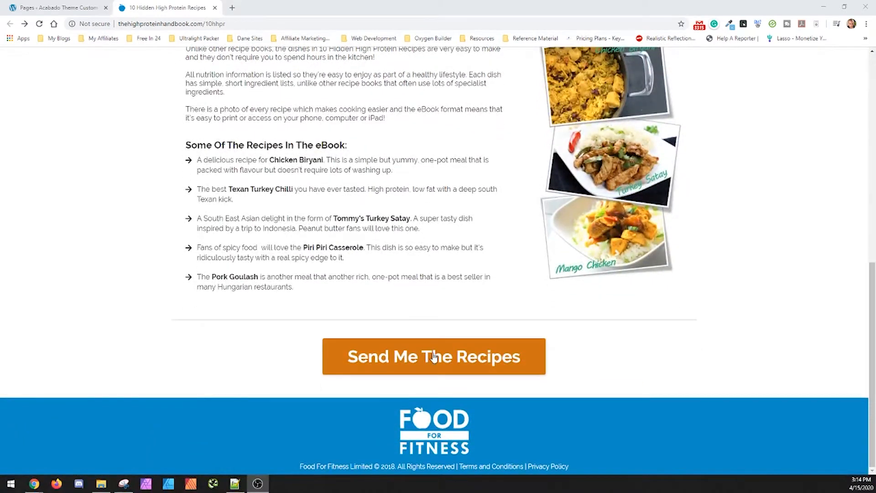
{"action": "left_click", "coordinate": [441, 358]}
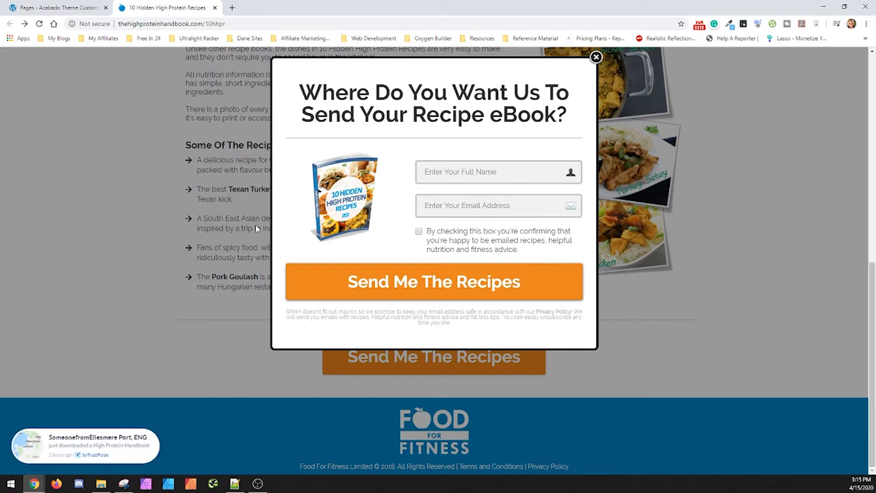
{"action": "left_click", "coordinate": [594, 58]}
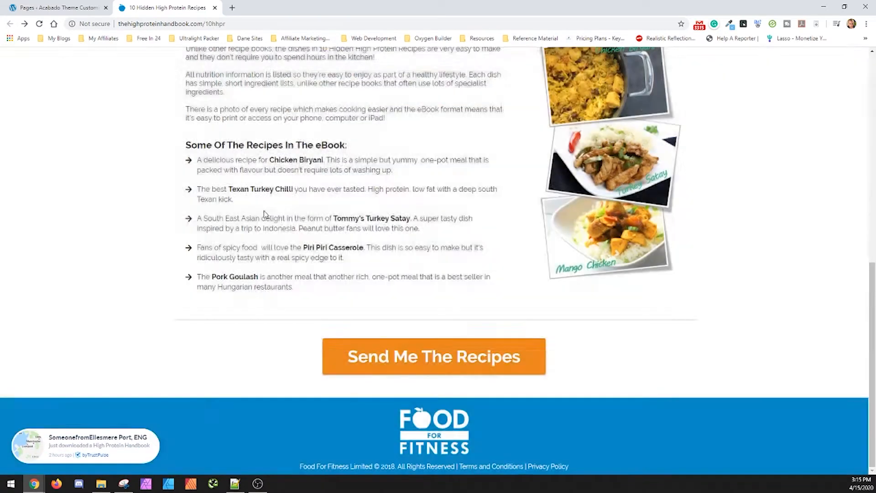
{"action": "scroll", "coordinate": [189, 145], "scroll_direction": "up", "scroll_amount": 15}
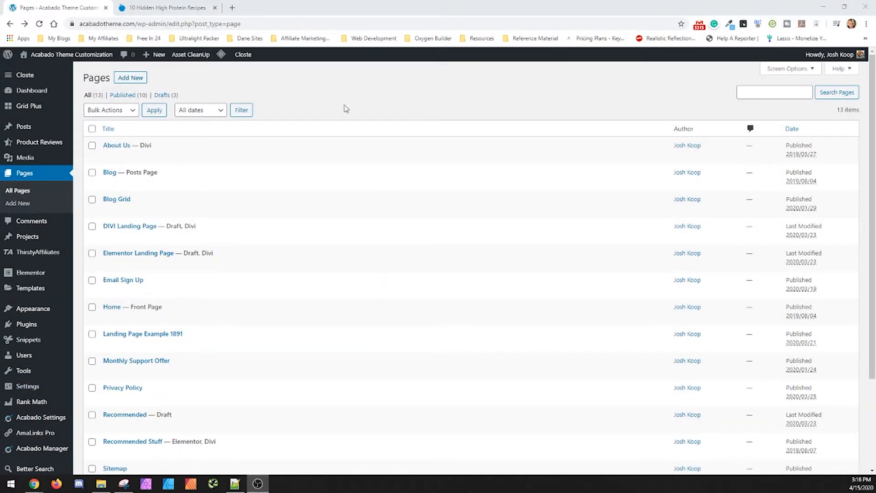
Step: Create a new WordPress page titled "ebook landing page"
{"action": "left_click", "coordinate": [138, 78]}
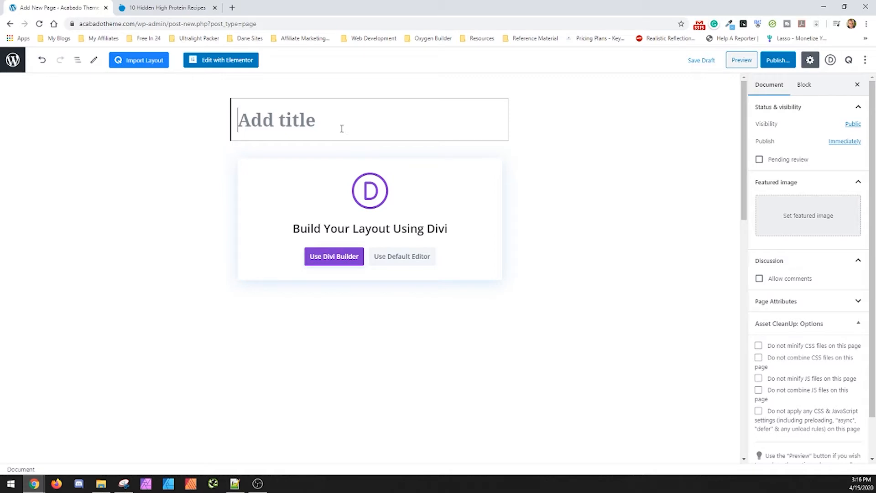
{"action": "type", "text": "ebook lang"}
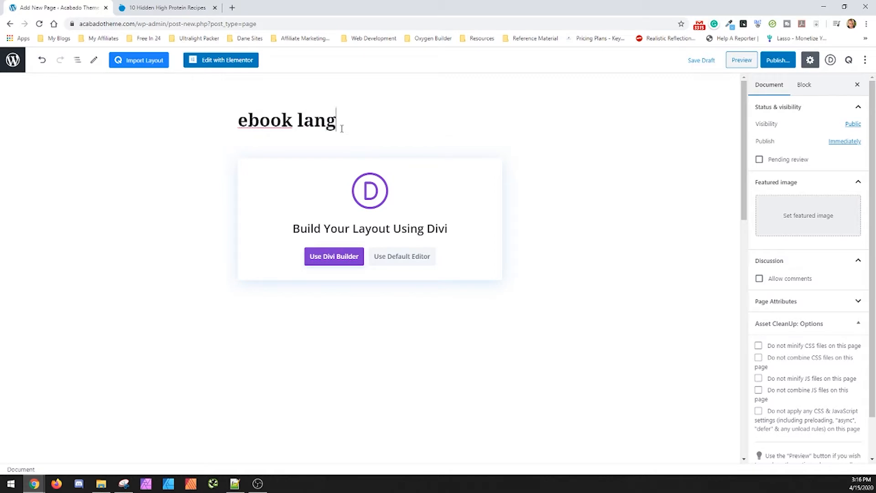
{"action": "type", "text": "in"}
{"action": "key", "text": "BackSpace"}
{"action": "key", "text": "BackSpace"}
{"action": "key", "text": "BackSpace"}
{"action": "key", "text": "BackSpace"}
{"action": "type", "text": "nding page"}
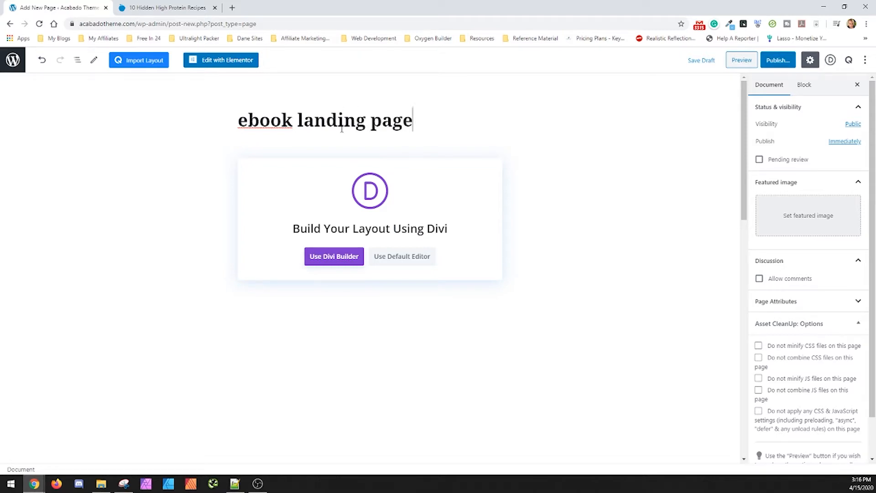
Step: Publish the ebook landing page and open it for editing in Elementor
{"action": "left_click", "coordinate": [776, 61]}
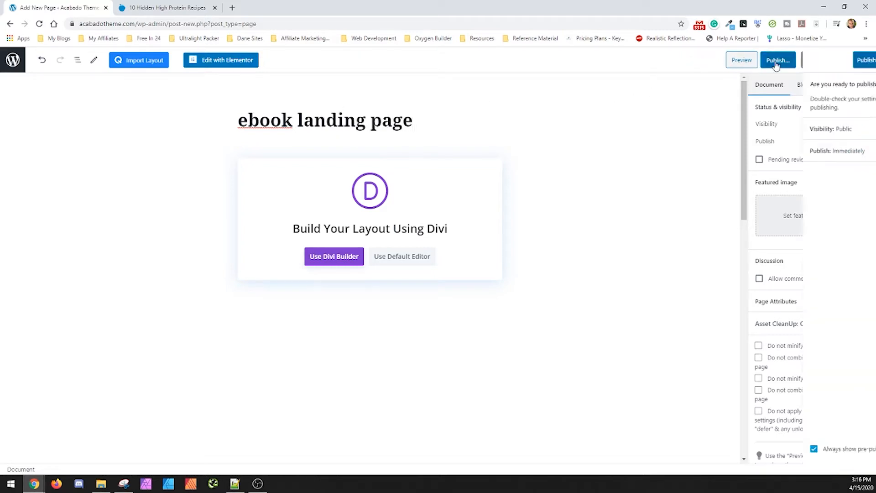
{"action": "left_click", "coordinate": [810, 62]}
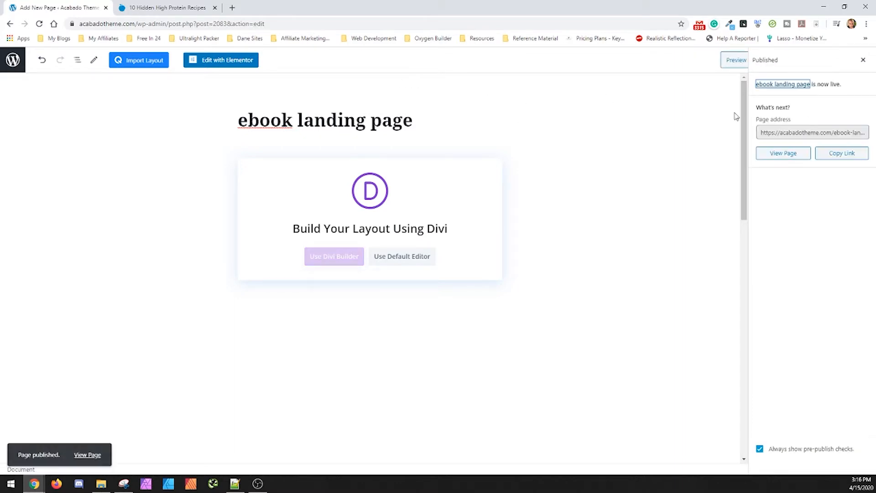
{"action": "key", "text": "Tab"}
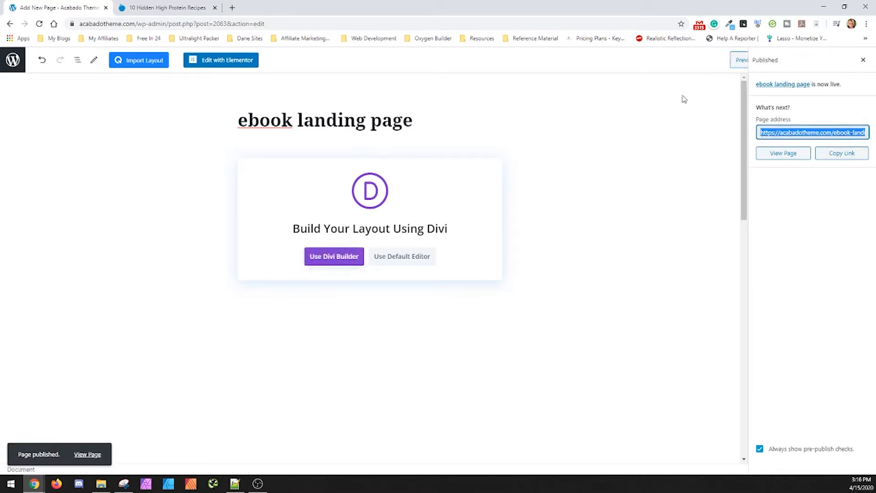
{"action": "left_click", "coordinate": [223, 60]}
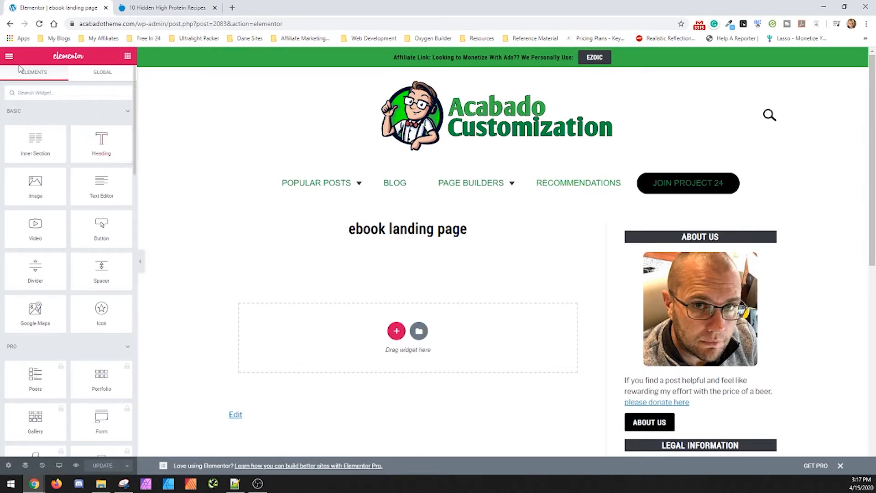
Step: Hide the page title and set the page layout to Elementor Canvas
{"action": "left_click", "coordinate": [8, 465]}
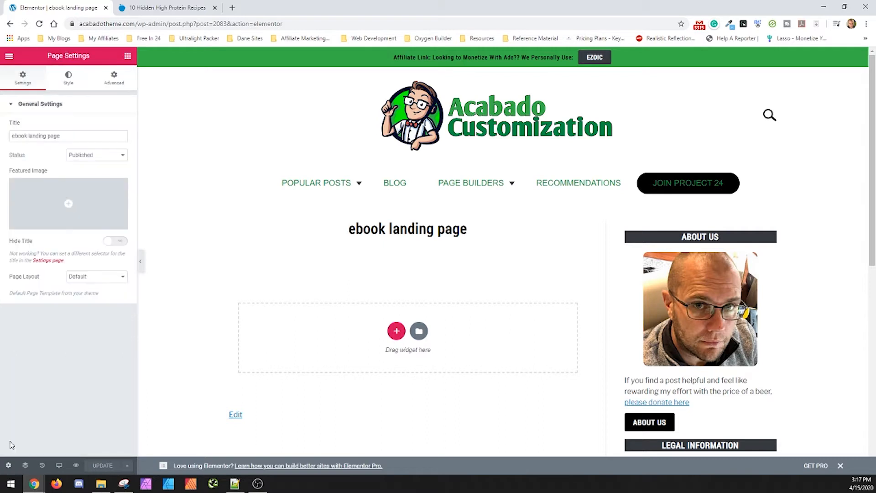
{"action": "left_click", "coordinate": [115, 243]}
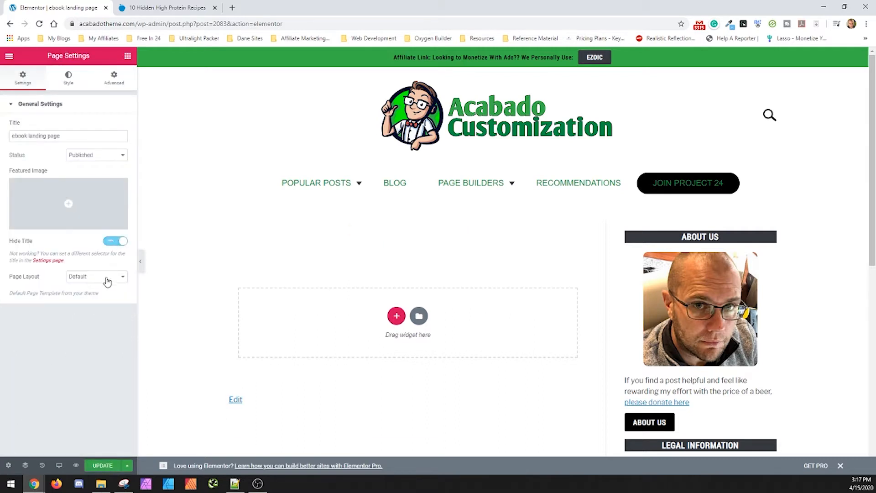
{"action": "left_click", "coordinate": [105, 277]}
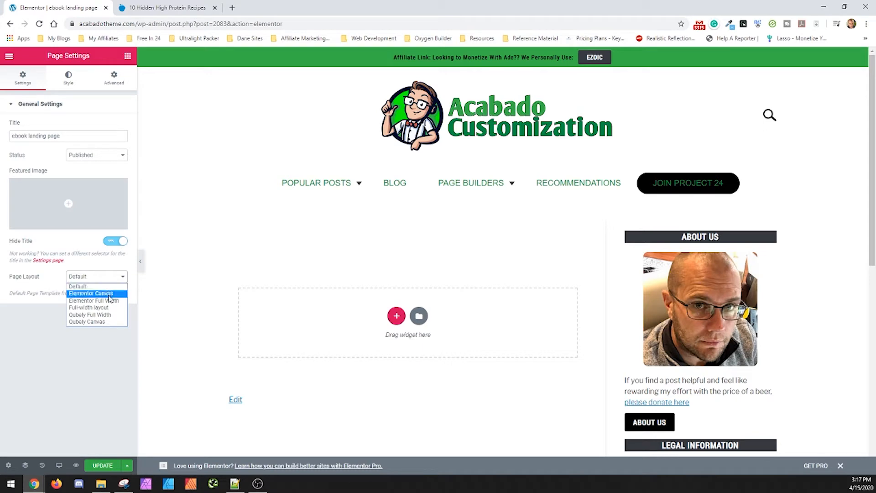
{"action": "left_click", "coordinate": [109, 293]}
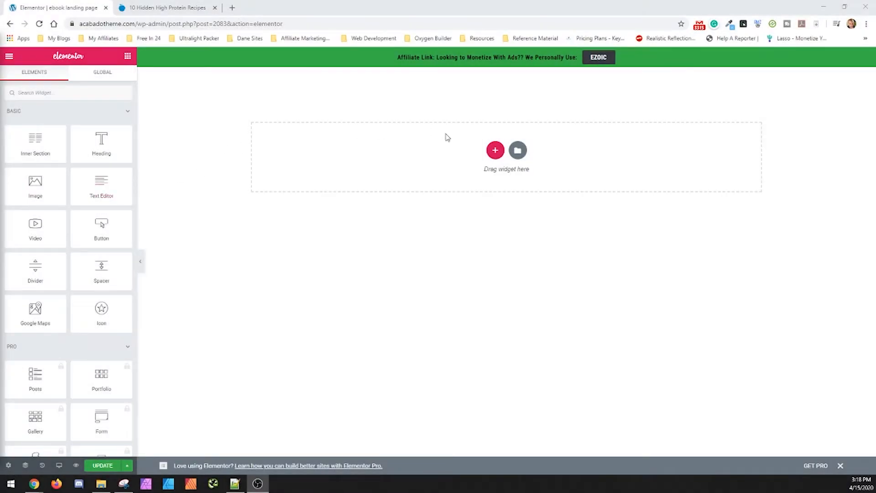
Step: Add a single-column section to the blank page and stretch it to the full page width
{"action": "left_click", "coordinate": [181, 5]}
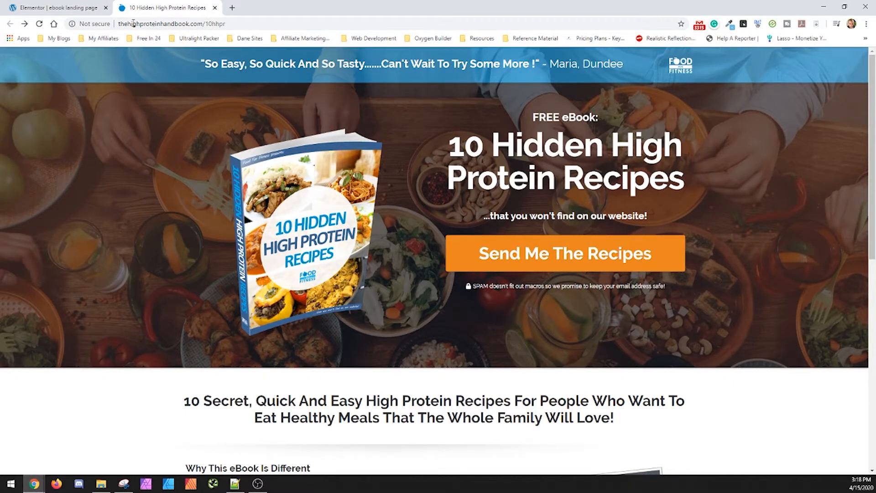
{"action": "left_click", "coordinate": [90, 8]}
{"action": "left_click", "coordinate": [495, 151]}
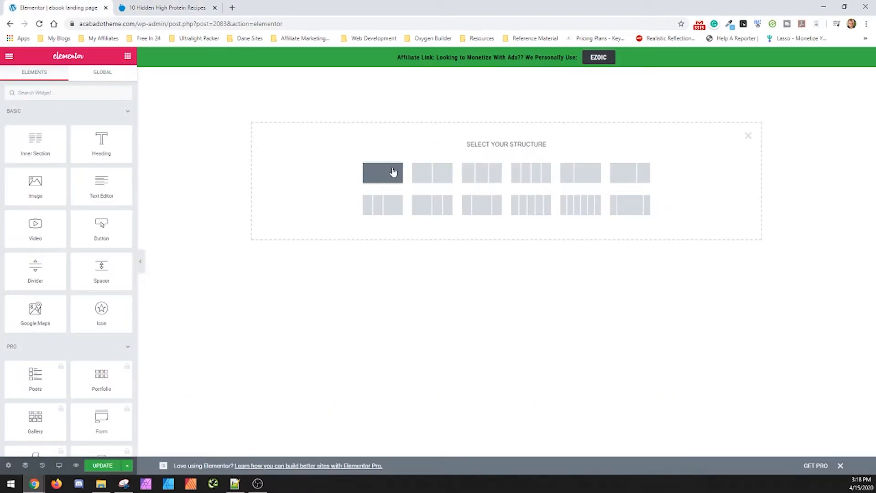
{"action": "left_click", "coordinate": [391, 172]}
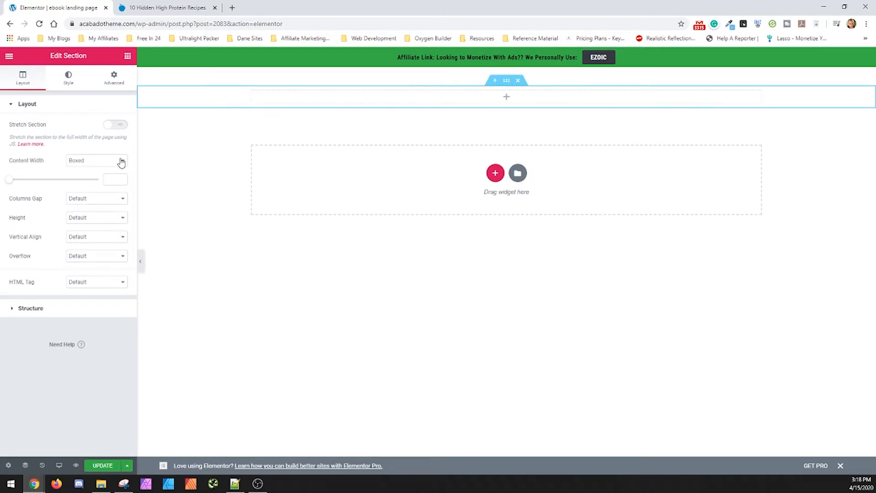
{"action": "left_click", "coordinate": [114, 125]}
Step: Give the section a classic background image by uploading the food table photo from the Desktop's Elementor Pro - Acabado "protein recipes" folder
{"action": "left_click", "coordinate": [63, 82]}
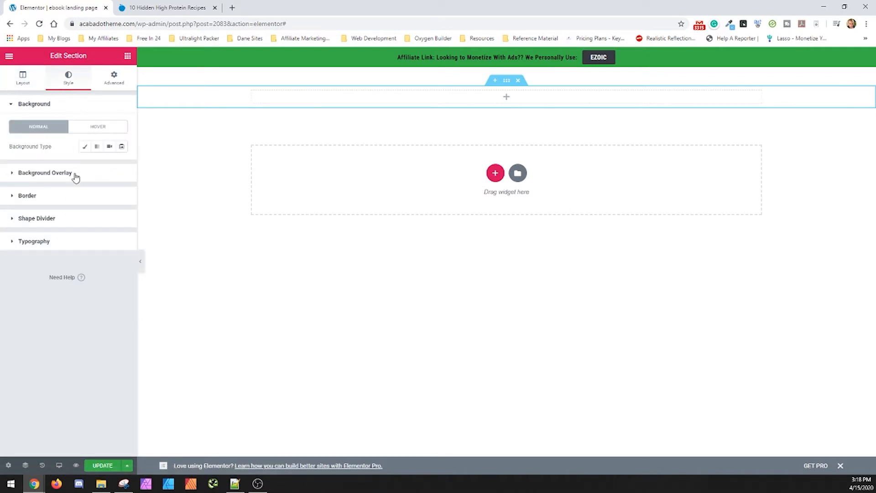
{"action": "left_click", "coordinate": [84, 146]}
{"action": "left_click", "coordinate": [95, 218]}
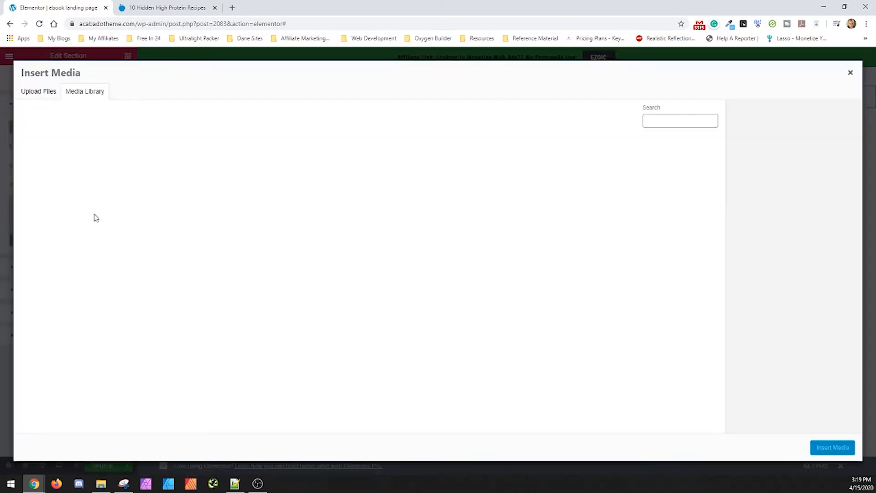
{"action": "left_click", "coordinate": [52, 92]}
{"action": "left_click", "coordinate": [455, 252]}
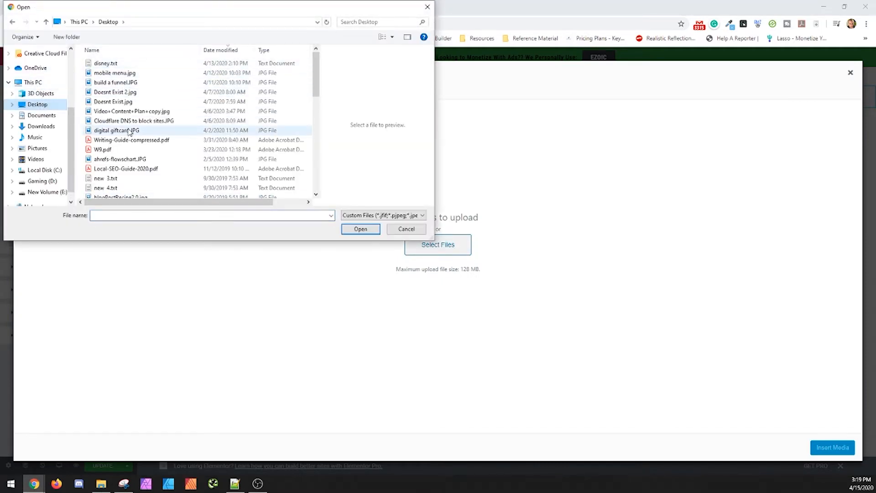
{"action": "scroll", "coordinate": [133, 134], "scroll_direction": "down", "scroll_amount": 5}
{"action": "double_click", "coordinate": [132, 155]}
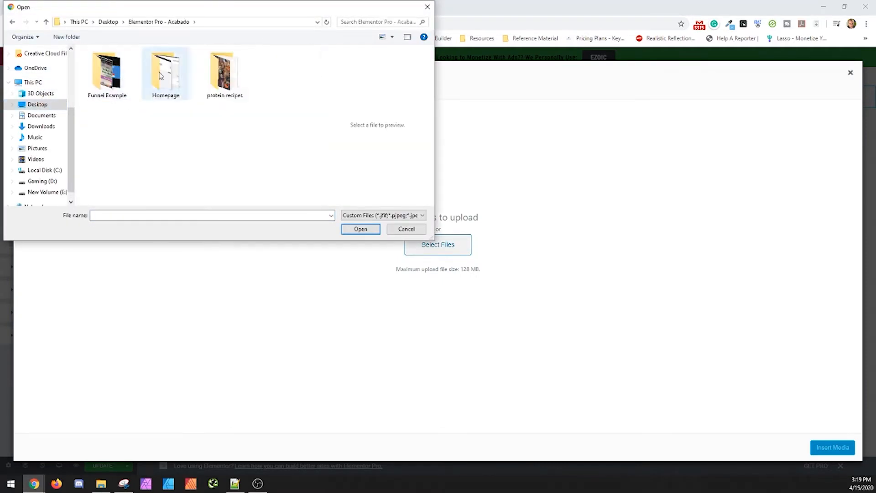
{"action": "double_click", "coordinate": [223, 75]}
{"action": "left_click", "coordinate": [161, 90]}
{"action": "double_click", "coordinate": [161, 90]}
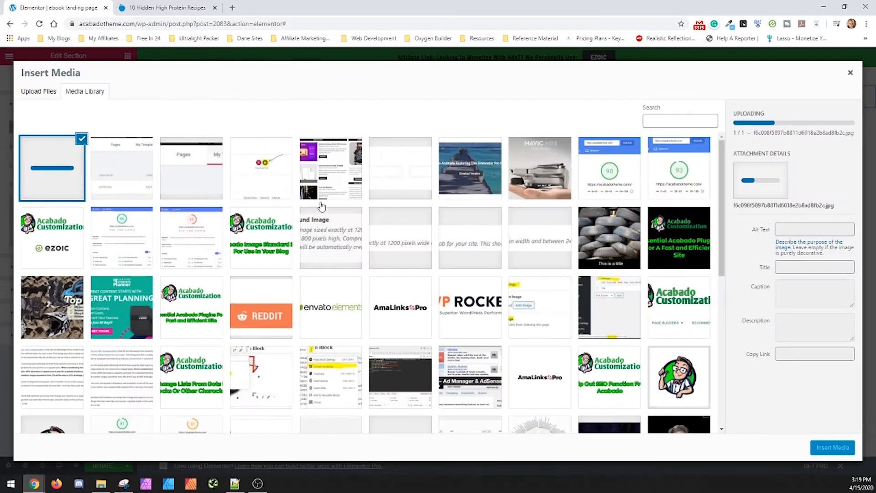
{"action": "left_click", "coordinate": [834, 447]}
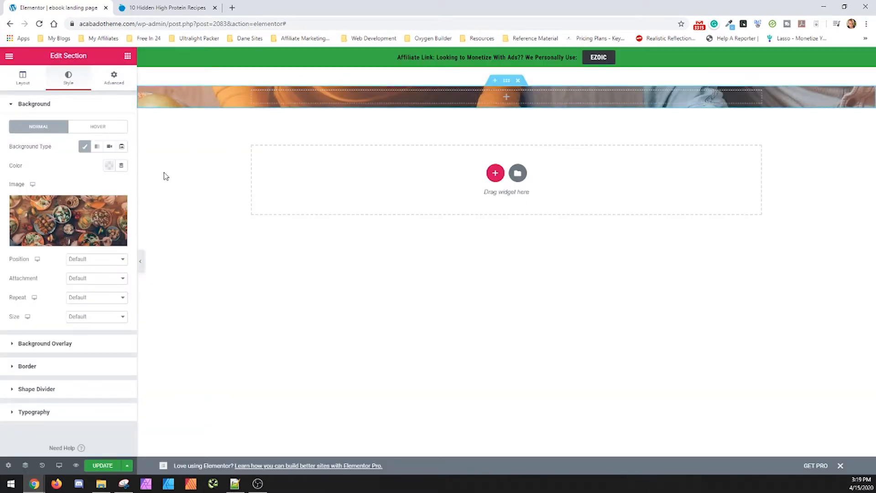
Step: Check the recipes reference page's header, and place a Text Editor widget in the section with the food background
{"action": "left_click", "coordinate": [169, 7]}
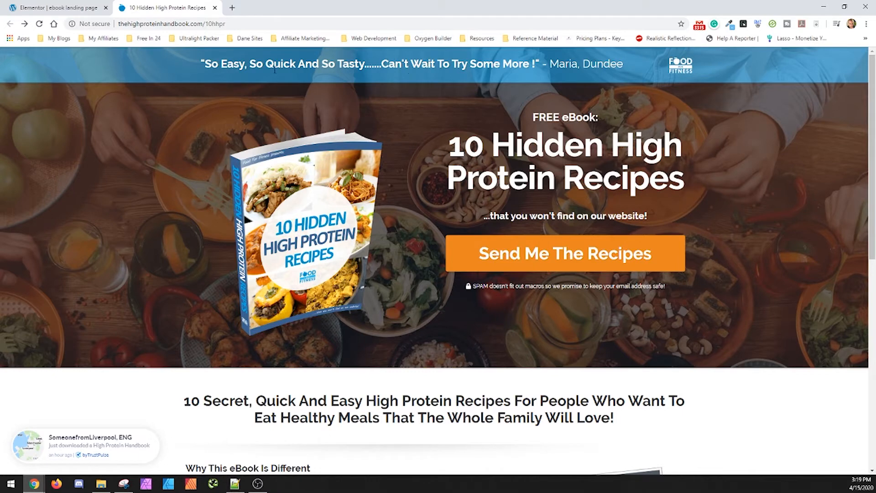
{"action": "left_click", "coordinate": [83, 7]}
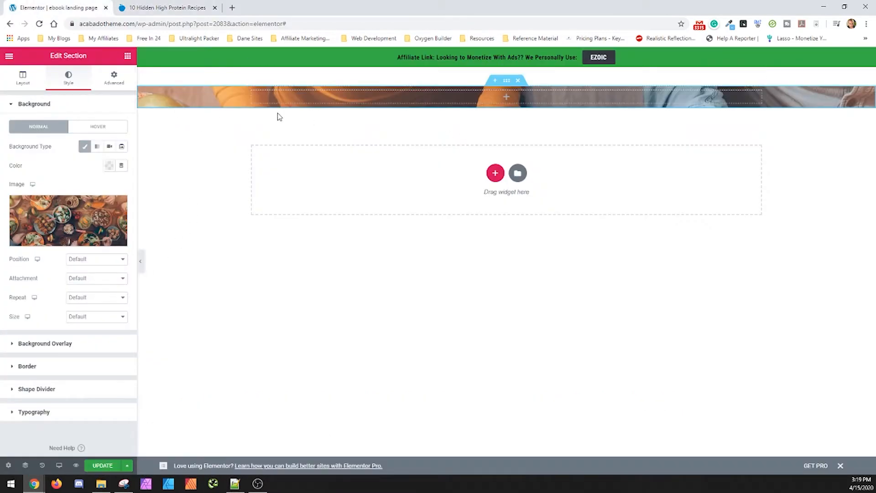
{"action": "left_click", "coordinate": [508, 100]}
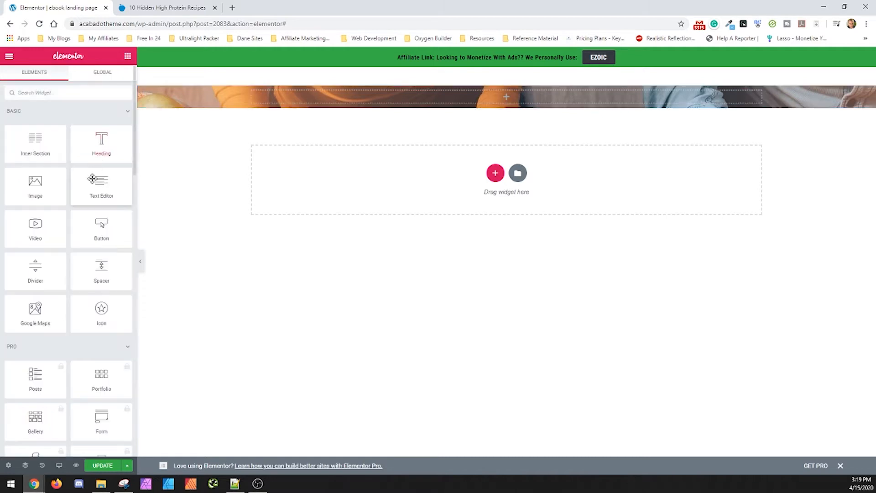
{"action": "left_click_drag", "start_coordinate": [93, 180], "coordinate": [515, 103]}
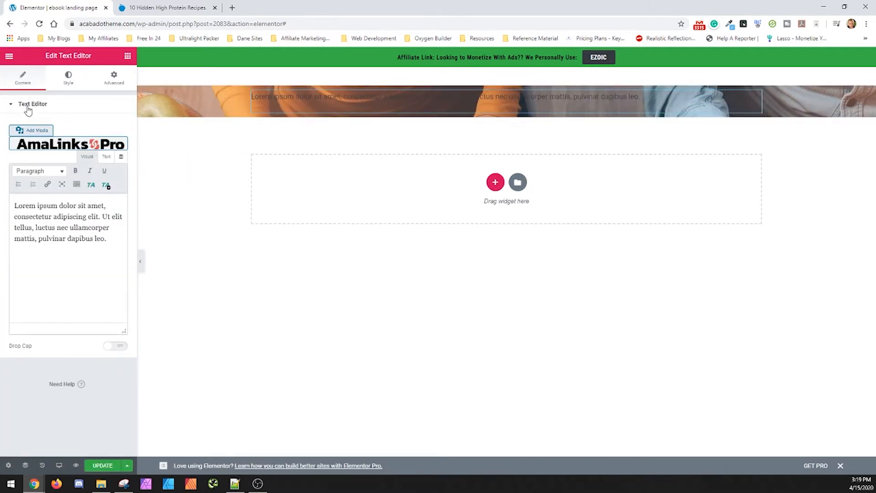
Step: Set the text color of the Text Editor widget to white (#FFFFFF)
{"action": "left_click", "coordinate": [67, 79]}
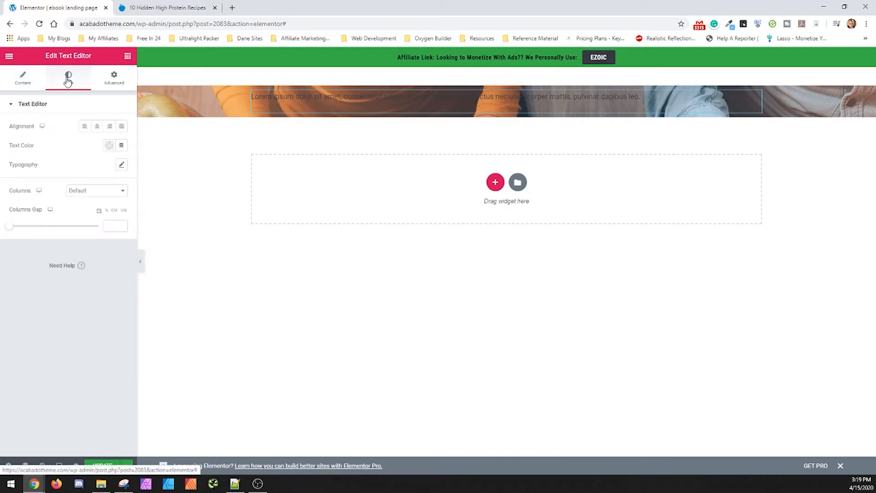
{"action": "left_click", "coordinate": [110, 145]}
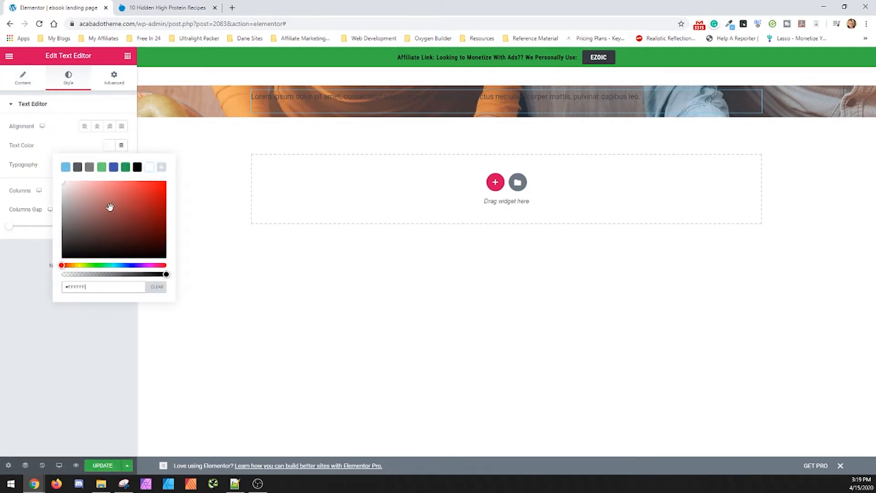
{"action": "left_click", "coordinate": [49, 138]}
{"action": "left_click", "coordinate": [332, 96]}
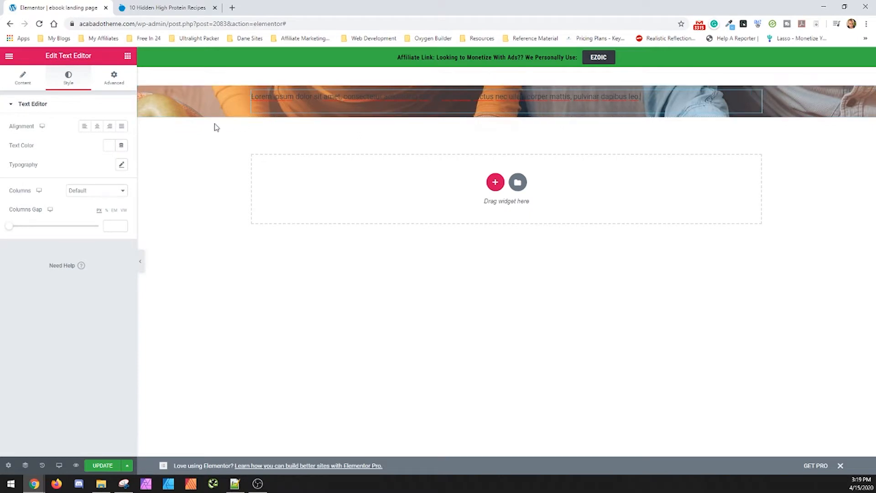
Step: Inspect the Text Editor widget's text color and its placeholder paragraph over the food background
{"action": "left_click", "coordinate": [109, 145]}
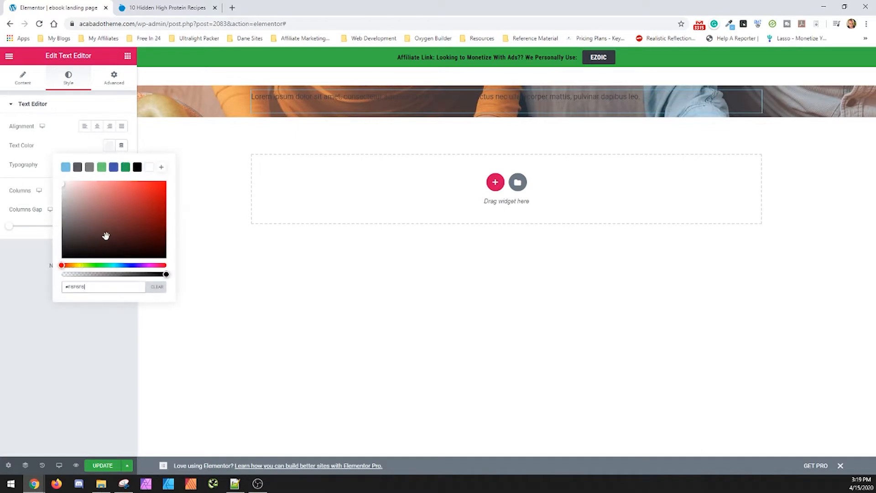
{"action": "left_click", "coordinate": [23, 77]}
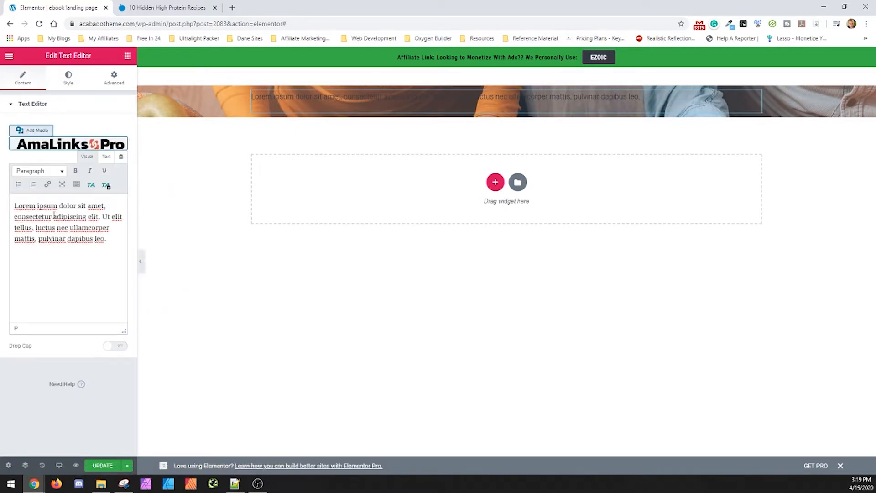
{"action": "left_click_drag", "start_coordinate": [19, 202], "coordinate": [125, 259]}
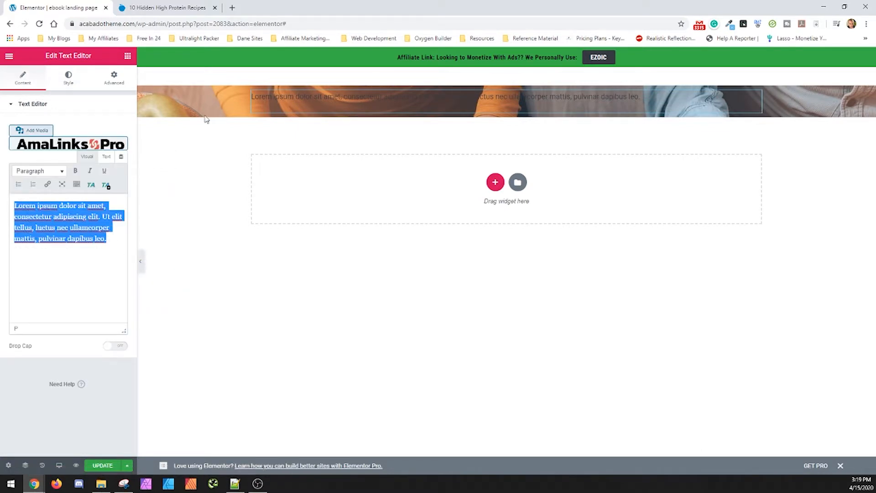
{"action": "left_click", "coordinate": [256, 105]}
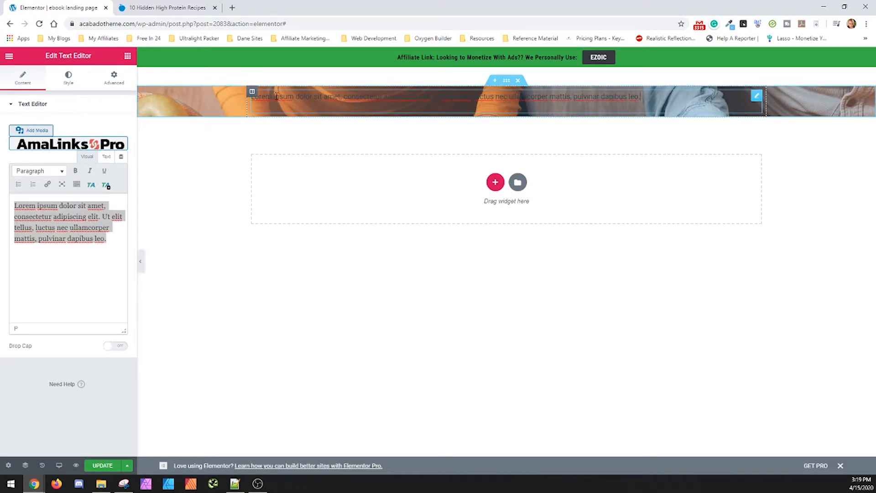
{"action": "triple_click", "coordinate": [276, 96]}
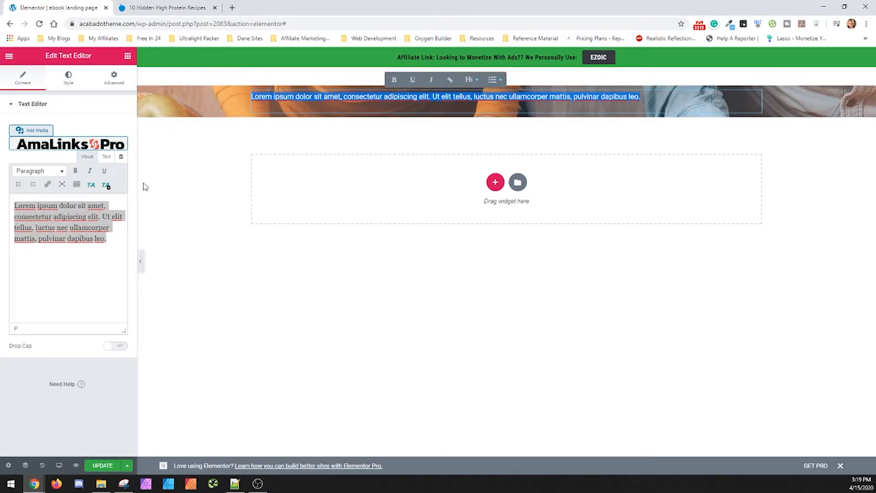
{"action": "left_click", "coordinate": [110, 244]}
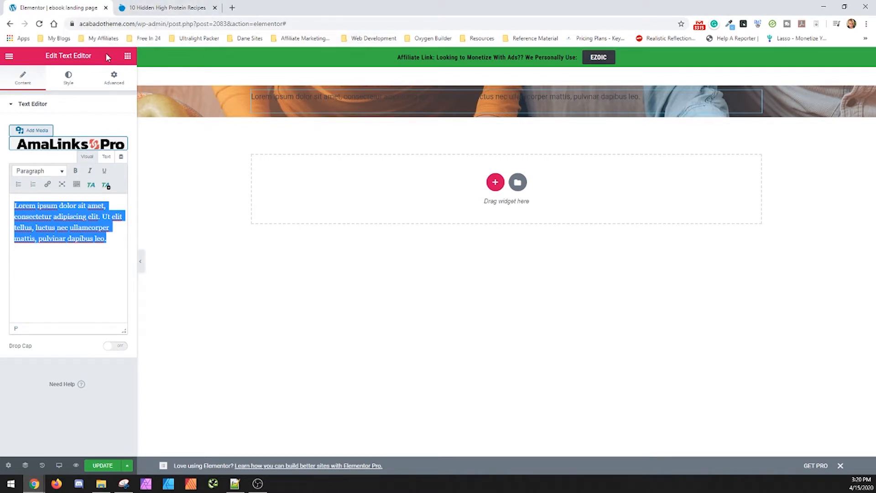
Step: Update the page and open the WordPress dashboard from the Elementor editor in a new tab
{"action": "left_click", "coordinate": [102, 466]}
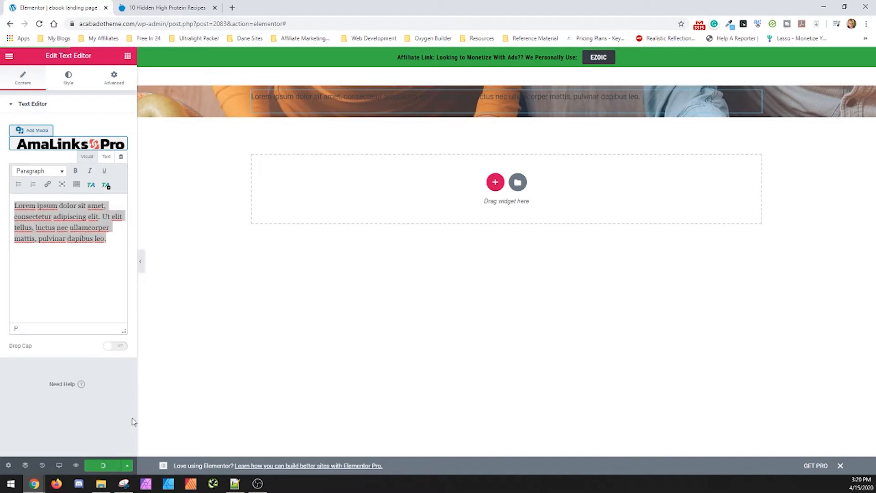
{"action": "left_click", "coordinate": [10, 466]}
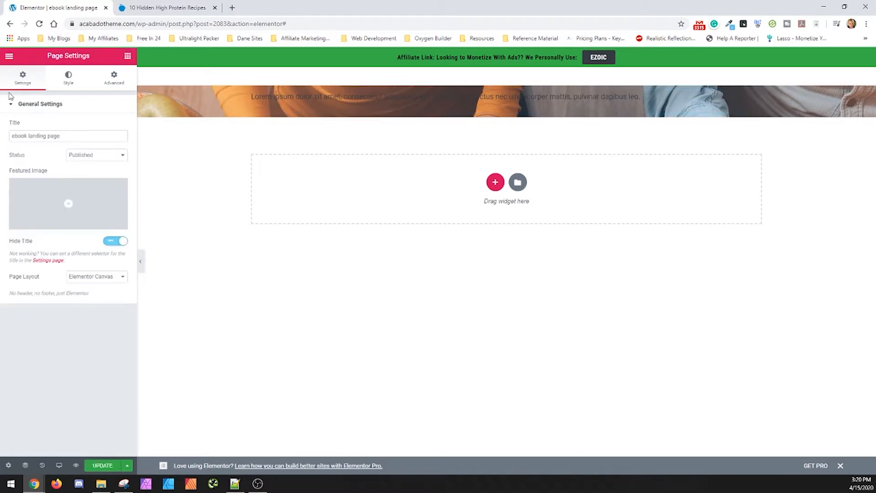
{"action": "left_click", "coordinate": [9, 56]}
{"action": "right_click", "coordinate": [38, 294]}
{"action": "left_click", "coordinate": [60, 306]}
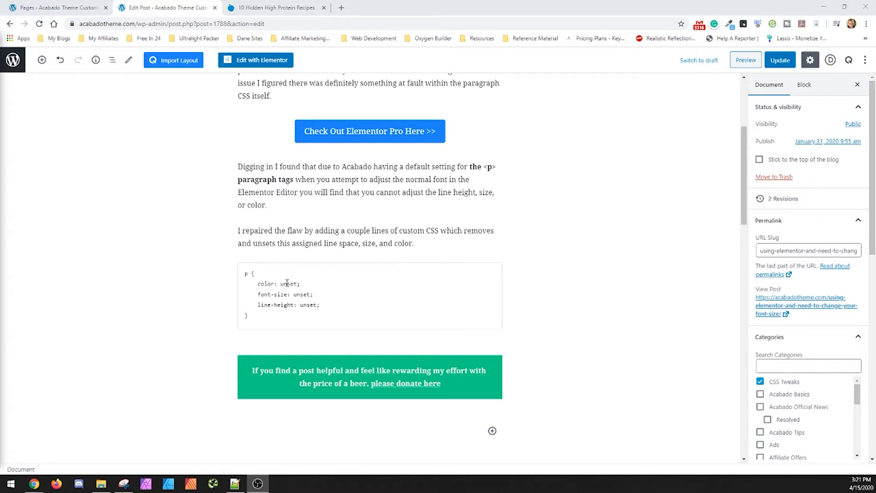
Step: Copy the p rule that unsets color, font-size and line-height from the blog post's code block
{"action": "left_click", "coordinate": [275, 311]}
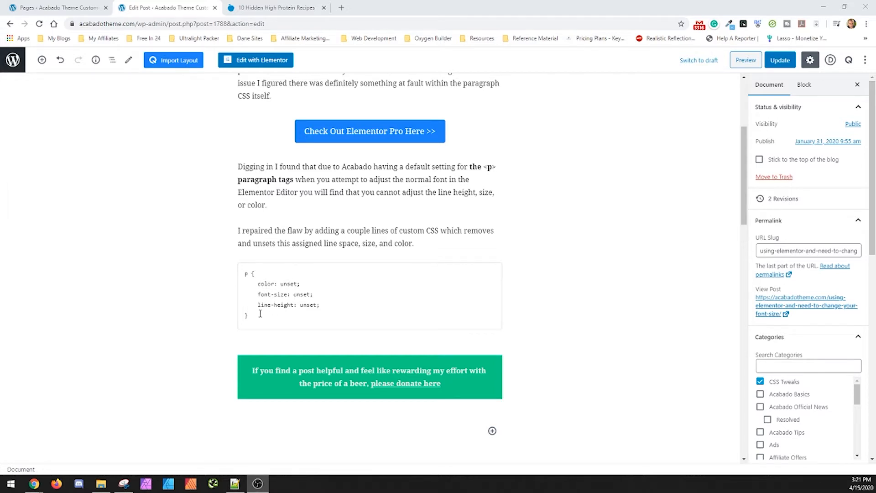
{"action": "left_click_drag", "start_coordinate": [275, 320], "coordinate": [246, 275]}
{"action": "left_click", "coordinate": [247, 276]}
{"action": "left_click_drag", "start_coordinate": [259, 315], "coordinate": [247, 272]}
{"action": "right_click", "coordinate": [247, 272]}
{"action": "left_click", "coordinate": [273, 303]}
{"action": "left_click", "coordinate": [285, 274]}
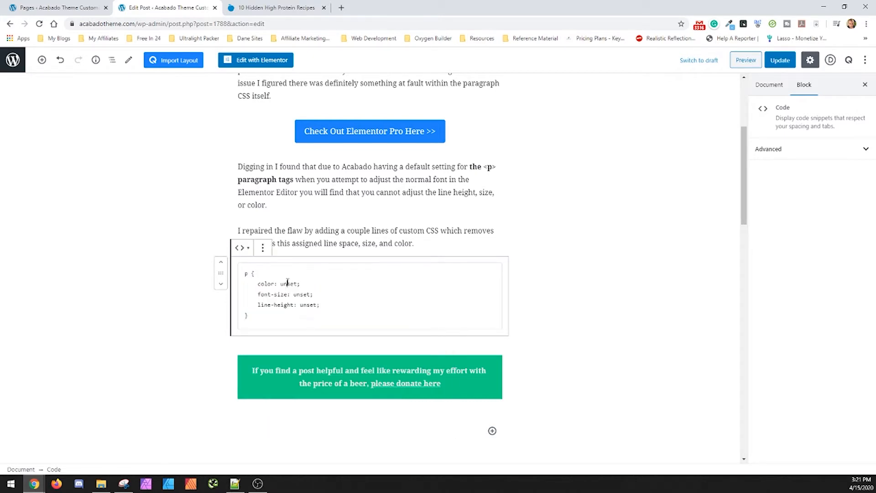
Step: Find the ebook landing page in the WordPress Pages list and open it for editing with Elementor
{"action": "left_click", "coordinate": [59, 7]}
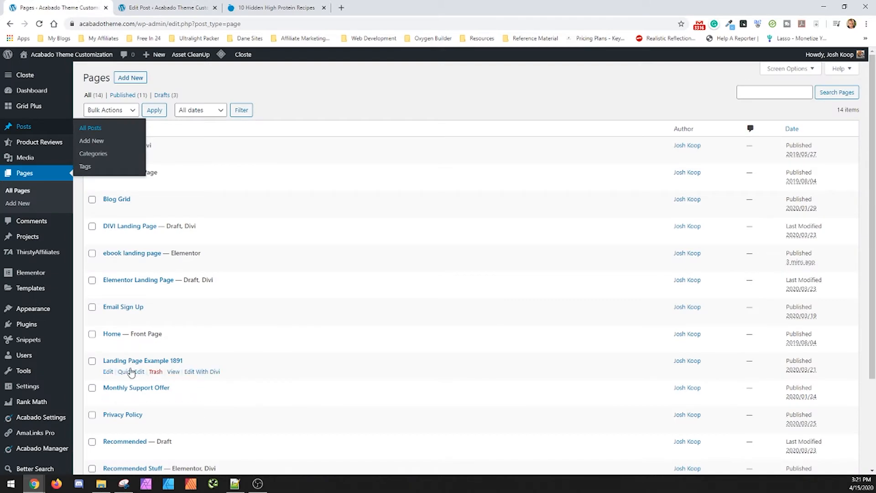
{"action": "scroll", "coordinate": [242, 371], "scroll_direction": "down", "scroll_amount": 3}
{"action": "scroll", "coordinate": [190, 319], "scroll_direction": "up", "scroll_amount": 2}
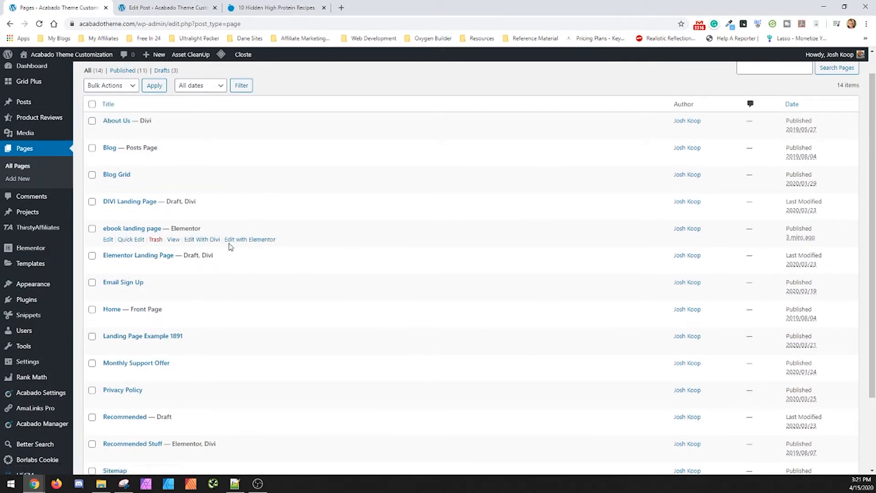
{"action": "left_click", "coordinate": [266, 241]}
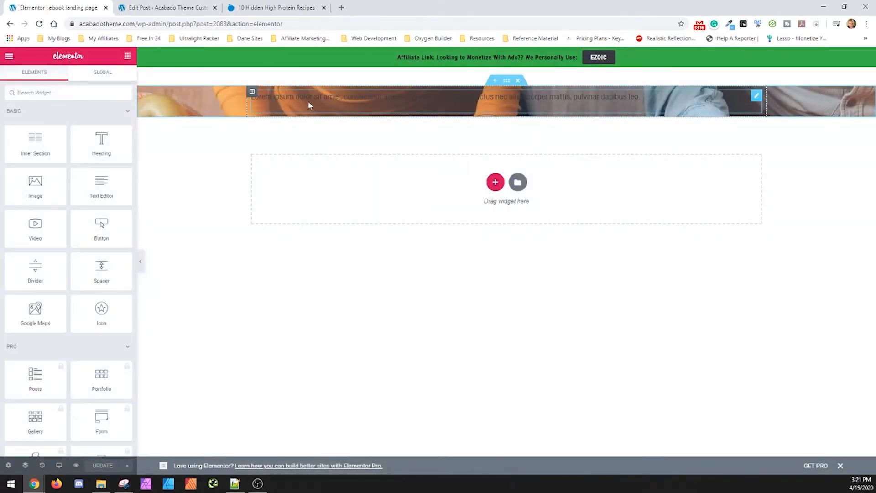
Step: Test the Text Editor widget's text color with a red shade, and return it to white (#FFFFFF)
{"action": "left_click", "coordinate": [308, 105]}
{"action": "left_click", "coordinate": [69, 77]}
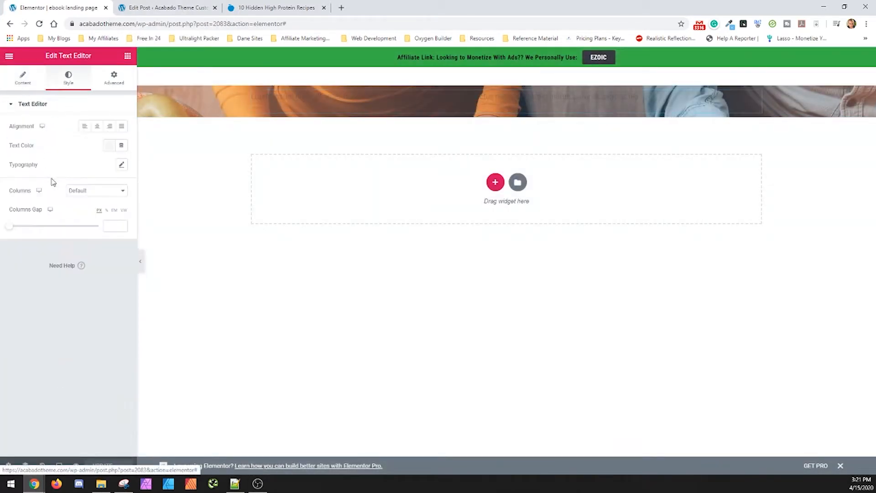
{"action": "left_click", "coordinate": [109, 145]}
{"action": "left_click", "coordinate": [139, 194]}
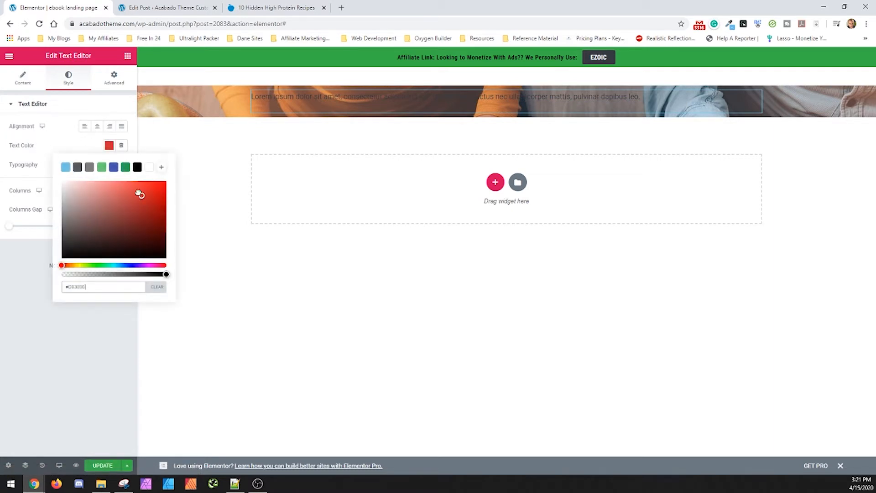
{"action": "left_click_drag", "start_coordinate": [140, 194], "coordinate": [23, 132]}
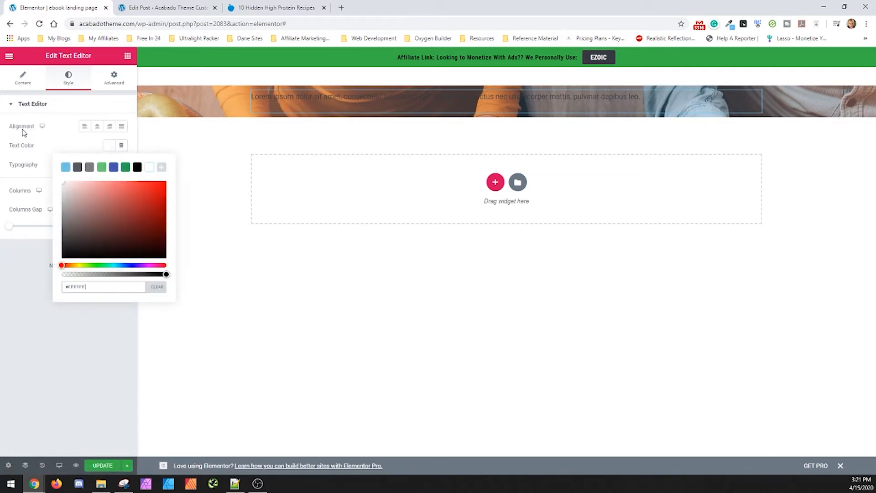
{"action": "left_click", "coordinate": [72, 340]}
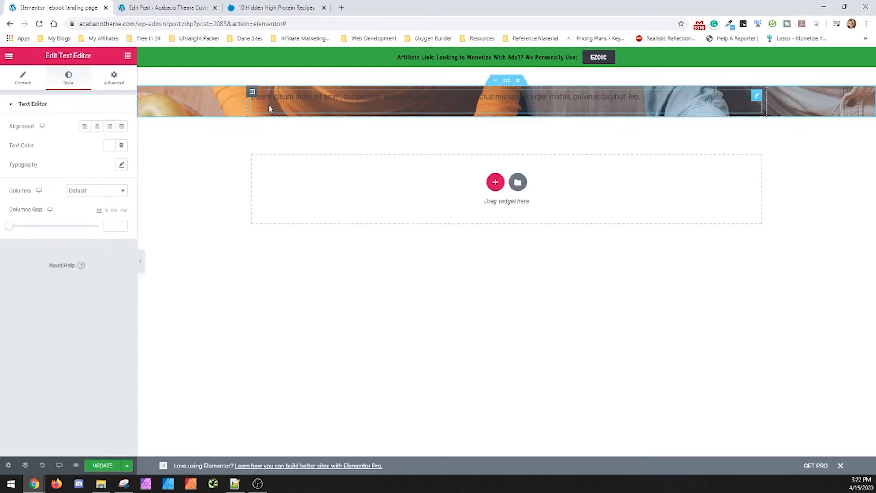
Step: Copy the complete p { color, font-size and line-height: unset } CSS rule from the open blog post's code block
{"action": "left_click", "coordinate": [162, 7]}
{"action": "left_click_drag", "start_coordinate": [261, 314], "coordinate": [246, 274]}
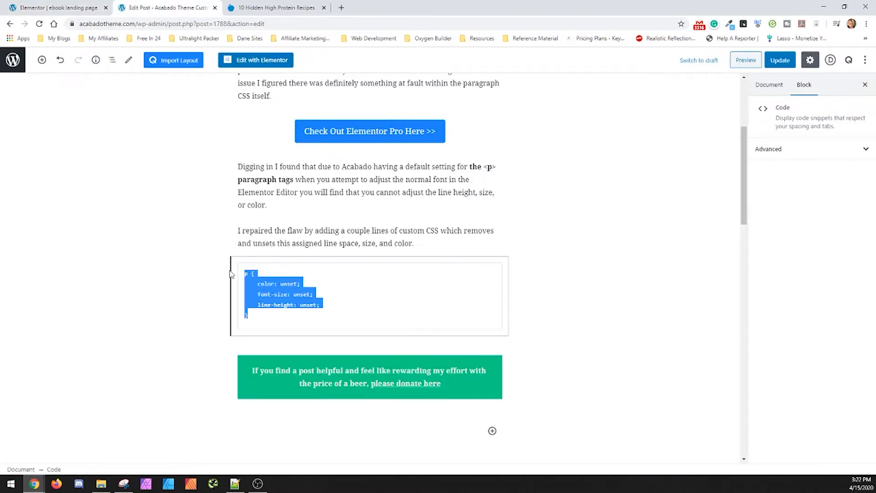
{"action": "right_click", "coordinate": [247, 274]}
{"action": "left_click", "coordinate": [261, 305]}
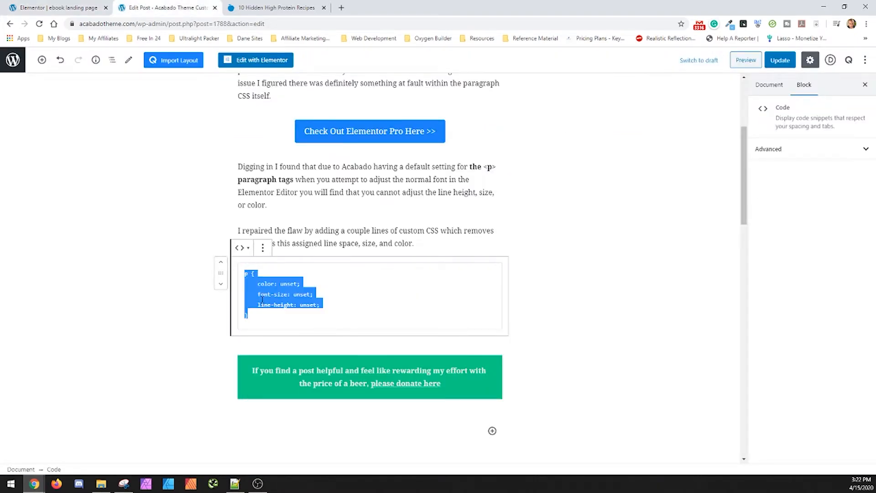
Step: Leave the blog post without saving its changes and open the Acabado theme's general settings
{"action": "left_click", "coordinate": [13, 59]}
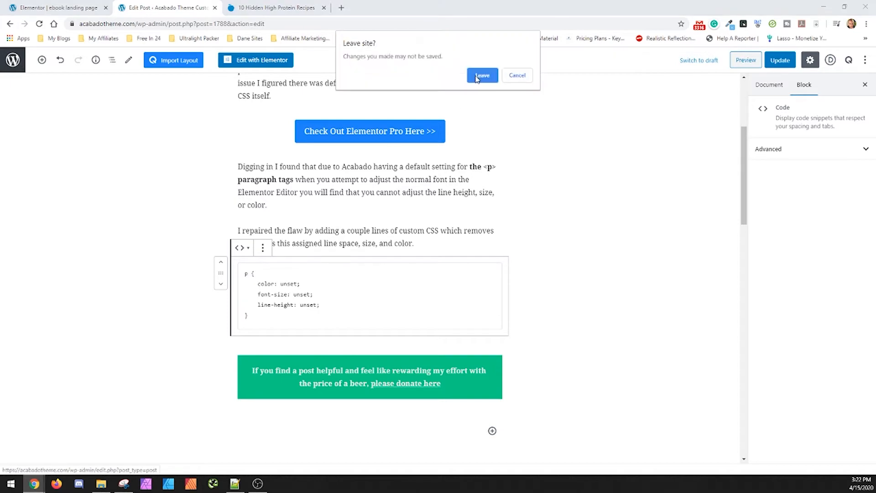
{"action": "left_click", "coordinate": [481, 76]}
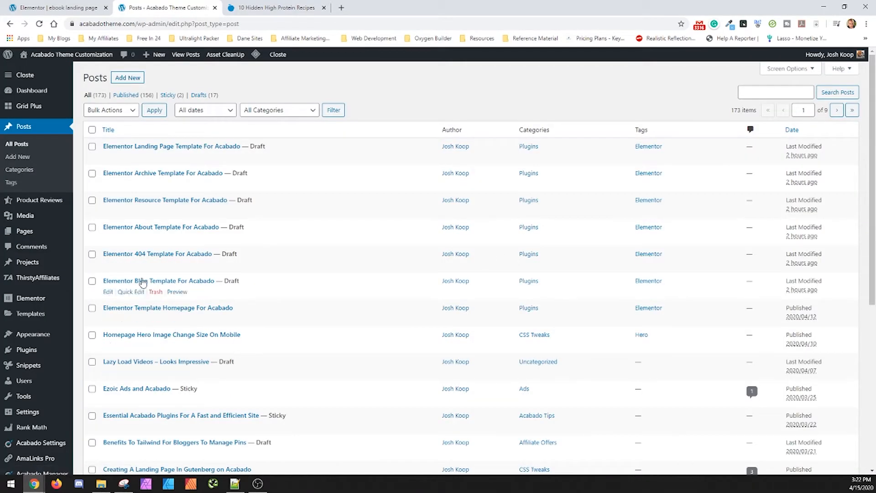
{"action": "scroll", "coordinate": [146, 280], "scroll_direction": "down", "scroll_amount": 2}
{"action": "scroll", "coordinate": [246, 279], "scroll_direction": "up", "scroll_amount": 2}
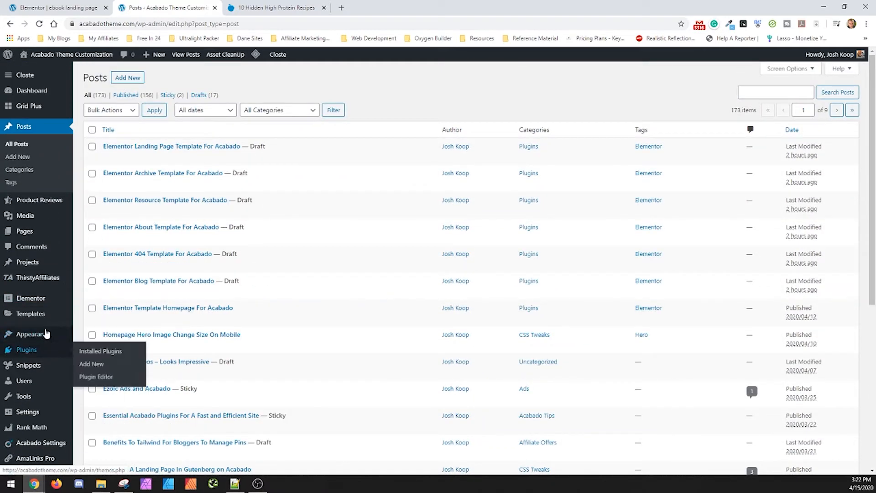
{"action": "mouse_move", "coordinate": [43, 442]}
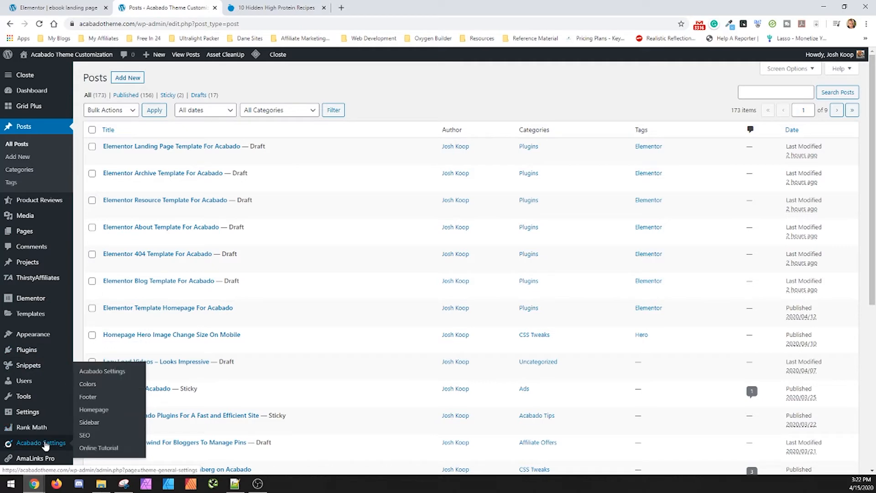
{"action": "left_click", "coordinate": [106, 370]}
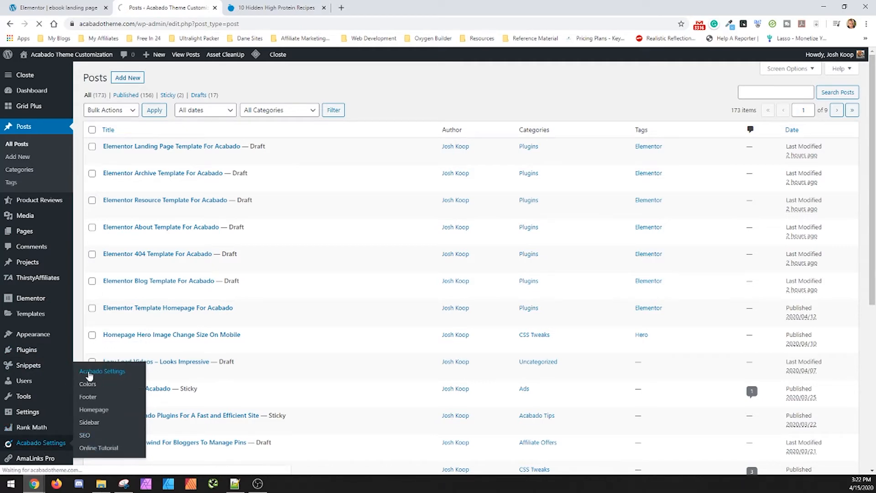
Step: Paste the copied p rule at the end of the theme's Custom CSS and save the settings
{"action": "scroll", "coordinate": [668, 294], "scroll_direction": "down", "scroll_amount": 8}
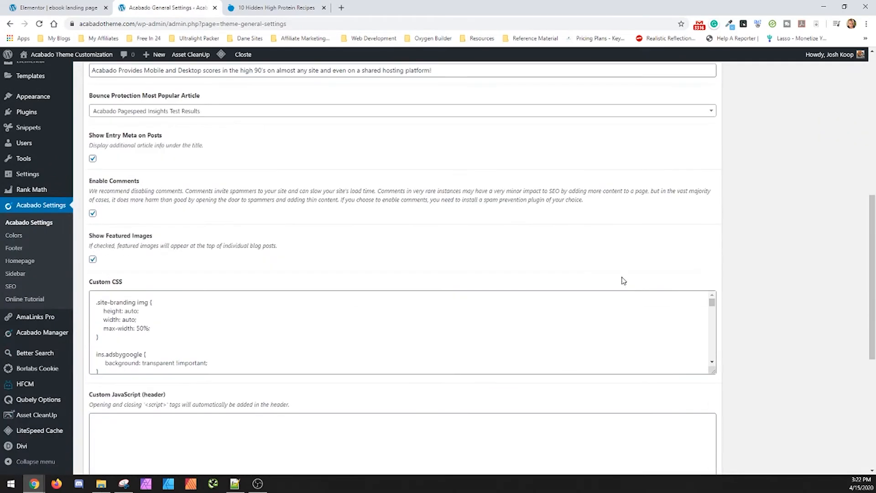
{"action": "left_click_drag", "start_coordinate": [712, 311], "coordinate": [717, 372]}
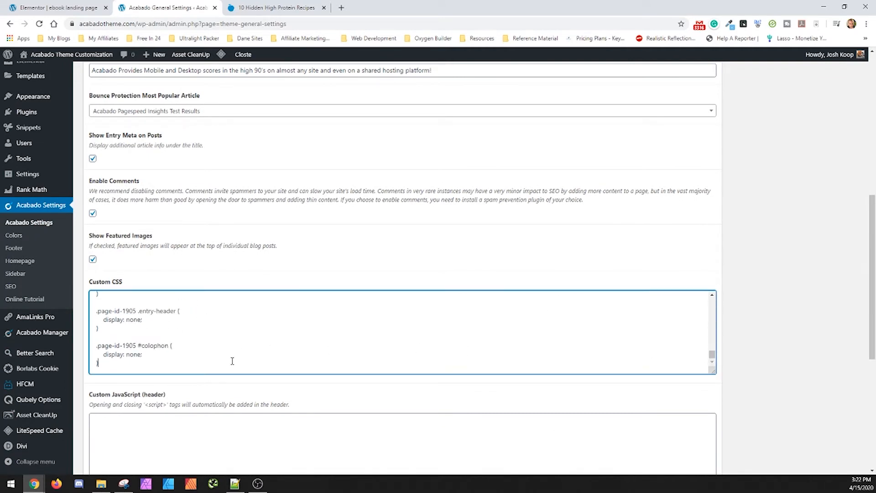
{"action": "key", "text": "ctrl+v"}
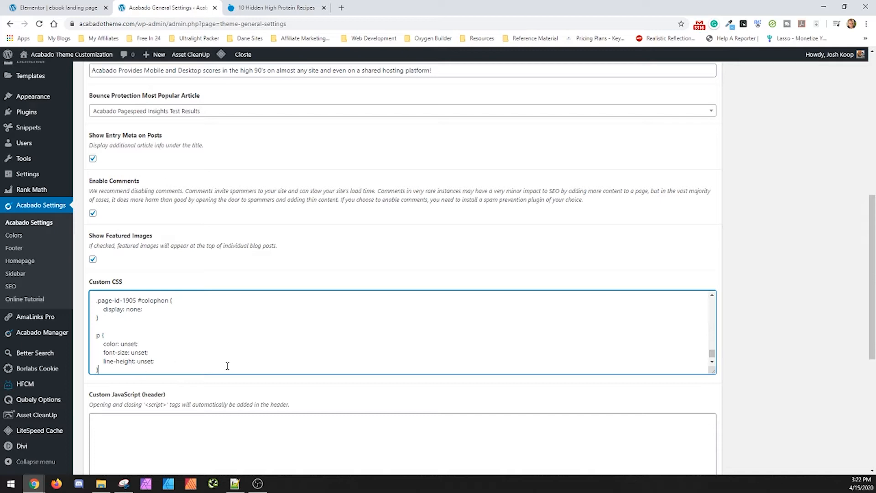
{"action": "scroll", "coordinate": [771, 219], "scroll_direction": "up", "scroll_amount": 10}
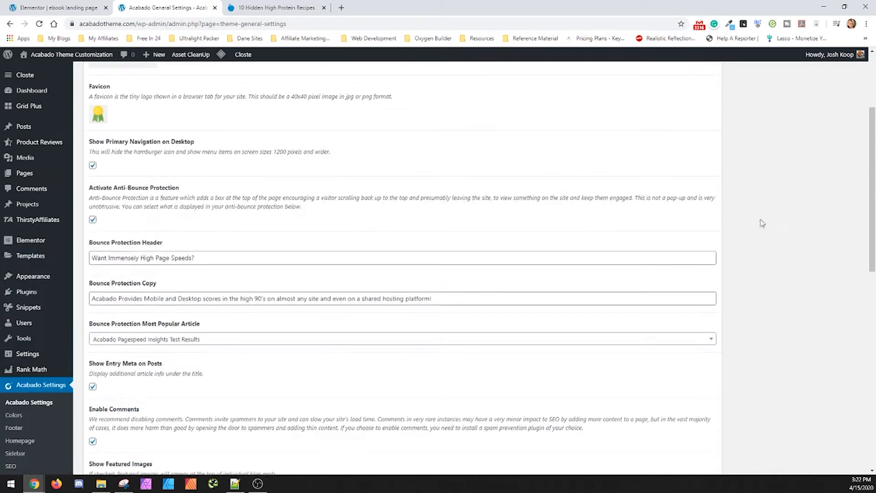
{"action": "left_click", "coordinate": [840, 120]}
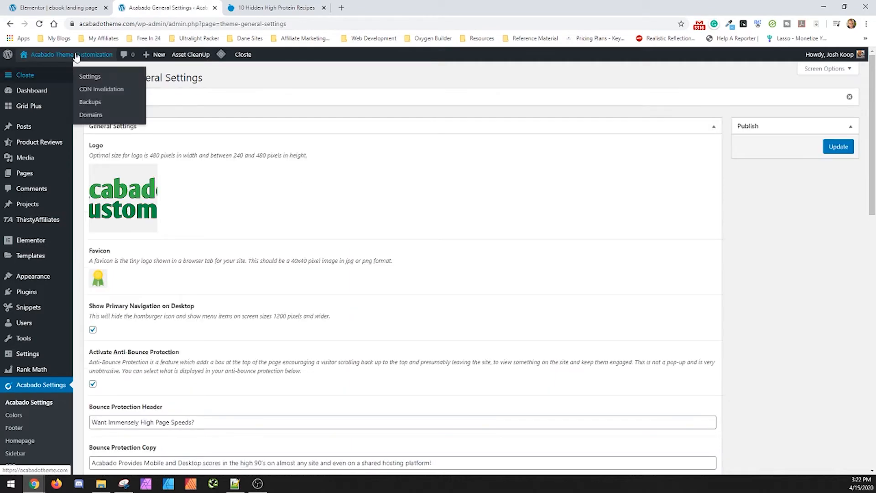
Step: View the live homepage in a new tab, check its post list, sidebar and footer text, and close that tab
{"action": "mouse_move", "coordinate": [45, 54]}
{"action": "left_click", "coordinate": [32, 70]}
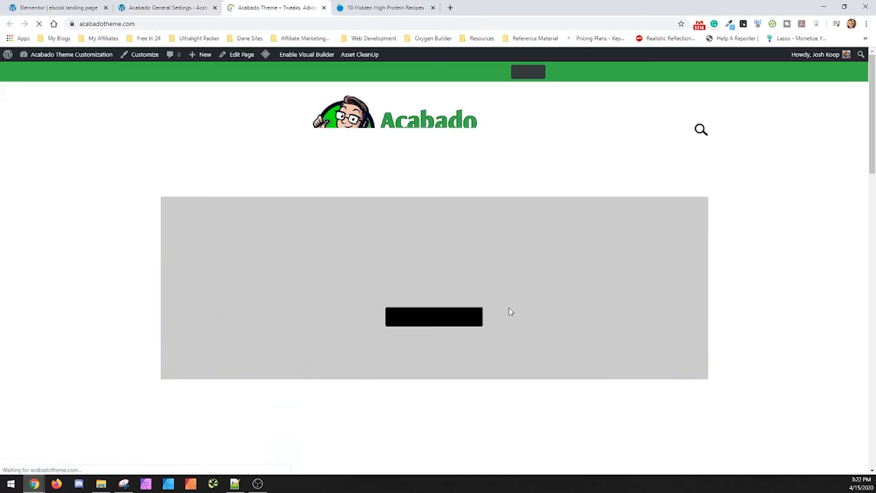
{"action": "scroll", "coordinate": [400, 302], "scroll_direction": "down", "scroll_amount": 15}
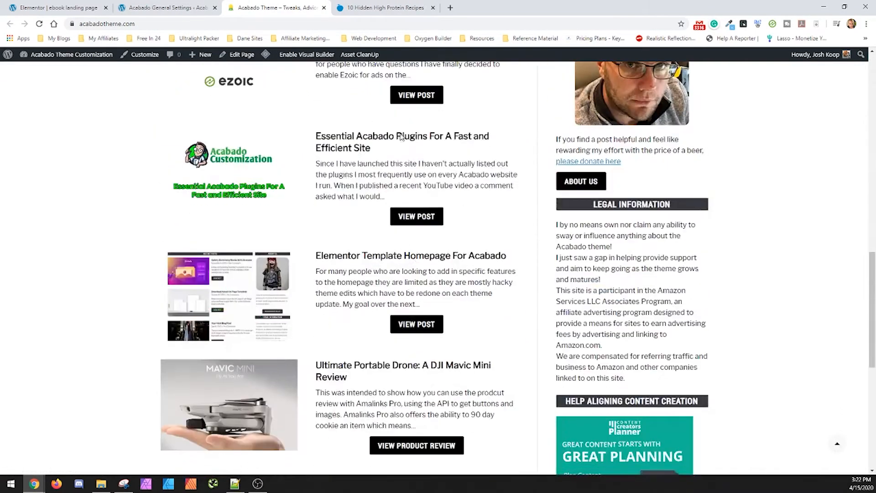
{"action": "scroll", "coordinate": [414, 248], "scroll_direction": "down", "scroll_amount": 2}
{"action": "scroll", "coordinate": [377, 282], "scroll_direction": "down", "scroll_amount": 4}
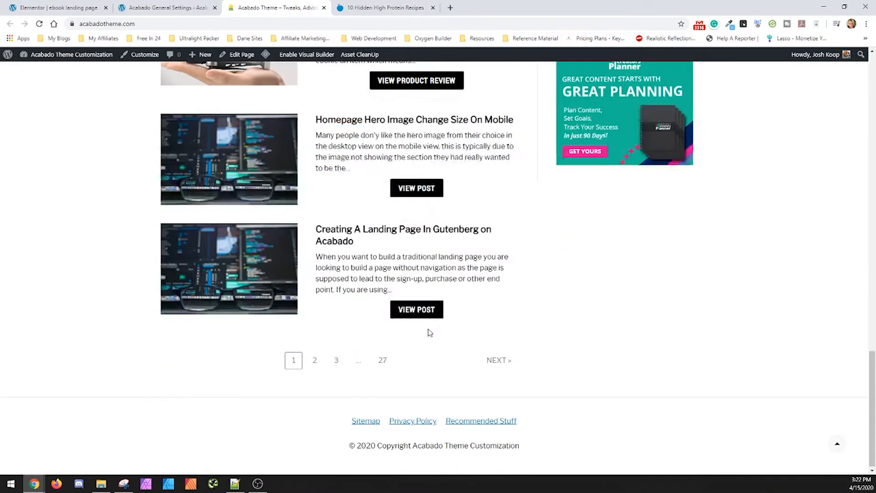
{"action": "scroll", "coordinate": [332, 326], "scroll_direction": "up", "scroll_amount": 10}
{"action": "left_click", "coordinate": [324, 8]}
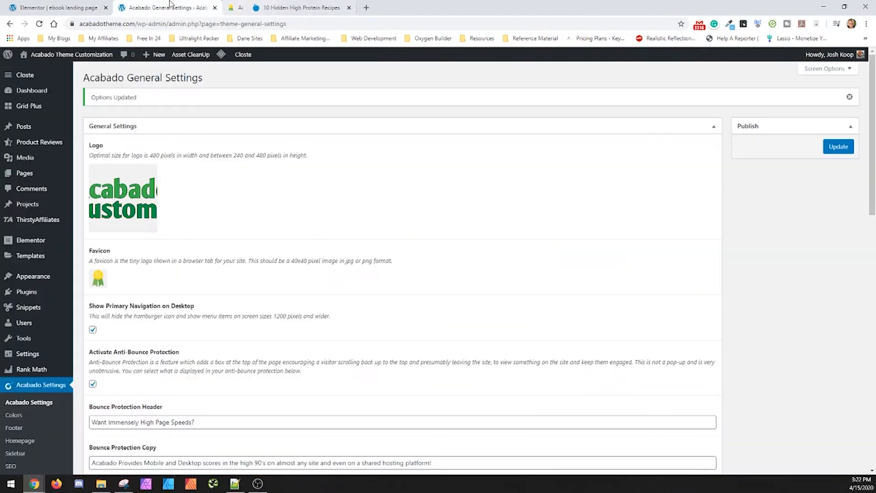
Step: Reload the ebook landing page in the Elementor editor so the saved theme CSS applies
{"action": "left_click", "coordinate": [87, 5]}
{"action": "left_click", "coordinate": [39, 25]}
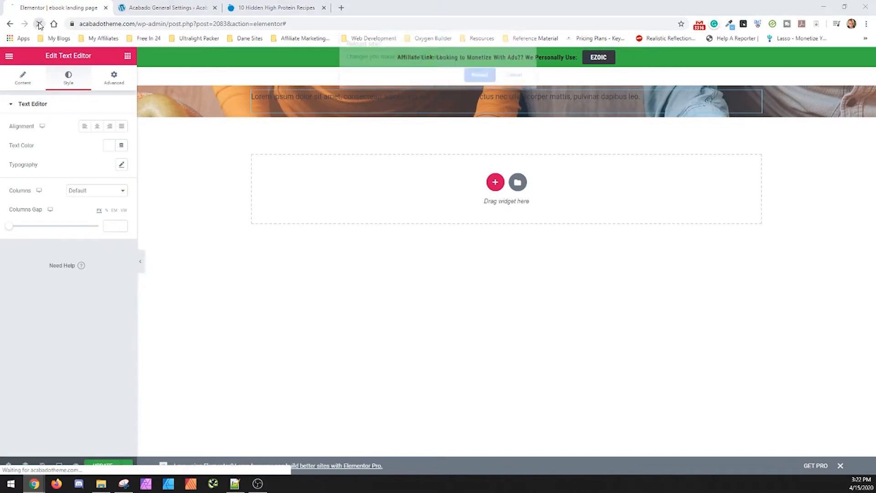
Step: Cancel the pending reload and save the landing page before reloading the Elementor editor
{"action": "left_click", "coordinate": [517, 75]}
{"action": "left_click", "coordinate": [106, 465]}
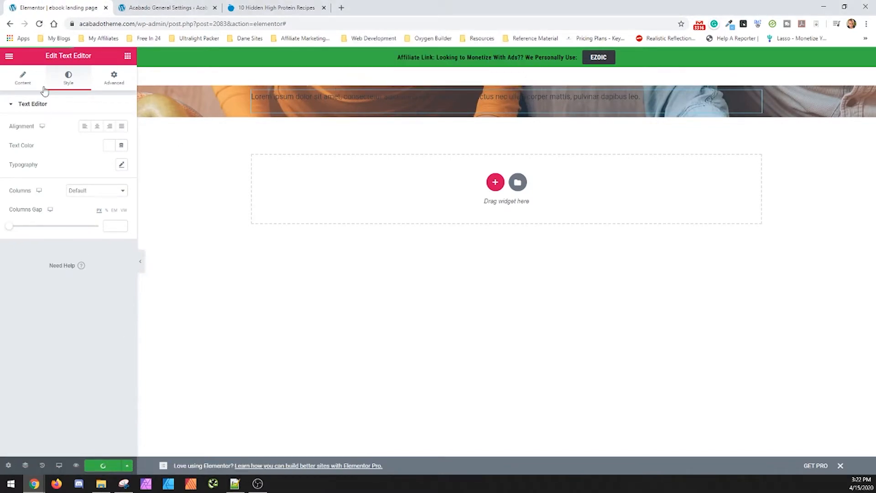
{"action": "left_click", "coordinate": [39, 25]}
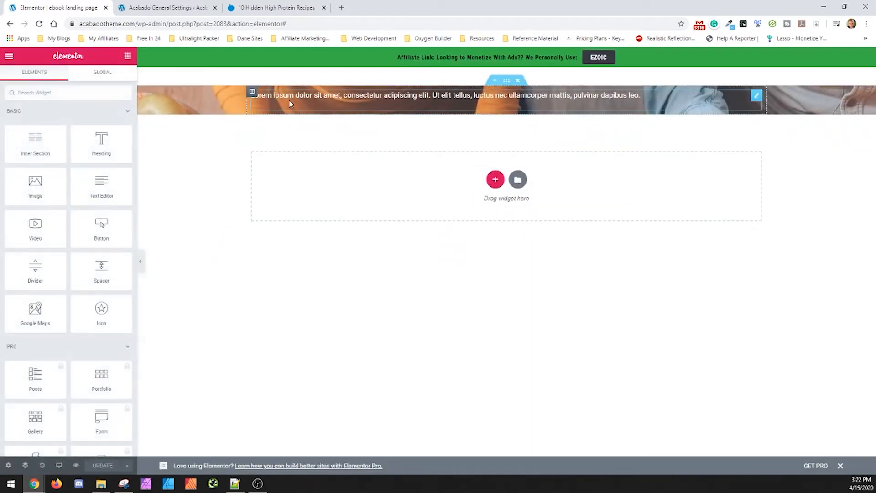
Step: Review the lorem ipsum paragraph's style settings and the p rule at the end of the theme's Custom CSS
{"action": "left_click", "coordinate": [333, 104]}
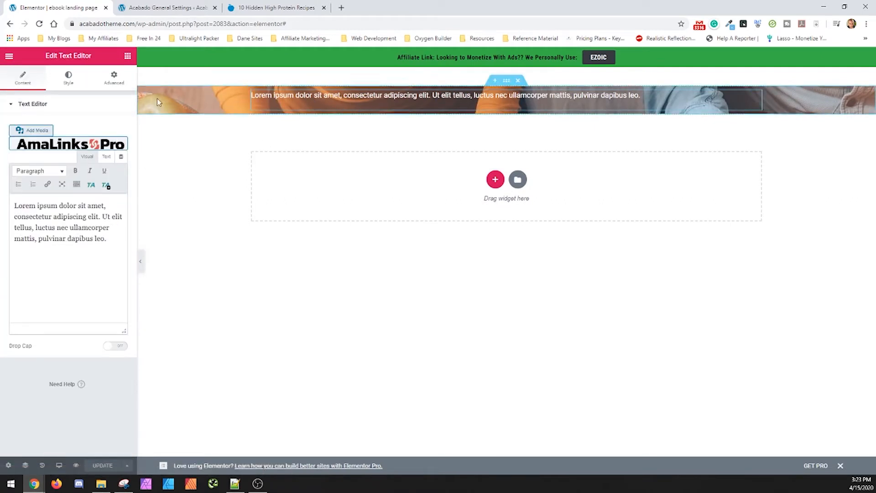
{"action": "left_click", "coordinate": [64, 77]}
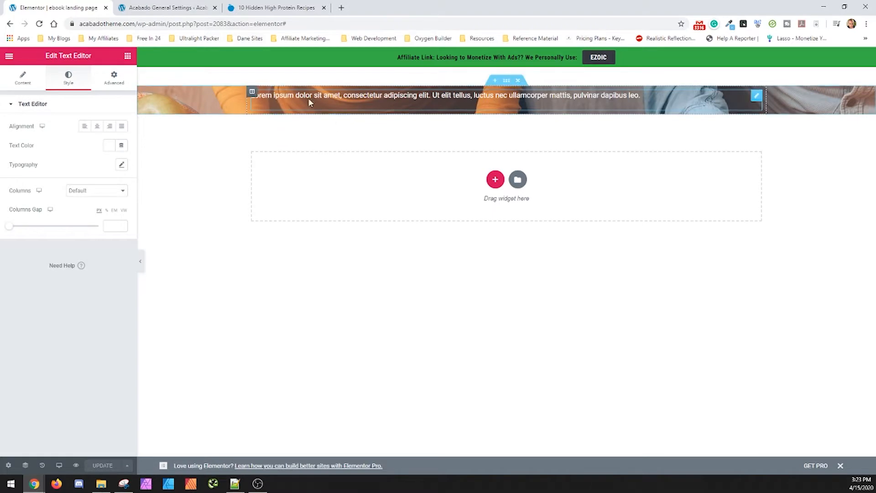
{"action": "left_click", "coordinate": [174, 7]}
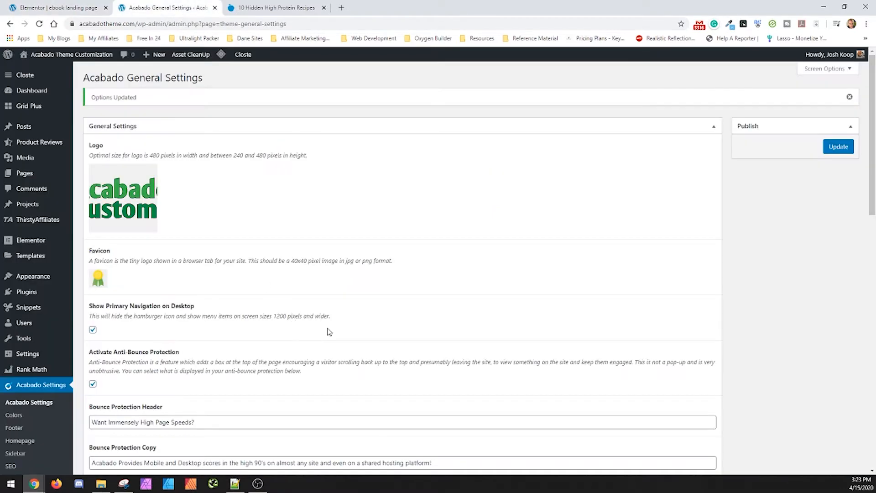
{"action": "scroll", "coordinate": [661, 305], "scroll_direction": "down", "scroll_amount": 4}
{"action": "scroll", "coordinate": [668, 302], "scroll_direction": "down", "scroll_amount": 2}
{"action": "left_click", "coordinate": [703, 391]}
{"action": "scroll", "coordinate": [704, 391], "scroll_direction": "down", "scroll_amount": 10}
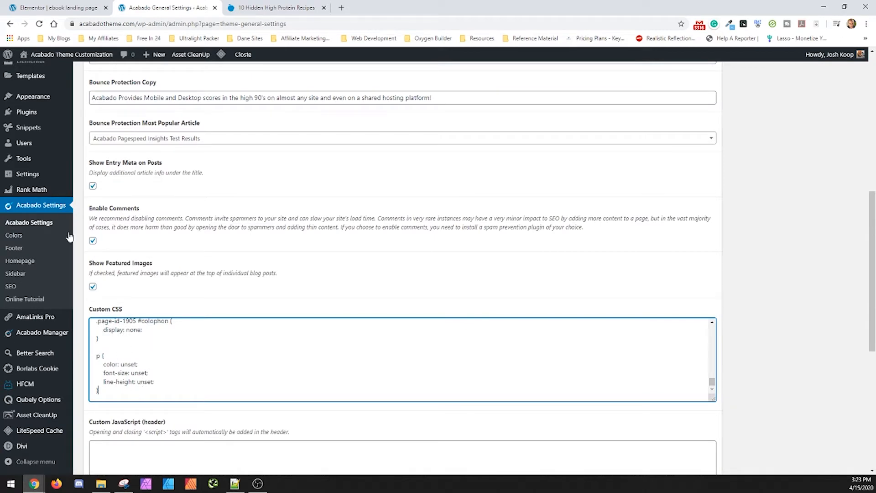
{"action": "left_click", "coordinate": [57, 8]}
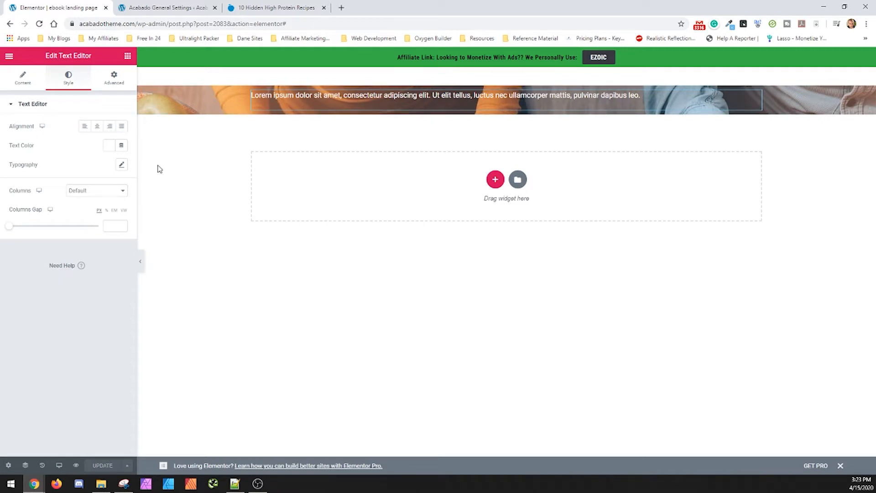
{"action": "left_click", "coordinate": [100, 191]}
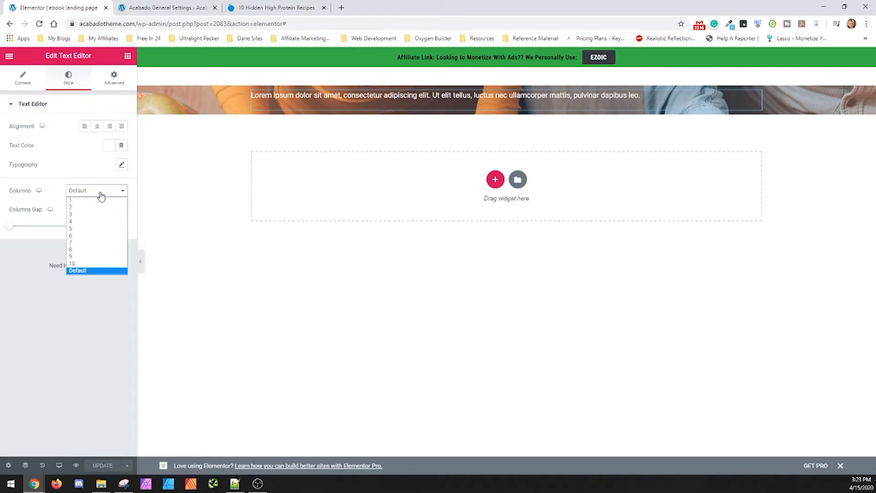
{"action": "left_click", "coordinate": [93, 178]}
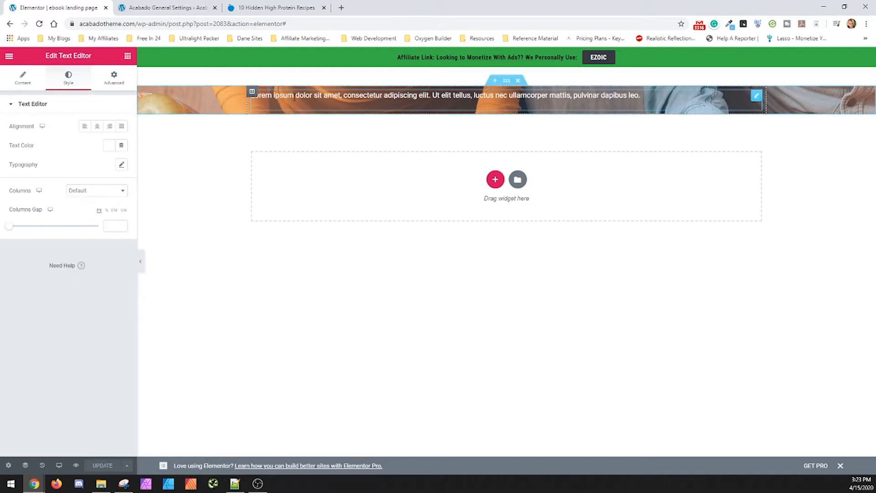
{"action": "left_click", "coordinate": [26, 82]}
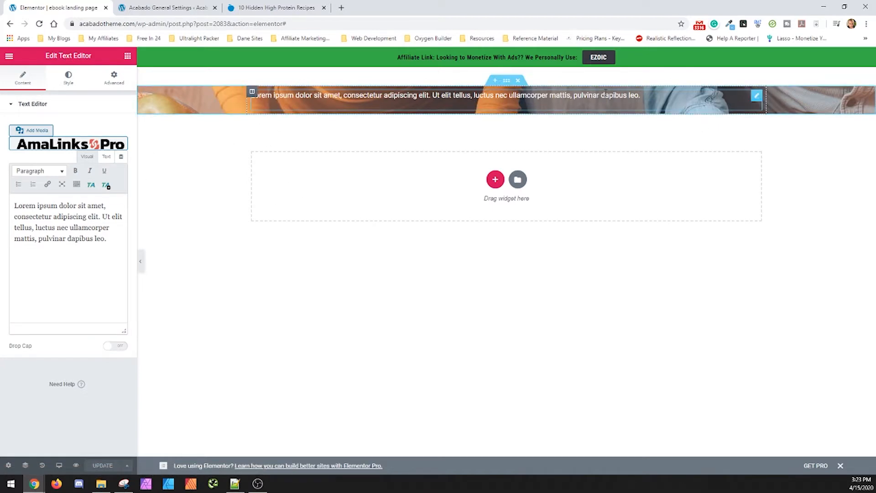
Step: Check the reference recipe page and add a two-column inner section beneath the lorem ipsum paragraph
{"action": "left_click", "coordinate": [297, 7]}
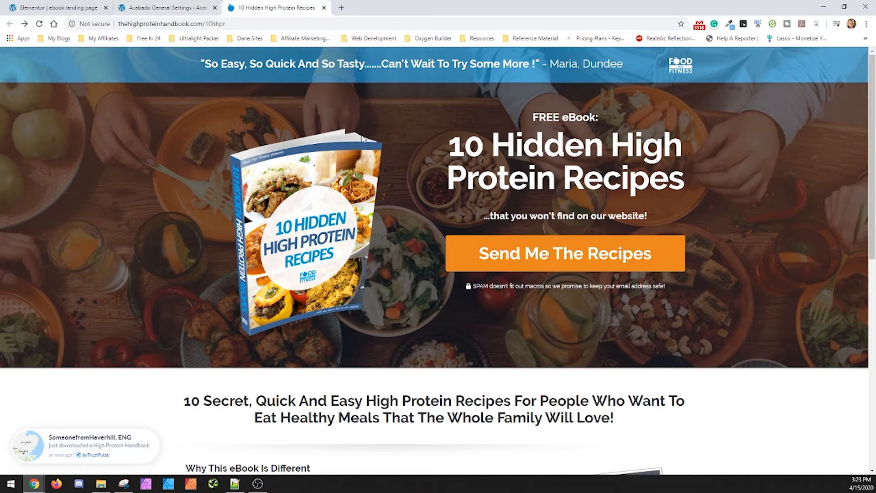
{"action": "left_click", "coordinate": [172, 6]}
{"action": "left_click", "coordinate": [66, 6]}
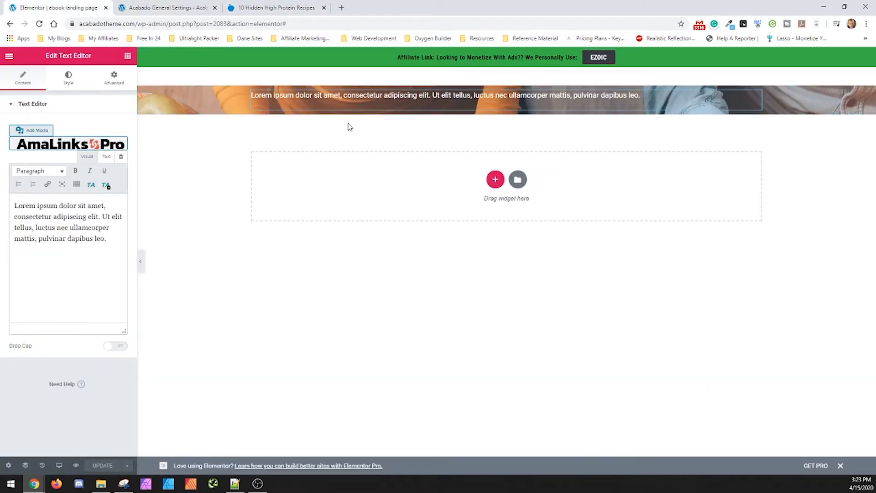
{"action": "left_click", "coordinate": [126, 55]}
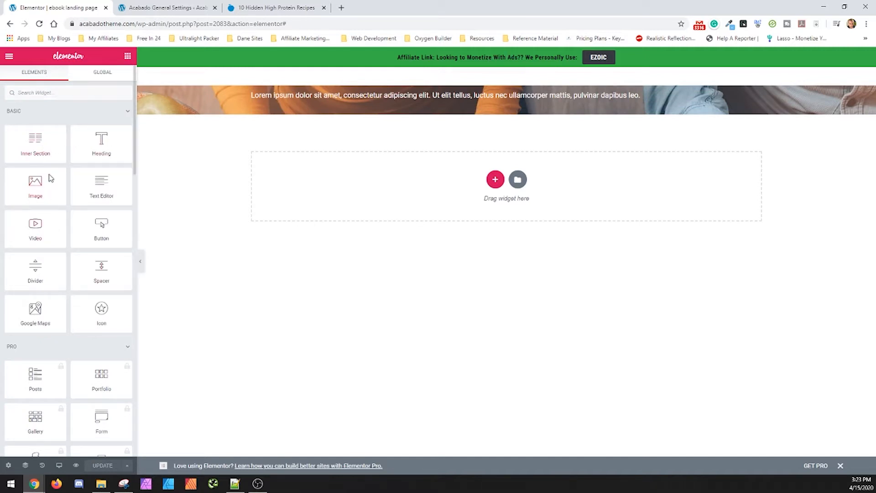
{"action": "left_click_drag", "start_coordinate": [36, 149], "coordinate": [402, 134]}
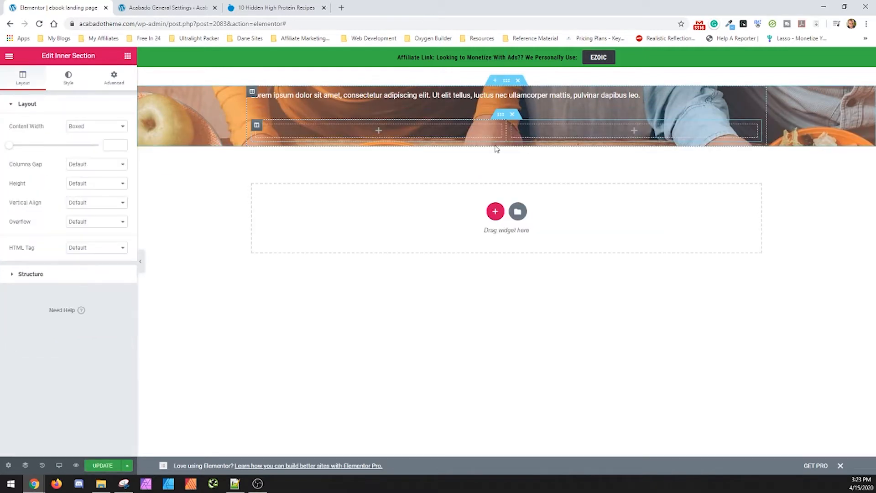
Step: Add an Image widget to the inner section's left column and upload 10-Hidden-High-Protein-Recipes-3D-Cover-_2_.png into it
{"action": "left_click", "coordinate": [297, 6]}
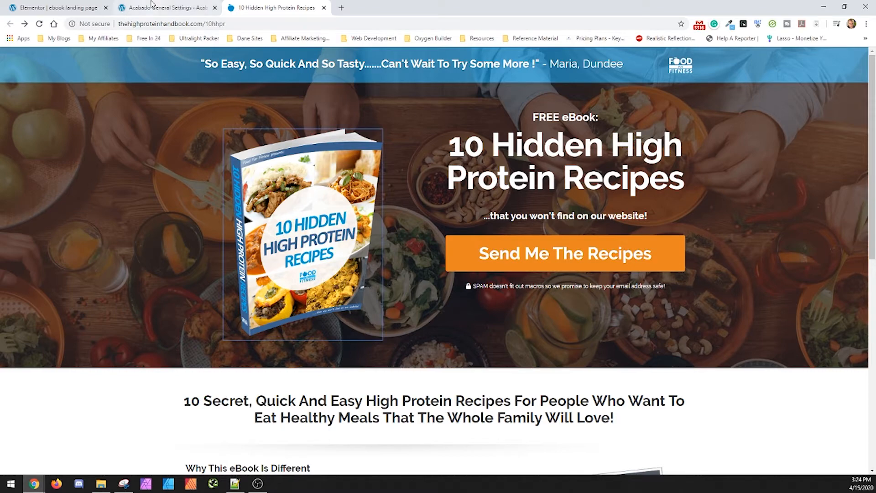
{"action": "left_click", "coordinate": [68, 7]}
{"action": "left_click", "coordinate": [378, 130]}
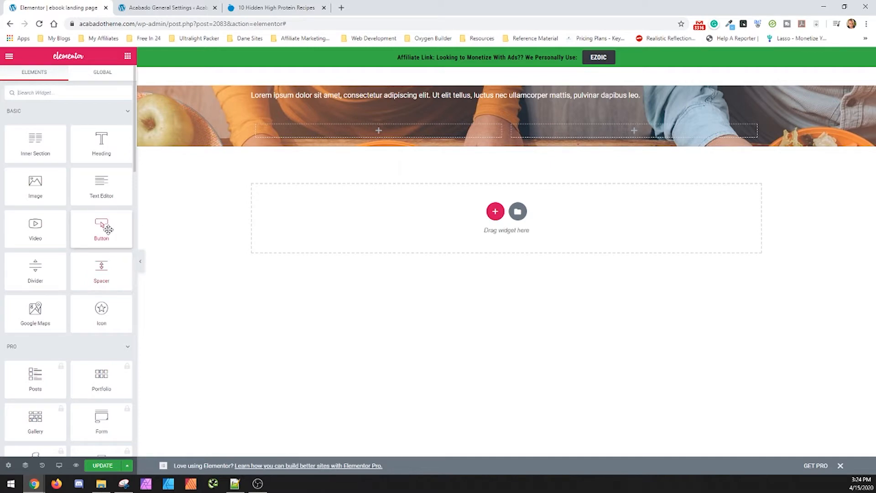
{"action": "left_click_drag", "start_coordinate": [64, 183], "coordinate": [379, 130]}
{"action": "left_click", "coordinate": [73, 167]}
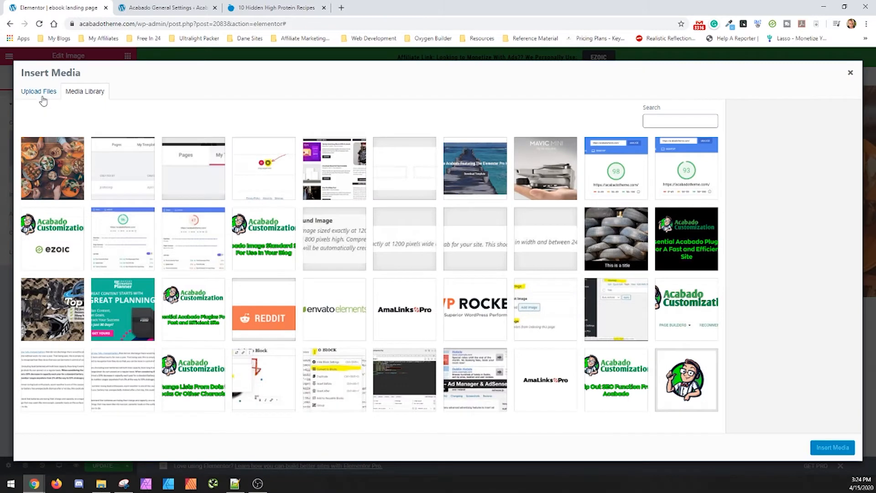
{"action": "left_click", "coordinate": [41, 92]}
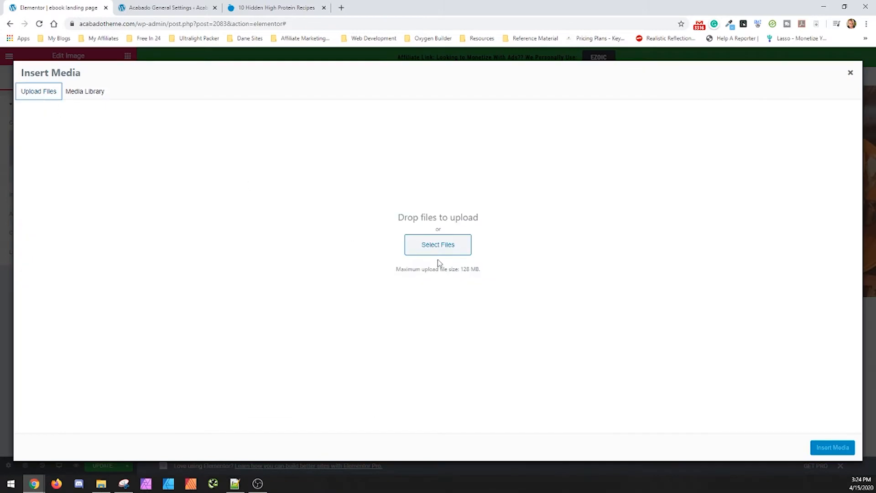
{"action": "left_click", "coordinate": [459, 245]}
{"action": "double_click", "coordinate": [106, 72]}
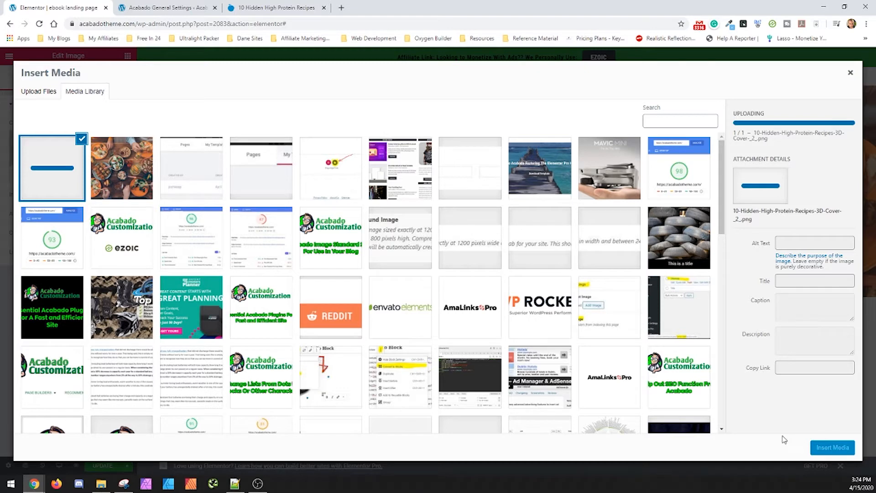
{"action": "left_click", "coordinate": [832, 447]}
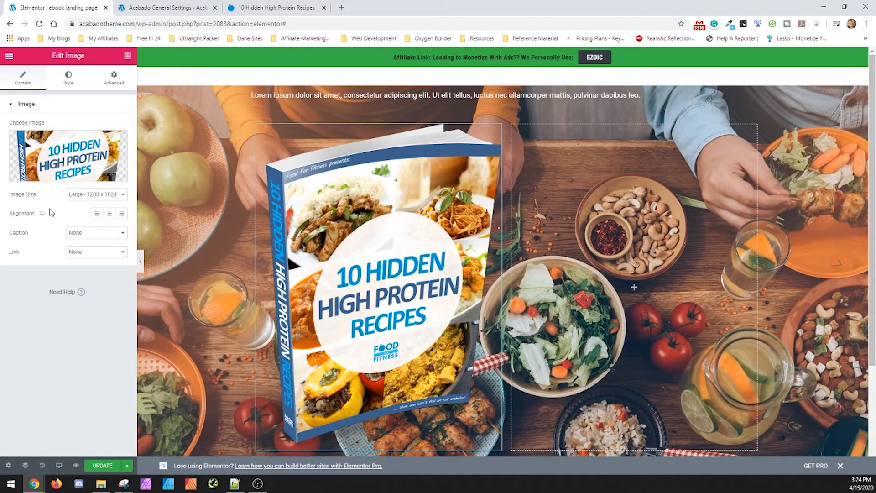
Step: Give the book cover image a custom size with a height of 500 and no width
{"action": "left_click", "coordinate": [102, 194]}
{"action": "left_click", "coordinate": [104, 205]}
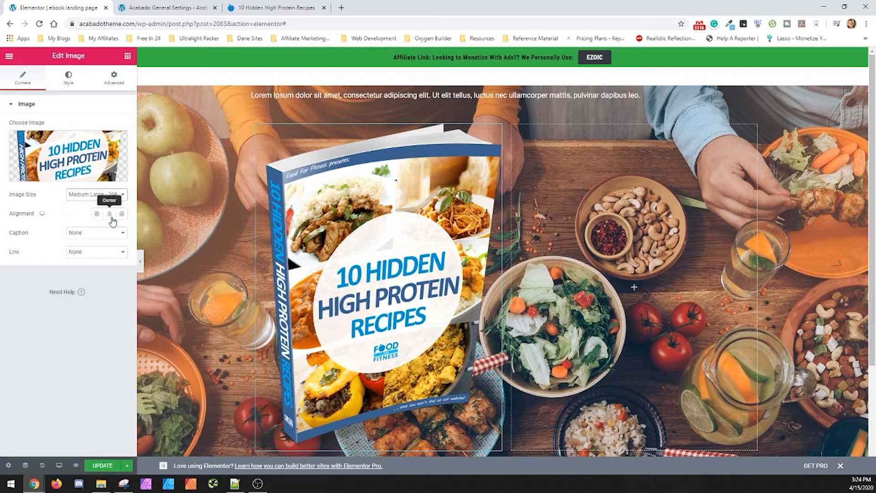
{"action": "left_click", "coordinate": [99, 196]}
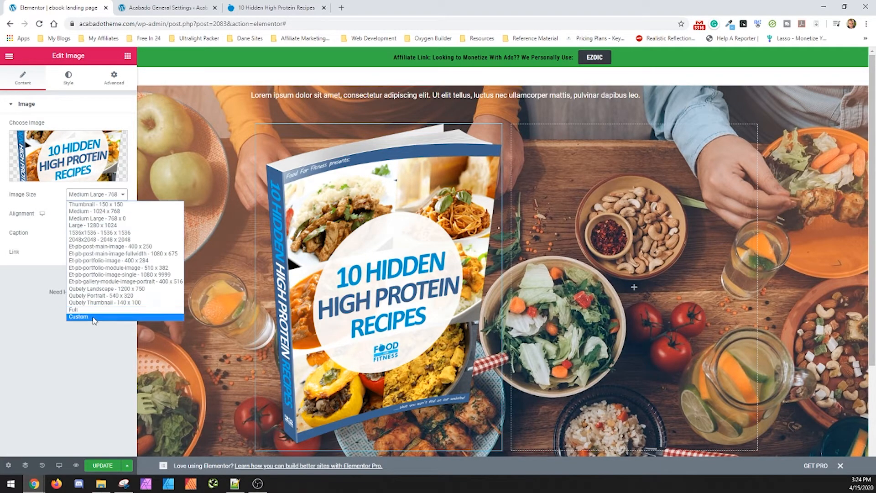
{"action": "left_click", "coordinate": [78, 316]}
{"action": "left_click", "coordinate": [23, 240]}
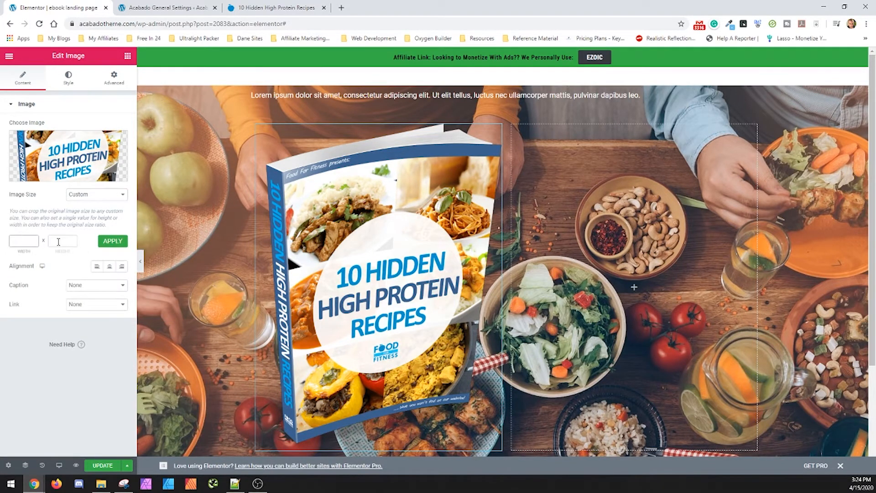
{"action": "left_click", "coordinate": [64, 243]}
{"action": "left_click", "coordinate": [102, 238]}
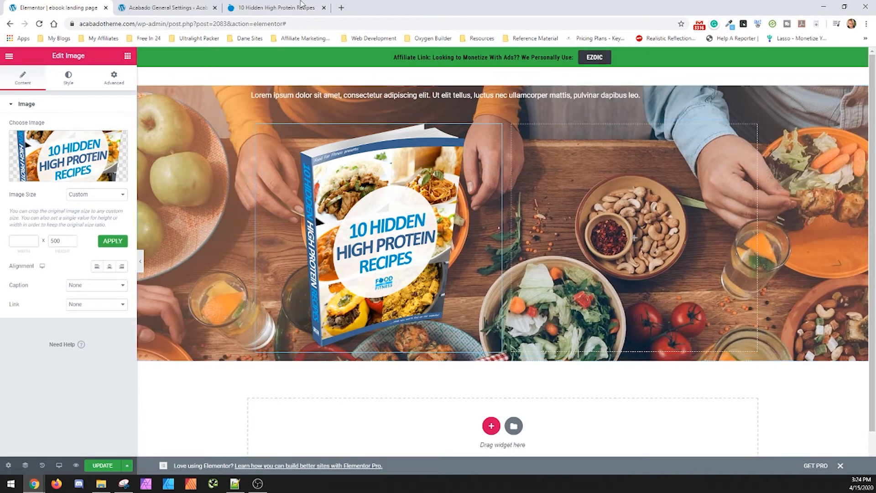
Step: Compare the cover with the reference page and center the book cover image in its column
{"action": "left_click", "coordinate": [275, 8]}
{"action": "left_click", "coordinate": [58, 7]}
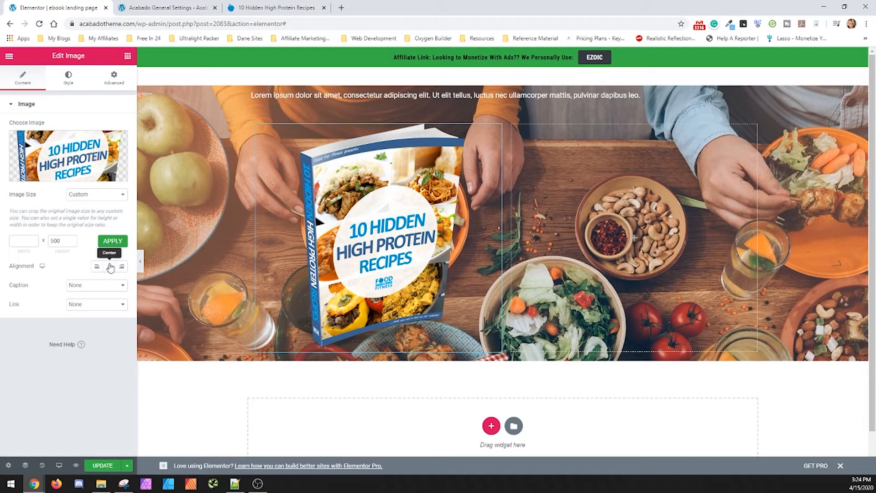
{"action": "left_click", "coordinate": [109, 266]}
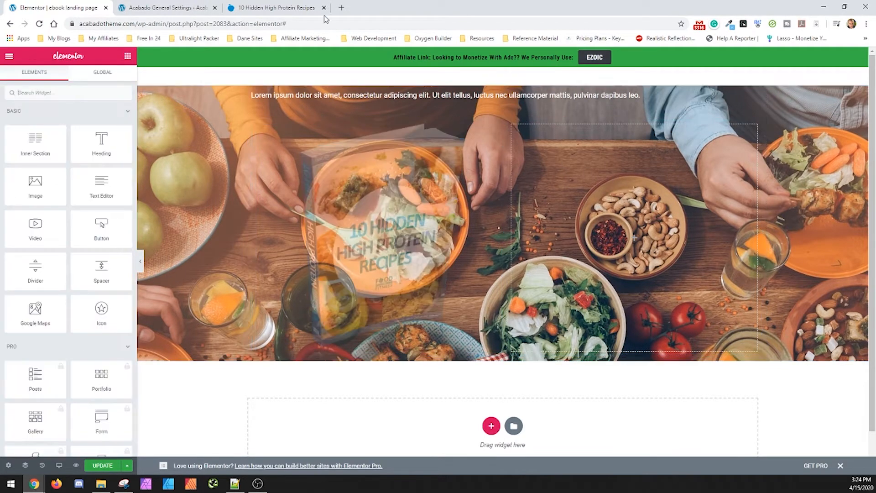
Step: Inspect the markup and font styles of the "10 Hidden High Protein Recipes" headline on the reference page
{"action": "left_click", "coordinate": [296, 8]}
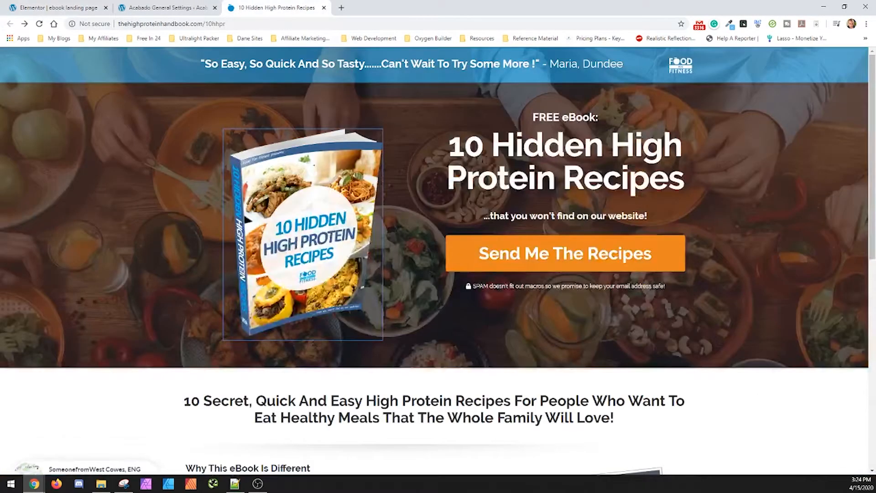
{"action": "right_click", "coordinate": [590, 151]}
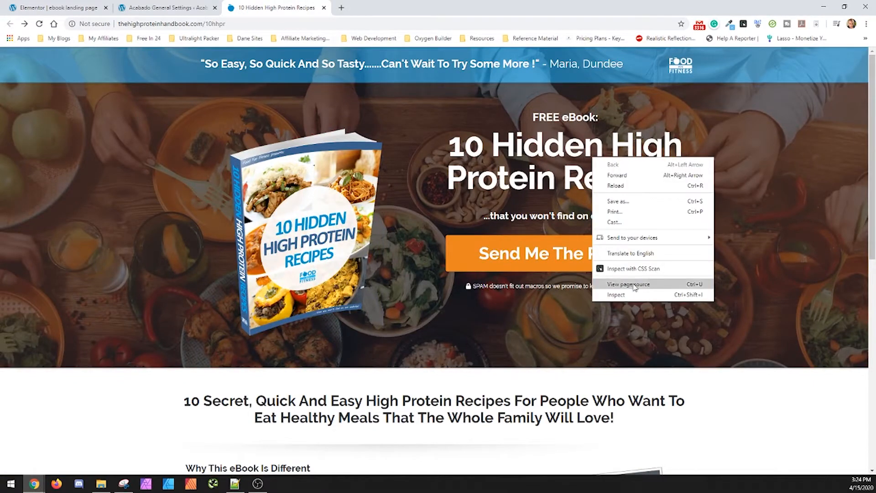
{"action": "left_click", "coordinate": [616, 294]}
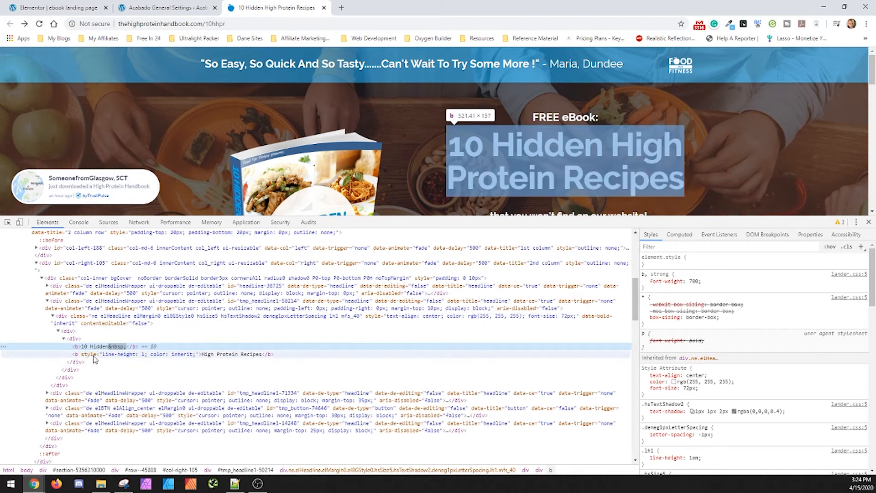
{"action": "left_click", "coordinate": [161, 354]}
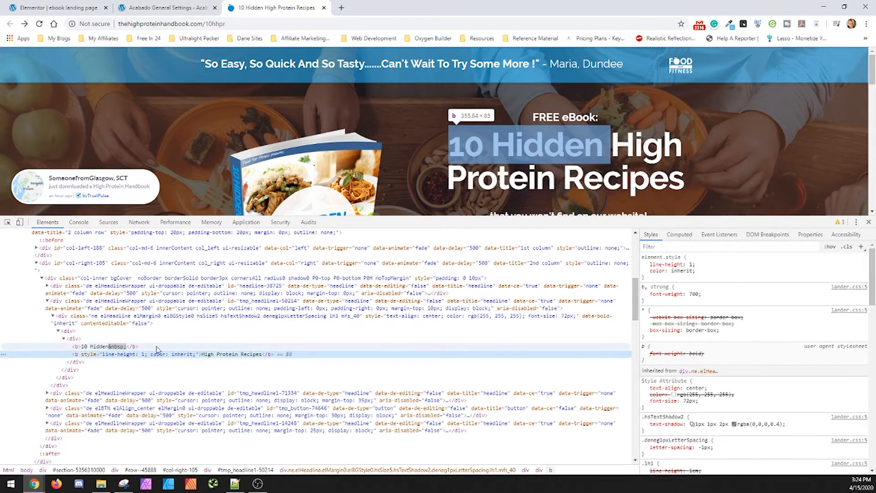
{"action": "left_click", "coordinate": [91, 331]}
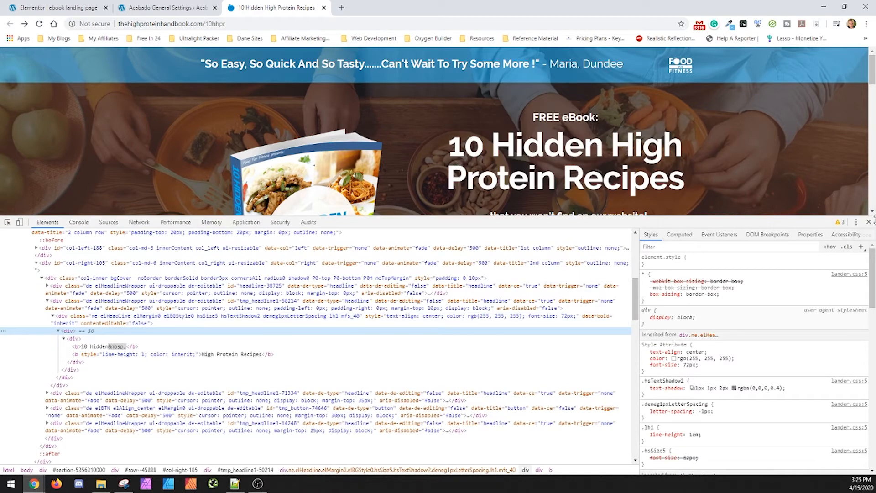
{"action": "left_click", "coordinate": [869, 223]}
Step: Copy the "FREE eBook:" text from the reference page and return to the landing page editor
{"action": "left_click_drag", "start_coordinate": [599, 117], "coordinate": [520, 118]}
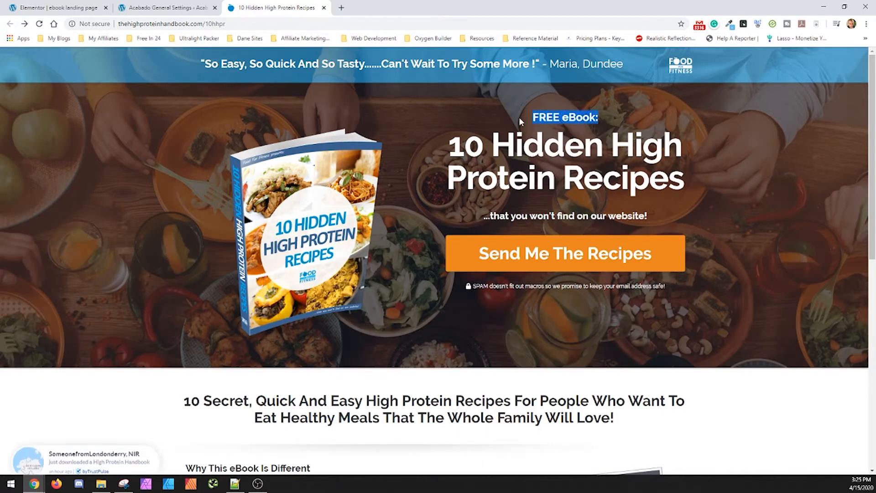
{"action": "right_click", "coordinate": [564, 120]}
{"action": "left_click", "coordinate": [576, 127]}
{"action": "left_click", "coordinate": [94, 8]}
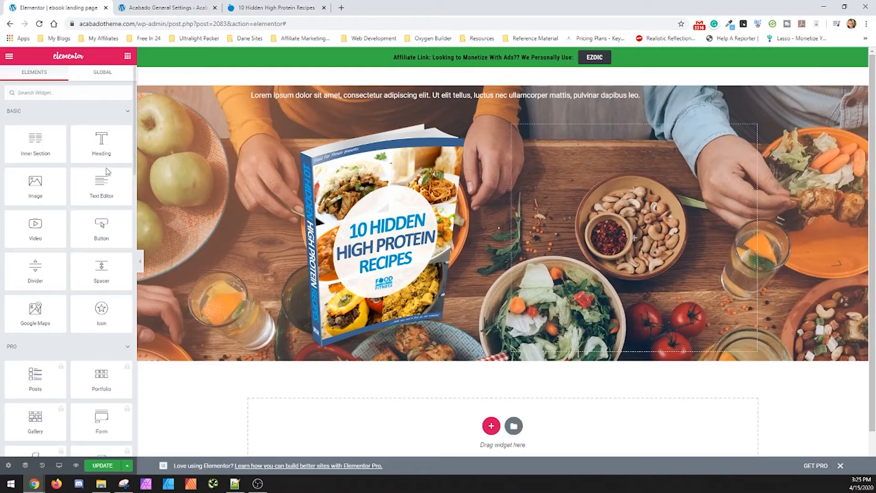
Step: Add a Text Editor widget to the empty column beside the book cover and replace its placeholder text with "FREE eBook:"
{"action": "left_click_drag", "start_coordinate": [102, 185], "coordinate": [565, 172]}
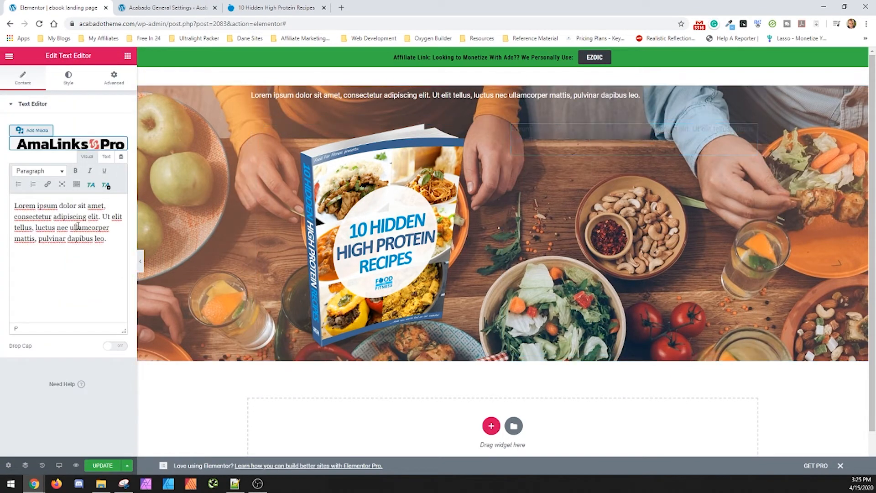
{"action": "triple_click", "coordinate": [93, 228]}
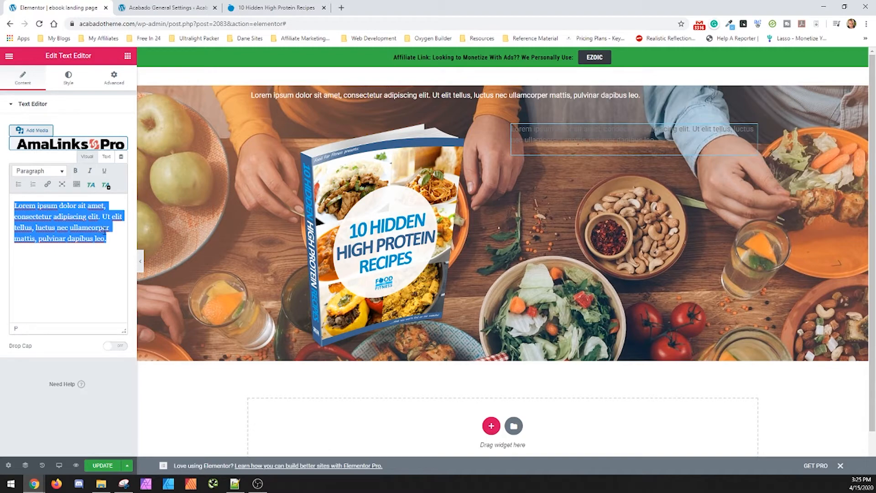
{"action": "key", "text": "ctrl+v"}
{"action": "key", "text": "Return"}
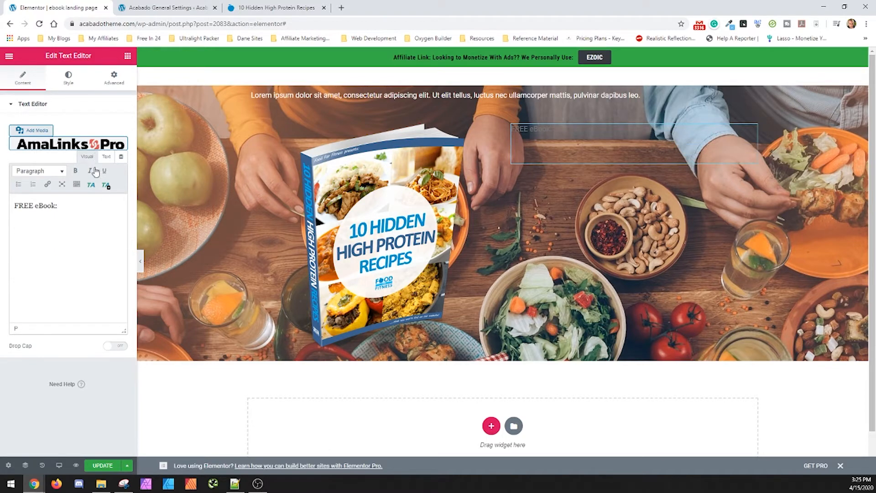
{"action": "key", "text": "BackSpace"}
{"action": "key", "text": "BackSpace"}
{"action": "type", "text": ":"}
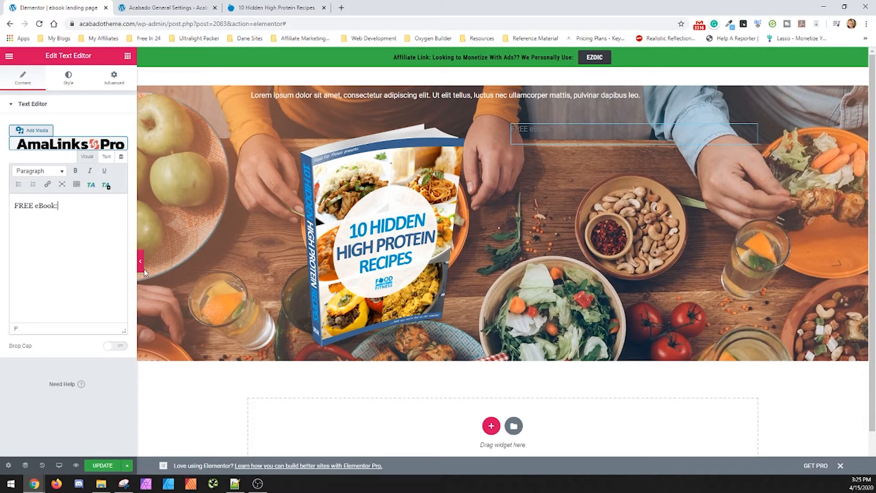
Step: Center the "FREE eBook:" text and set its color to white (#FFFFFF)
{"action": "left_click", "coordinate": [68, 78]}
{"action": "left_click", "coordinate": [97, 126]}
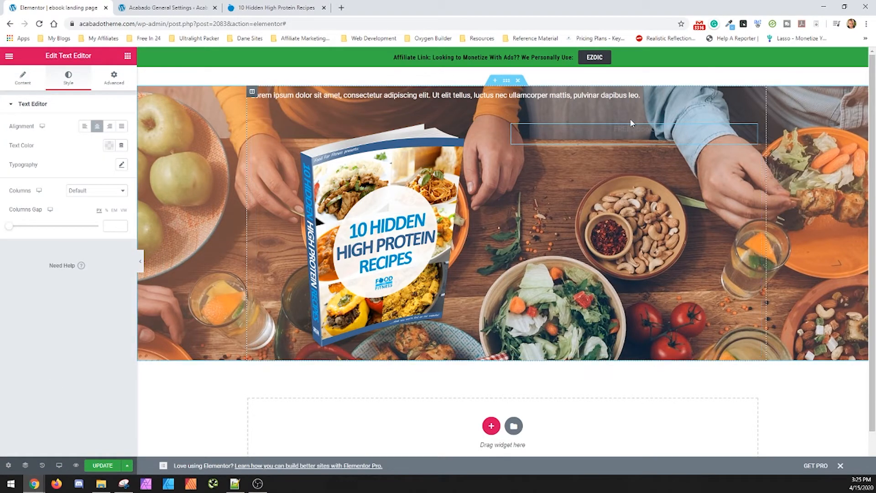
{"action": "left_click", "coordinate": [110, 146]}
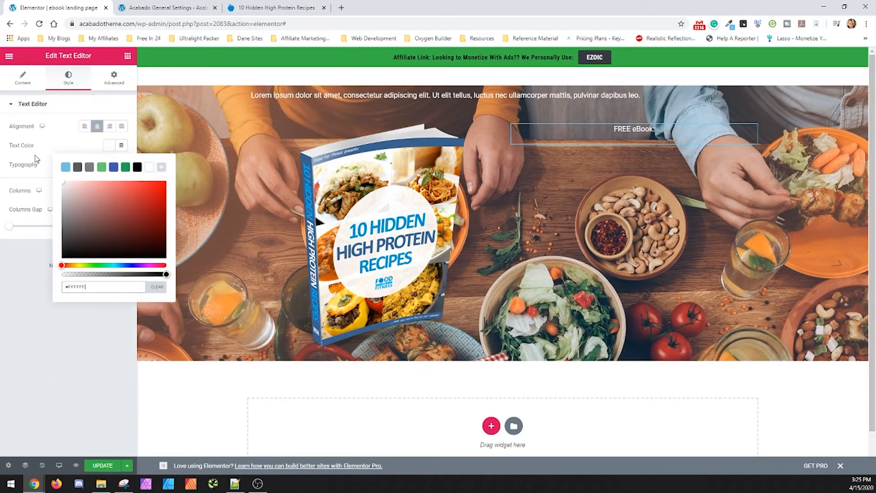
Step: Compare the "FREE eBook:" text with the reference page and set its font size to 36 px and weight to 700
{"action": "left_click", "coordinate": [274, 8]}
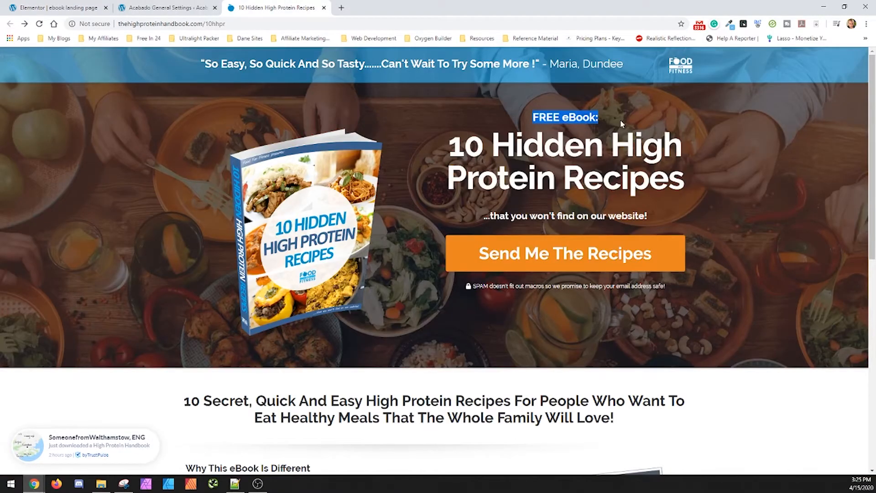
{"action": "left_click", "coordinate": [59, 8]}
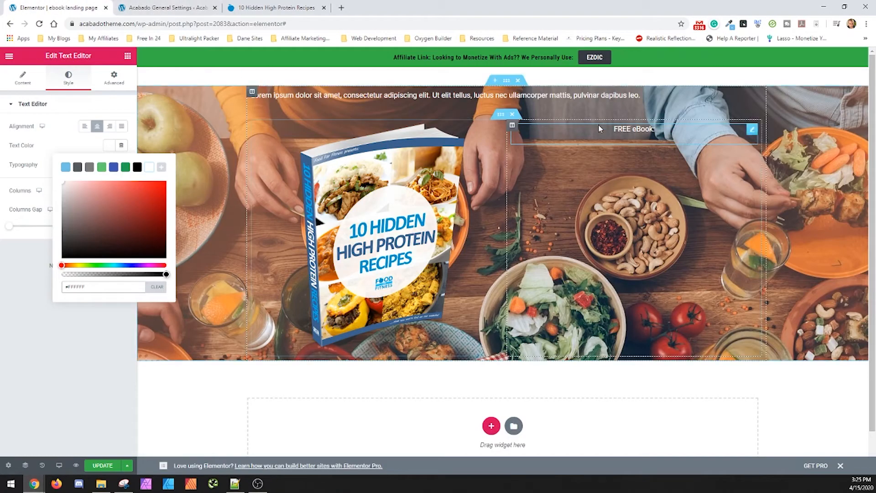
{"action": "left_click", "coordinate": [121, 165]}
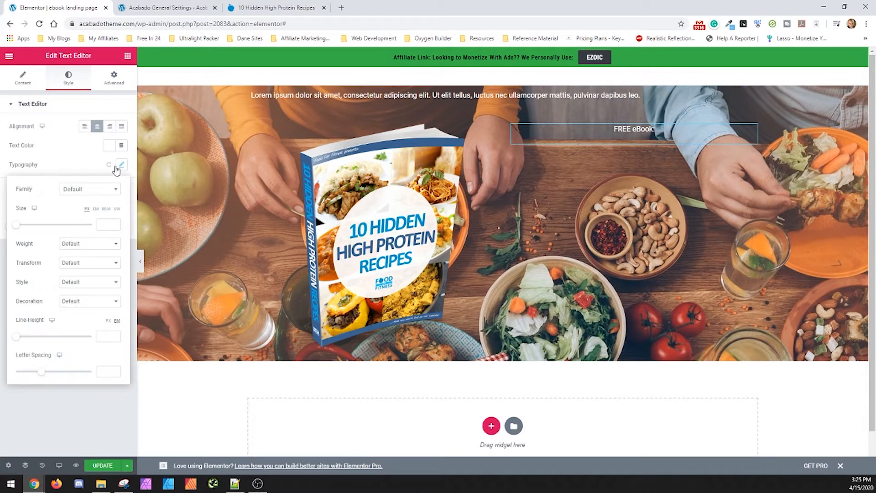
{"action": "left_click_drag", "start_coordinate": [19, 225], "coordinate": [32, 230]}
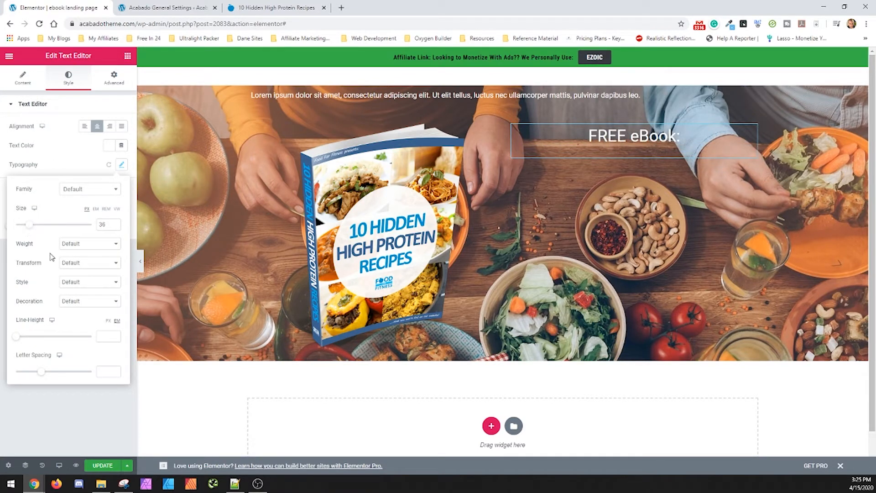
{"action": "left_click", "coordinate": [87, 243]}
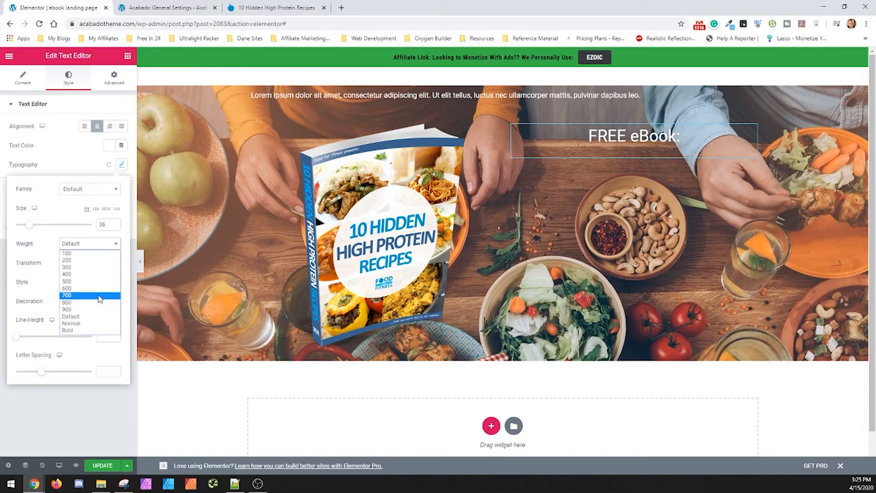
{"action": "left_click", "coordinate": [99, 299]}
{"action": "left_click", "coordinate": [84, 146]}
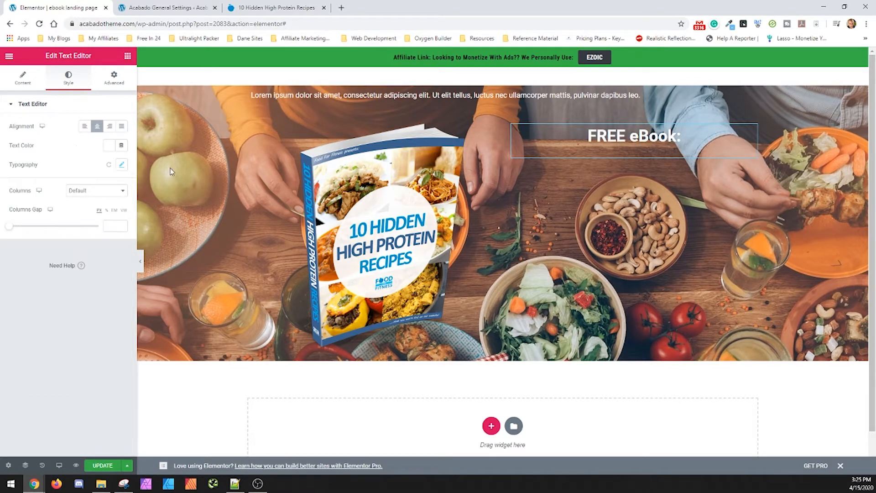
Step: Check the reference hero's background and give the hero section a classic background overlay in black (#000000)
{"action": "left_click", "coordinate": [254, 5]}
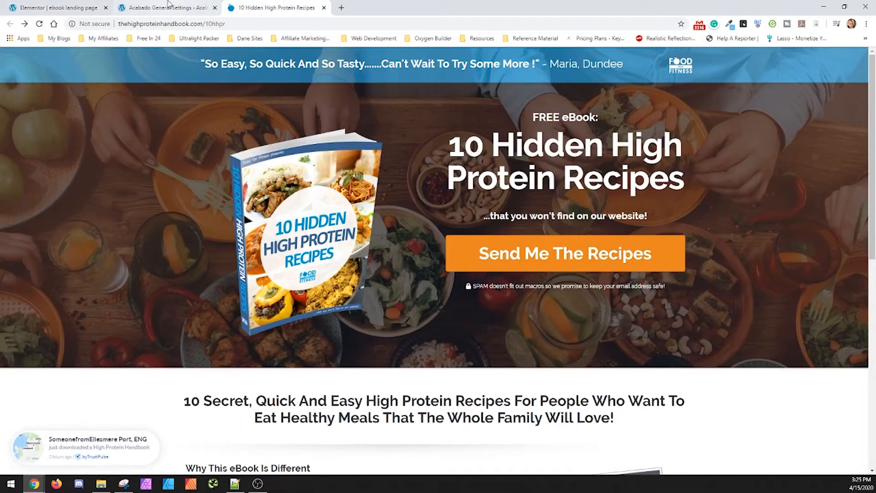
{"action": "key", "text": "ctrl+shift+Tab"}
{"action": "key", "text": "ctrl+shift+Tab"}
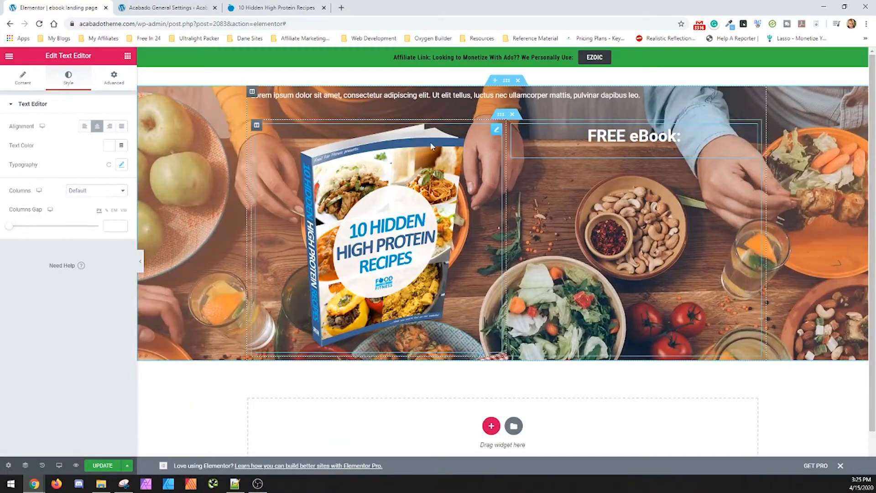
{"action": "left_click", "coordinate": [506, 84]}
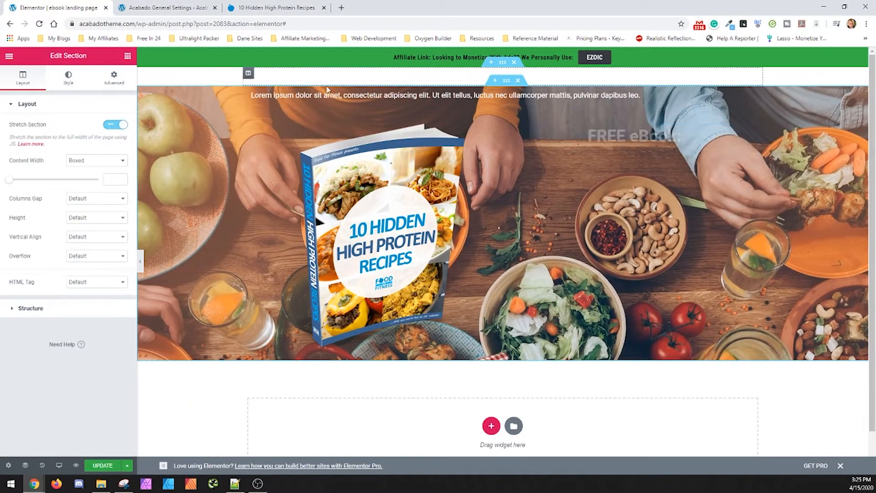
{"action": "left_click", "coordinate": [71, 80]}
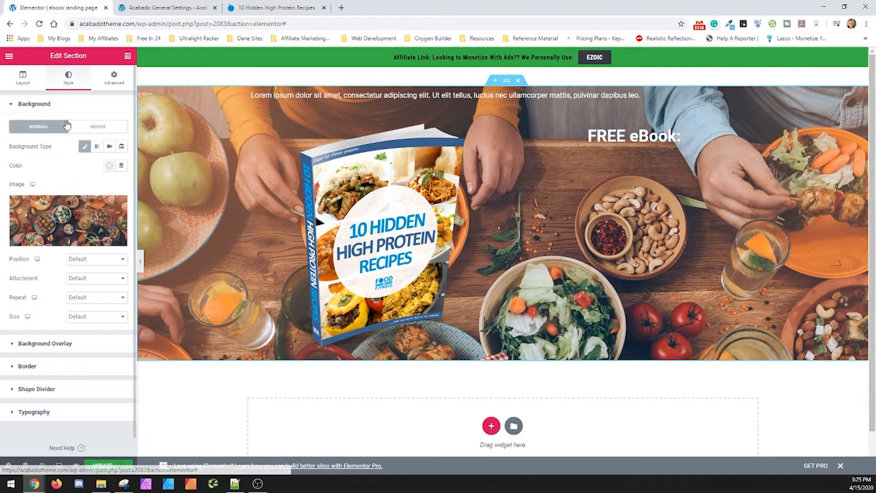
{"action": "left_click", "coordinate": [84, 343]}
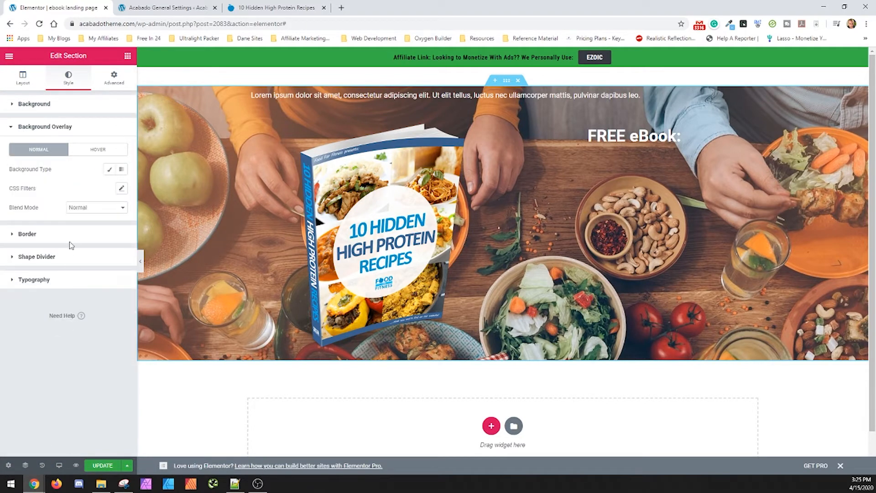
{"action": "left_click", "coordinate": [109, 170]}
{"action": "left_click", "coordinate": [108, 189]}
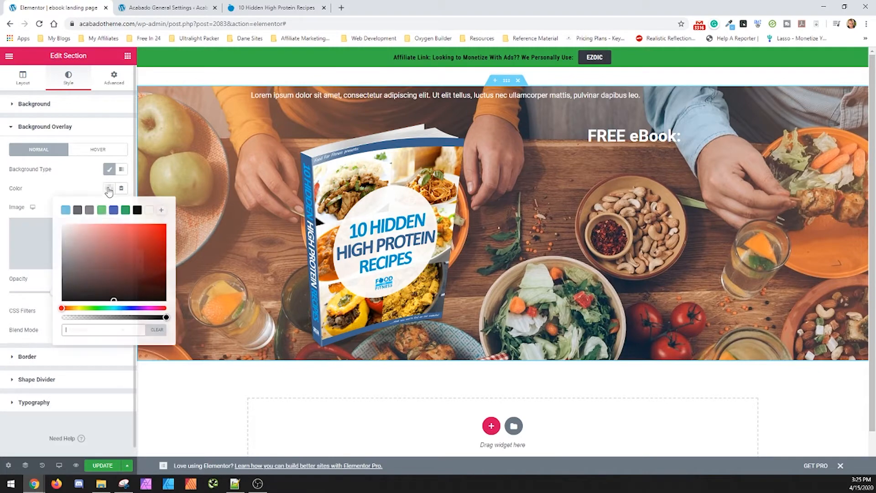
{"action": "left_click", "coordinate": [110, 295]}
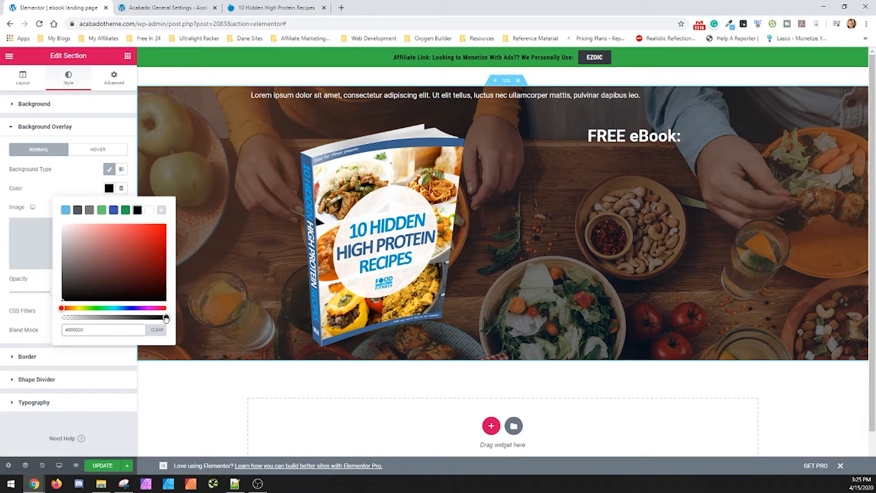
{"action": "left_click", "coordinate": [61, 193]}
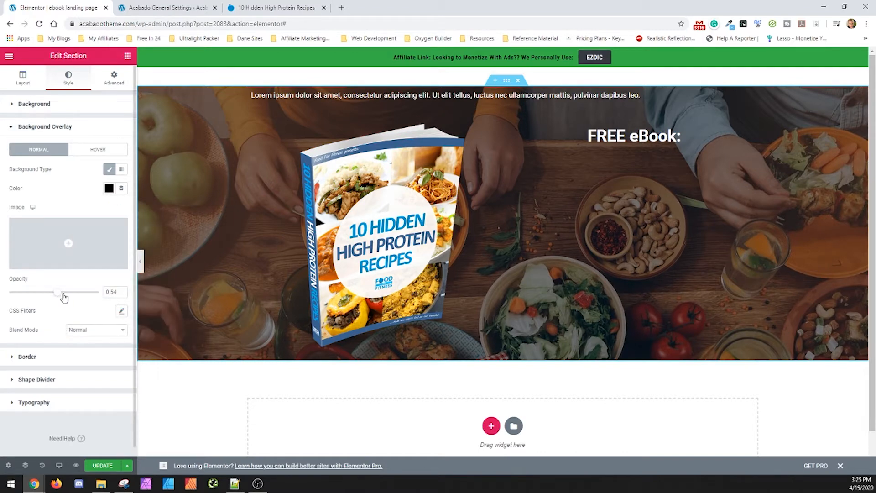
Step: Set the hero section's overlay opacity to 0.59 and compare its darkness with the reference page
{"action": "left_click_drag", "start_coordinate": [61, 294], "coordinate": [61, 294]}
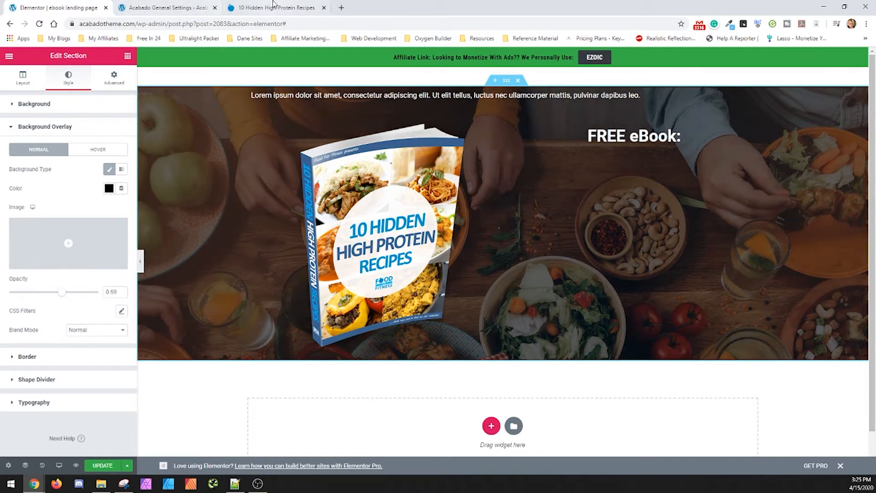
{"action": "left_click", "coordinate": [274, 7]}
{"action": "left_click", "coordinate": [60, 6]}
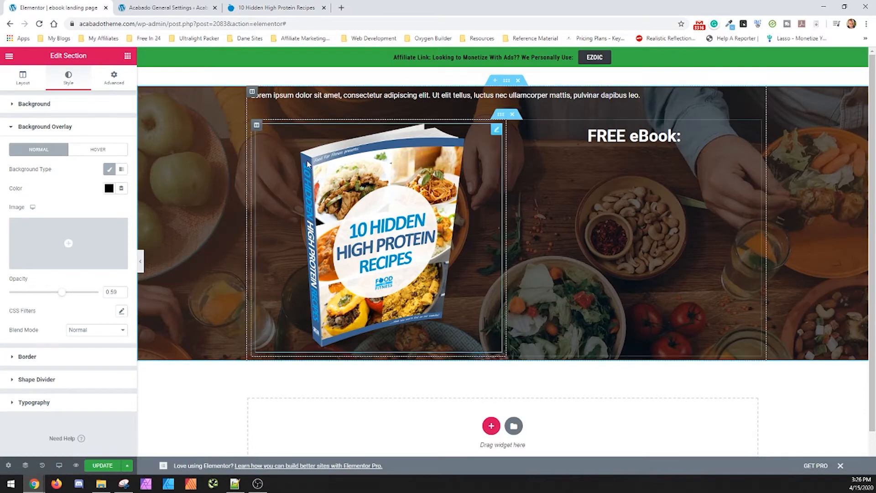
{"action": "left_click", "coordinate": [273, 7]}
{"action": "left_click", "coordinate": [60, 7]}
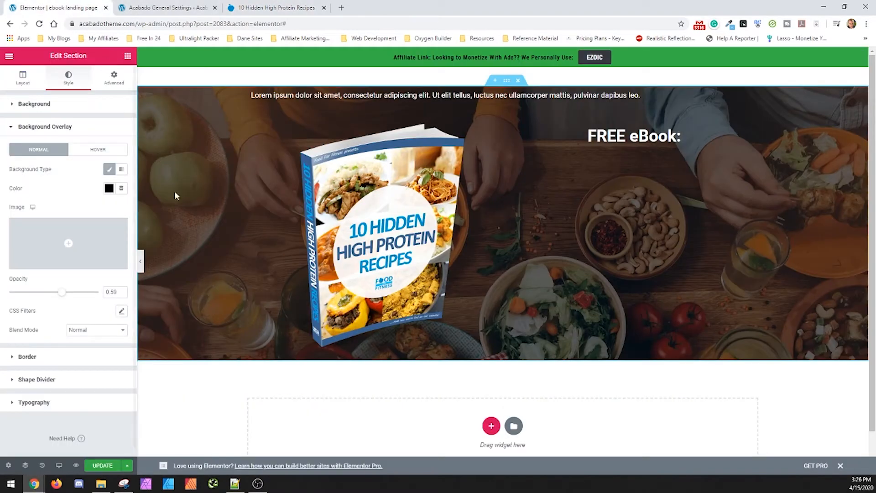
Step: Try the Center Center and Center Left positions for the hero section's background image, comparing with the reference page
{"action": "left_click", "coordinate": [90, 105]}
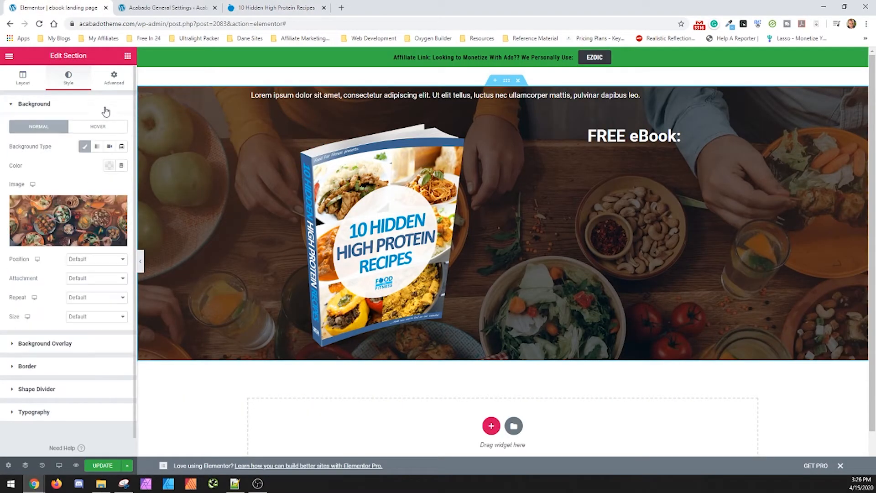
{"action": "left_click", "coordinate": [101, 259]}
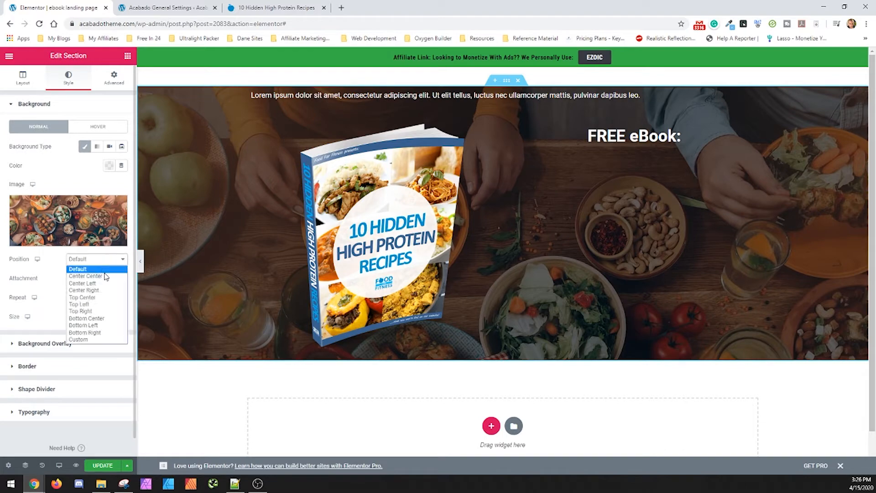
{"action": "left_click", "coordinate": [105, 272]}
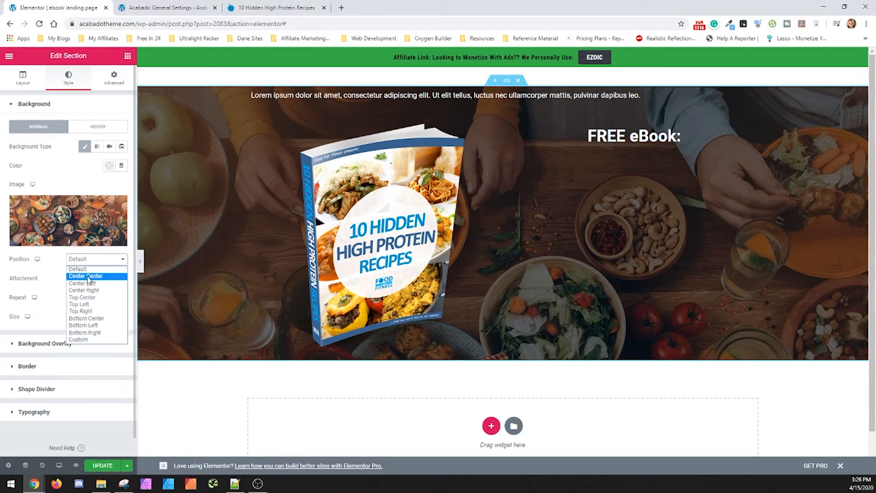
{"action": "left_click", "coordinate": [86, 276]}
{"action": "left_click", "coordinate": [247, 6]}
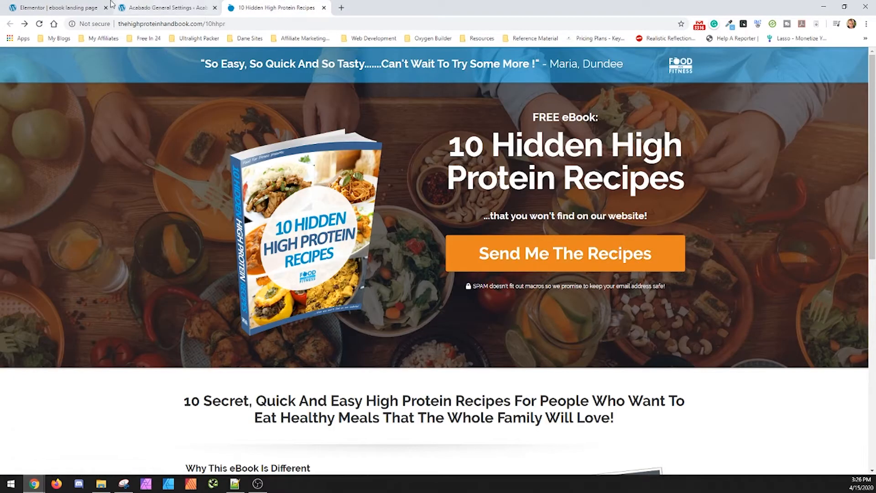
{"action": "left_click", "coordinate": [52, 6]}
{"action": "left_click", "coordinate": [109, 259]}
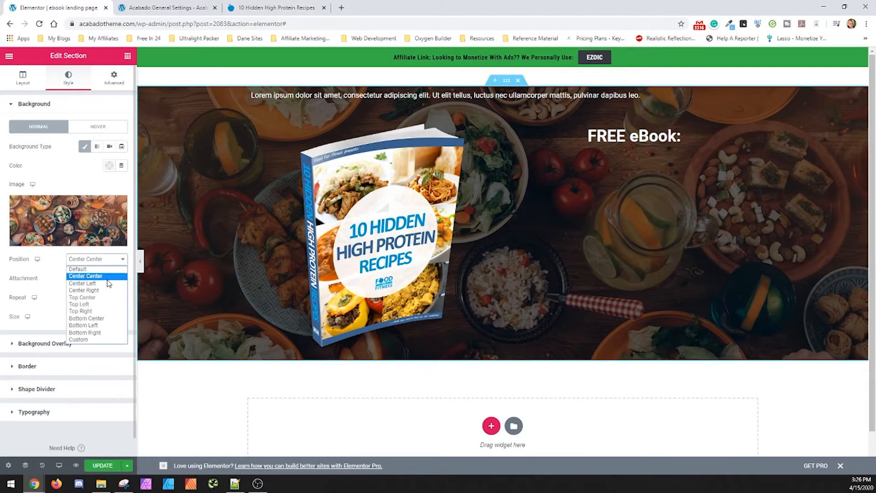
{"action": "left_click", "coordinate": [109, 282]}
Step: Set the hero section's background image position to Top Left and compare it with the reference page
{"action": "left_click", "coordinate": [106, 259]}
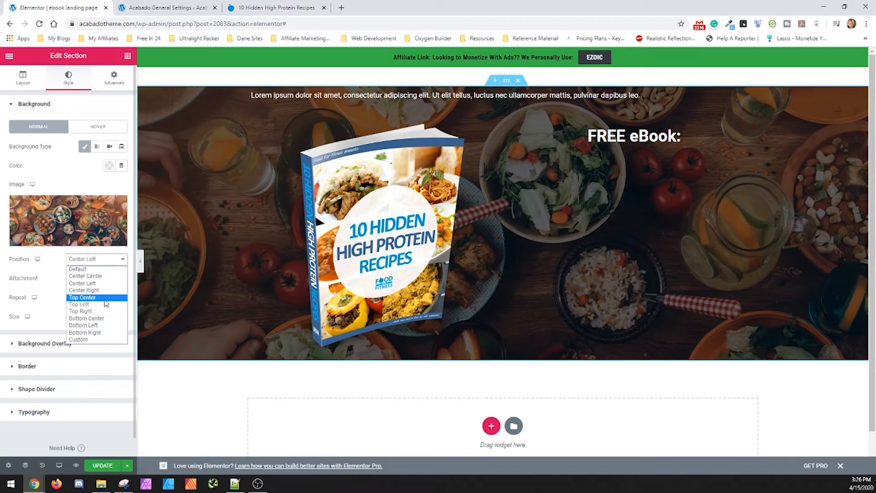
{"action": "left_click", "coordinate": [84, 304]}
{"action": "left_click", "coordinate": [249, 5]}
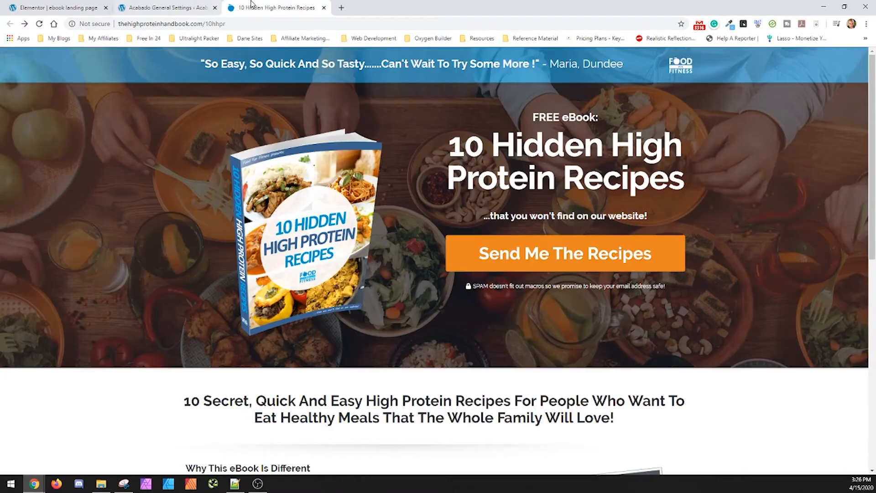
{"action": "left_click", "coordinate": [69, 4]}
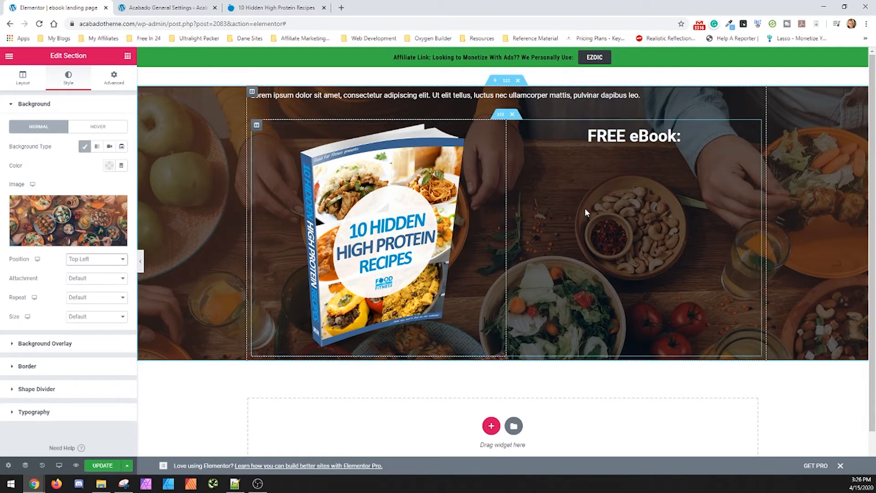
Step: Copy the "10 Hidden High Protein Recipes" headline from the reference page and return to the landing page editor
{"action": "left_click", "coordinate": [276, 7]}
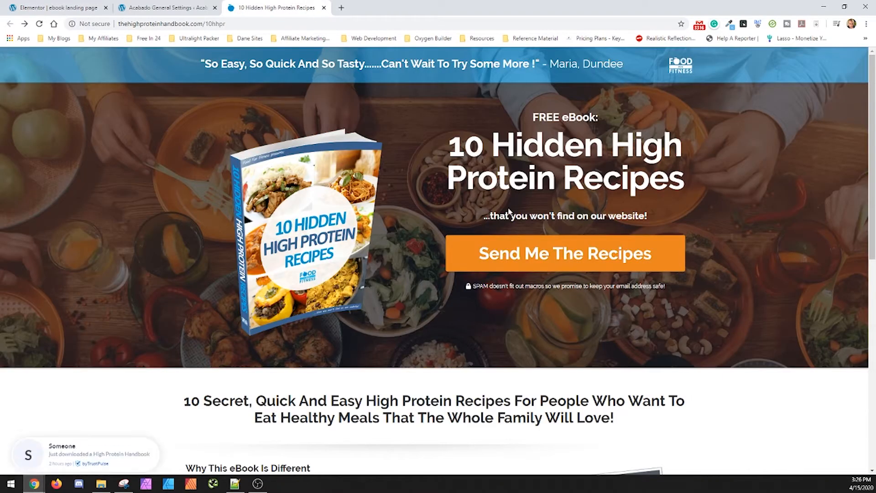
{"action": "left_click_drag", "start_coordinate": [449, 145], "coordinate": [662, 178]}
{"action": "key", "text": "ctrl+c"}
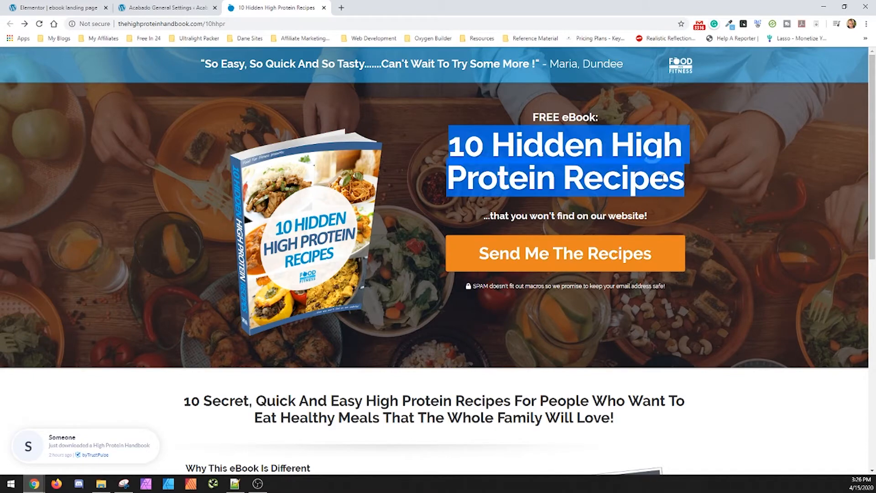
{"action": "left_click", "coordinate": [57, 7]}
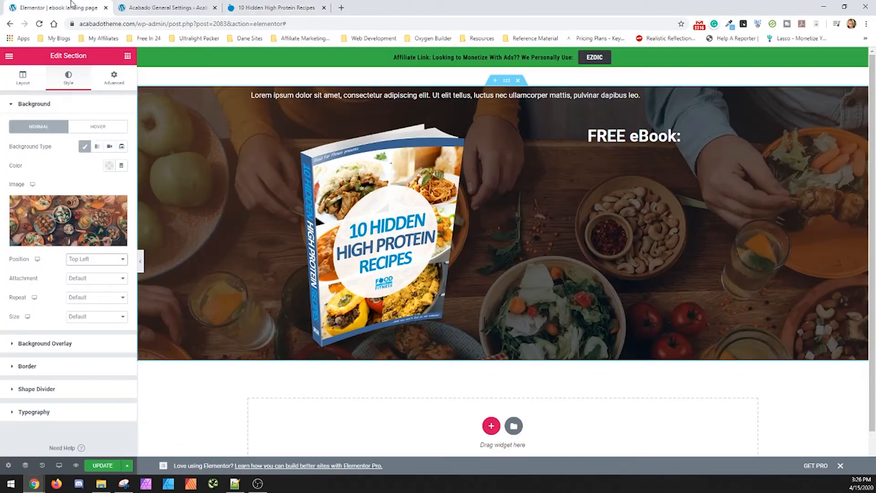
Step: Duplicate the "FREE eBook:" text widget and replace the copy's text with the copied "10 Hidden High Protein Recipes" headline
{"action": "right_click", "coordinate": [753, 133]}
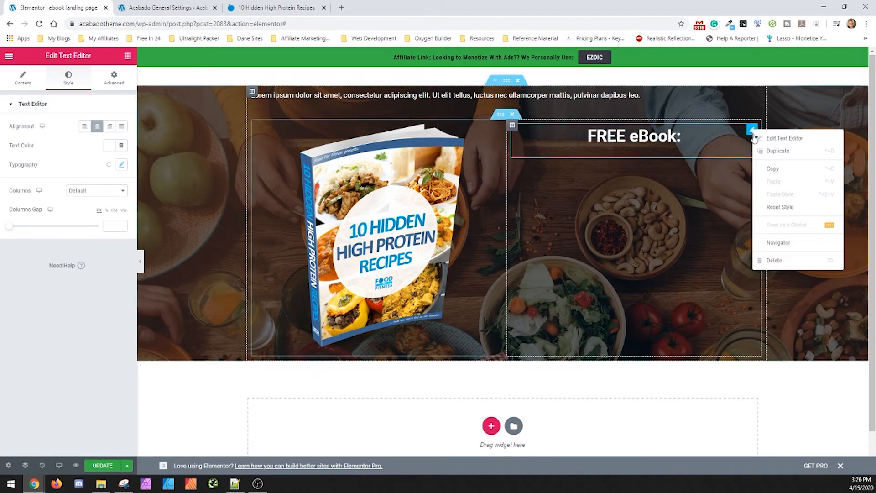
{"action": "left_click", "coordinate": [775, 151]}
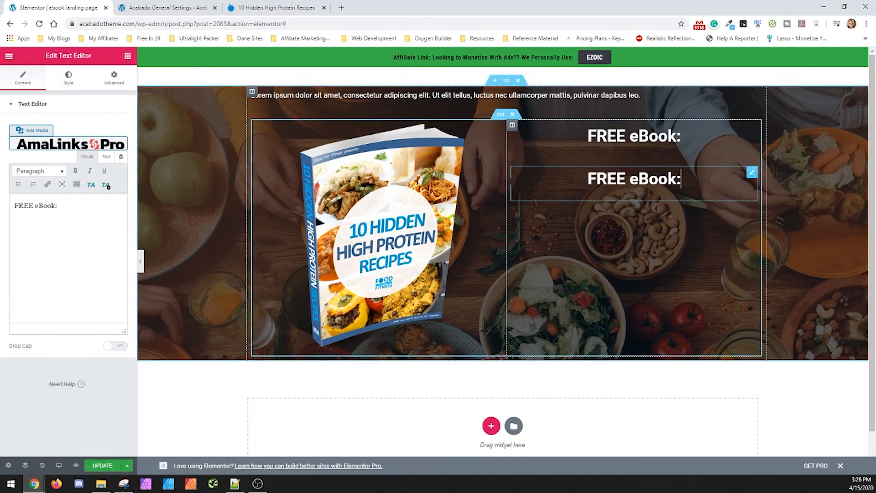
{"action": "left_click", "coordinate": [103, 219]}
{"action": "key", "text": "ctrl+a"}
{"action": "key", "text": "ctrl+v"}
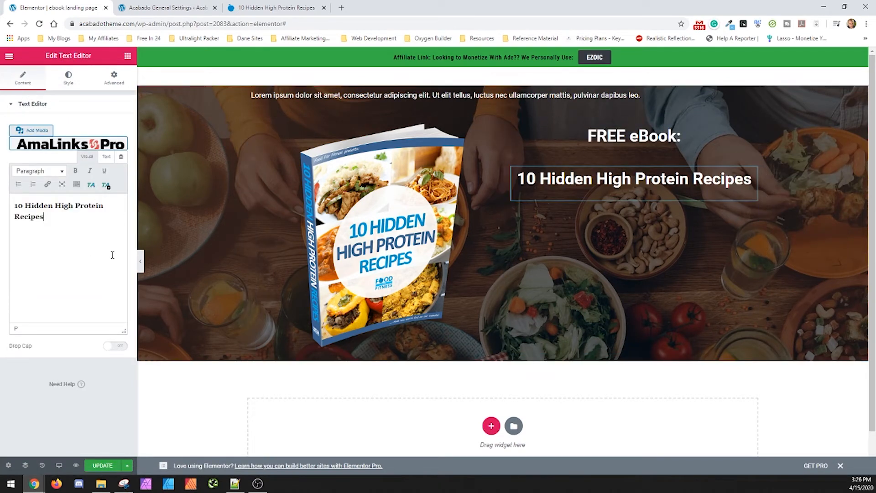
Step: Set the "10 Hidden High Protein Recipes" headline's font size to 66 px and its weight to 900
{"action": "left_click", "coordinate": [67, 79]}
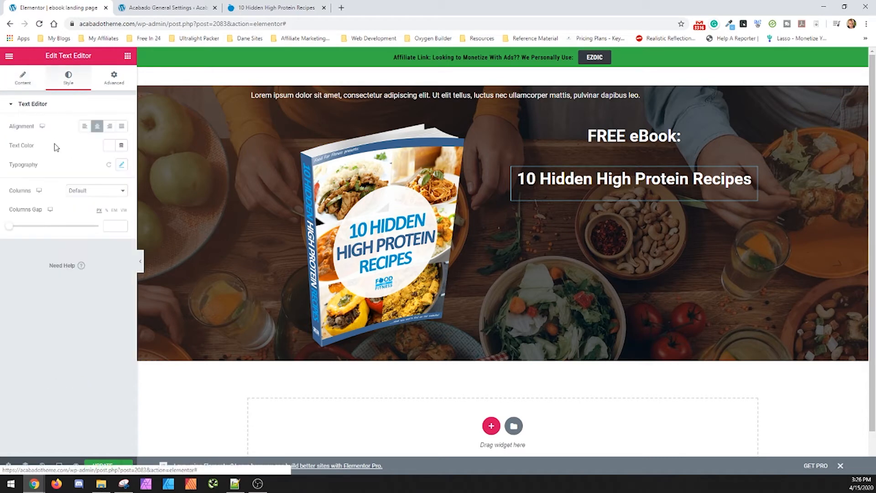
{"action": "left_click", "coordinate": [121, 165]}
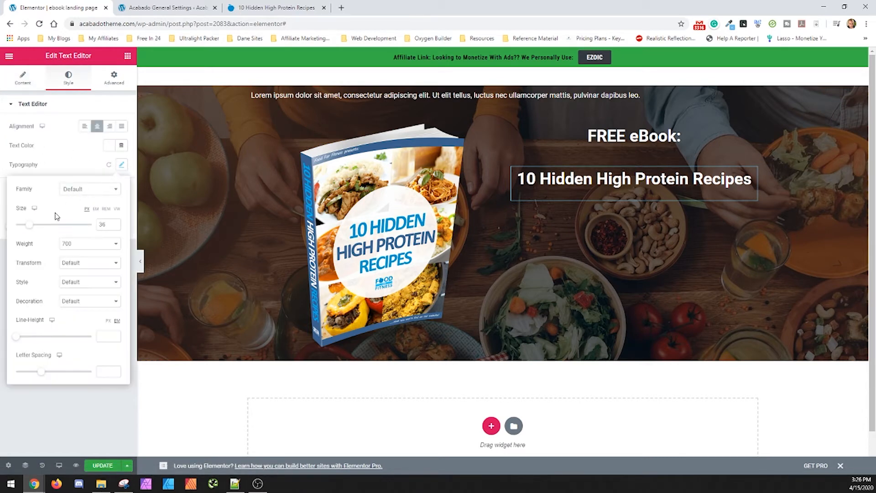
{"action": "left_click_drag", "start_coordinate": [32, 224], "coordinate": [43, 231]}
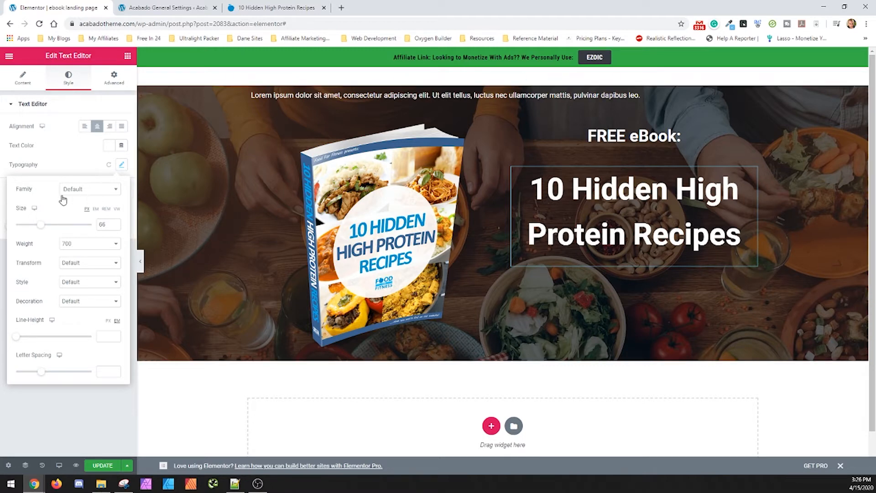
{"action": "left_click", "coordinate": [97, 248]}
{"action": "left_click", "coordinate": [78, 307]}
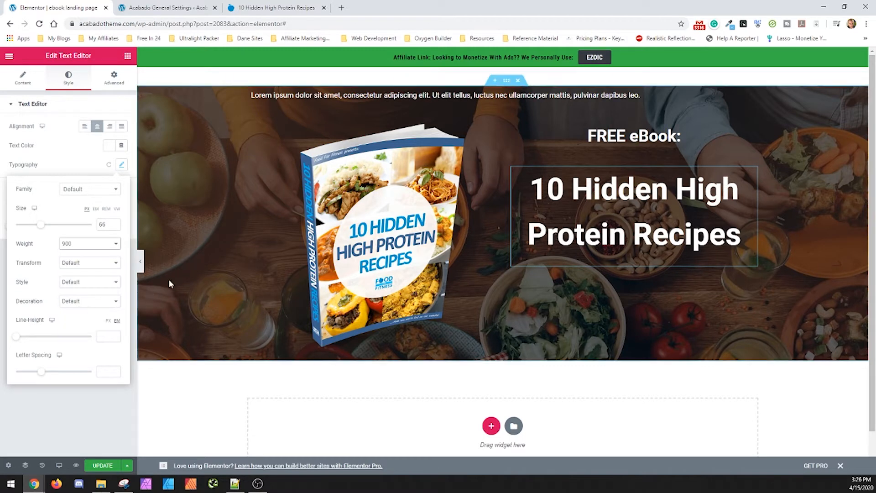
Step: Set the headline's line height to 1 em, comparing its line spacing with the reference page
{"action": "left_click", "coordinate": [522, 210]}
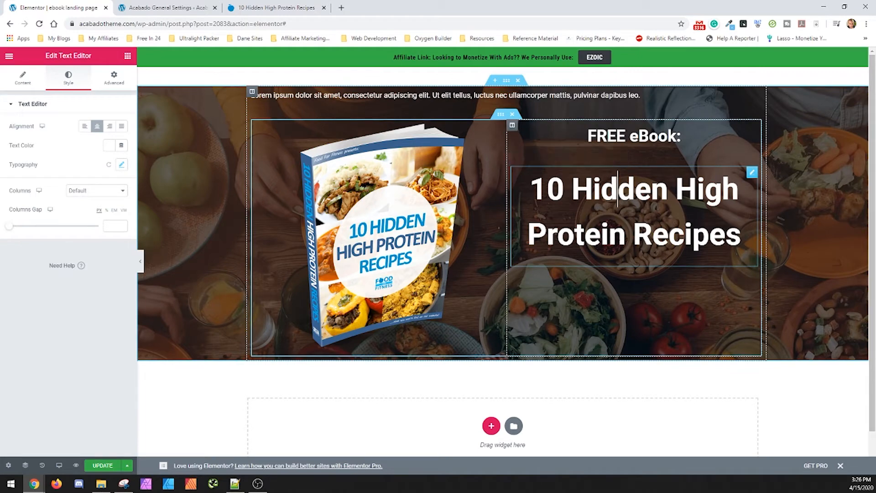
{"action": "left_click", "coordinate": [292, 7]}
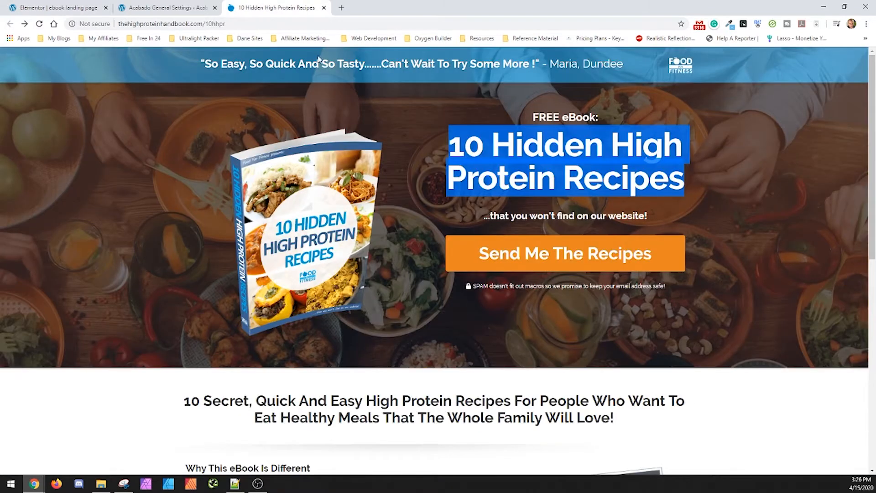
{"action": "left_click", "coordinate": [185, 4]}
{"action": "left_click", "coordinate": [92, 5]}
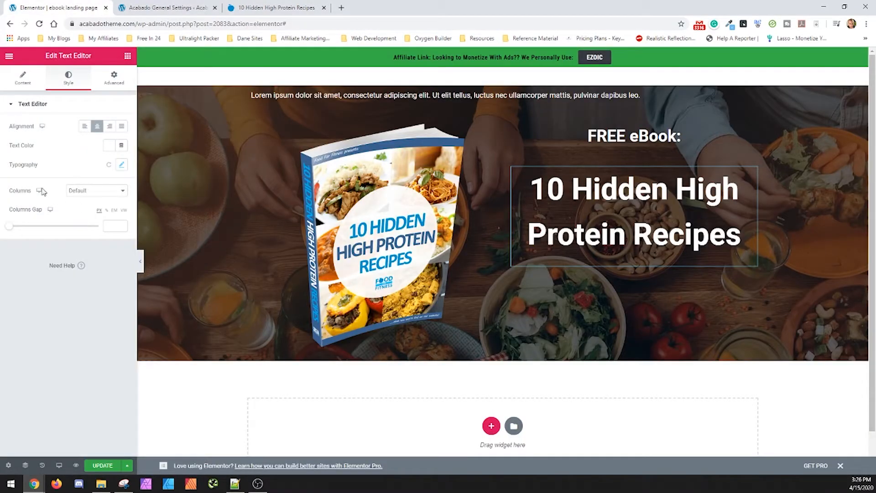
{"action": "left_click", "coordinate": [122, 166]}
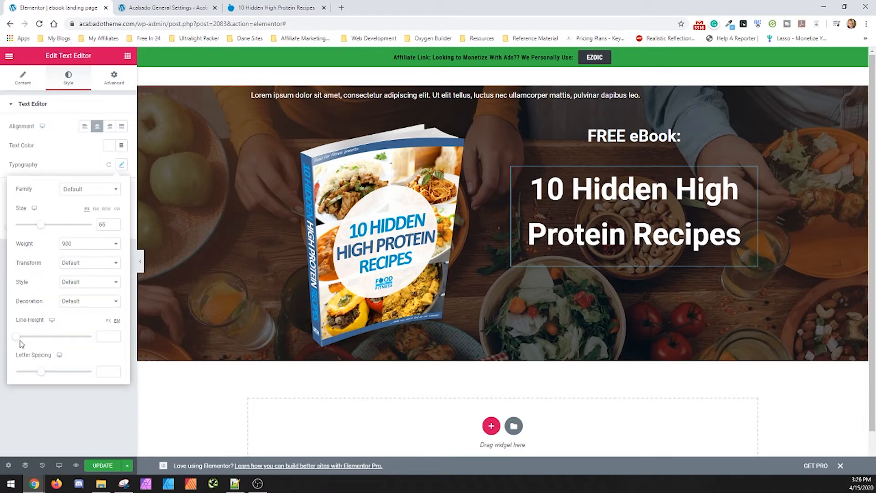
{"action": "left_click_drag", "start_coordinate": [20, 340], "coordinate": [25, 338]}
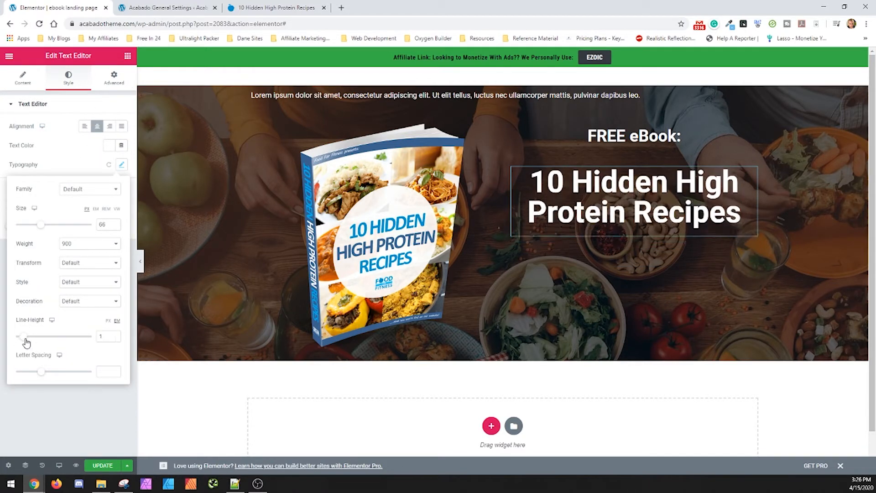
{"action": "left_click", "coordinate": [273, 7]}
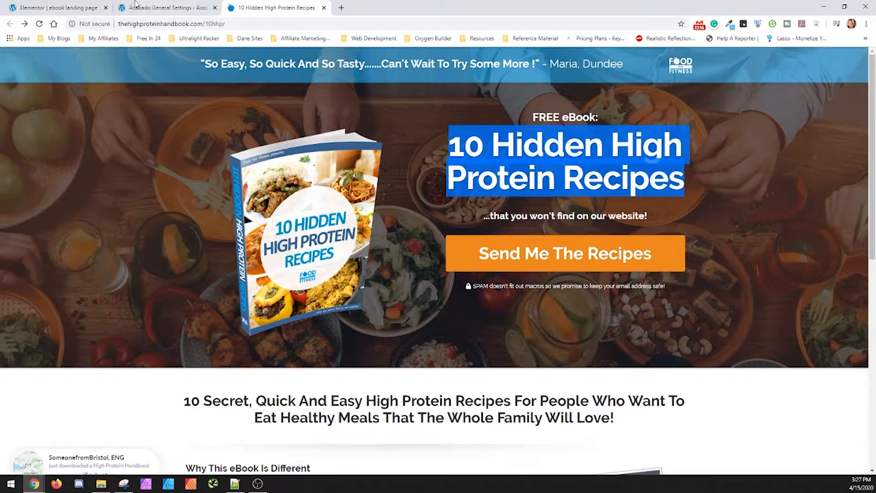
{"action": "left_click", "coordinate": [61, 5]}
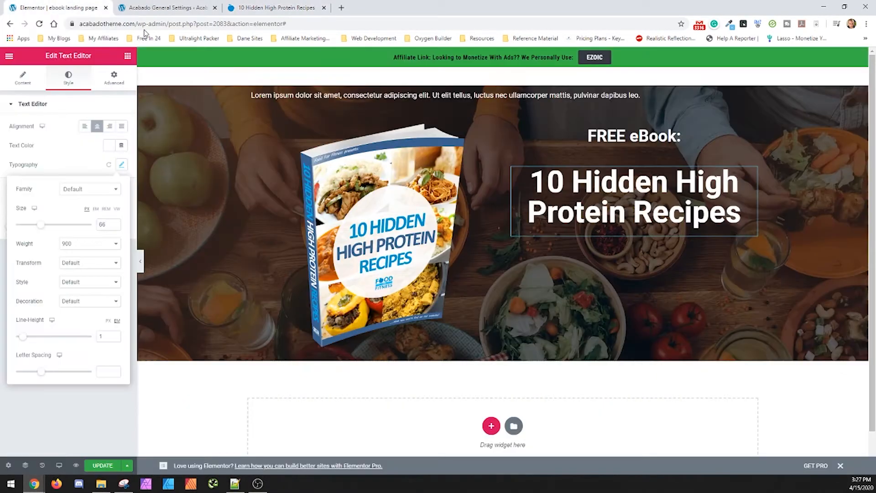
Step: Set the "FREE eBook:" text's top margin to -29 px, checking its spacing against the reference page
{"action": "left_click", "coordinate": [622, 151]}
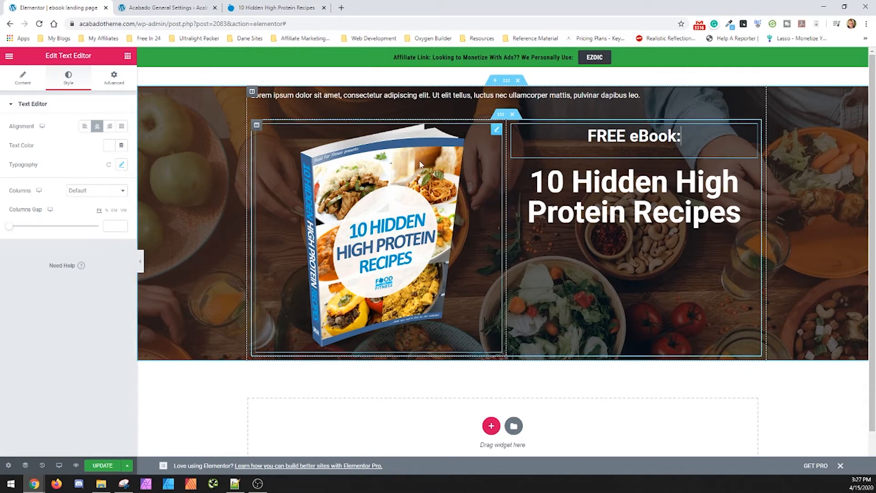
{"action": "left_click", "coordinate": [114, 77]}
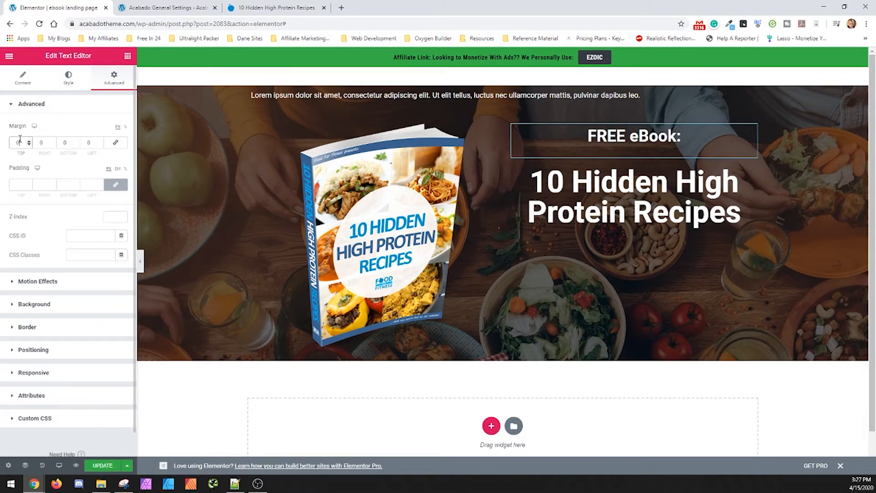
{"action": "type", "text": "-12"}
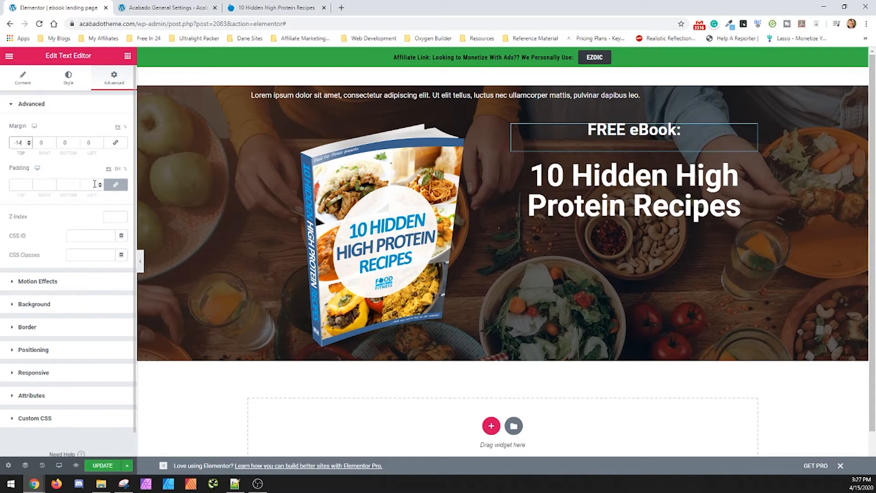
{"action": "key", "text": "Up"}
{"action": "key", "text": "Up"}
{"action": "key", "text": "Up"}
{"action": "key", "text": "Up"}
{"action": "left_click", "coordinate": [250, 7]}
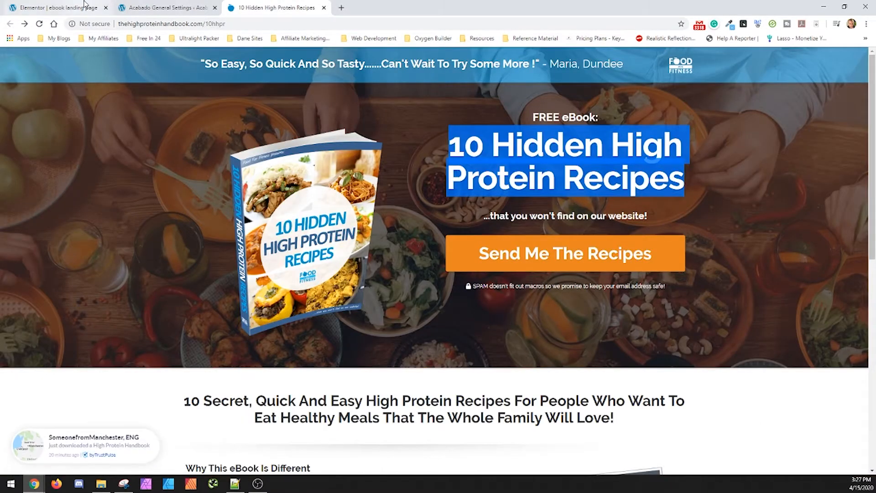
{"action": "left_click", "coordinate": [85, 5]}
{"action": "key", "text": "Down"}
{"action": "key", "text": "Down"}
{"action": "key", "text": "Down"}
{"action": "key", "text": "Down"}
{"action": "key", "text": "Down"}
{"action": "key", "text": "Down"}
{"action": "key", "text": "Down"}
{"action": "key", "text": "Down"}
{"action": "key", "text": "Down"}
{"action": "key", "text": "Down"}
{"action": "key", "text": "Down"}
{"action": "key", "text": "Down"}
{"action": "key", "text": "Down"}
{"action": "key", "text": "Down"}
{"action": "key", "text": "Down"}
{"action": "key", "text": "Down"}
{"action": "key", "text": "Down"}
{"action": "key", "text": "Down"}
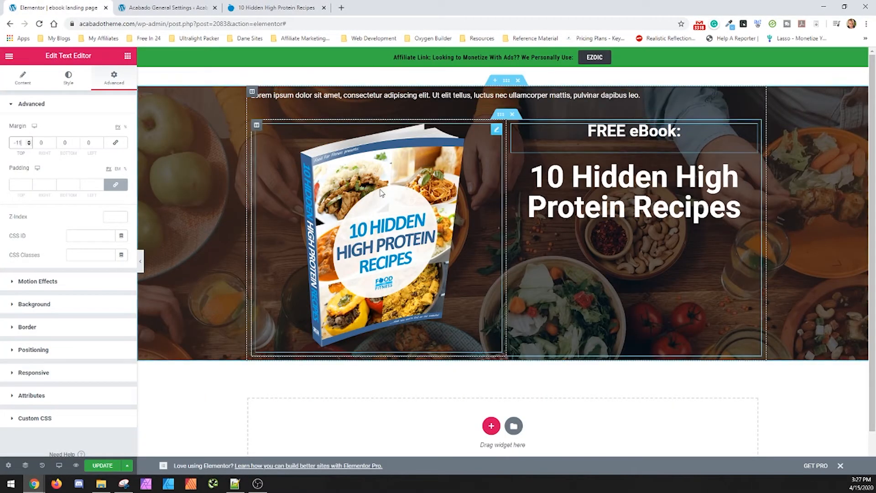
Step: Compare the headline with the reference page, unlink its margin values and set its top margin to -42 px
{"action": "left_click", "coordinate": [752, 159]}
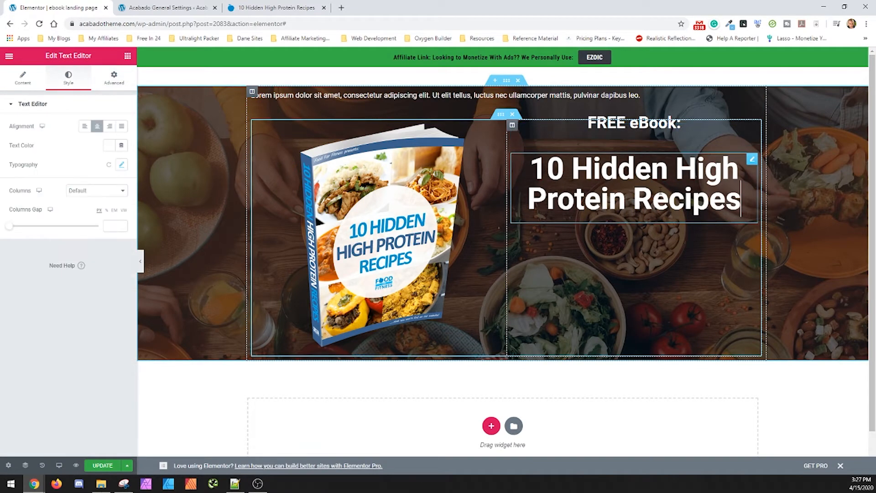
{"action": "left_click", "coordinate": [486, 106]}
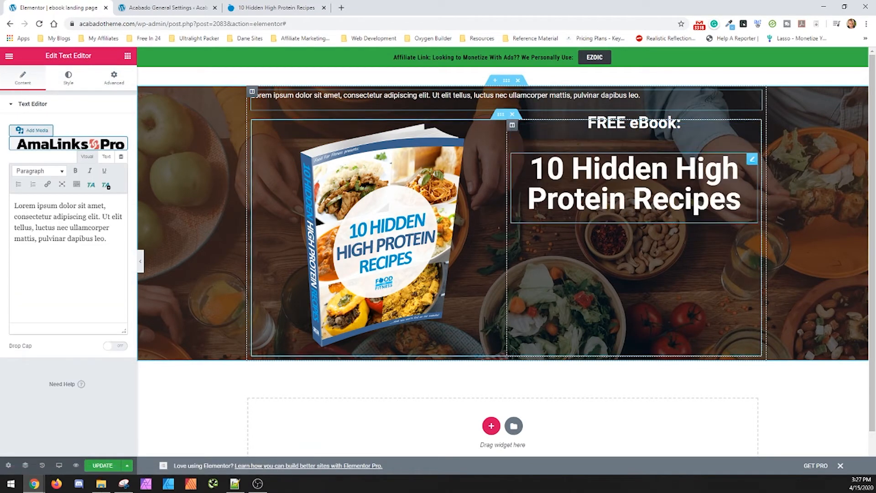
{"action": "left_click", "coordinate": [752, 159]}
{"action": "left_click", "coordinate": [274, 8]}
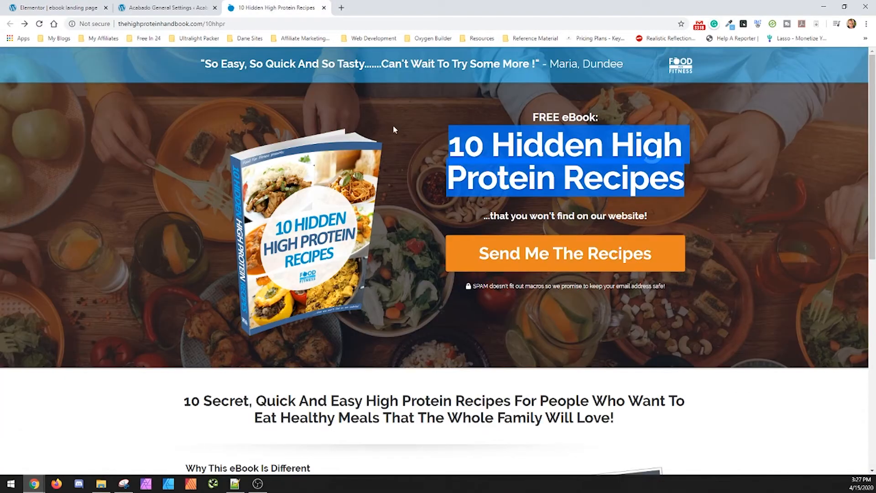
{"action": "left_click", "coordinate": [103, 5]}
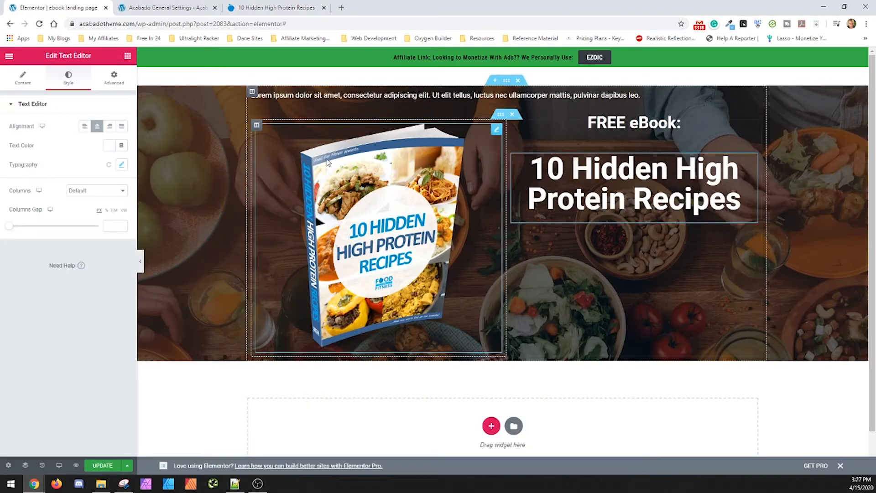
{"action": "left_click", "coordinate": [114, 77]}
{"action": "left_click", "coordinate": [16, 145]}
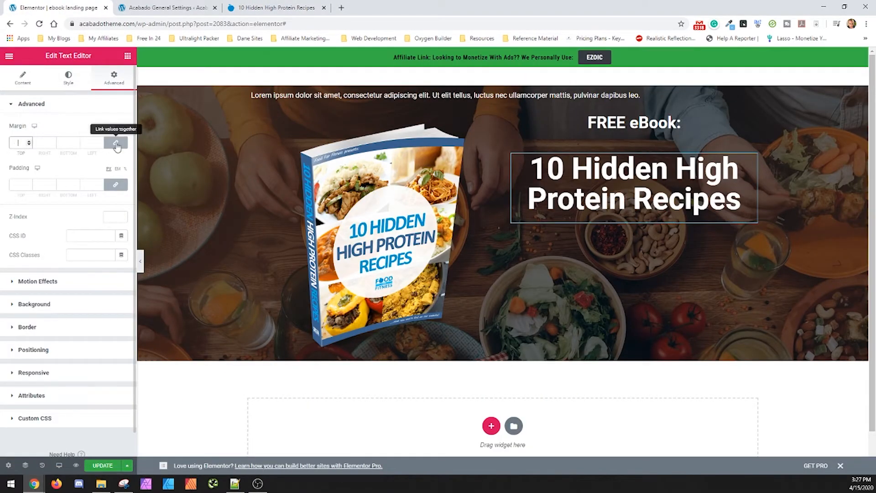
{"action": "left_click", "coordinate": [116, 144]}
{"action": "left_click", "coordinate": [18, 143]}
{"action": "type", "text": "-25"}
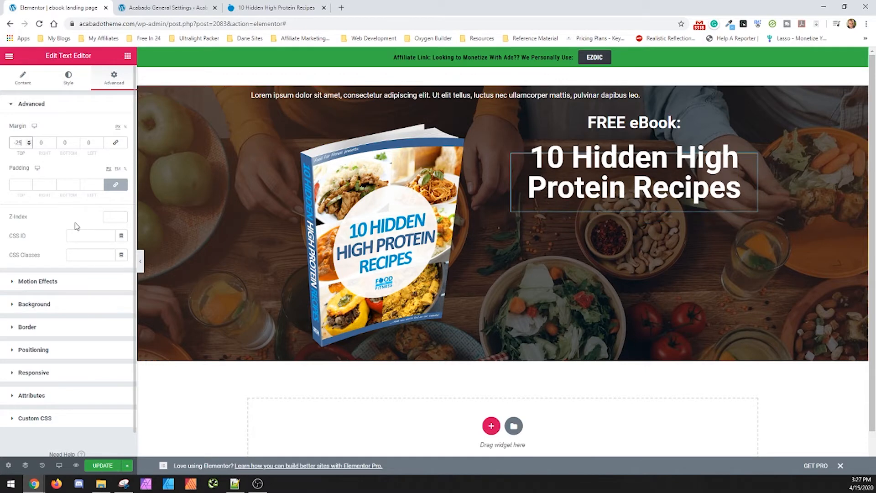
{"action": "key", "text": "Down"}
{"action": "key", "text": "Down"}
{"action": "key", "text": "Down"}
{"action": "key", "text": "Down"}
{"action": "key", "text": "Down"}
{"action": "key", "text": "Down"}
{"action": "key", "text": "Down"}
{"action": "key", "text": "Down"}
{"action": "key", "text": "Down"}
{"action": "key", "text": "Down"}
{"action": "key", "text": "Down"}
{"action": "key", "text": "Down"}
{"action": "key", "text": "Down"}
{"action": "key", "text": "Down"}
{"action": "key", "text": "Down"}
{"action": "key", "text": "Down"}
{"action": "key", "text": "Down"}
Step: Set the bottom padding of the Lorem ipsum text above the cover to 50 px
{"action": "left_click", "coordinate": [415, 91]}
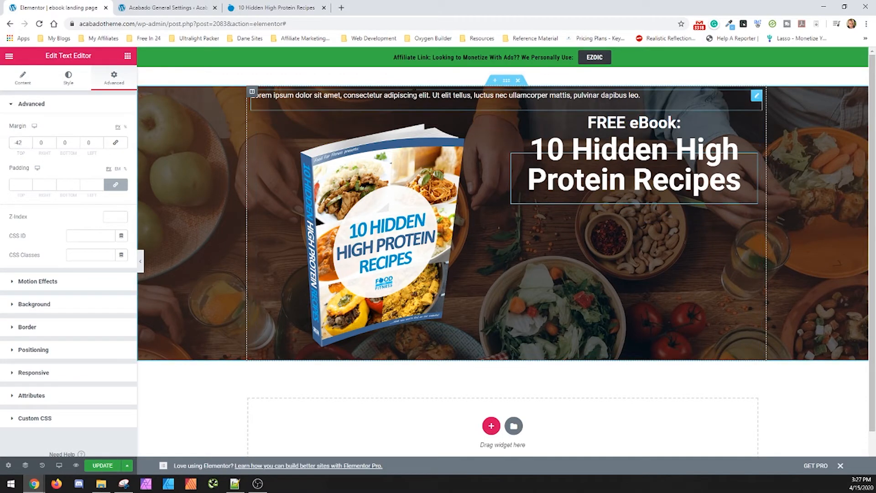
{"action": "left_click", "coordinate": [113, 76]}
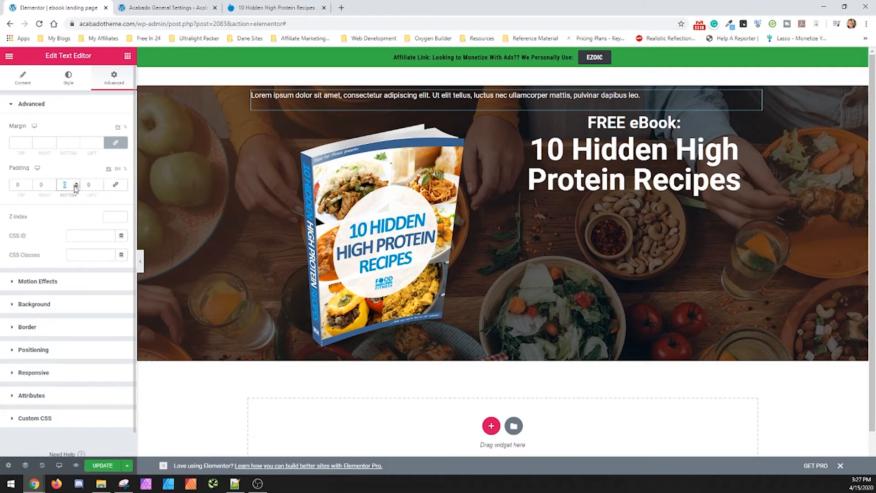
{"action": "type", "text": "50"}
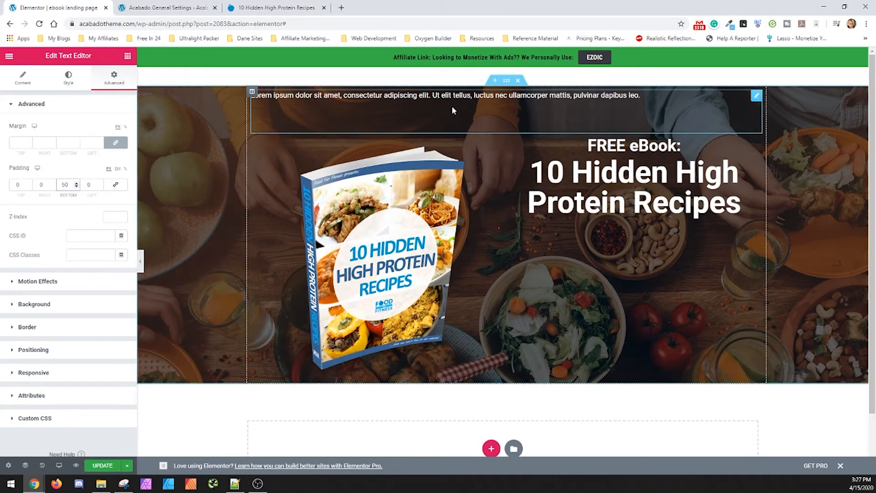
{"action": "left_click", "coordinate": [629, 142]}
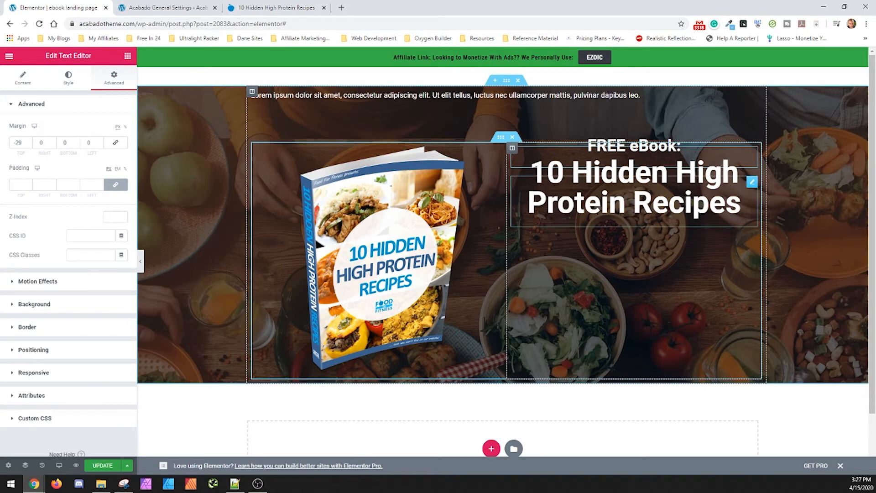
{"action": "left_click", "coordinate": [740, 203]}
{"action": "left_click", "coordinate": [513, 148]}
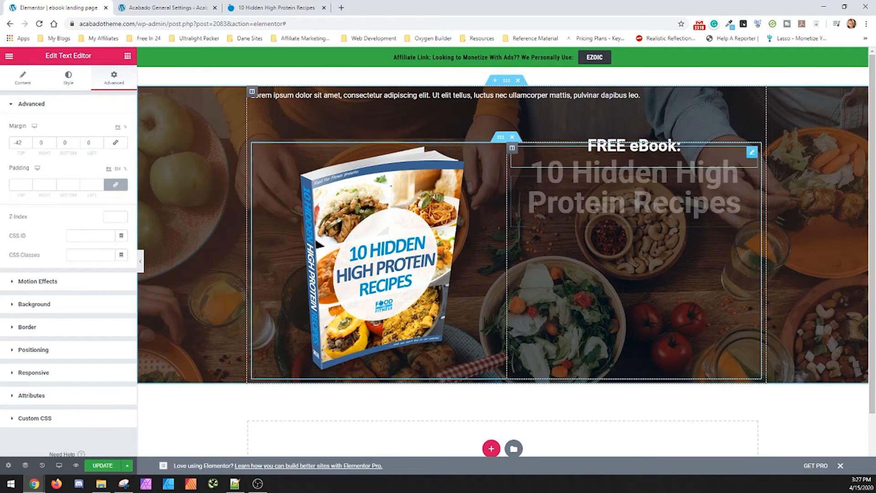
{"action": "left_click", "coordinate": [595, 269]}
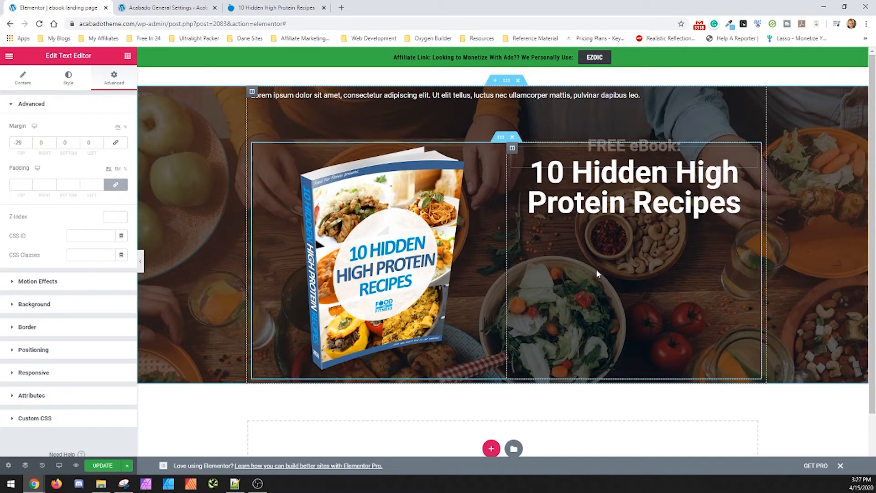
Step: Copy the "...that you won't find on our website!" line from the reference page and return to the landing page editor
{"action": "left_click", "coordinate": [276, 7]}
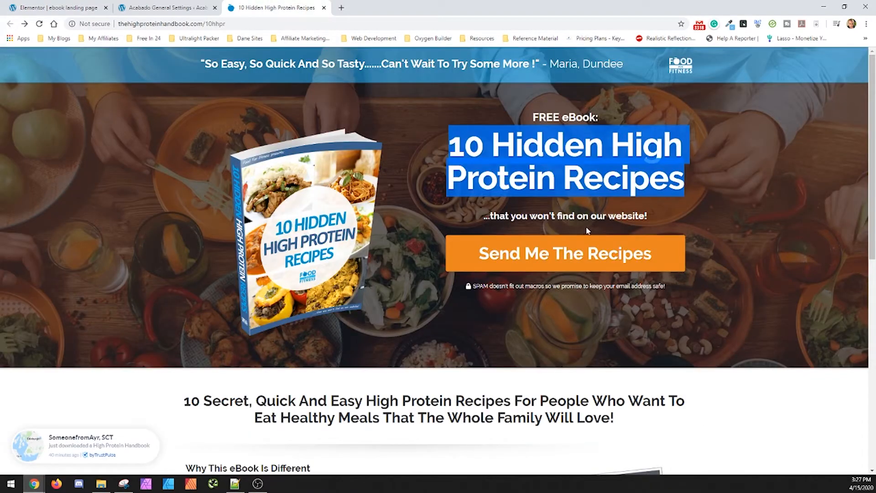
{"action": "left_click_drag", "start_coordinate": [569, 216], "coordinate": [648, 217]}
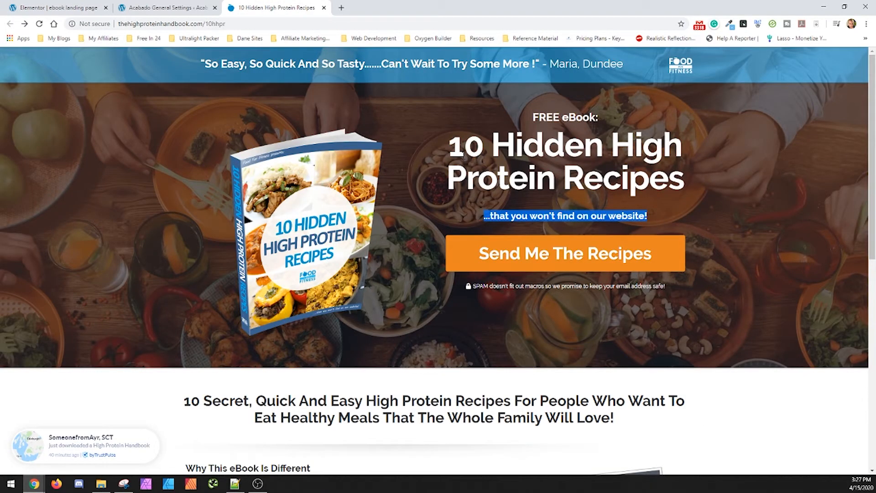
{"action": "left_click", "coordinate": [140, 7]}
{"action": "left_click", "coordinate": [98, 7]}
{"action": "left_click", "coordinate": [286, 7]}
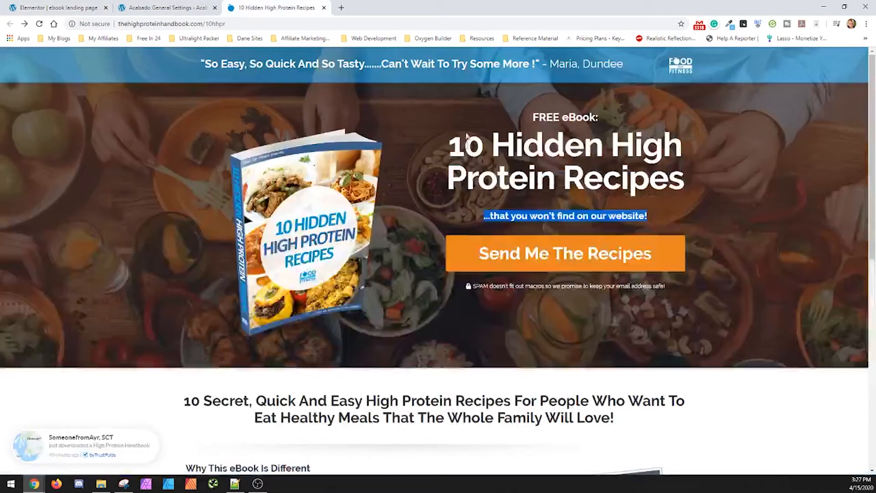
{"action": "left_click", "coordinate": [60, 5]}
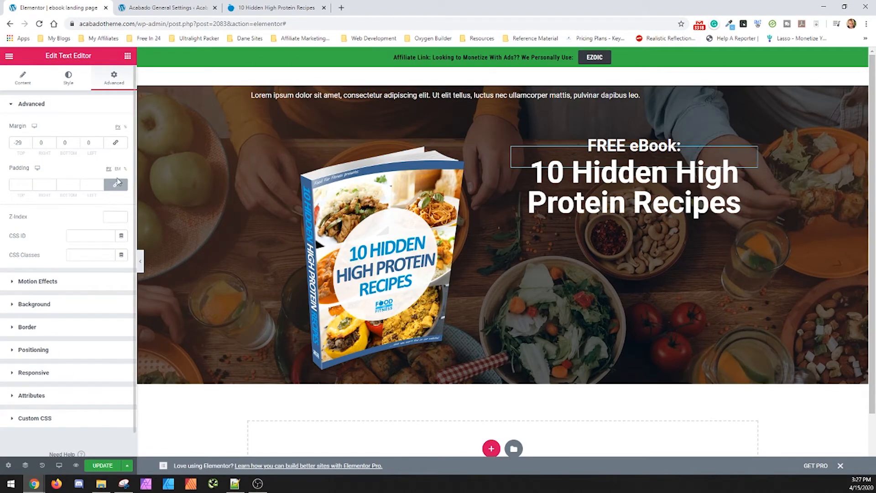
Step: Duplicate the "FREE eBook:" text, place the copy below the headline and replace its text with "...that you won't find on our website!"
{"action": "right_click", "coordinate": [755, 158]}
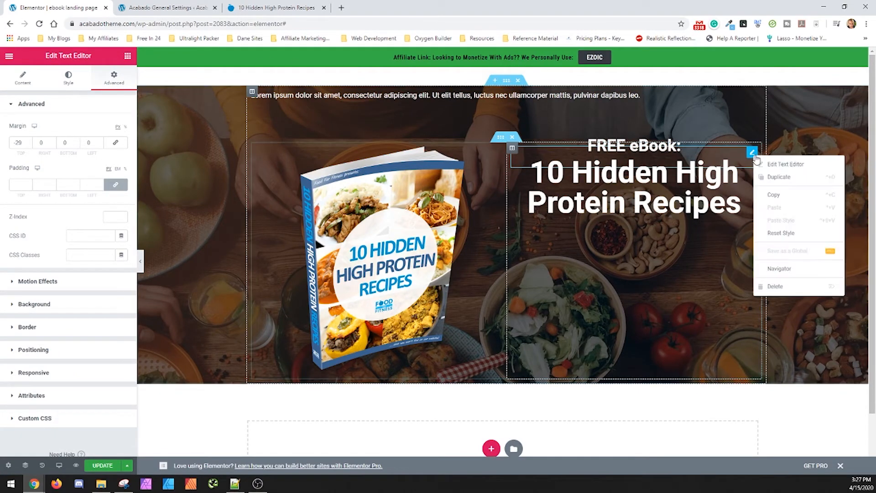
{"action": "left_click", "coordinate": [769, 181]}
{"action": "left_click_drag", "start_coordinate": [751, 181], "coordinate": [732, 249]}
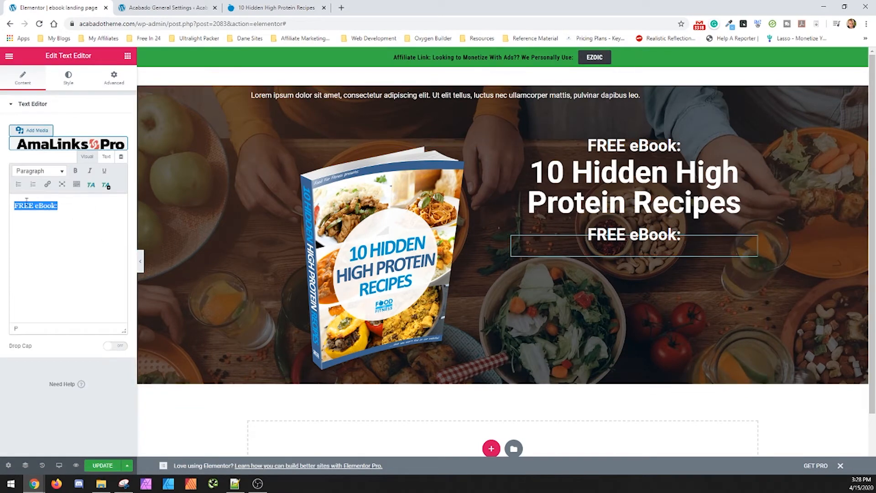
{"action": "type", "text": "...that you won't find on our website!"}
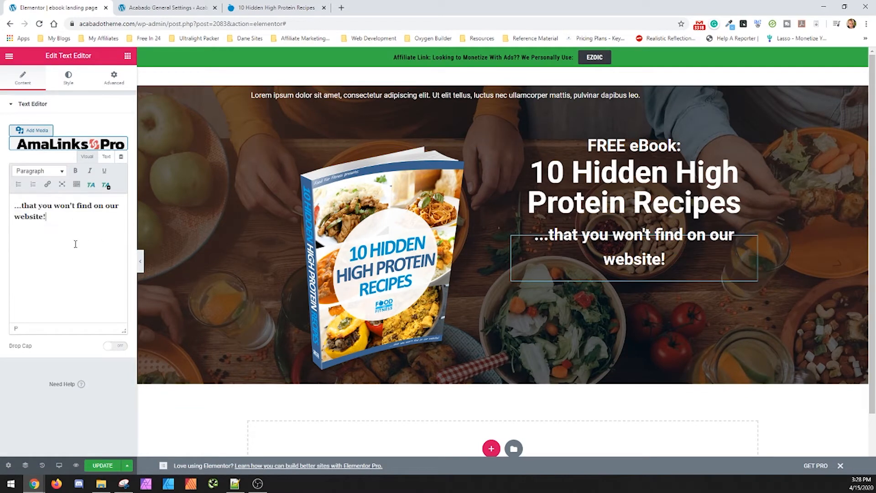
Step: Set the font size of the "...that you won't find on our website!" line to 26 px and compare it with the reference page
{"action": "left_click", "coordinate": [69, 75]}
{"action": "left_click", "coordinate": [122, 164]}
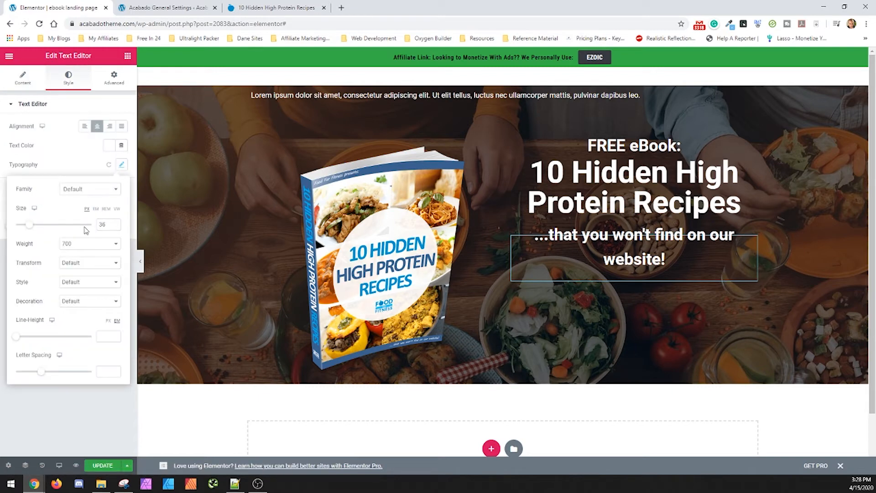
{"action": "left_click_drag", "start_coordinate": [30, 229], "coordinate": [27, 231]}
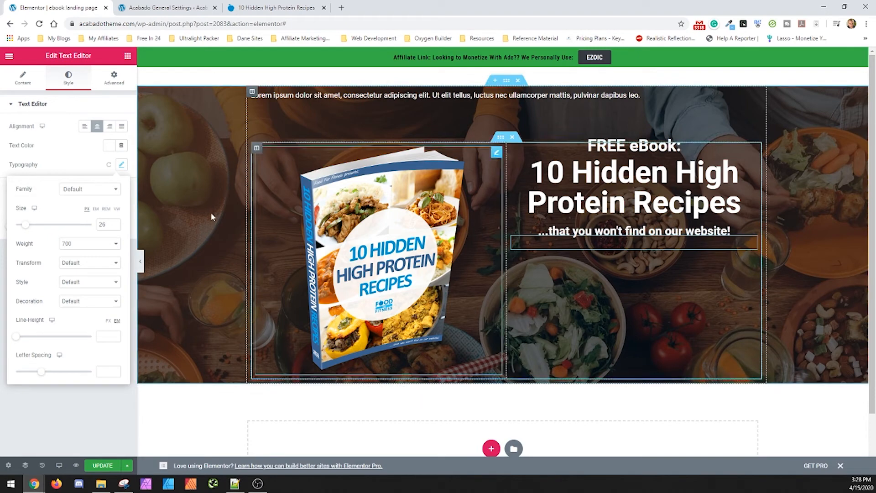
{"action": "left_click", "coordinate": [273, 8]}
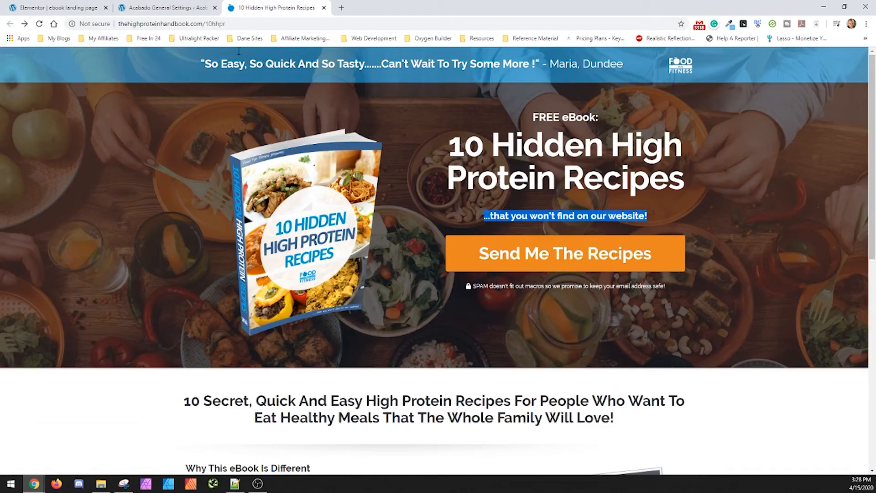
{"action": "left_click", "coordinate": [58, 7]}
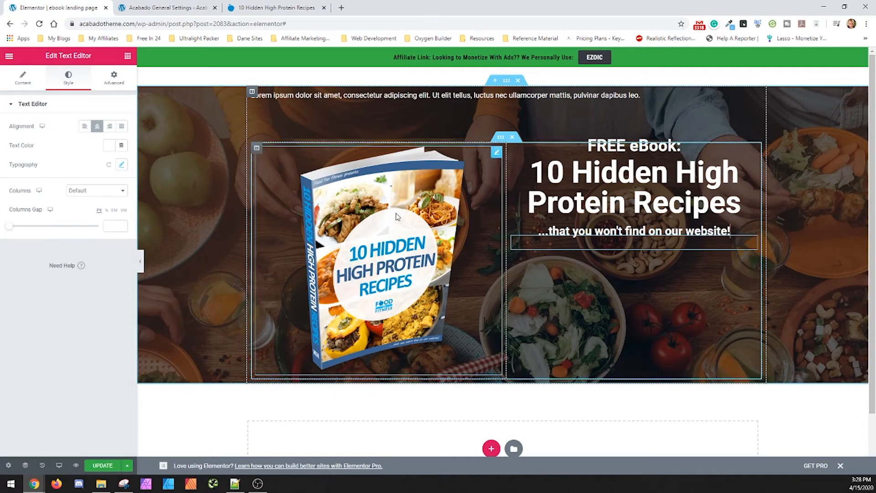
Step: Set the top margin of the line below the headline to 0 and compare its spacing with the reference page
{"action": "left_click", "coordinate": [114, 78]}
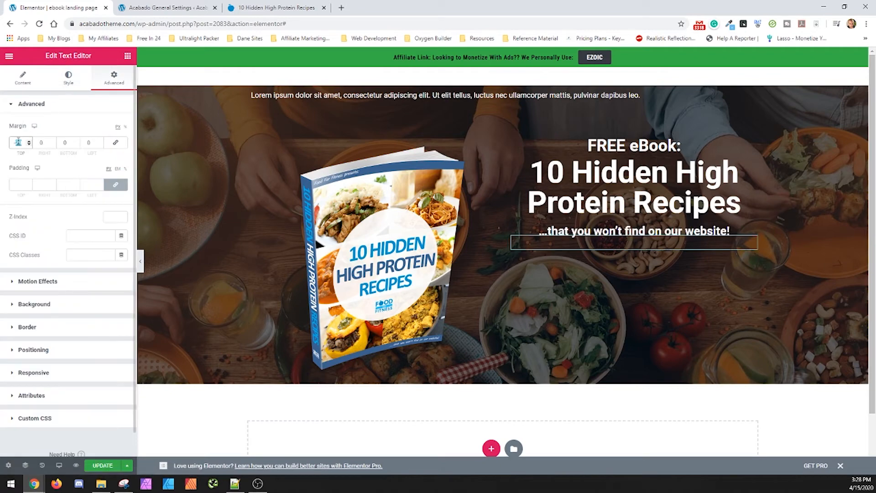
{"action": "type", "text": "0"}
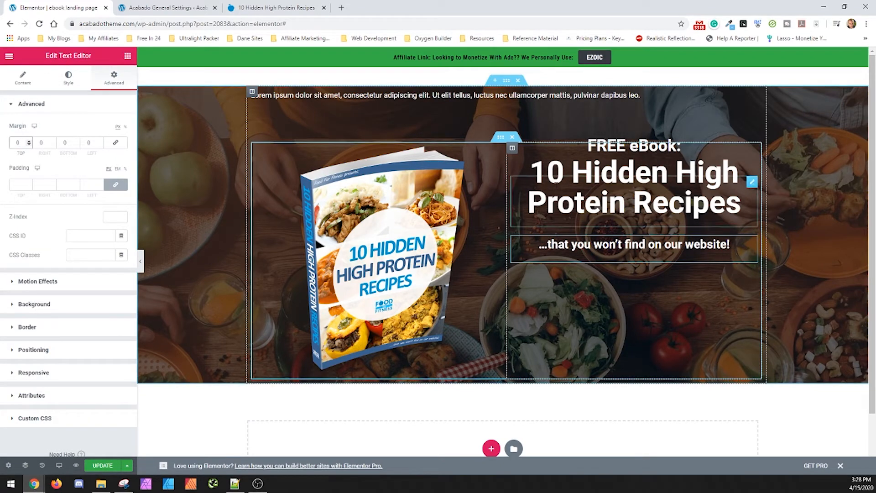
{"action": "left_click", "coordinate": [301, 6]}
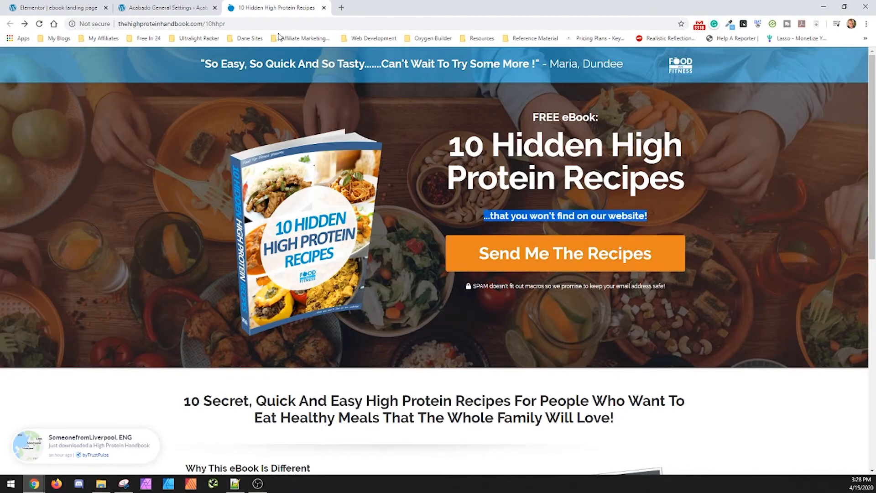
{"action": "left_click", "coordinate": [168, 8]}
{"action": "left_click", "coordinate": [59, 8]}
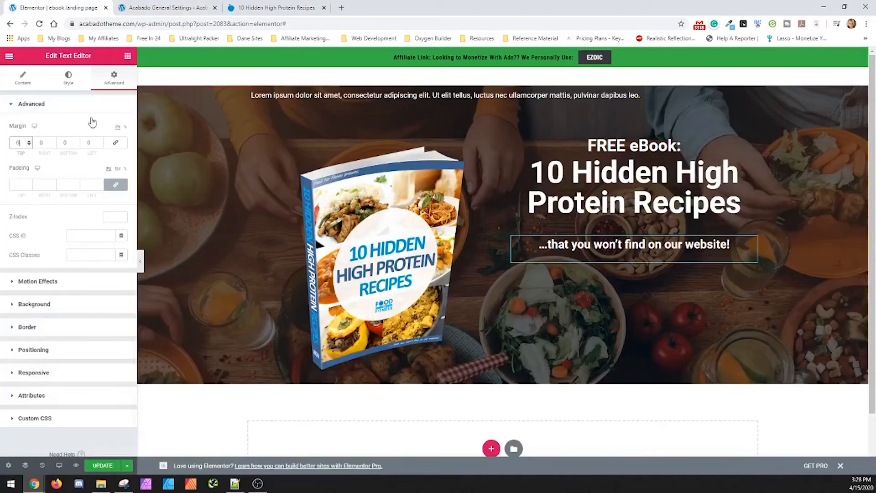
Step: Add a Button widget below the "...that you won't find on our website!" line and set its size to Extra Large
{"action": "left_click", "coordinate": [127, 57]}
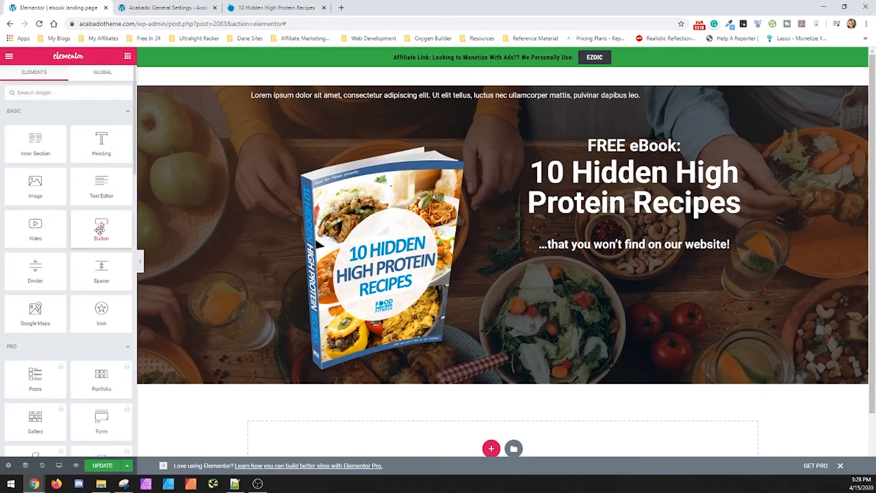
{"action": "left_click_drag", "start_coordinate": [99, 229], "coordinate": [686, 260]}
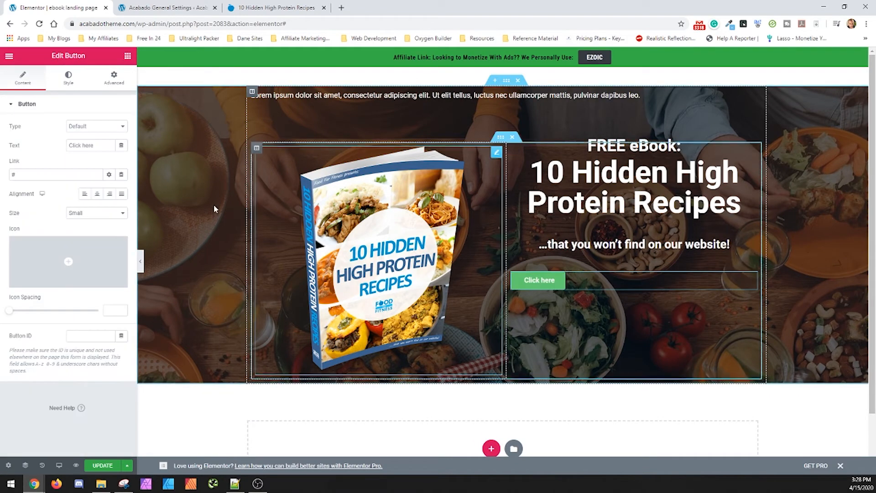
{"action": "left_click", "coordinate": [116, 216]}
{"action": "left_click", "coordinate": [101, 233]}
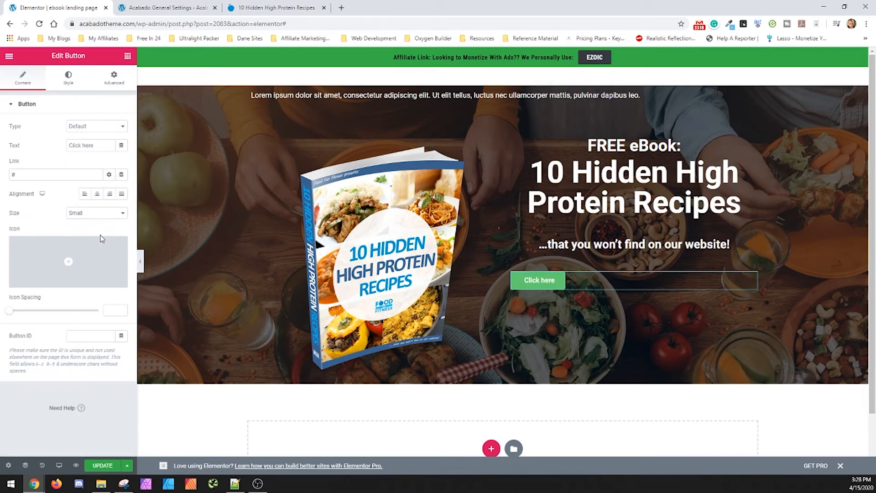
{"action": "left_click", "coordinate": [95, 216]}
{"action": "left_click", "coordinate": [86, 243]}
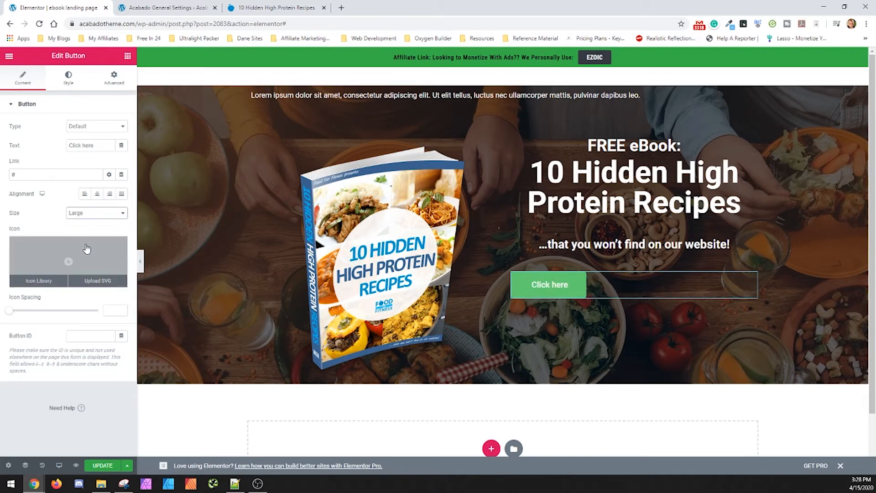
{"action": "left_click", "coordinate": [94, 213]}
{"action": "left_click", "coordinate": [95, 251]}
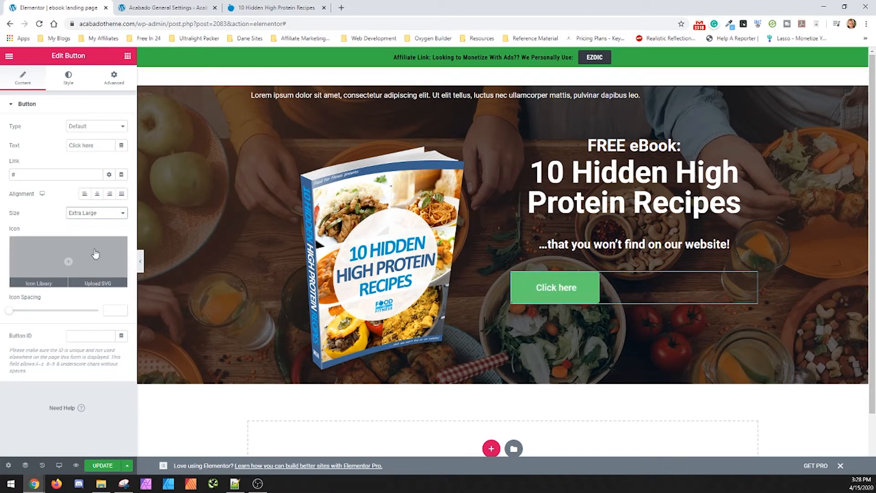
{"action": "left_click", "coordinate": [93, 213]}
{"action": "left_click", "coordinate": [86, 249]}
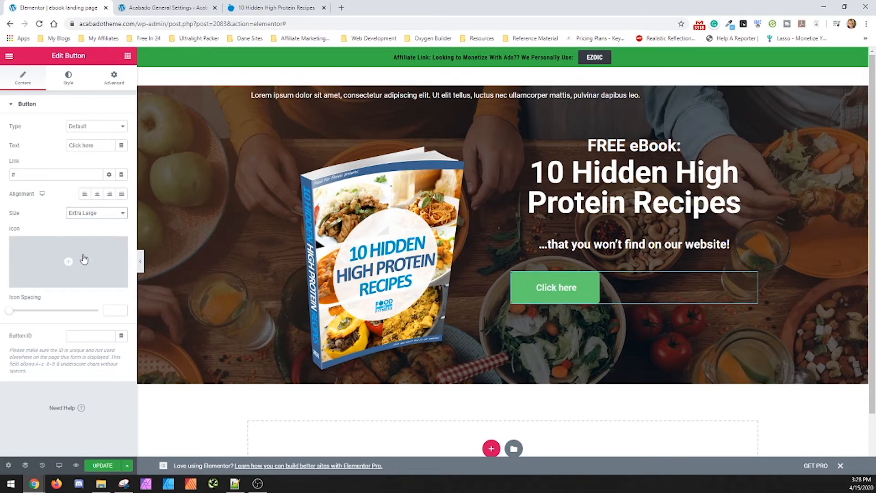
Step: Check the call-to-action button on the reference page and change the new button's text to "Send Me The Recipes"
{"action": "left_click", "coordinate": [274, 7]}
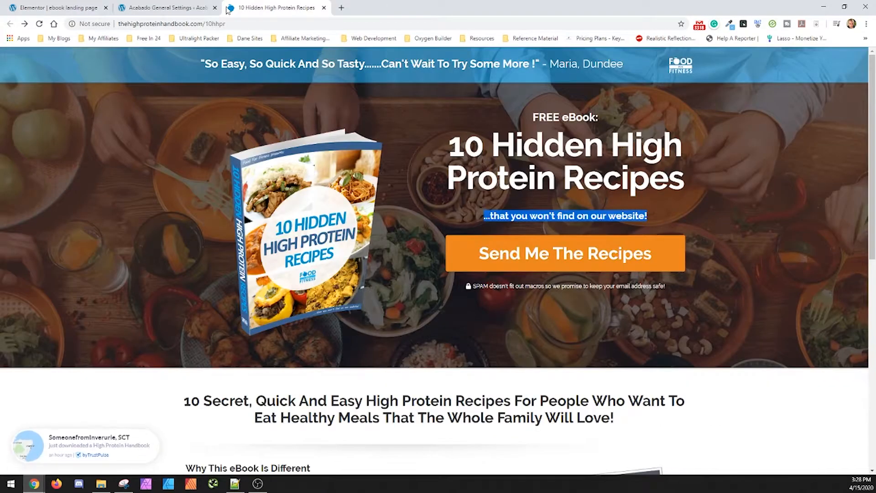
{"action": "left_click", "coordinate": [87, 4]}
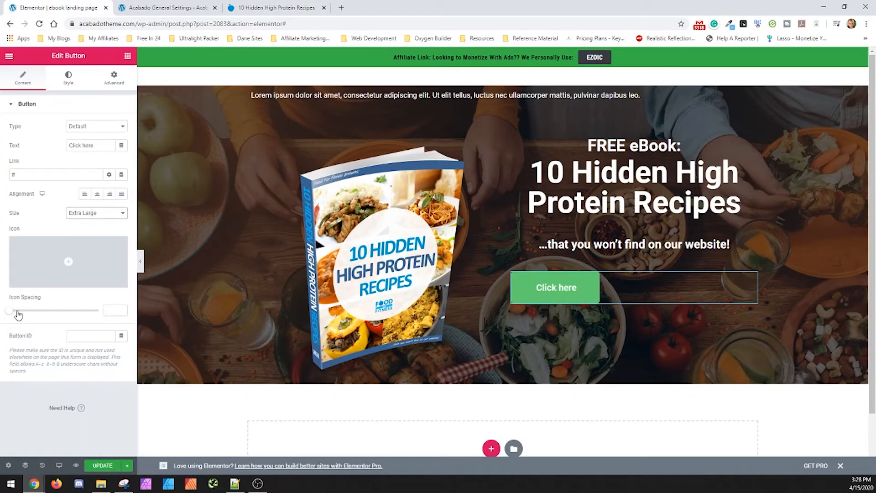
{"action": "left_click", "coordinate": [273, 7]}
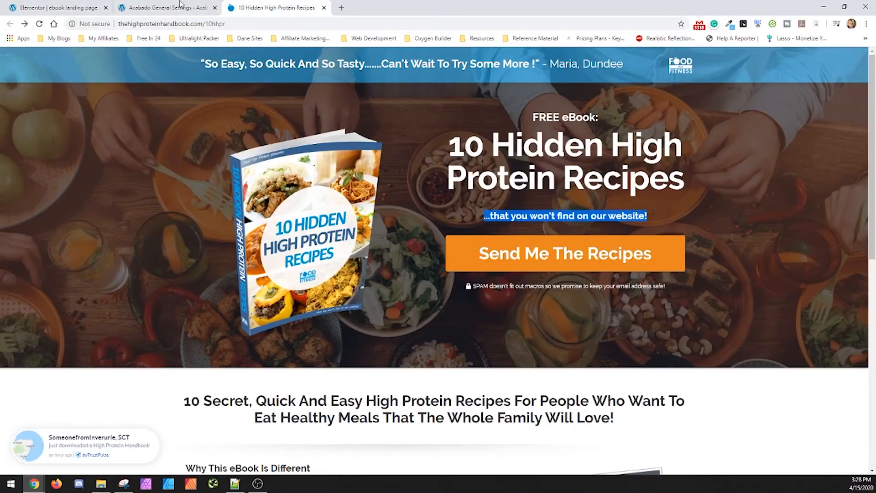
{"action": "left_click_drag", "start_coordinate": [654, 258], "coordinate": [508, 259]}
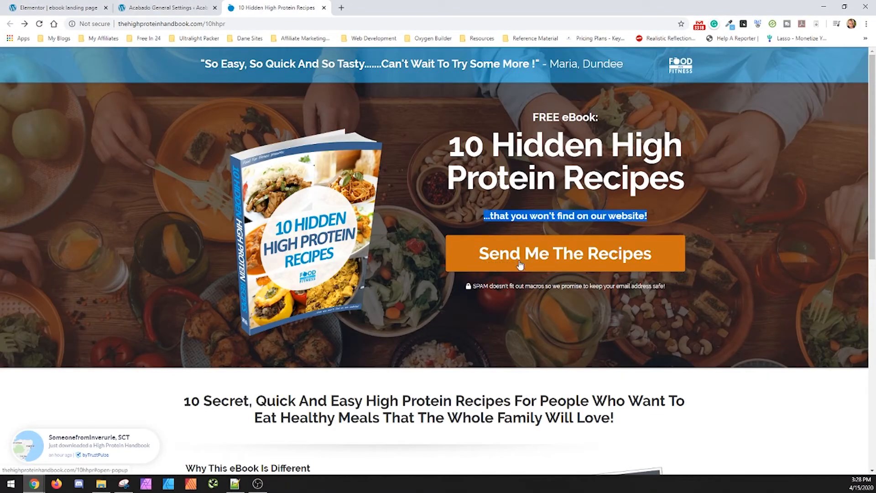
{"action": "left_click_drag", "start_coordinate": [442, 248], "coordinate": [583, 257]}
{"action": "left_click_drag", "start_coordinate": [668, 287], "coordinate": [473, 254]}
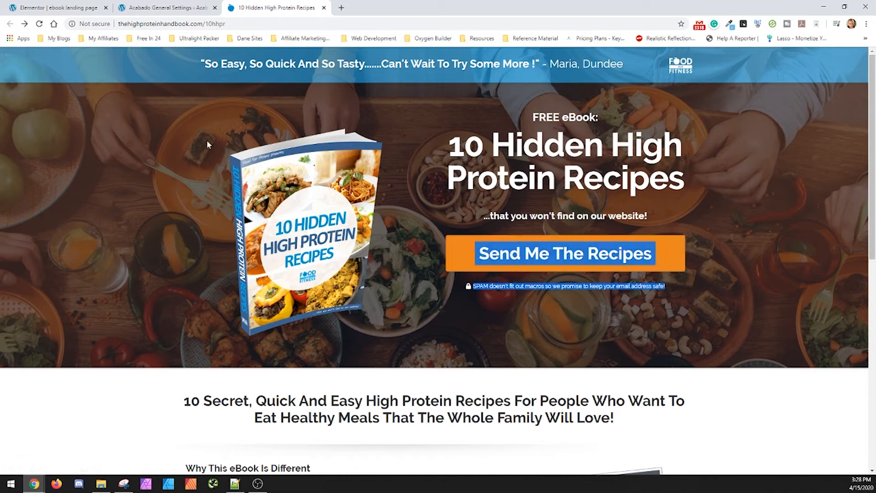
{"action": "left_click", "coordinate": [164, 7]}
{"action": "left_click", "coordinate": [60, 7]}
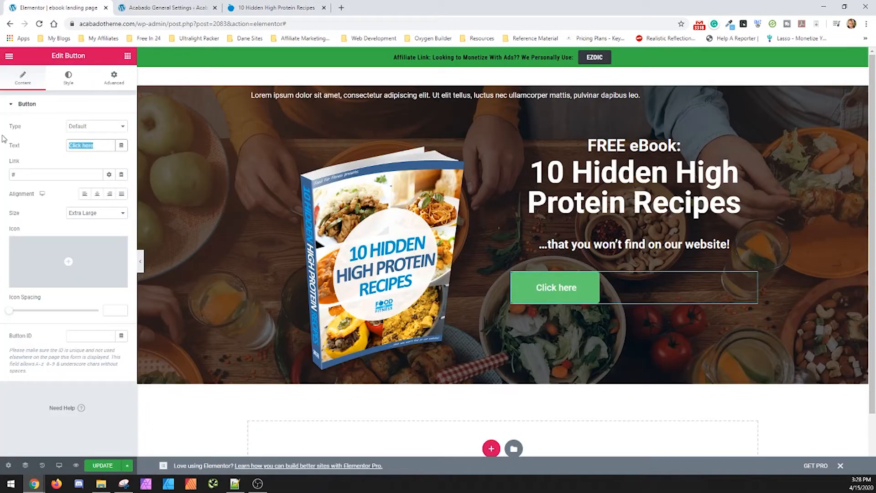
{"action": "type", "text": "Send Me The Recipes"}
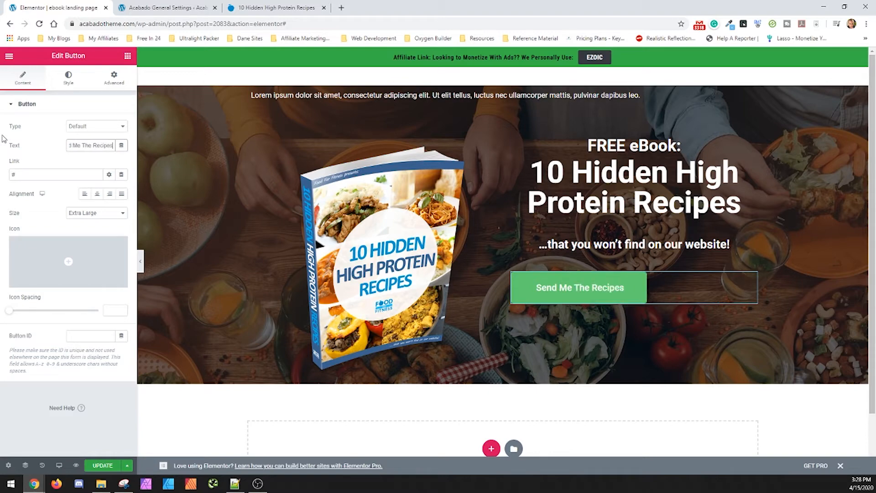
Step: Center-align the "Send Me The Recipes" button and compare it with the button on the reference page
{"action": "left_click", "coordinate": [100, 193]}
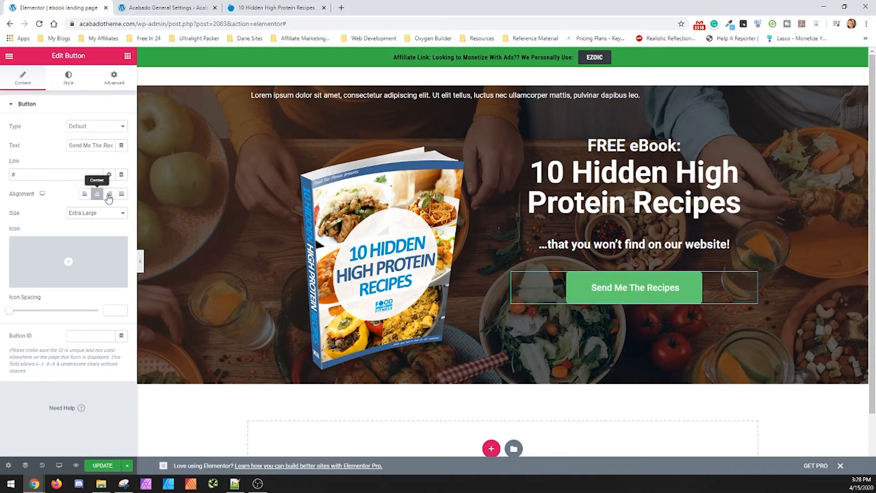
{"action": "left_click", "coordinate": [278, 8]}
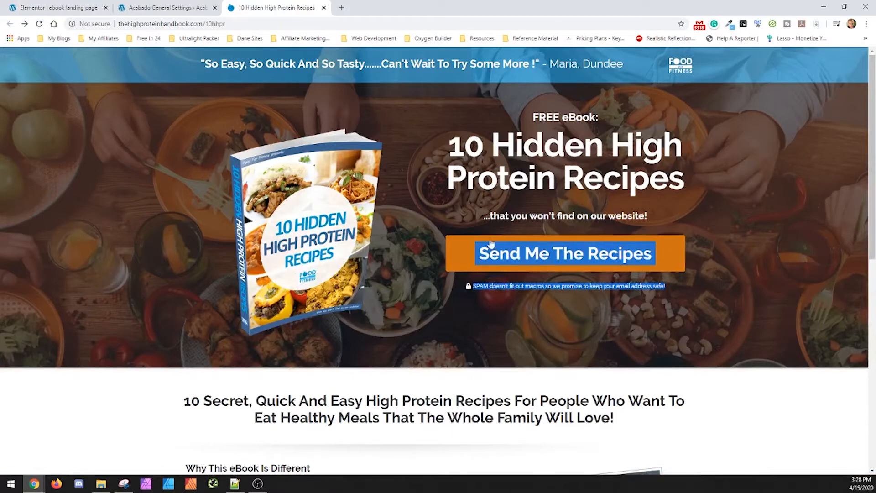
{"action": "left_click", "coordinate": [86, 6]}
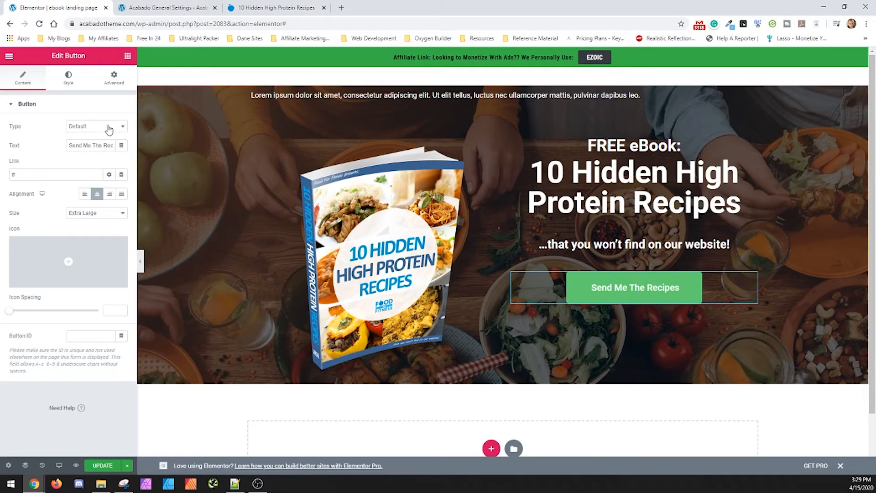
{"action": "left_click", "coordinate": [109, 130]}
{"action": "left_click", "coordinate": [46, 167]}
Step: Set the button text's typography to a size of 42 px and a weight of 900
{"action": "left_click", "coordinate": [63, 79]}
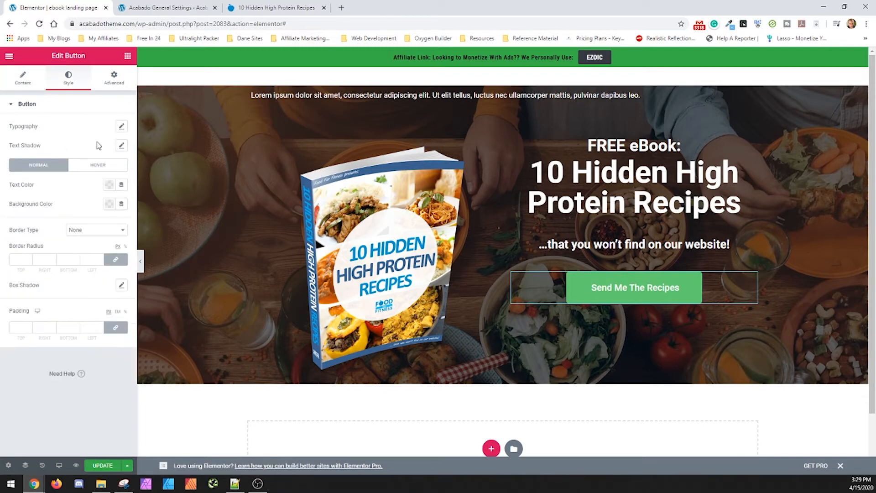
{"action": "left_click", "coordinate": [122, 128]}
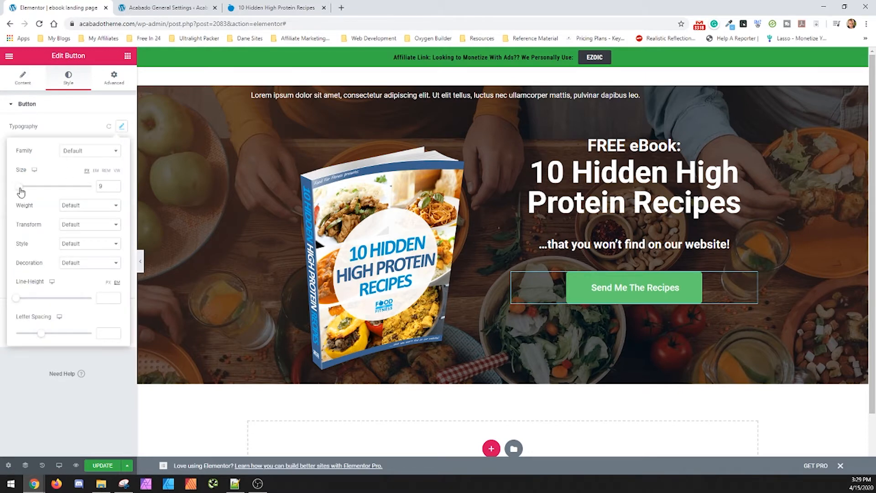
{"action": "left_click_drag", "start_coordinate": [21, 192], "coordinate": [31, 194]}
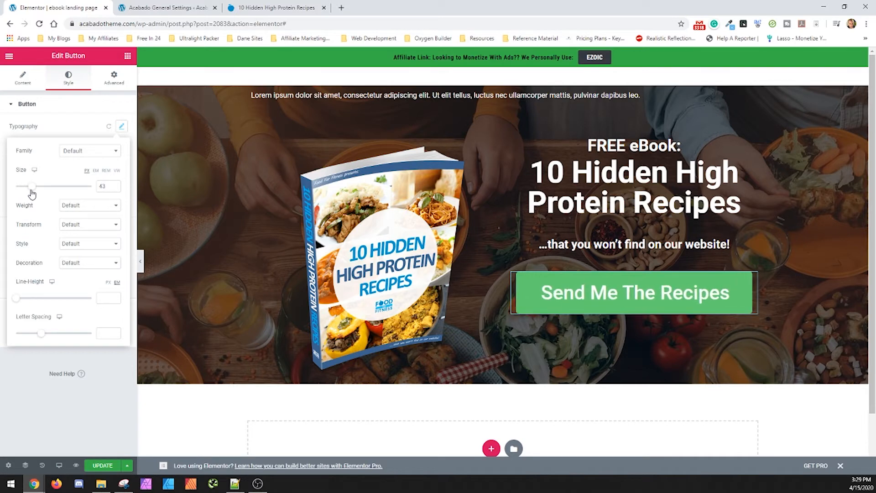
{"action": "left_click", "coordinate": [95, 206]}
{"action": "left_click", "coordinate": [79, 273]}
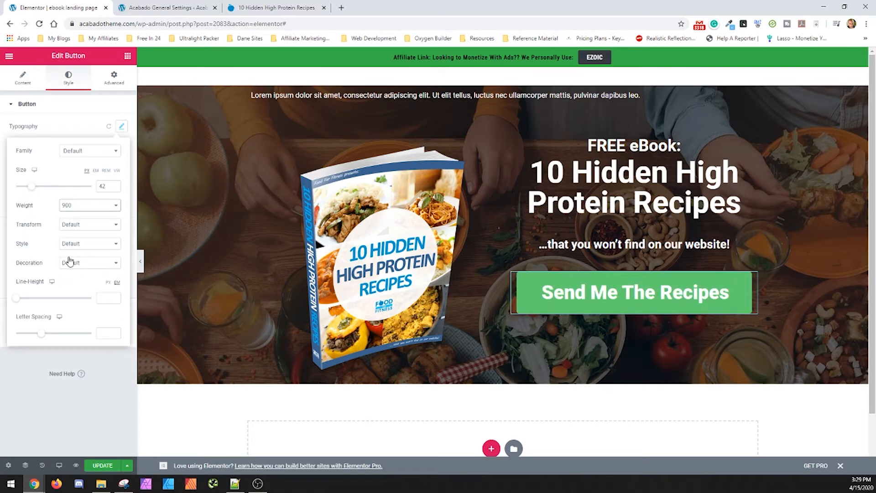
{"action": "left_click", "coordinate": [50, 106]}
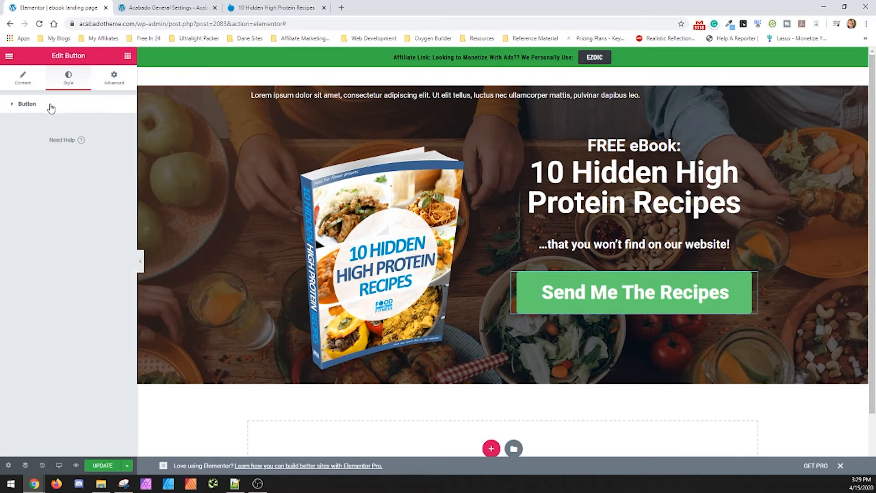
Step: Give the "Send Me The Recipes" button a golden yellow background color
{"action": "left_click", "coordinate": [29, 105]}
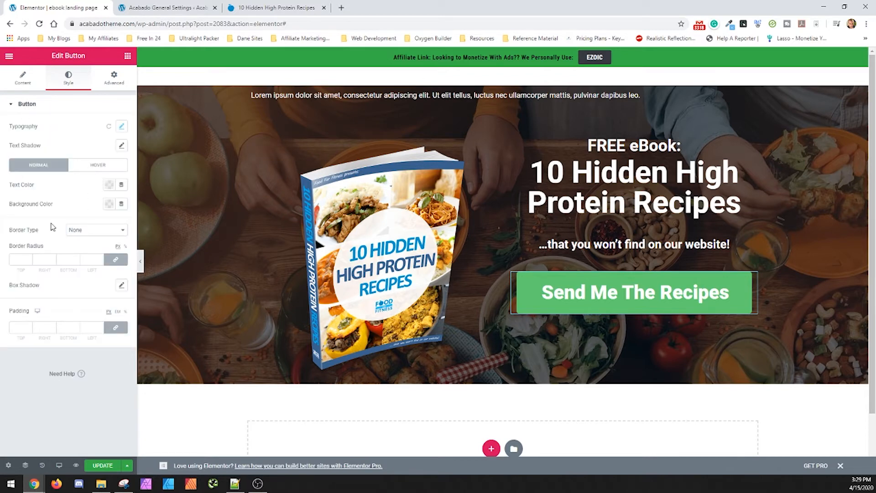
{"action": "left_click", "coordinate": [109, 203]}
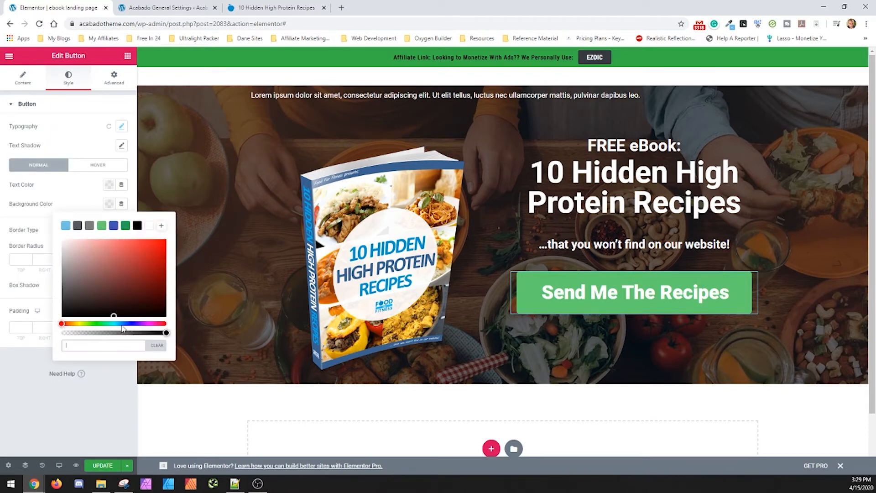
{"action": "left_click", "coordinate": [75, 323]}
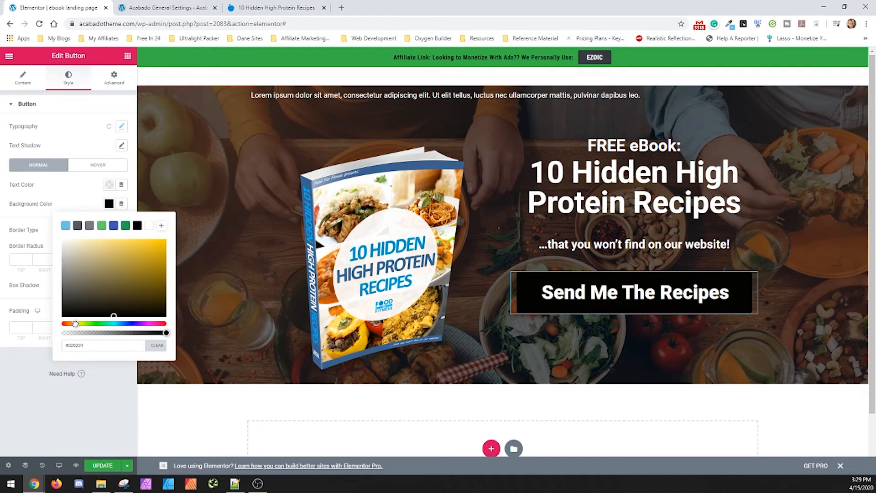
{"action": "left_click", "coordinate": [139, 271]}
{"action": "left_click_drag", "start_coordinate": [138, 271], "coordinate": [172, 249]}
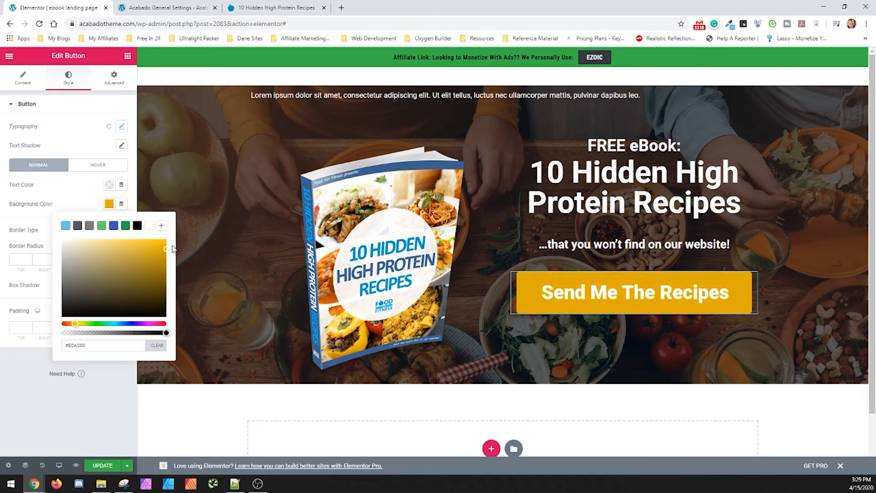
Step: Sample the orange of the "Send Me The Recipes" button on the reference page with the browser's page color picker
{"action": "left_click", "coordinate": [265, 6]}
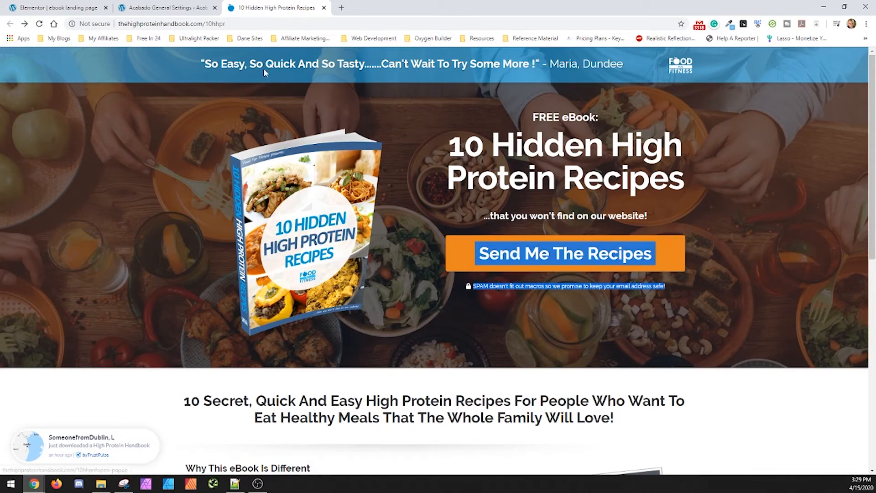
{"action": "left_click", "coordinate": [731, 25]}
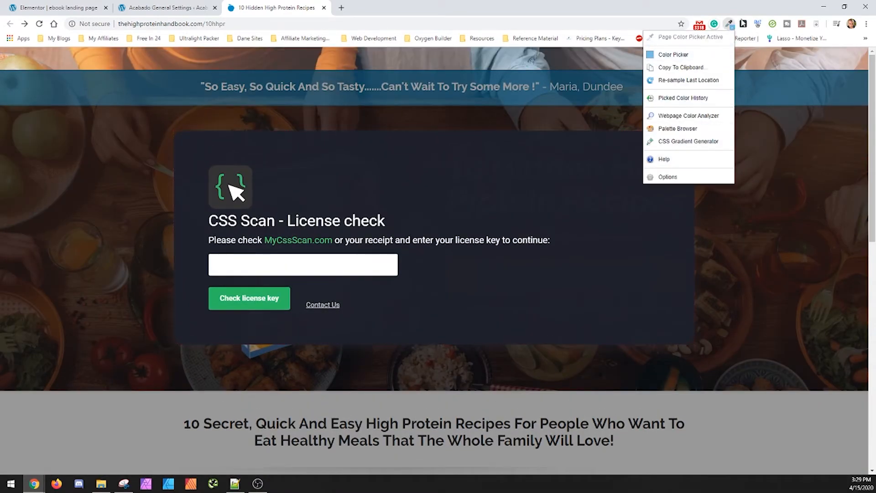
{"action": "left_click", "coordinate": [741, 25]}
{"action": "left_click", "coordinate": [729, 24]}
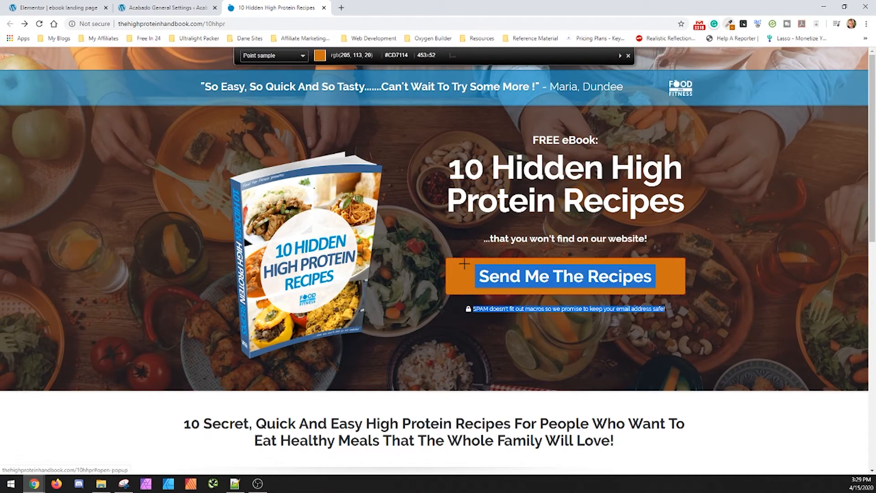
{"action": "left_click", "coordinate": [346, 138]}
Step: Set the Elementor button's background color to the sampled orange, #CD7114
{"action": "left_click", "coordinate": [57, 8]}
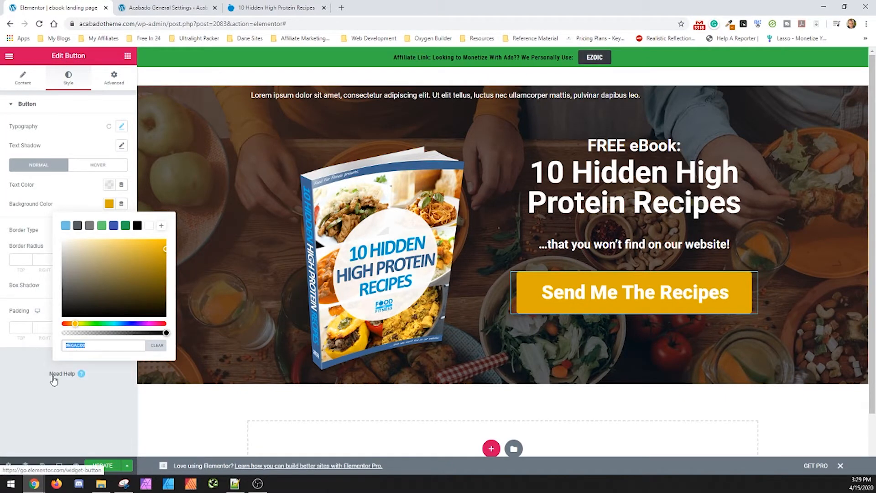
{"action": "key", "text": "ctrl+v"}
{"action": "left_click", "coordinate": [107, 397]}
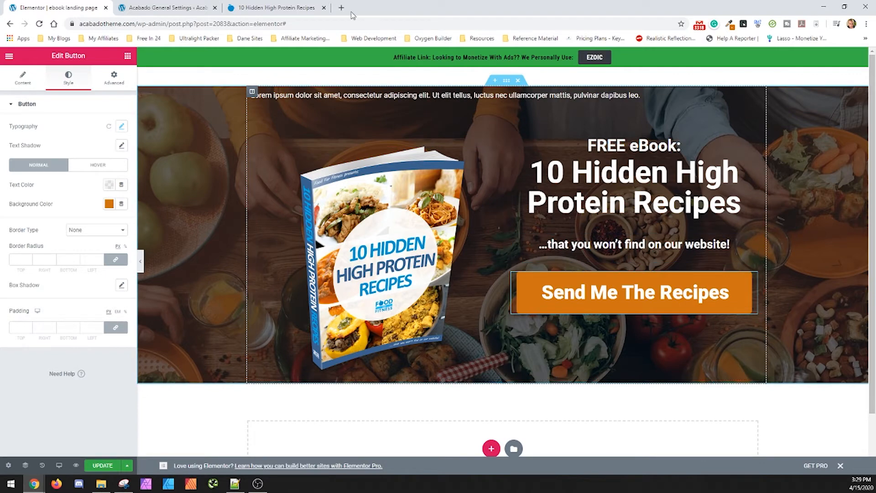
Step: Compare the button with the reference page and set its text weight to 500
{"action": "left_click", "coordinate": [173, 8]}
{"action": "left_click", "coordinate": [228, 12]}
{"action": "left_click", "coordinate": [60, 8]}
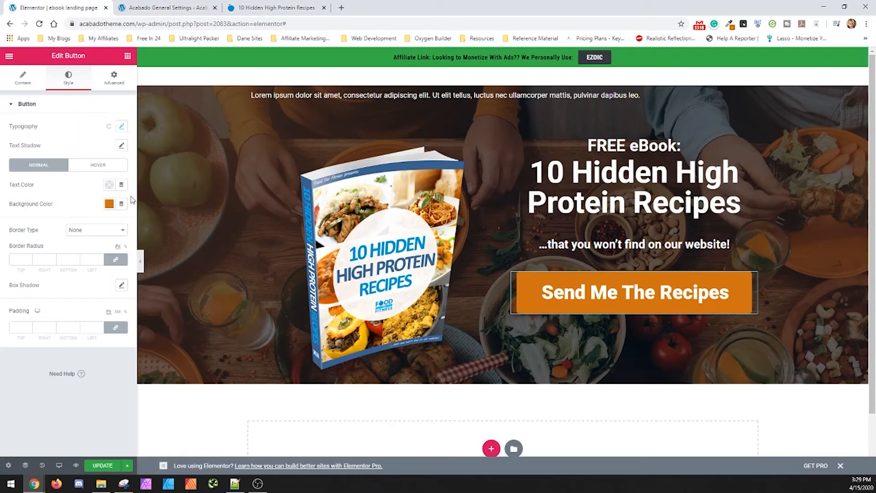
{"action": "left_click", "coordinate": [125, 145]}
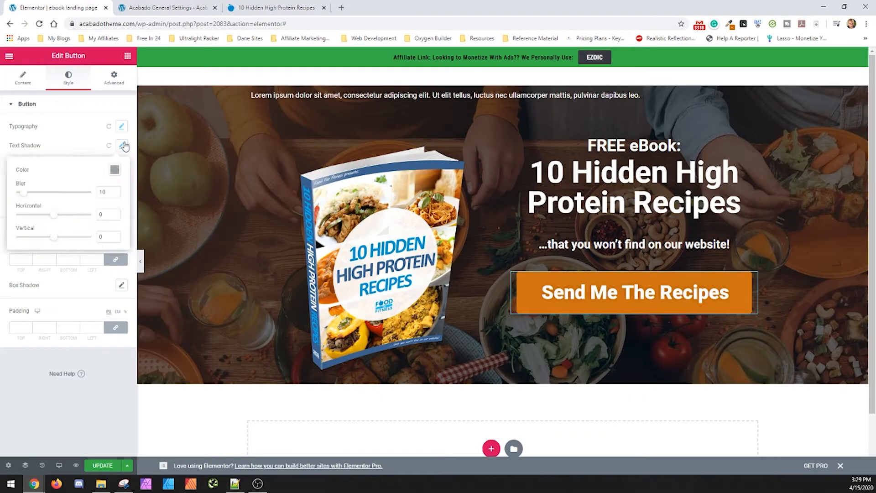
{"action": "left_click", "coordinate": [122, 127]}
{"action": "left_click", "coordinate": [102, 129]}
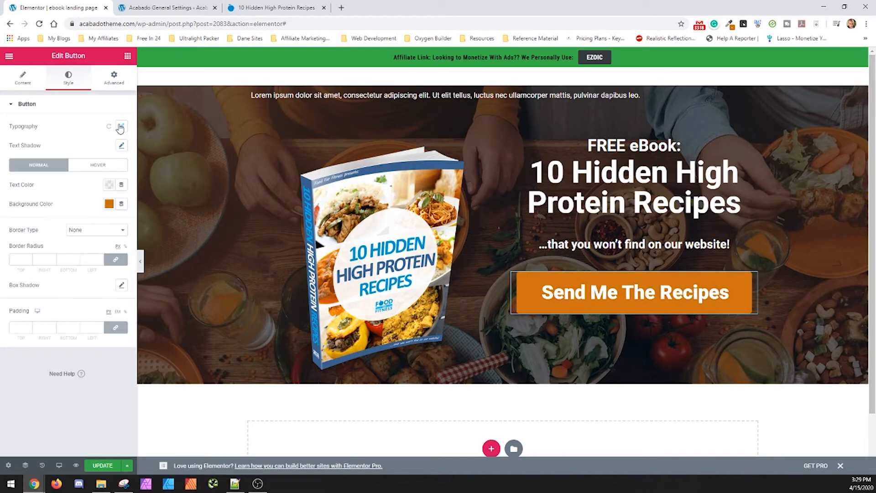
{"action": "left_click", "coordinate": [121, 126]}
{"action": "left_click", "coordinate": [71, 206]}
{"action": "left_click", "coordinate": [87, 245]}
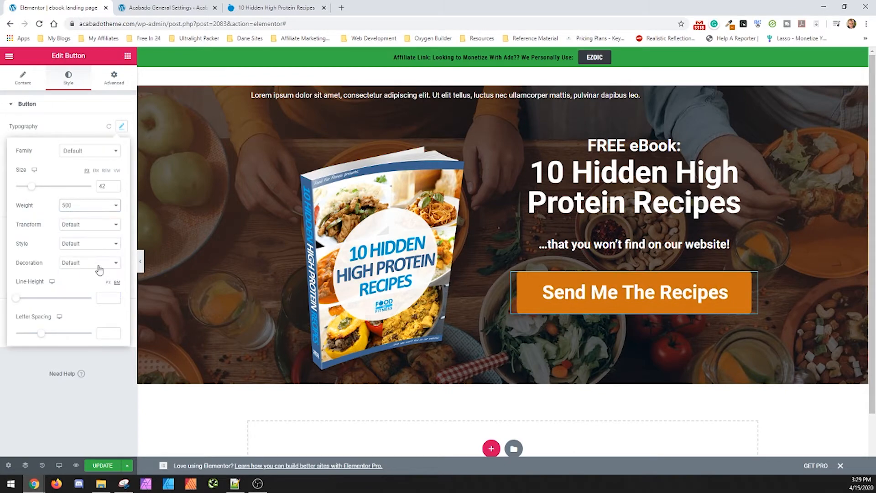
Step: Check the reference page's button and select the small SPAM promise line beneath it, returning to the Elementor editor
{"action": "left_click", "coordinate": [311, 4]}
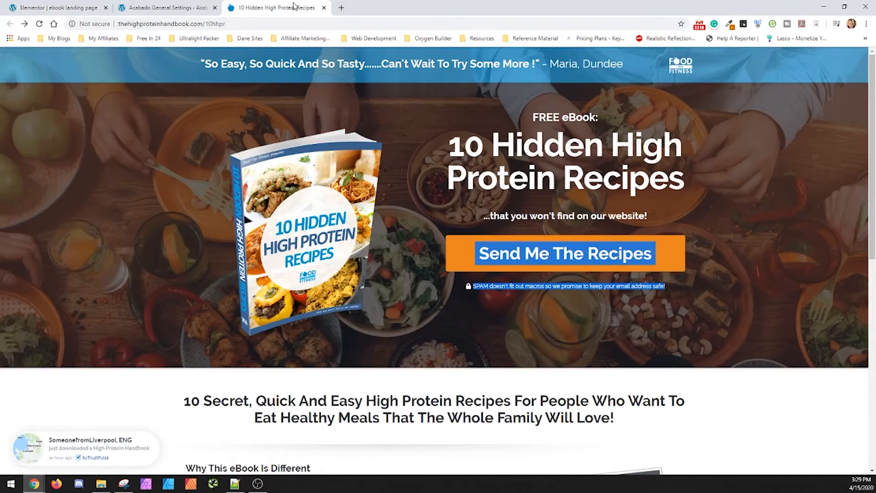
{"action": "left_click_drag", "start_coordinate": [680, 287], "coordinate": [478, 286]}
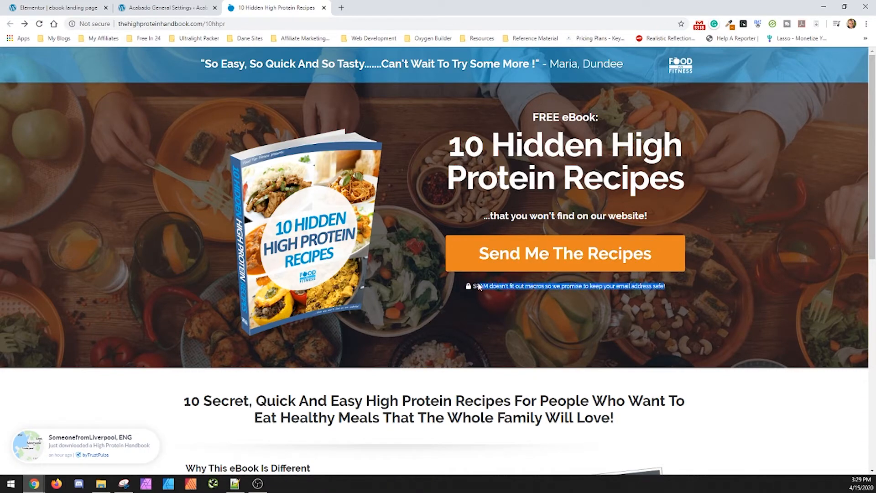
{"action": "left_click", "coordinate": [80, 8]}
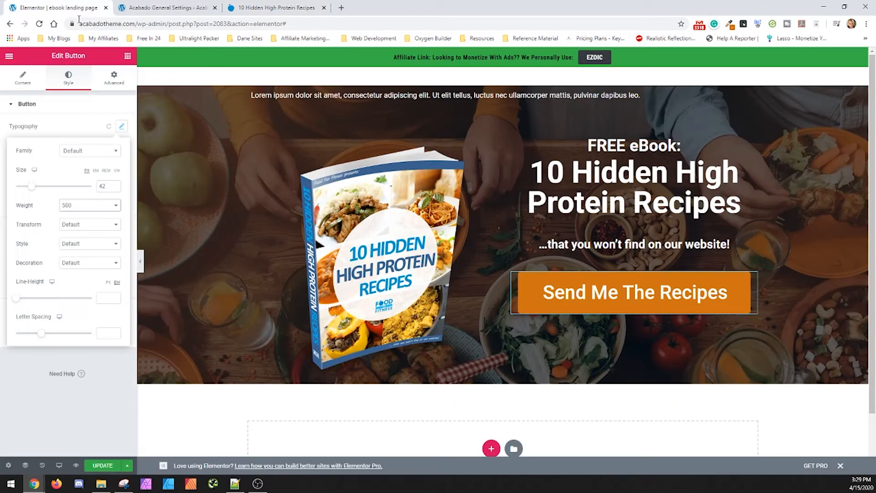
Step: Add a text block below the orange button reading "SPAM doesn't fit out macros so we promise to keep your email address safe!"
{"action": "left_click", "coordinate": [101, 355]}
{"action": "left_click", "coordinate": [21, 81]}
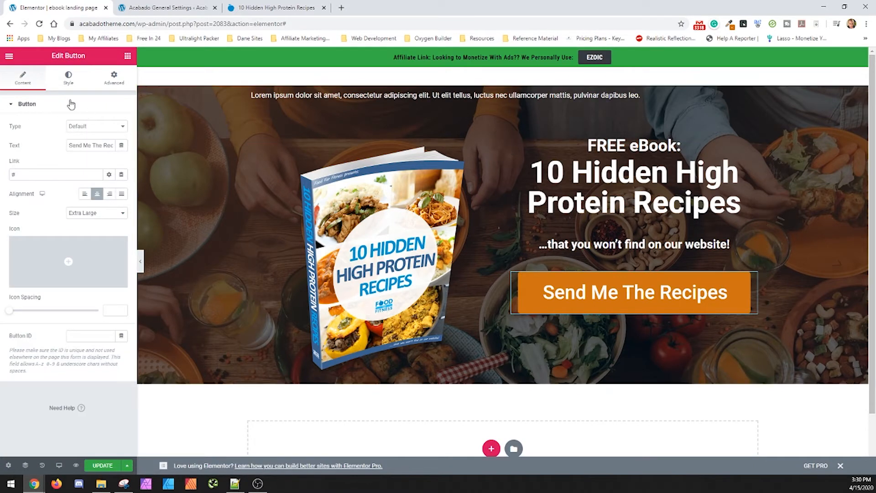
{"action": "left_click", "coordinate": [127, 55]}
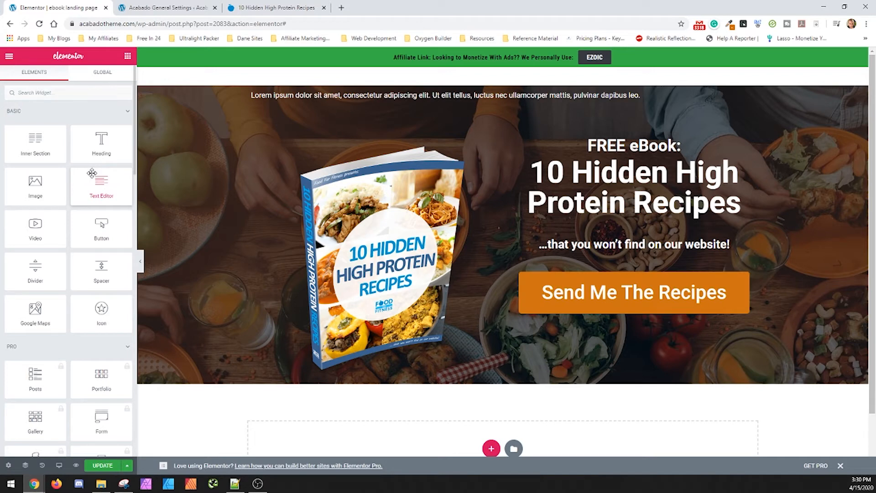
{"action": "left_click_drag", "start_coordinate": [95, 179], "coordinate": [614, 319]}
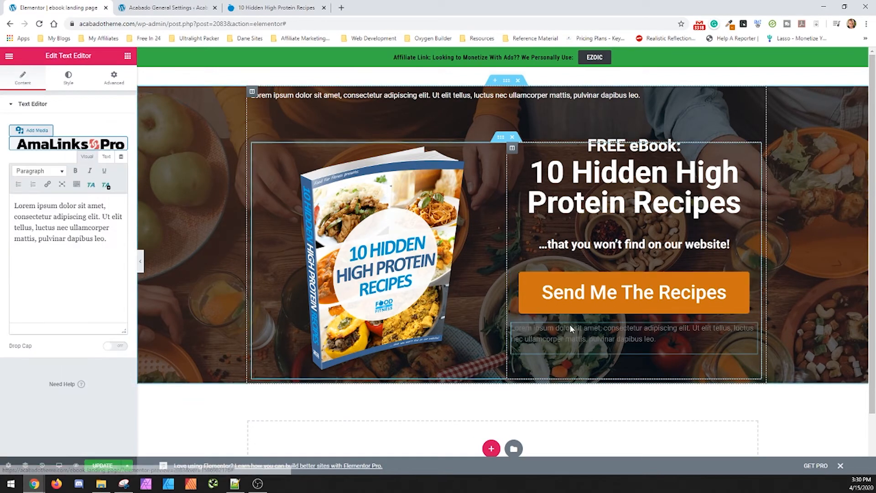
{"action": "left_click_drag", "start_coordinate": [107, 238], "coordinate": [72, 196]}
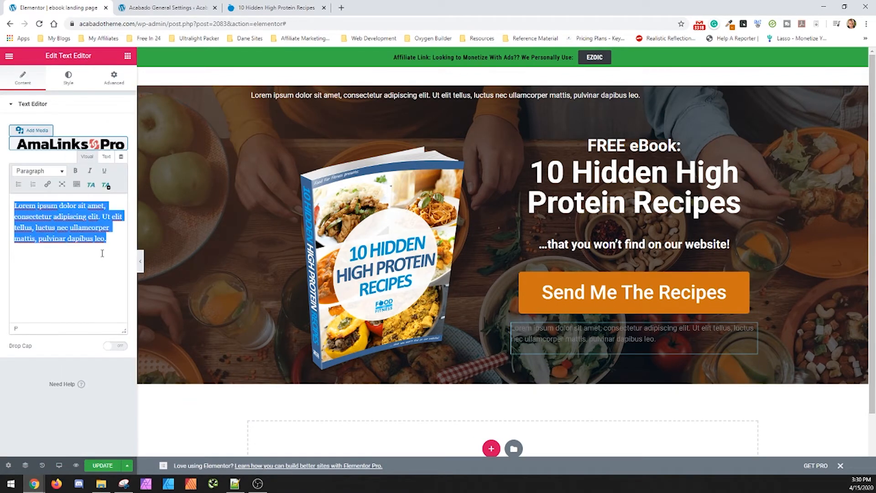
{"action": "key", "text": "ctrl+v"}
Step: Set the text color of the SPAM notice below the button to white
{"action": "left_click", "coordinate": [69, 77]}
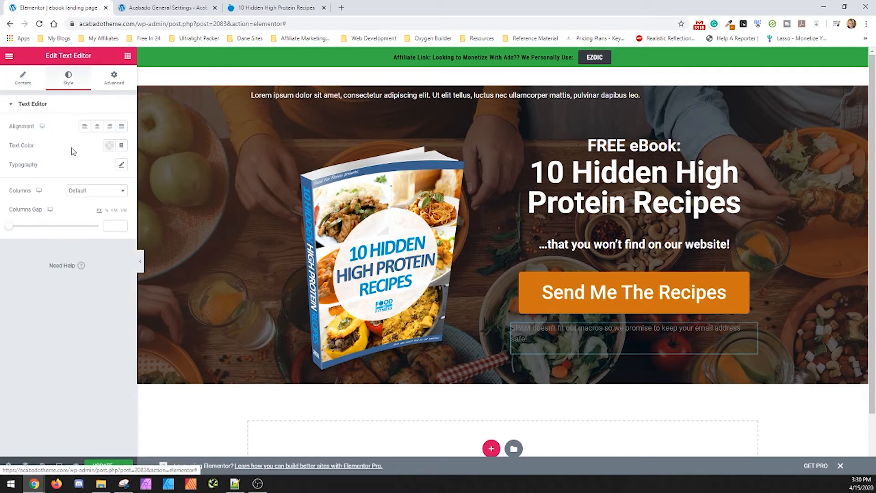
{"action": "left_click", "coordinate": [109, 146]}
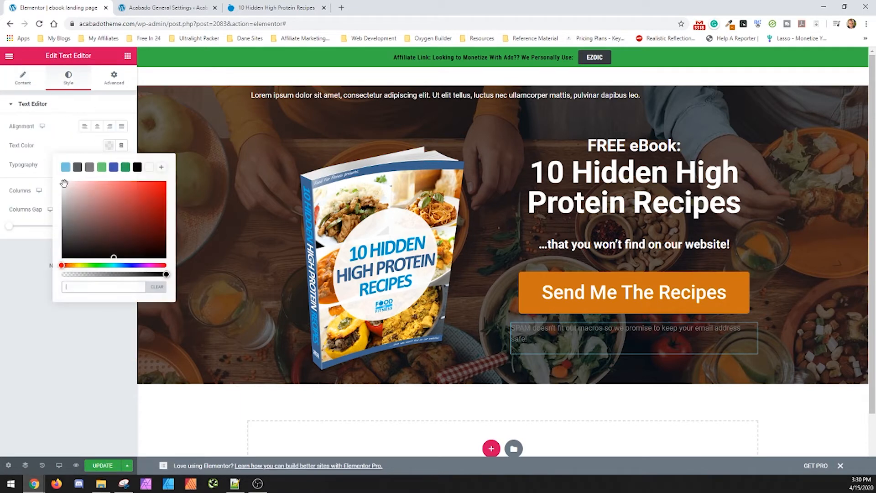
{"action": "left_click_drag", "start_coordinate": [64, 183], "coordinate": [39, 168]}
{"action": "left_click", "coordinate": [66, 144]}
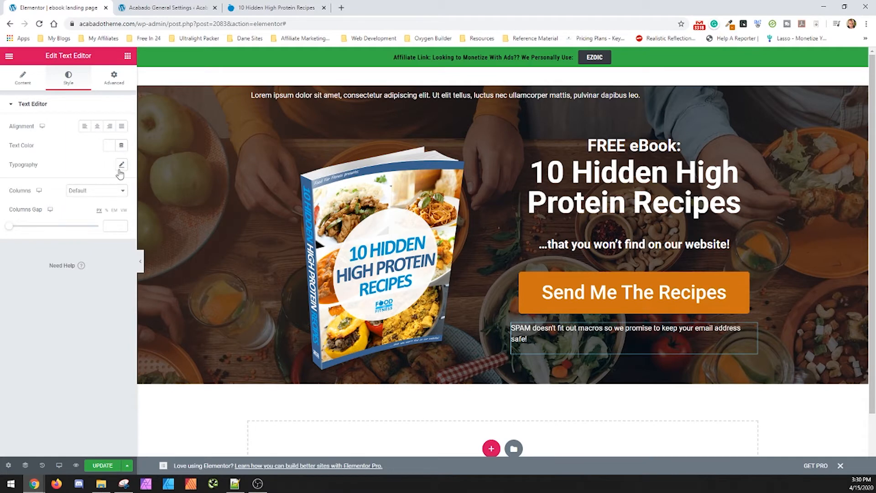
Step: Set the SPAM notice's font size to 12 px and center its text
{"action": "left_click", "coordinate": [120, 165]}
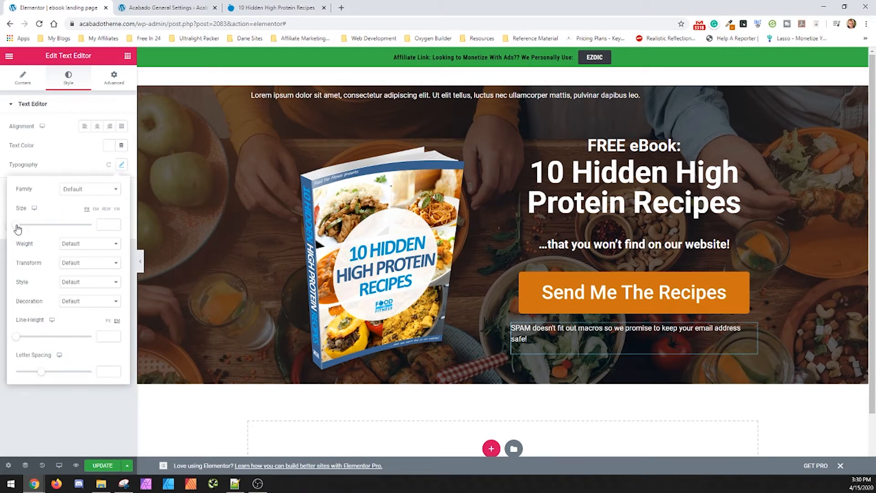
{"action": "left_click_drag", "start_coordinate": [17, 228], "coordinate": [22, 229]}
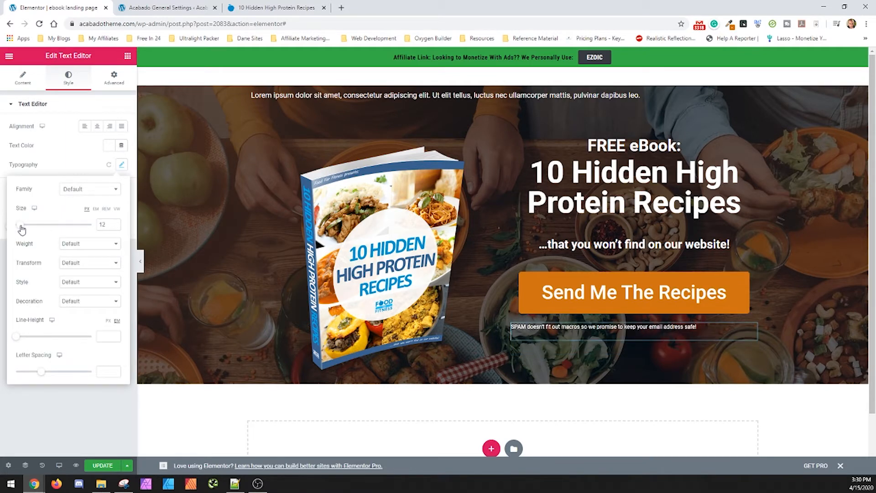
{"action": "left_click", "coordinate": [70, 157]}
{"action": "left_click", "coordinate": [97, 126]}
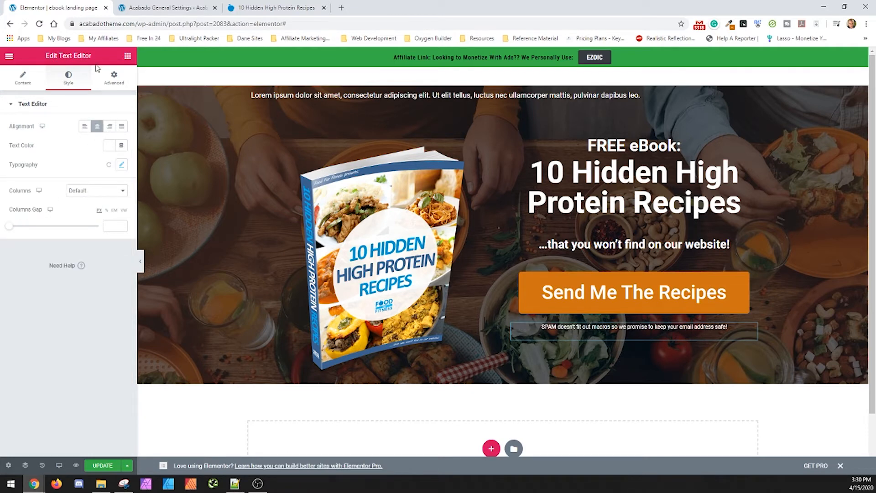
{"action": "left_click", "coordinate": [105, 80]}
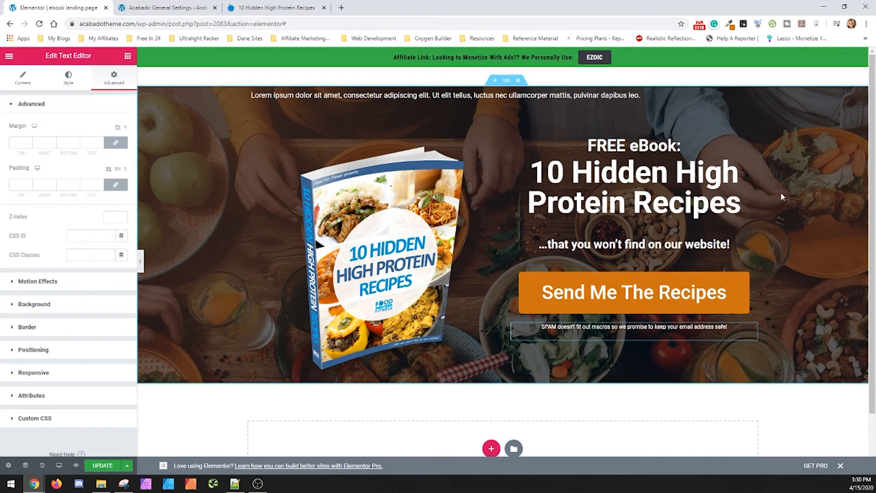
Step: Compare with the reference recipe page, and delete the empty section above the hero section in the landing page
{"action": "left_click", "coordinate": [276, 7]}
{"action": "scroll", "coordinate": [377, 343], "scroll_direction": "down", "scroll_amount": 3}
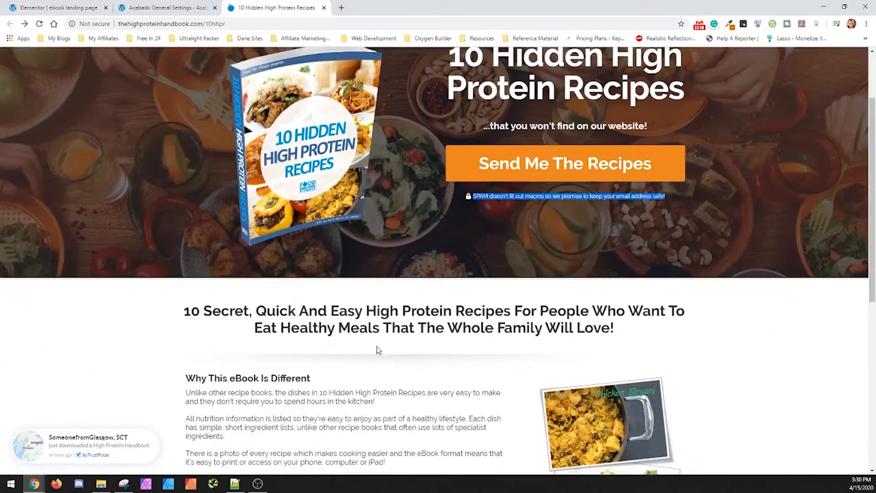
{"action": "scroll", "coordinate": [343, 261], "scroll_direction": "up", "scroll_amount": 5}
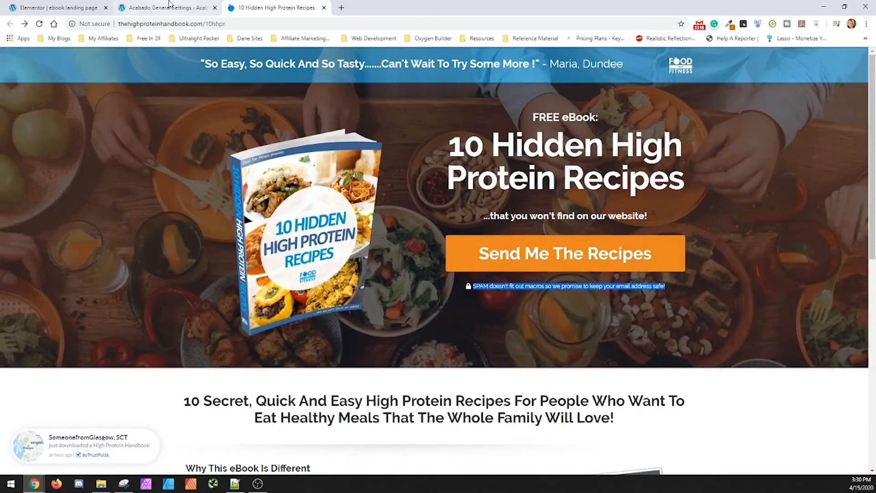
{"action": "left_click", "coordinate": [60, 7]}
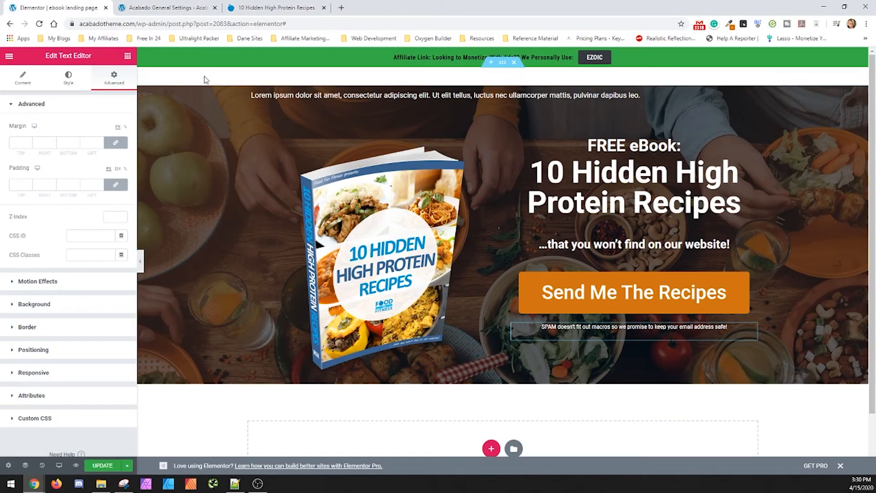
{"action": "left_click", "coordinate": [433, 96]}
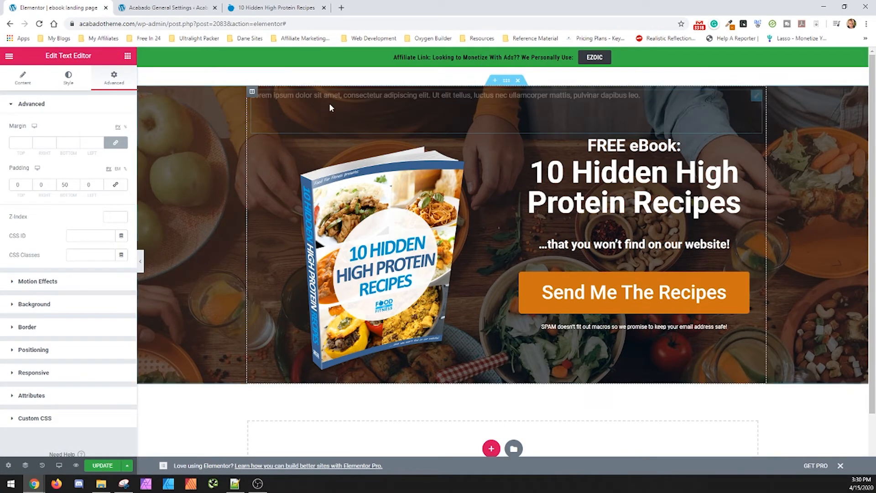
{"action": "left_click", "coordinate": [519, 65]}
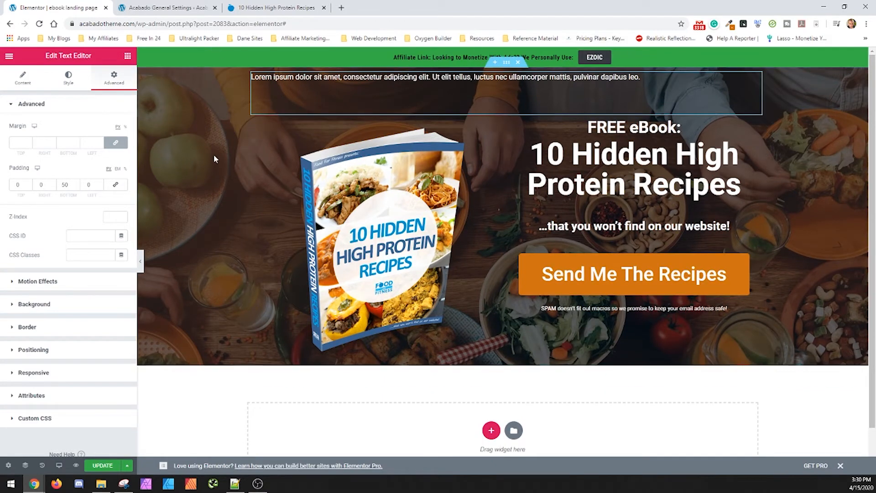
Step: In the Acabado settings' custom CSS, duplicate the .page-id-1905 #AnnouncementDiv display:none rule after the final p rule
{"action": "left_click", "coordinate": [158, 8]}
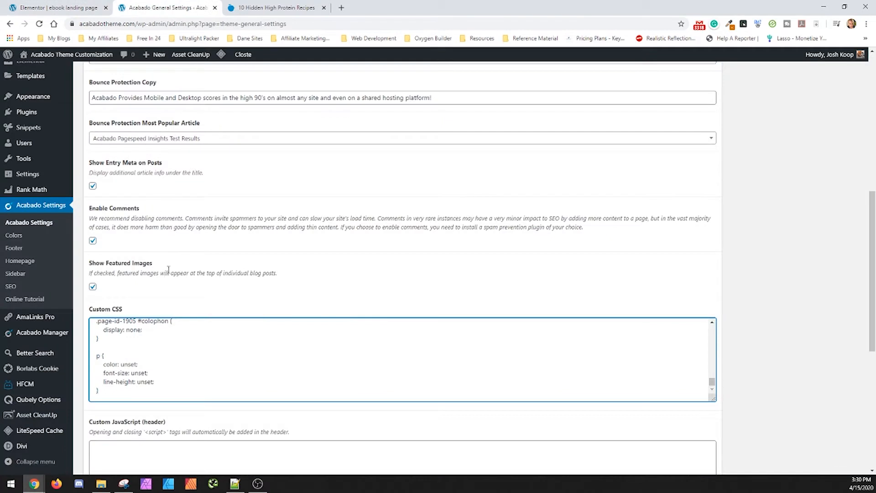
{"action": "scroll", "coordinate": [187, 381], "scroll_direction": "up", "scroll_amount": 1}
{"action": "scroll", "coordinate": [130, 388], "scroll_direction": "up", "scroll_amount": 1}
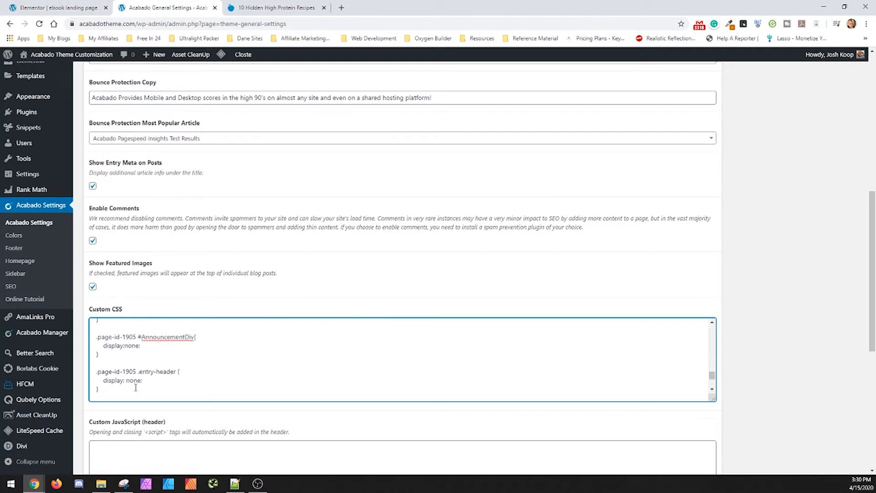
{"action": "left_click_drag", "start_coordinate": [116, 359], "coordinate": [90, 345]}
{"action": "key", "text": "ctrl+c"}
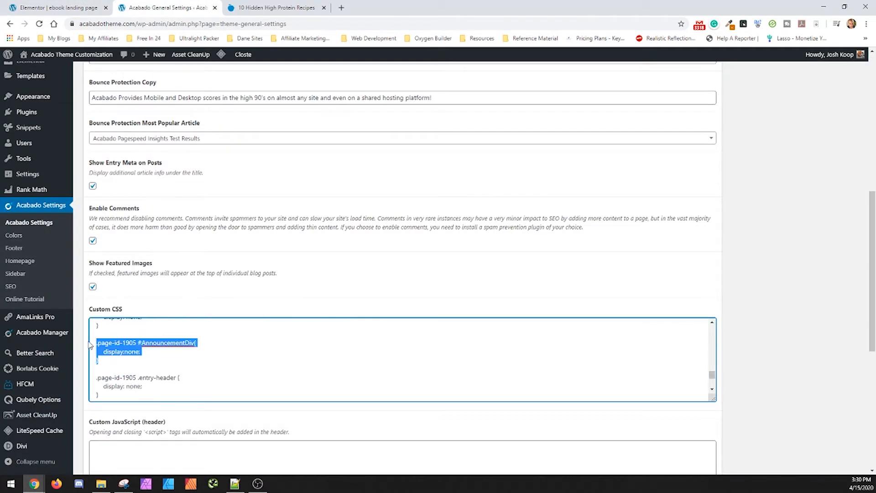
{"action": "key", "text": "ctrl+minus"}
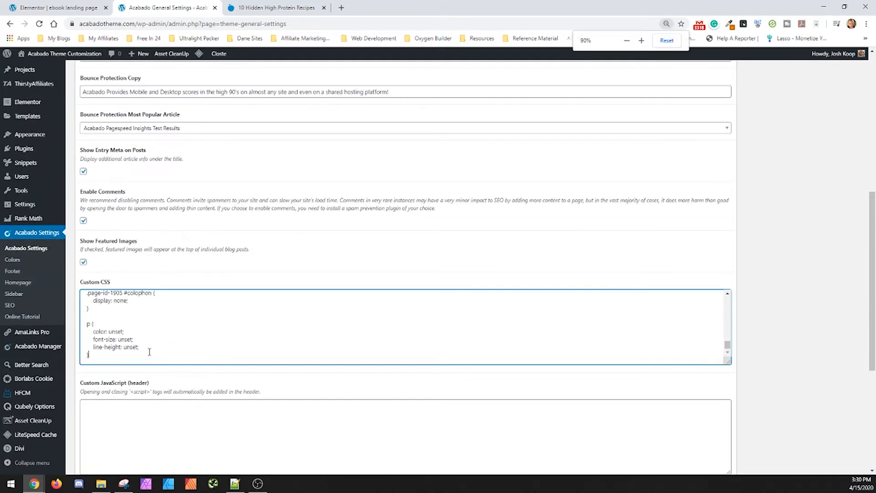
{"action": "key", "text": "Return"}
{"action": "key", "text": "Return"}
{"action": "key", "text": "ctrl+v"}
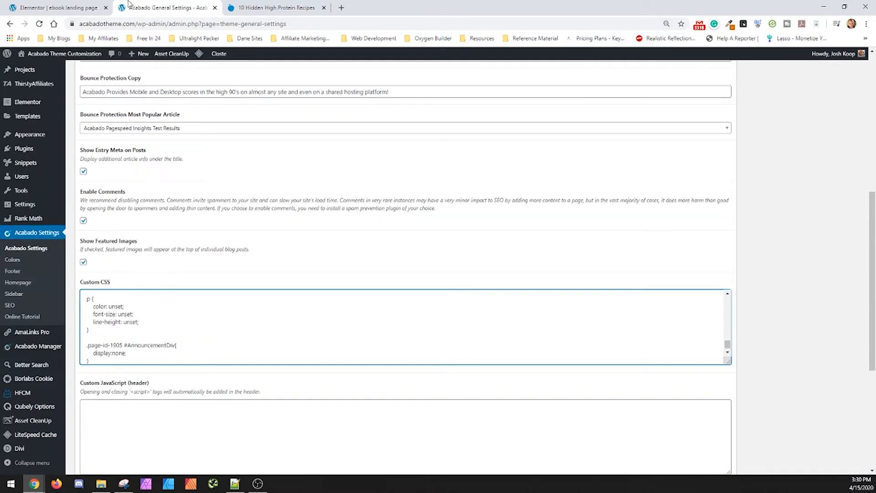
Step: Change the copied #AnnouncementDiv rule's page ID to the landing page's post ID, 2083, and save the theme settings
{"action": "left_click", "coordinate": [60, 7]}
{"action": "left_click", "coordinate": [228, 24]}
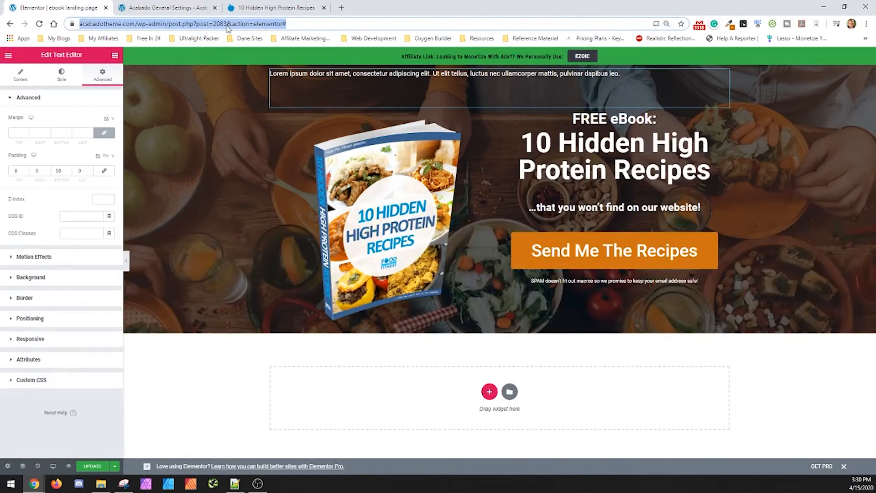
{"action": "double_click", "coordinate": [227, 26]}
{"action": "triple_click", "coordinate": [227, 25]}
{"action": "double_click", "coordinate": [245, 25]}
{"action": "left_click", "coordinate": [152, 8]}
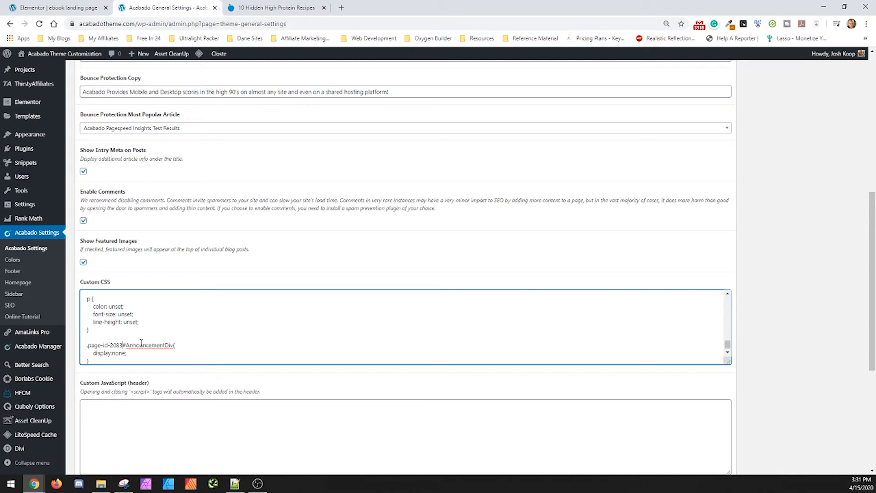
{"action": "scroll", "coordinate": [600, 322], "scroll_direction": "up", "scroll_amount": 7}
{"action": "left_click", "coordinate": [834, 138]}
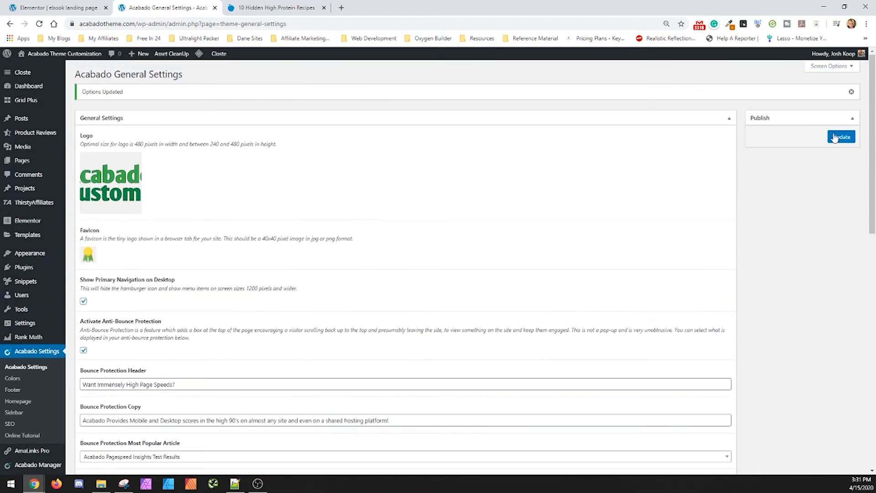
Step: Update the ebook landing page and reload its Elementor editor, leaving no extra section above the hero
{"action": "left_click", "coordinate": [94, 5]}
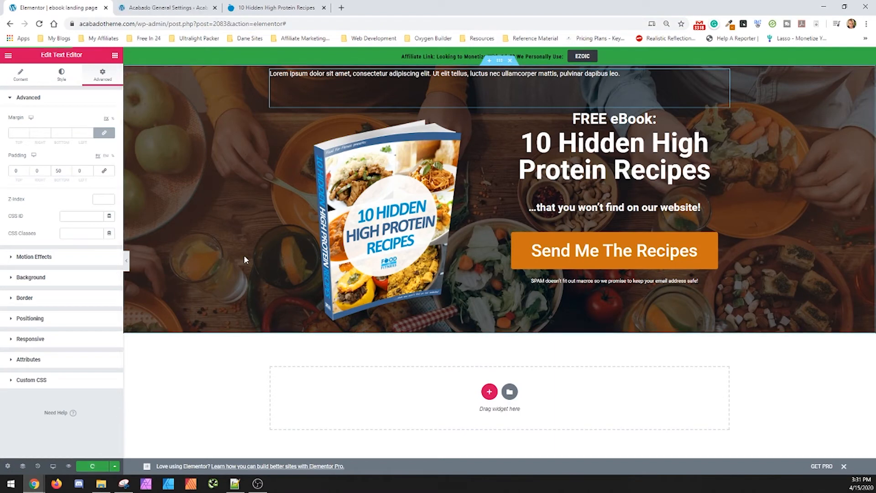
{"action": "left_click", "coordinate": [39, 24]}
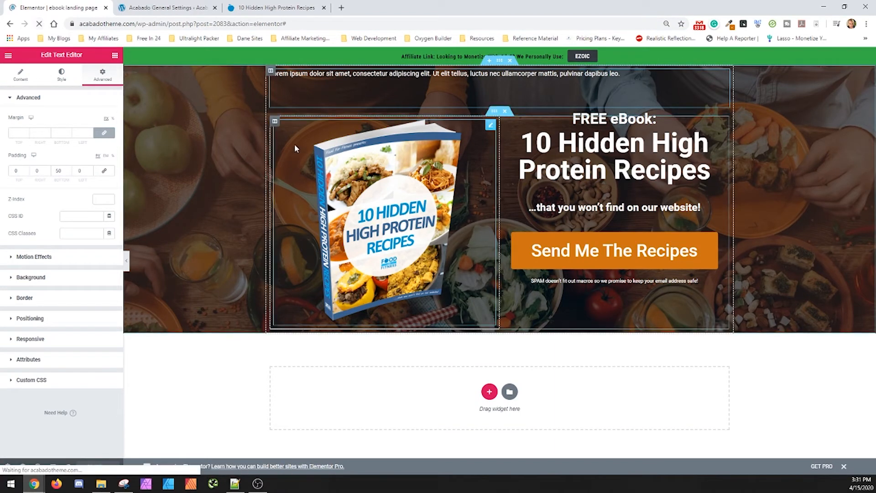
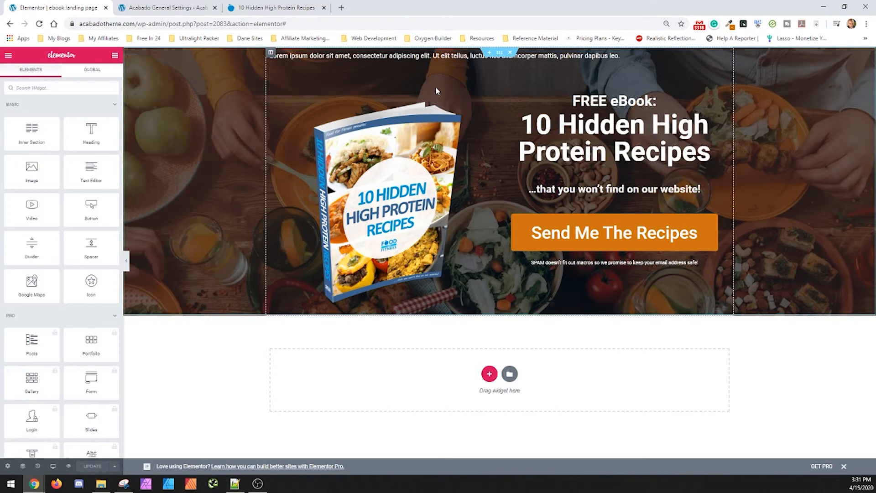
{"action": "left_click", "coordinate": [489, 54]}
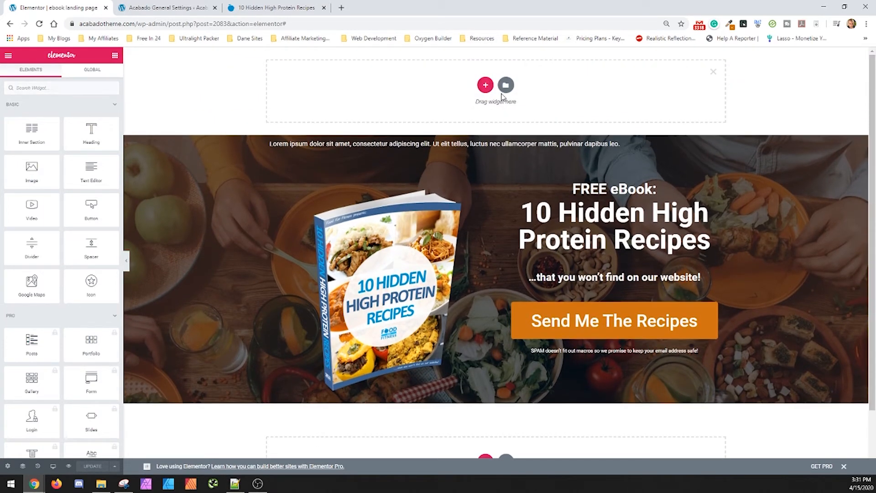
{"action": "left_click", "coordinate": [713, 72]}
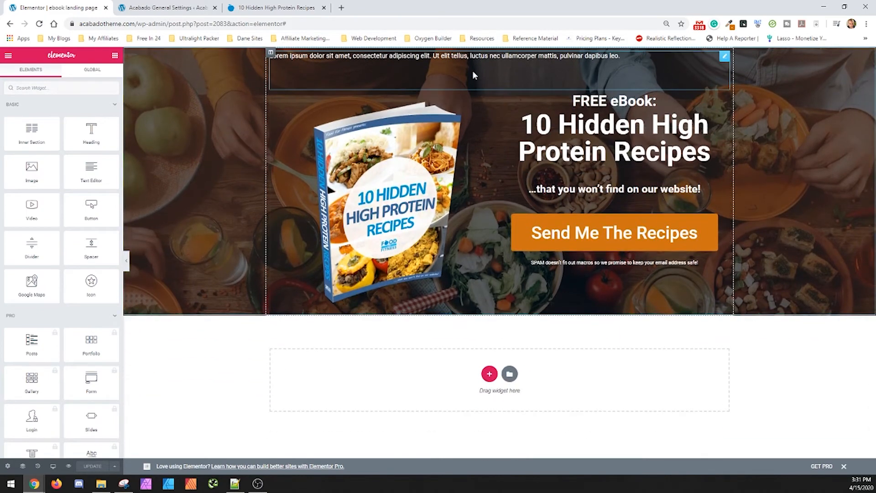
Step: Center the lorem ipsum text above the book image in the hero section
{"action": "left_click", "coordinate": [485, 56]}
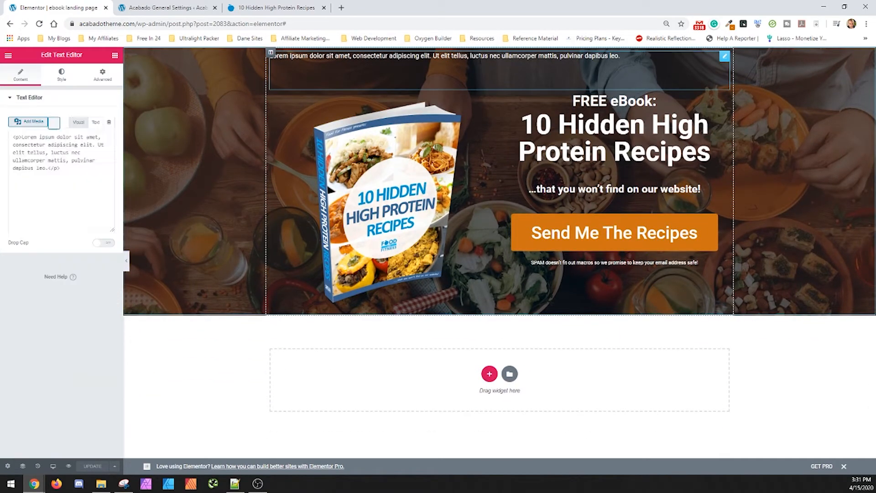
{"action": "left_click", "coordinate": [61, 76]}
{"action": "left_click", "coordinate": [87, 118]}
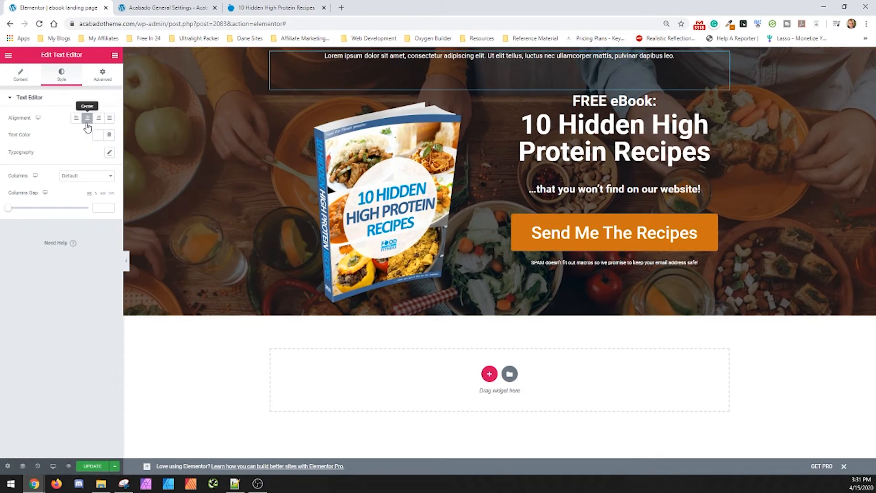
Step: Replace the lorem ipsum with the reference page's attributed testimonial, "So Easy, So Quick And So Tasty......Can't Wait To Try Some More !"
{"action": "left_click", "coordinate": [269, 8]}
{"action": "left_click_drag", "start_coordinate": [201, 64], "coordinate": [547, 63]}
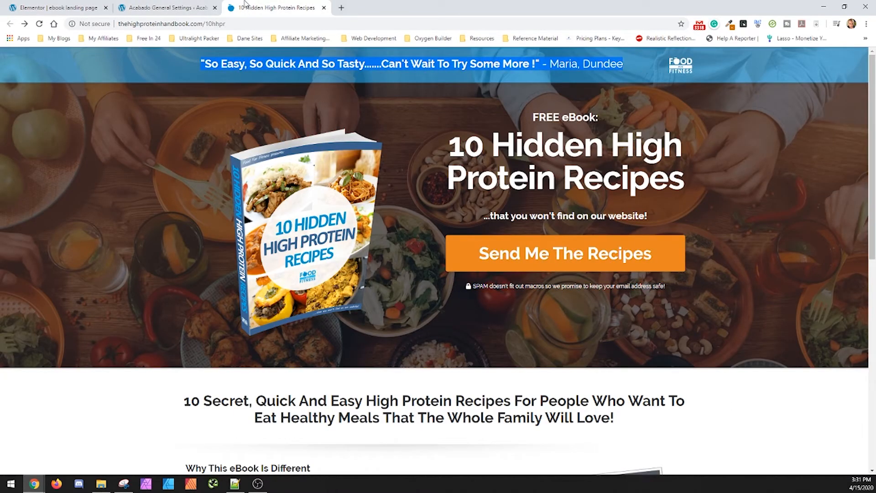
{"action": "left_click", "coordinate": [54, 7]}
{"action": "triple_click", "coordinate": [437, 55]}
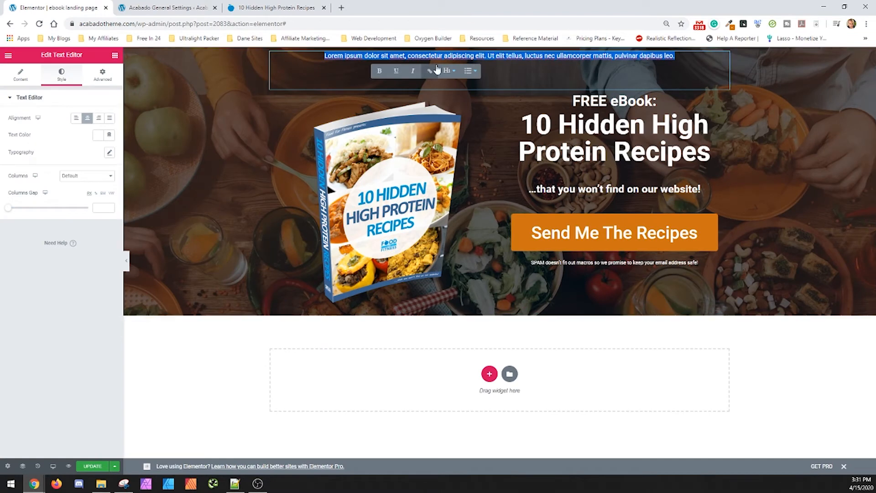
{"action": "type", "text": "\"So Easy, So Quick And So Tasty......Can't Wait To Try Some More !\" - Maria, Dundee"}
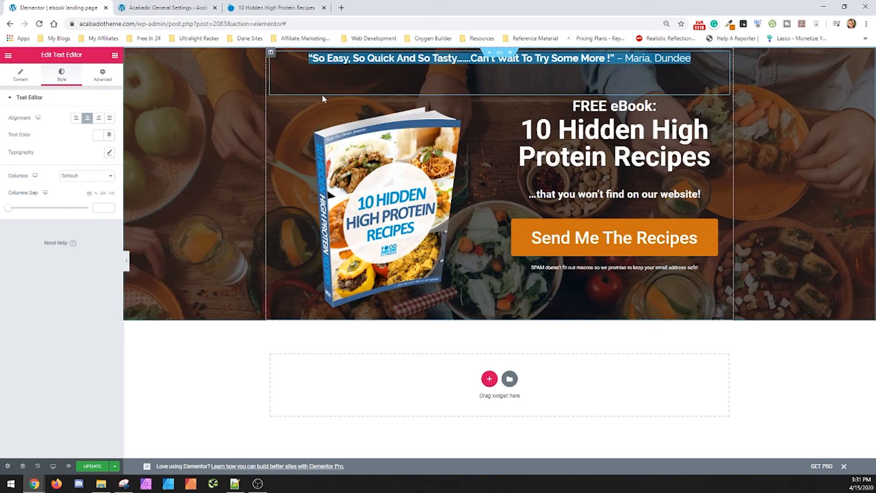
{"action": "left_click", "coordinate": [467, 59]}
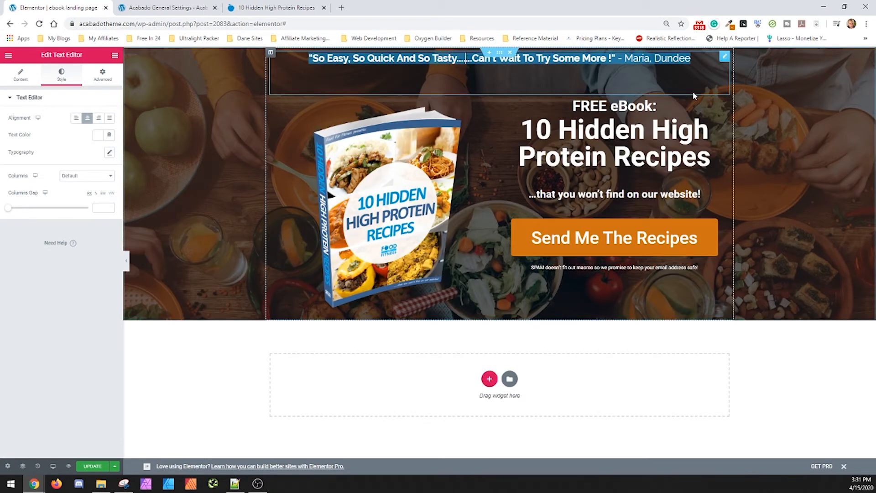
Step: Replace the hero testimonial's pasted styled markup with the same attributed quote as plain, unformatted text
{"action": "left_click", "coordinate": [773, 100]}
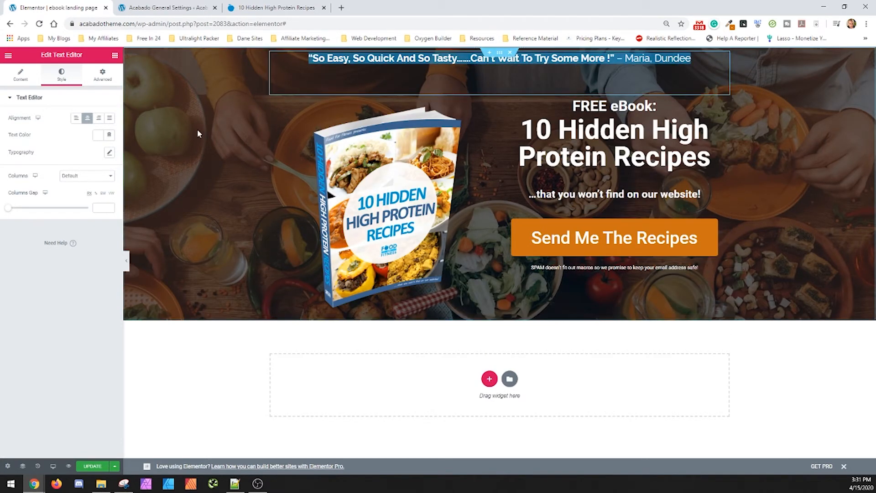
{"action": "left_click", "coordinate": [264, 8]}
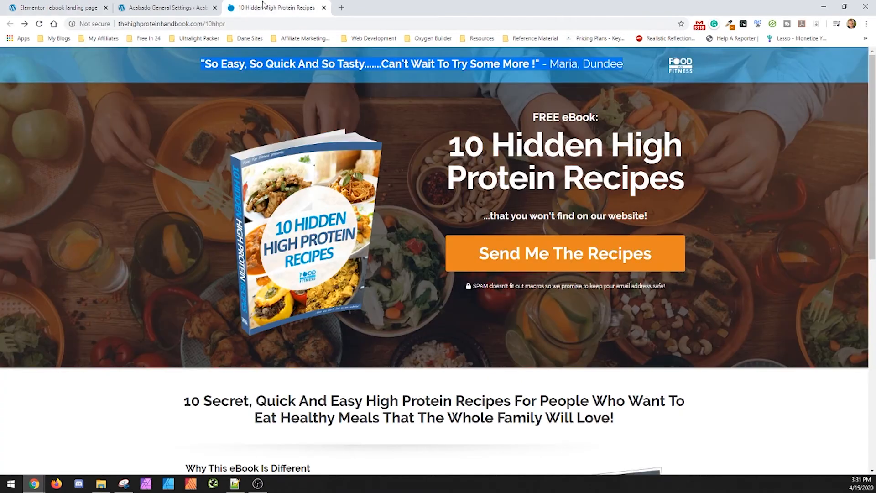
{"action": "left_click", "coordinate": [91, 8]}
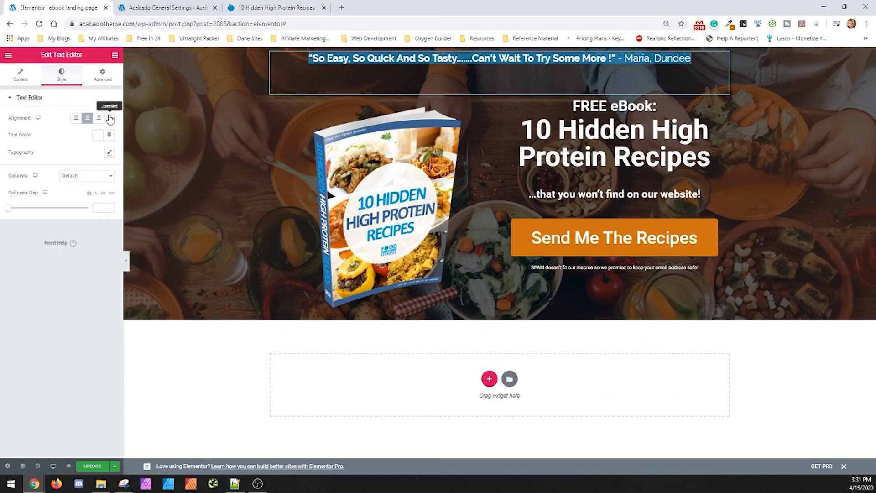
{"action": "left_click", "coordinate": [33, 80]}
{"action": "left_click", "coordinate": [96, 144]}
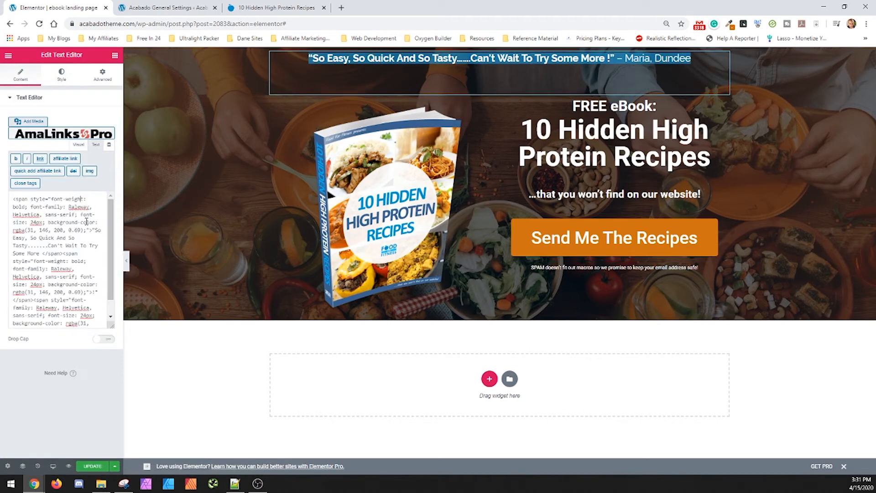
{"action": "key", "text": "ctrl+a"}
{"action": "type", "text": "\"So Easy, So Quick And So Tasty.......Can't Wait To Try Some More !\" - Maria, Dundee"}
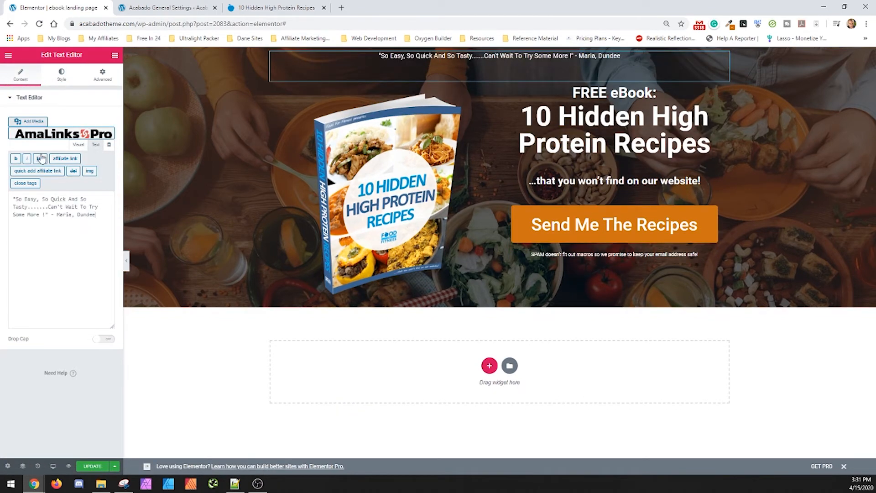
{"action": "left_click", "coordinate": [83, 146]}
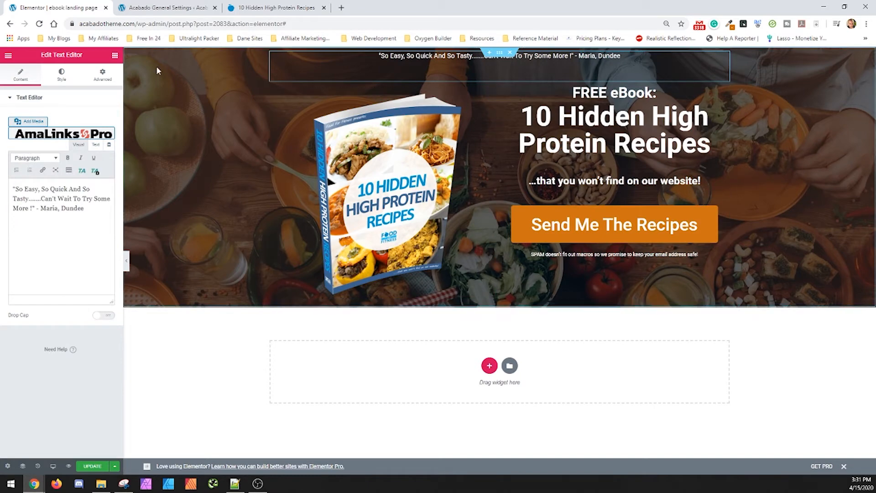
Step: Set the hero testimonial's font size to 24 px
{"action": "left_click", "coordinate": [62, 74]}
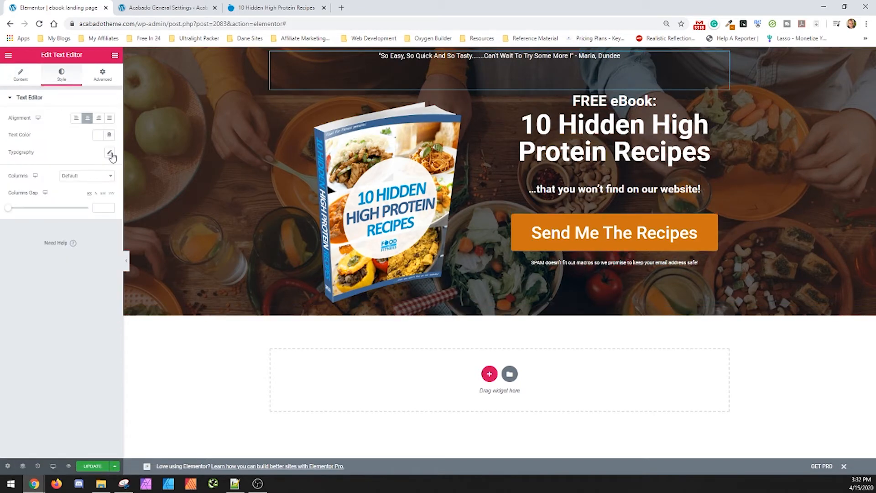
{"action": "left_click", "coordinate": [110, 152]}
{"action": "left_click_drag", "start_coordinate": [20, 207], "coordinate": [23, 207]}
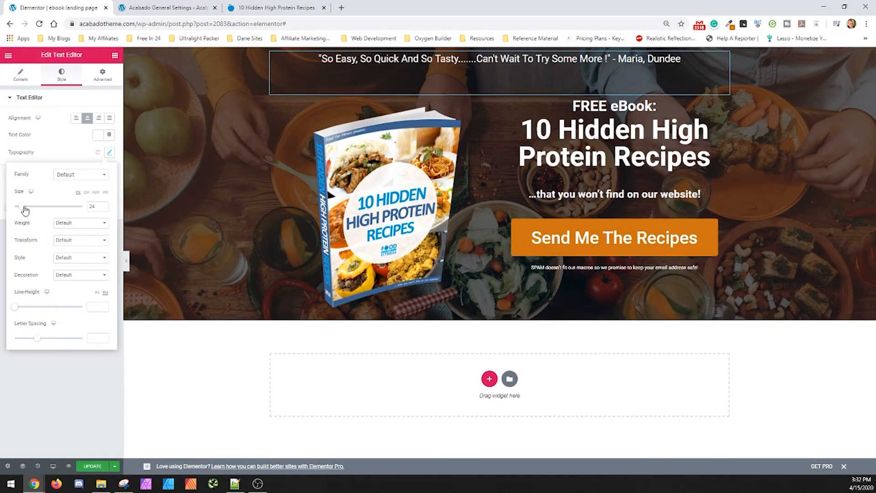
{"action": "left_click", "coordinate": [238, 222]}
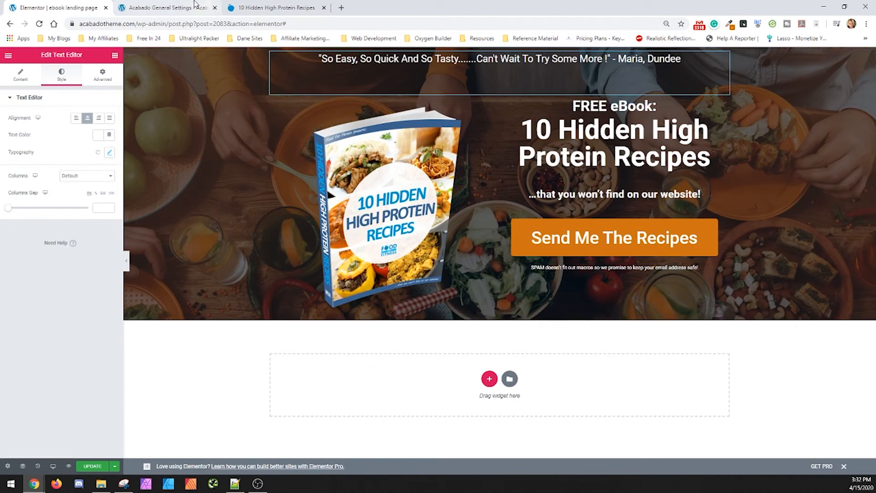
Step: Add a single-column section below the hero, following the reference page's full-width headline area
{"action": "left_click", "coordinate": [489, 378]}
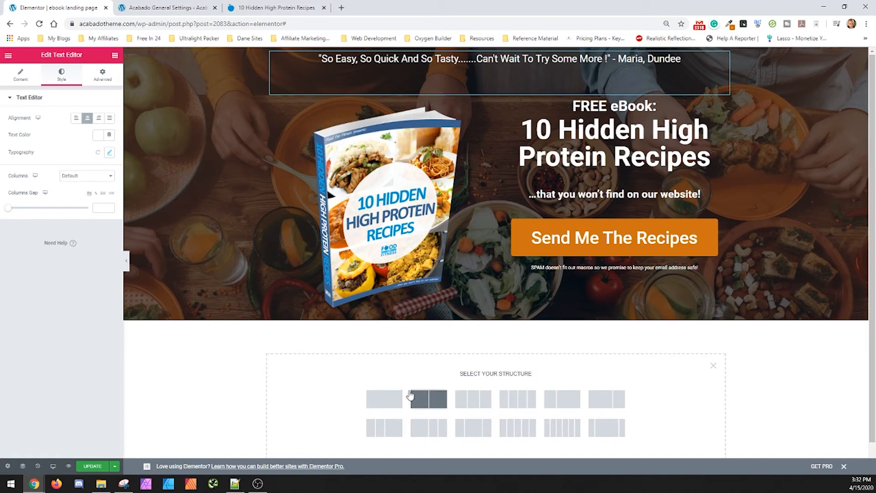
{"action": "left_click", "coordinate": [330, 4]}
{"action": "scroll", "coordinate": [429, 343], "scroll_direction": "down", "scroll_amount": 3}
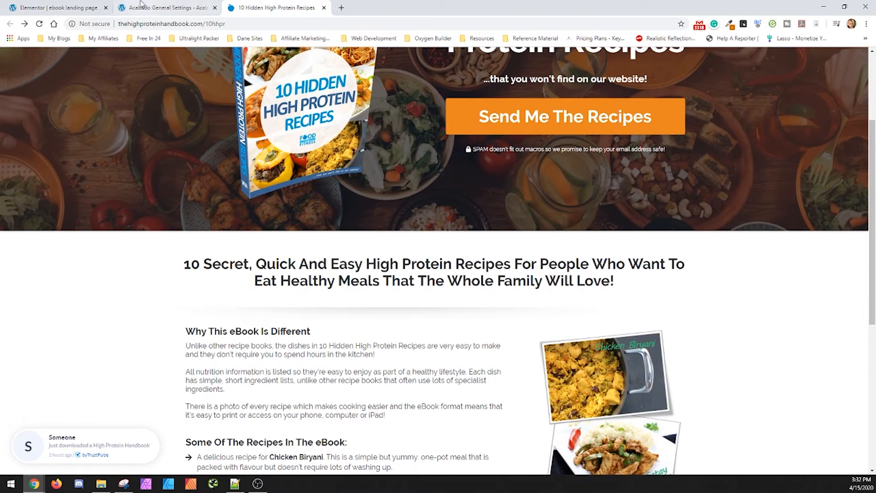
{"action": "left_click", "coordinate": [58, 7]}
{"action": "left_click", "coordinate": [384, 400]}
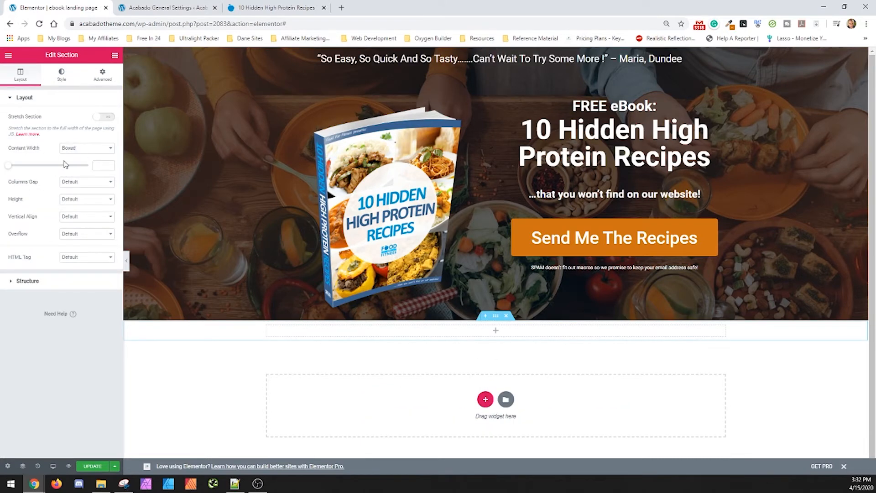
{"action": "left_click", "coordinate": [59, 75]}
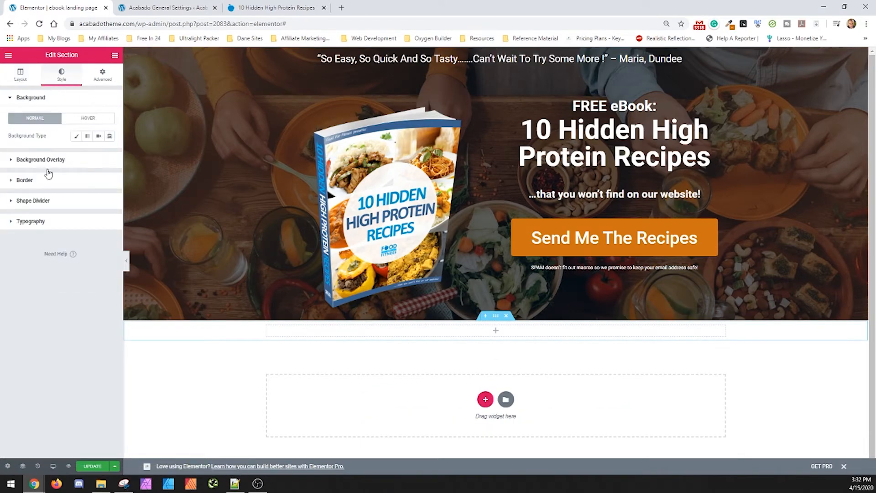
Step: Copy the "10 Secret, Quick And Easy High Protein Recipes..." headline below the hero on the reference page
{"action": "left_click", "coordinate": [115, 57]}
{"action": "left_click_drag", "start_coordinate": [86, 140], "coordinate": [525, 350]}
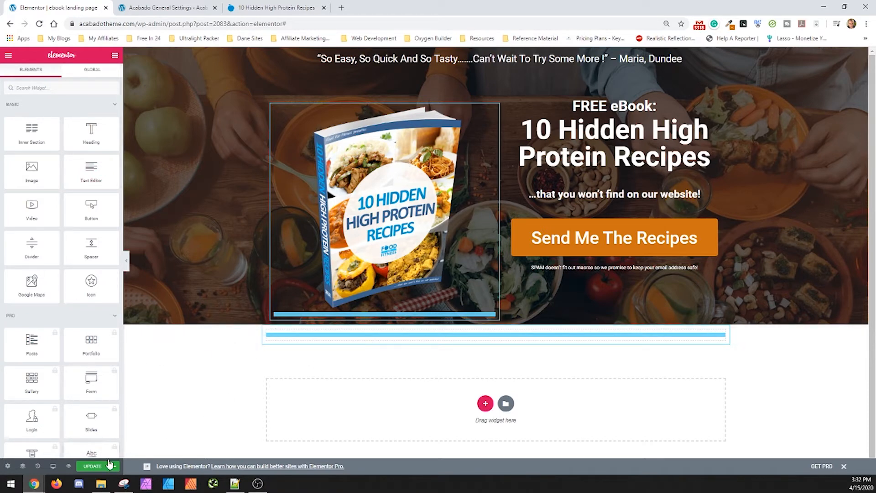
{"action": "left_click", "coordinate": [176, 6]}
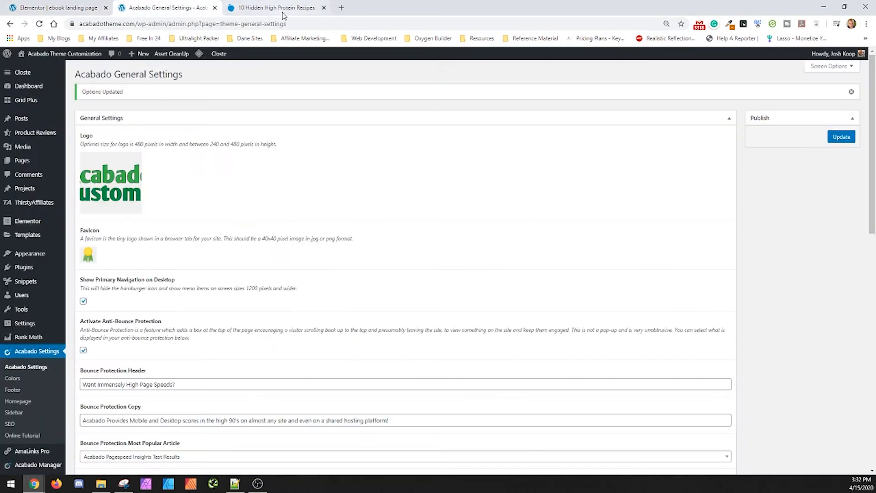
{"action": "key", "text": "ctrl+Tab"}
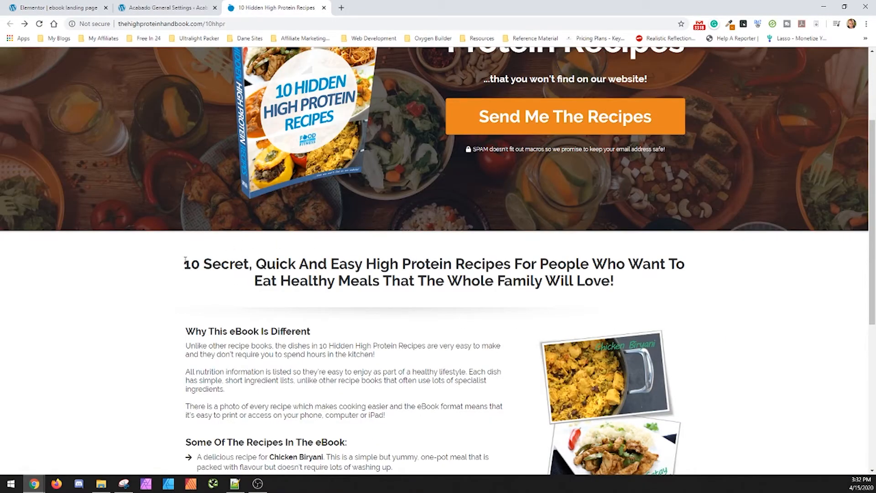
{"action": "left_click_drag", "start_coordinate": [185, 260], "coordinate": [659, 280]}
{"action": "key", "text": "ctrl+c"}
{"action": "left_click", "coordinate": [59, 7]}
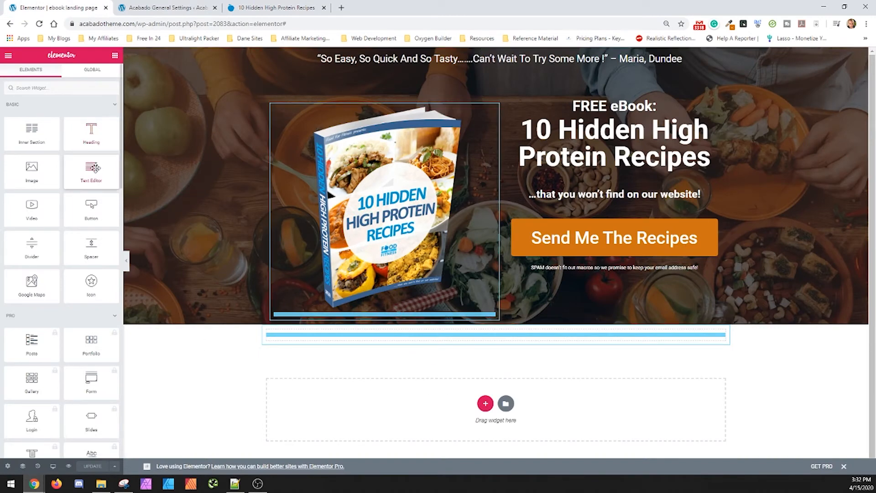
Step: Add a text editor widget to the new section and replace its lorem ipsum with the copied headline
{"action": "left_click_drag", "start_coordinate": [91, 172], "coordinate": [474, 342]}
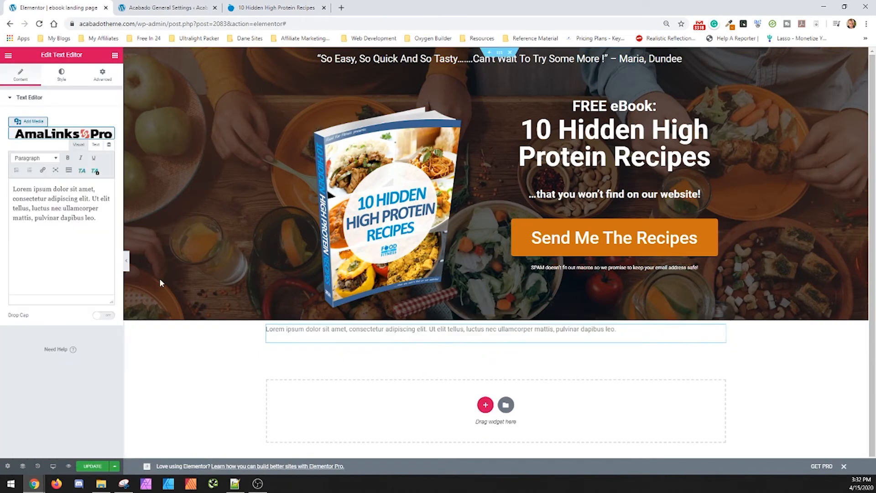
{"action": "left_click", "coordinate": [94, 145]}
{"action": "key", "text": "ctrl+a"}
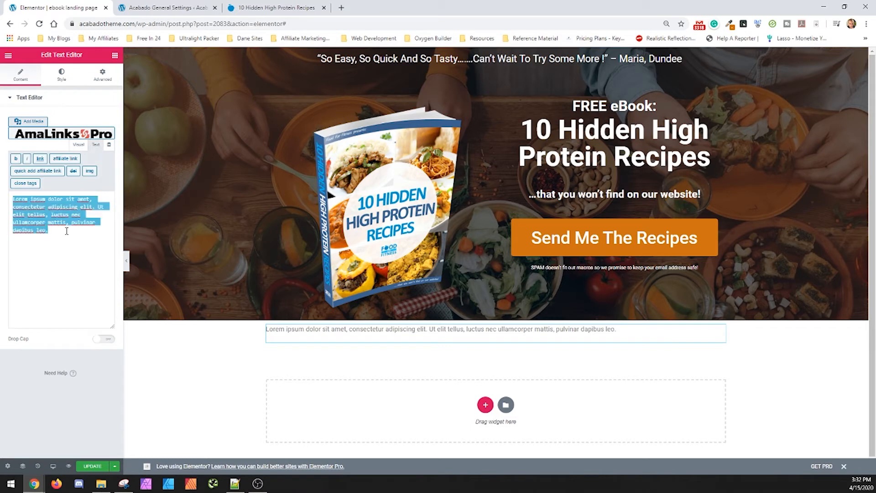
{"action": "key", "text": "ctrl+v"}
{"action": "left_click", "coordinate": [79, 145]}
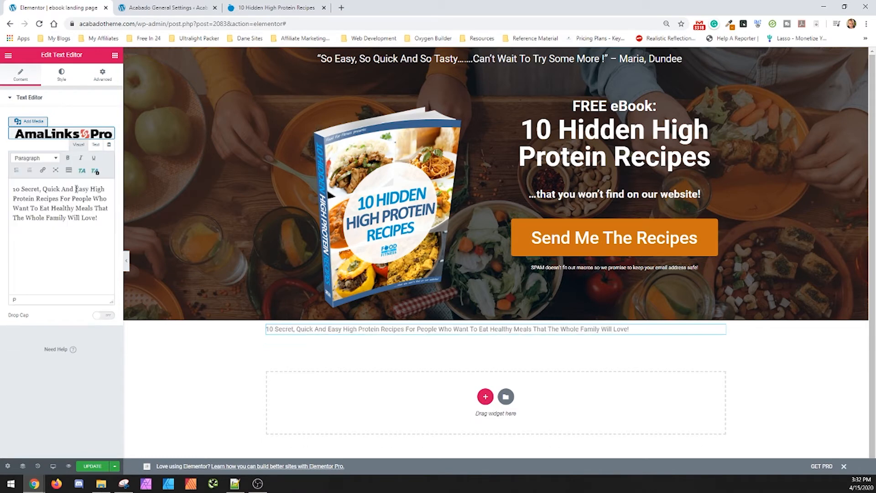
Step: Color the headline below the hero black and set its font size to 33 px
{"action": "left_click", "coordinate": [62, 75]}
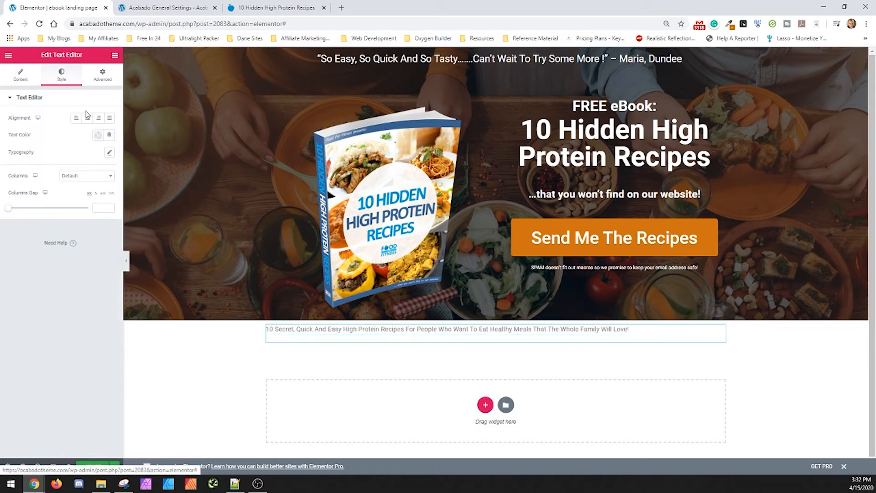
{"action": "left_click", "coordinate": [97, 138]}
{"action": "left_click_drag", "start_coordinate": [78, 198], "coordinate": [37, 256]}
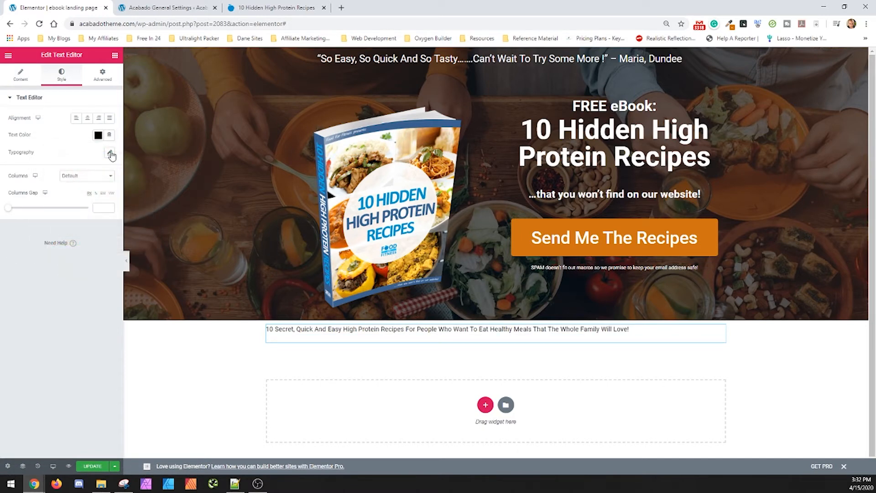
{"action": "left_click", "coordinate": [110, 153]}
{"action": "left_click_drag", "start_coordinate": [16, 206], "coordinate": [24, 210]}
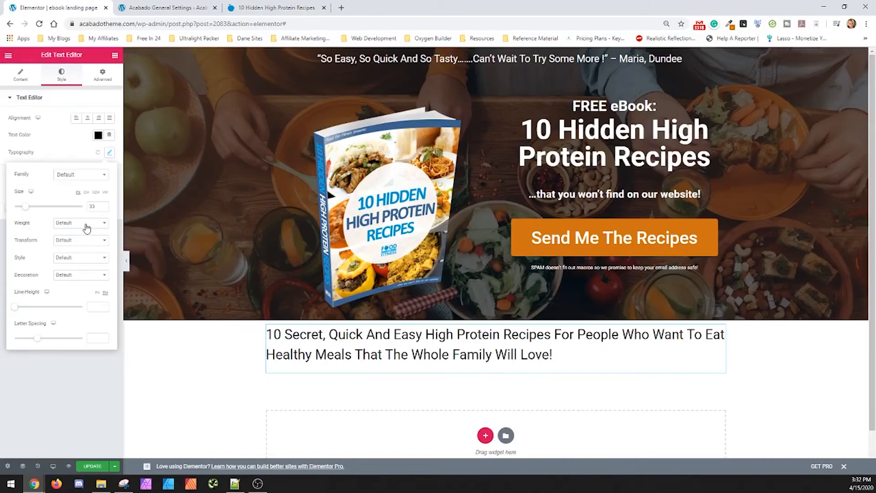
Step: Set the headline's font weight to 900 and center it in its section
{"action": "left_click", "coordinate": [87, 224]}
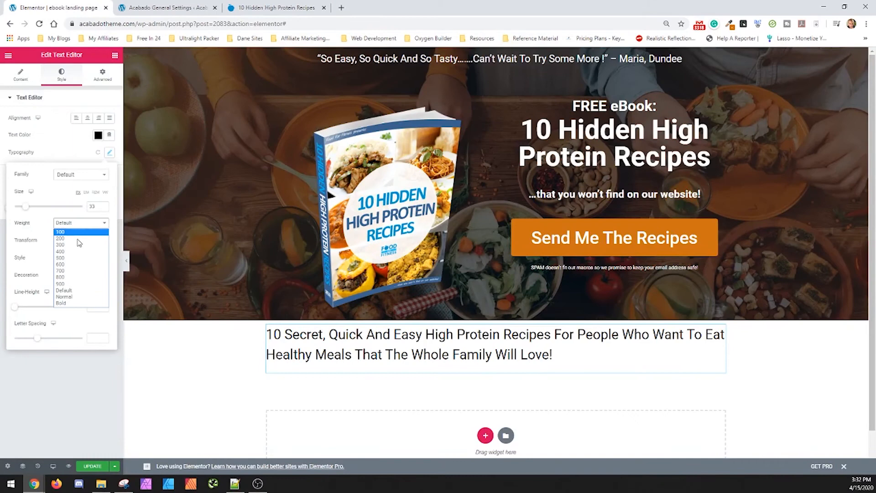
{"action": "left_click", "coordinate": [78, 271]}
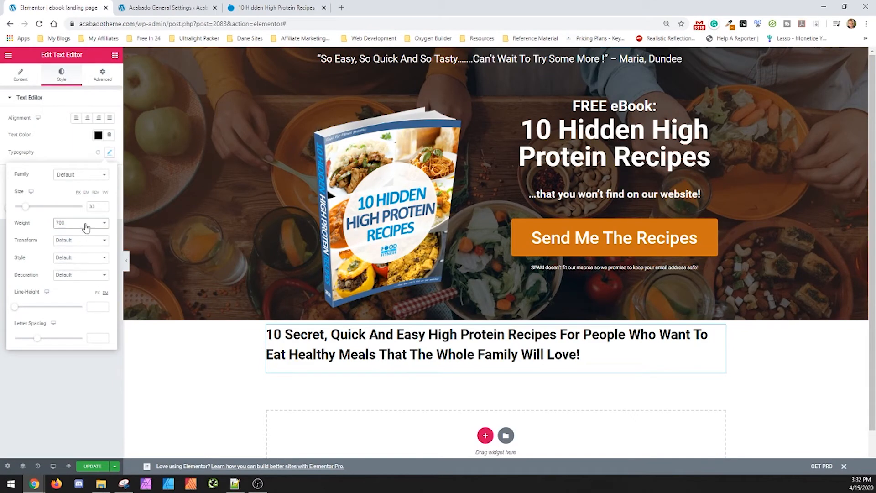
{"action": "left_click", "coordinate": [86, 227]}
{"action": "left_click", "coordinate": [76, 287]}
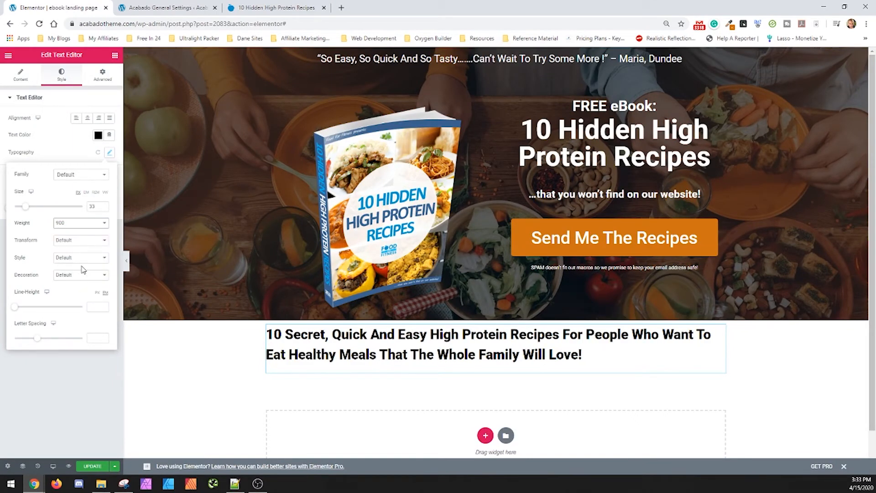
{"action": "left_click", "coordinate": [78, 373]}
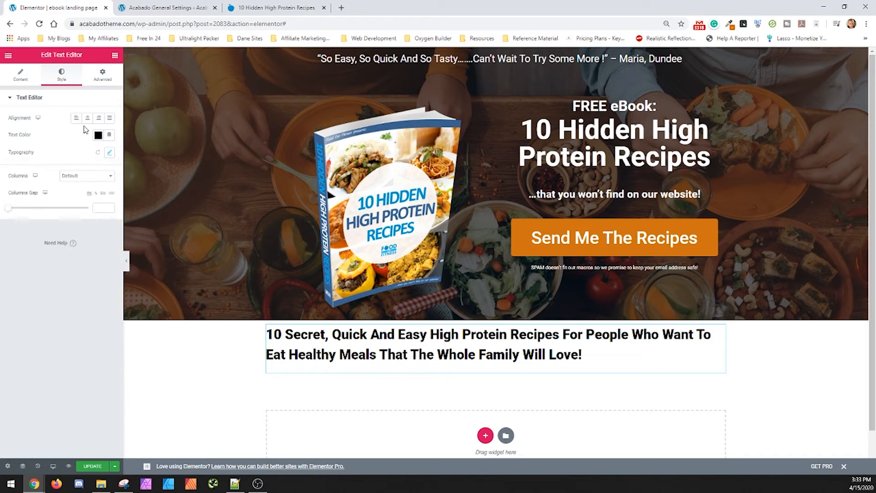
{"action": "left_click", "coordinate": [87, 117]}
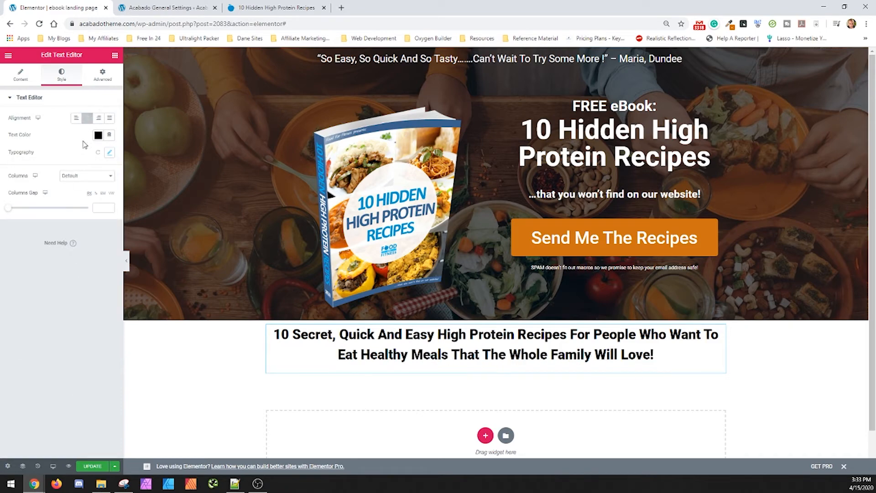
Step: Add a two-column section below the headline, with a wide left and a narrow right column like the reference page's text-and-photos area
{"action": "left_click", "coordinate": [226, 6]}
{"action": "left_click", "coordinate": [340, 313]}
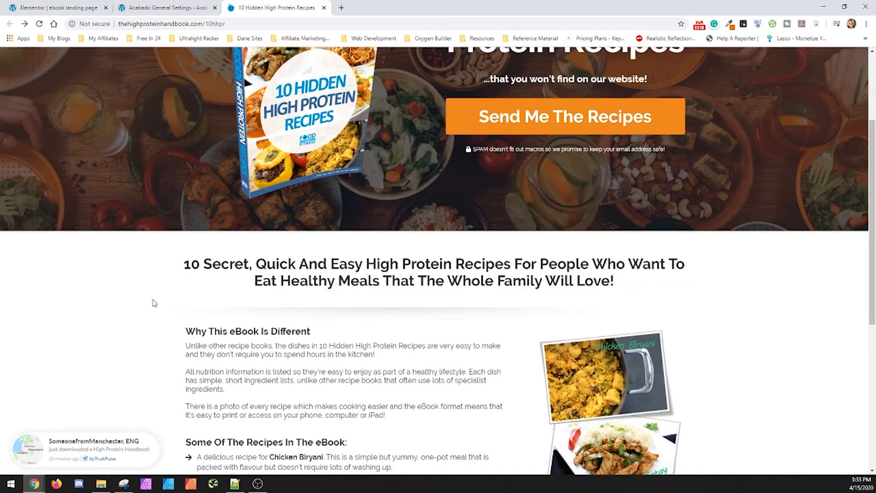
{"action": "left_click", "coordinate": [73, 5]}
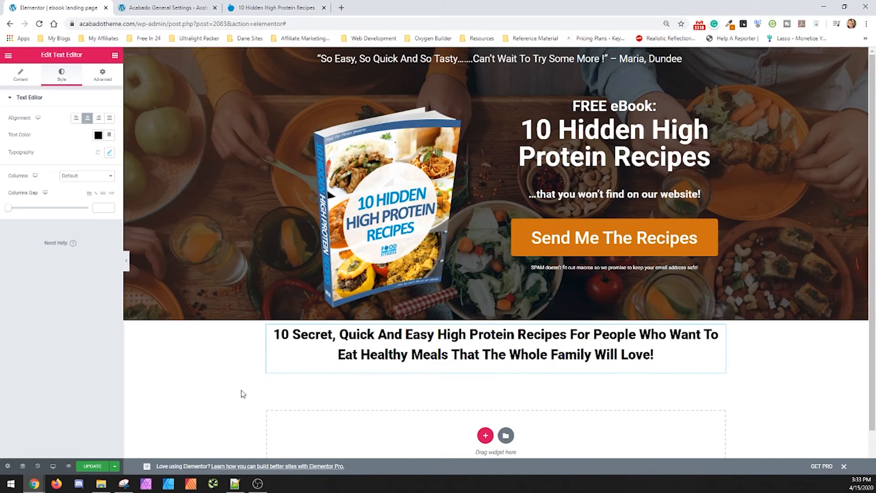
{"action": "scroll", "coordinate": [548, 383], "scroll_direction": "down", "scroll_amount": 1}
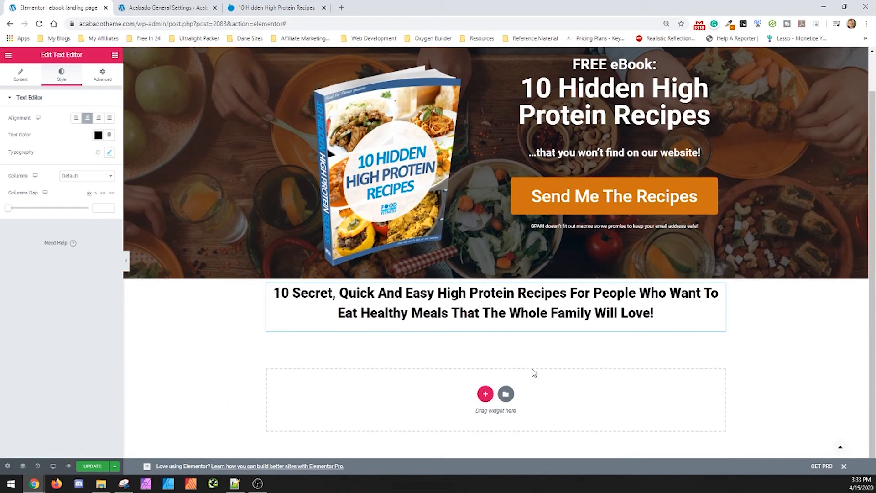
{"action": "left_click", "coordinate": [256, 8]}
{"action": "scroll", "coordinate": [371, 230], "scroll_direction": "down", "scroll_amount": 3}
{"action": "scroll", "coordinate": [411, 223], "scroll_direction": "down", "scroll_amount": 2}
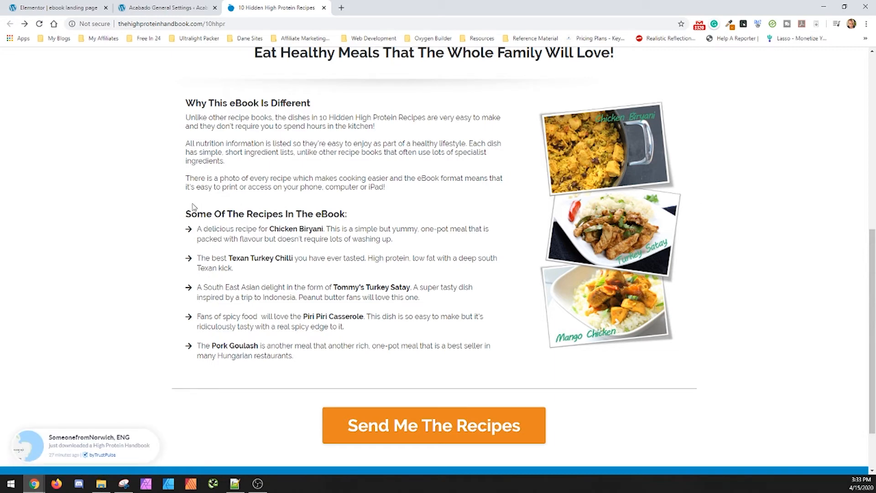
{"action": "left_click", "coordinate": [98, 6]}
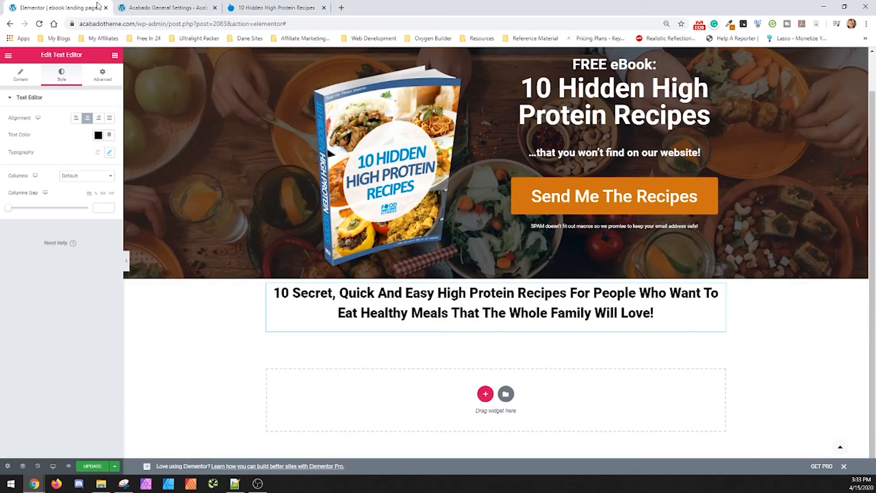
{"action": "left_click", "coordinate": [485, 393]}
{"action": "scroll", "coordinate": [456, 426], "scroll_direction": "down", "scroll_amount": 1}
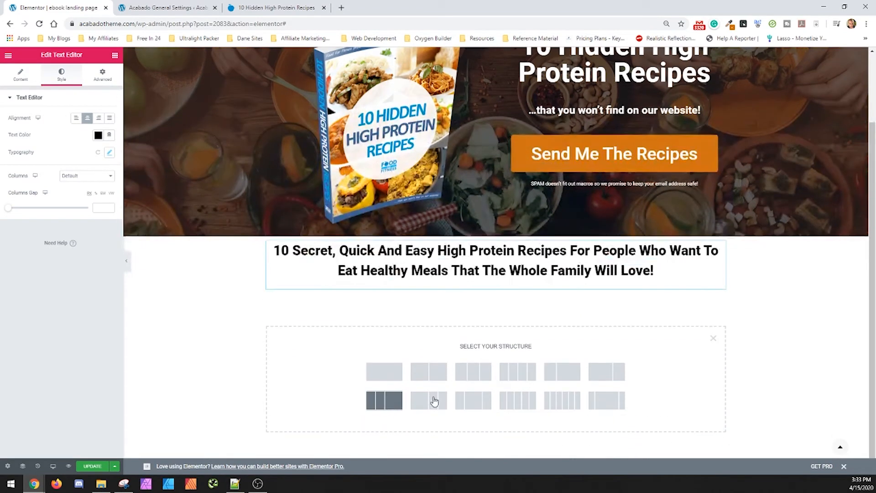
{"action": "left_click", "coordinate": [611, 380]}
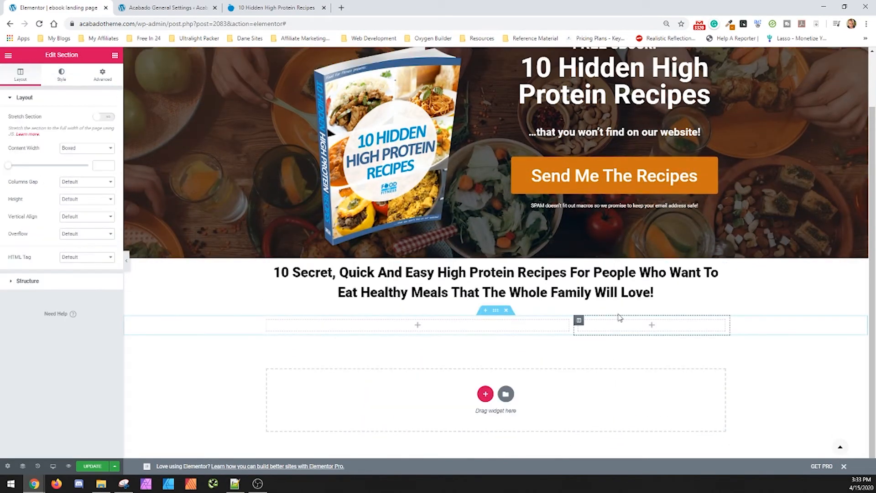
Step: Add an image widget to the narrow right column and open the file upload for its image
{"action": "left_click", "coordinate": [593, 329]}
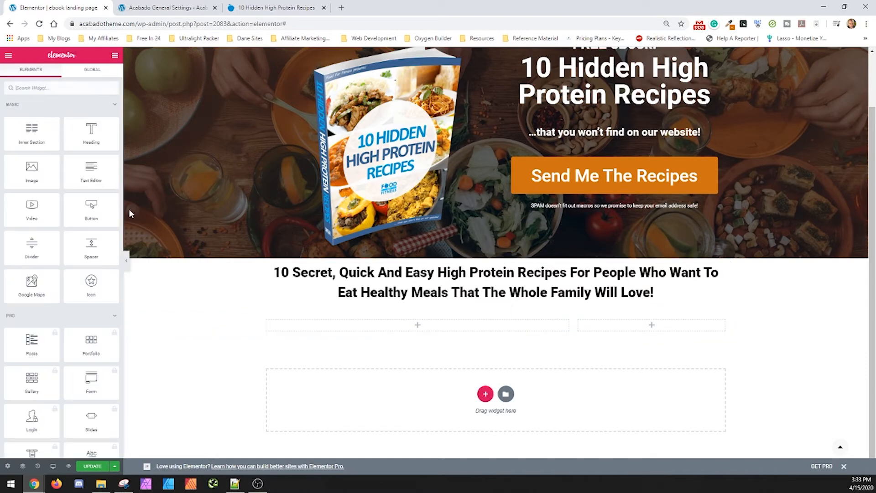
{"action": "left_click_drag", "start_coordinate": [30, 162], "coordinate": [658, 322]}
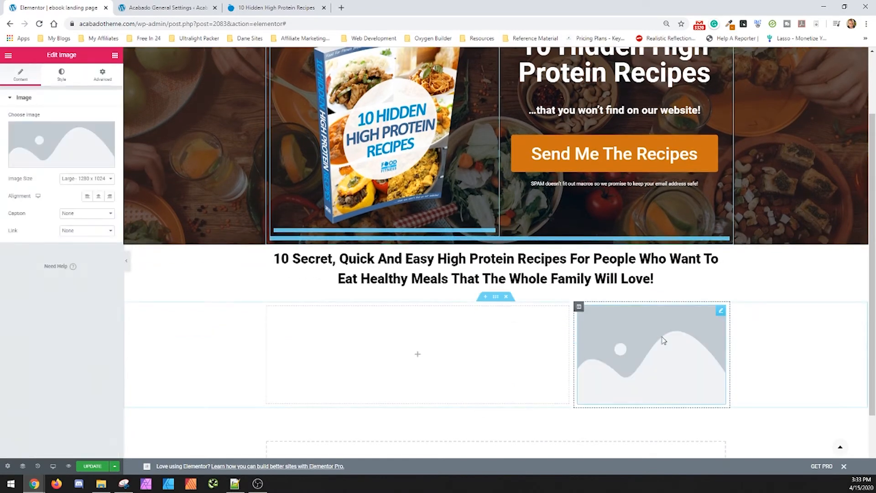
{"action": "left_click", "coordinate": [68, 140]}
{"action": "left_click", "coordinate": [34, 89]}
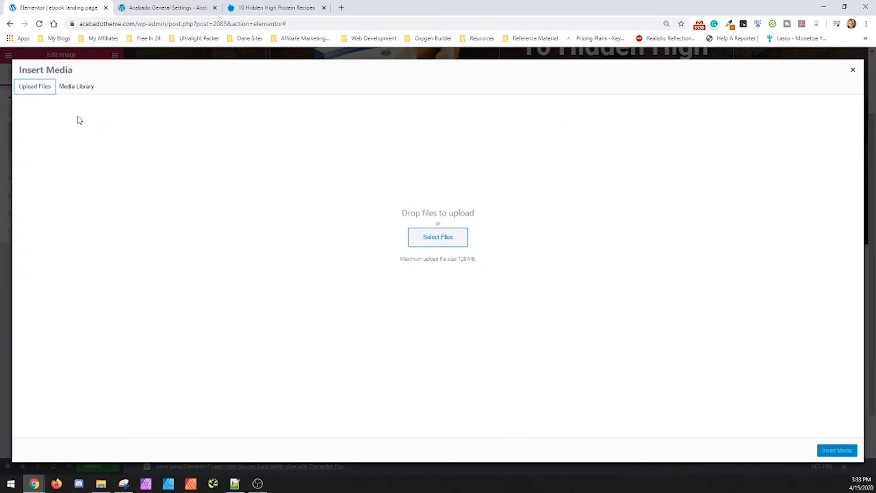
Step: Upload recipes-stack.jpg and insert it into the right column's image widget
{"action": "left_click", "coordinate": [435, 236]}
{"action": "double_click", "coordinate": [106, 82]}
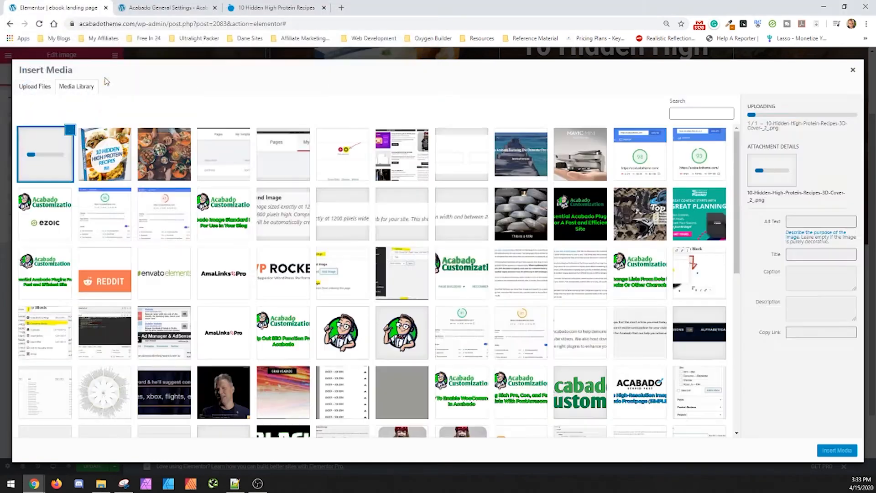
{"action": "left_click", "coordinate": [36, 94]}
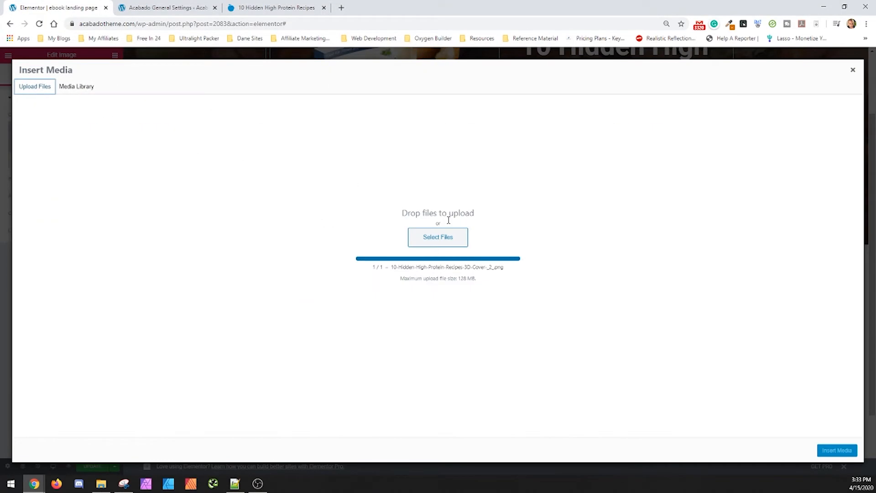
{"action": "left_click", "coordinate": [467, 237]}
{"action": "double_click", "coordinate": [223, 73]}
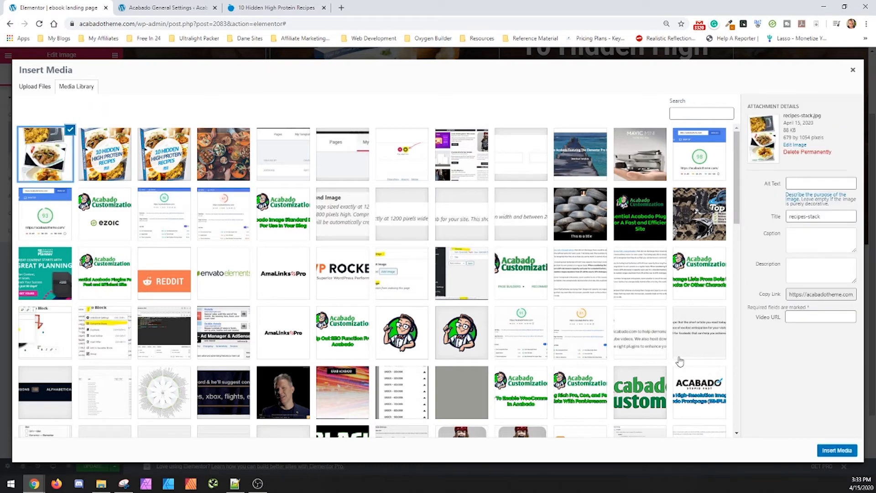
{"action": "left_click", "coordinate": [839, 449]}
{"action": "scroll", "coordinate": [417, 281], "scroll_direction": "down", "scroll_amount": 5}
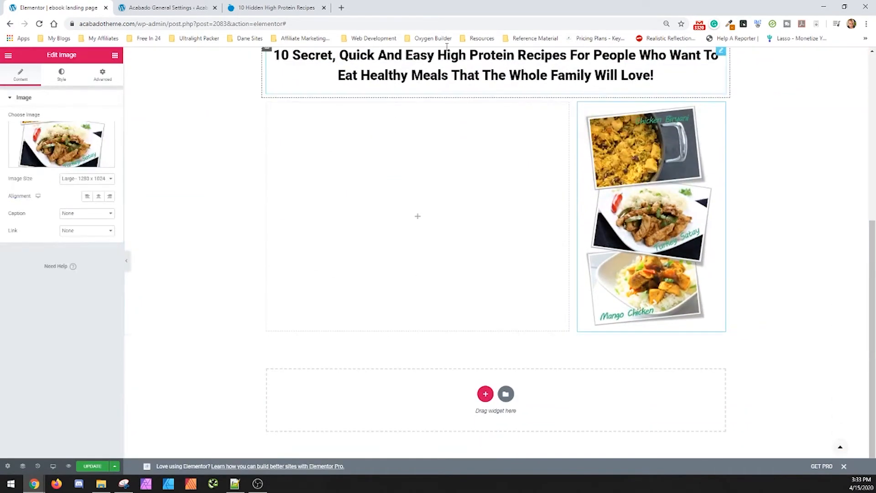
Step: Copy the heading "Why This eBook Is Different" from the reference page and return to the Elementor editor
{"action": "left_click", "coordinate": [279, 6]}
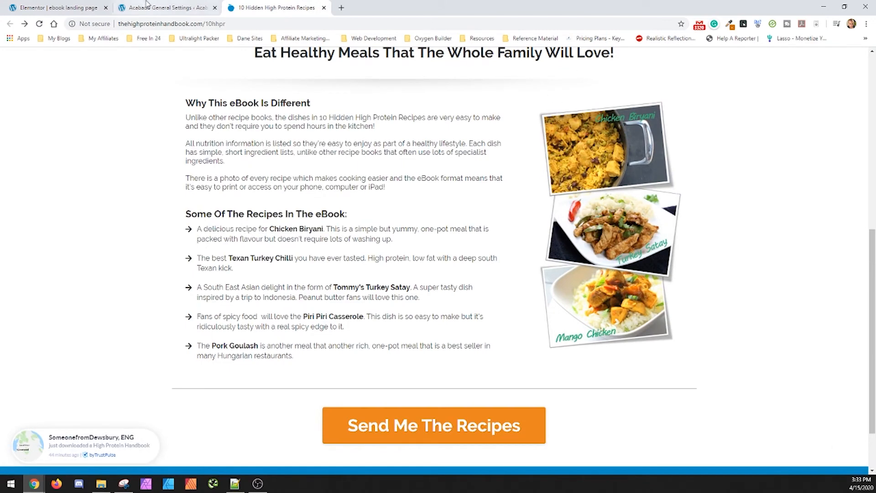
{"action": "left_click", "coordinate": [55, 7]}
{"action": "left_click", "coordinate": [276, 7]}
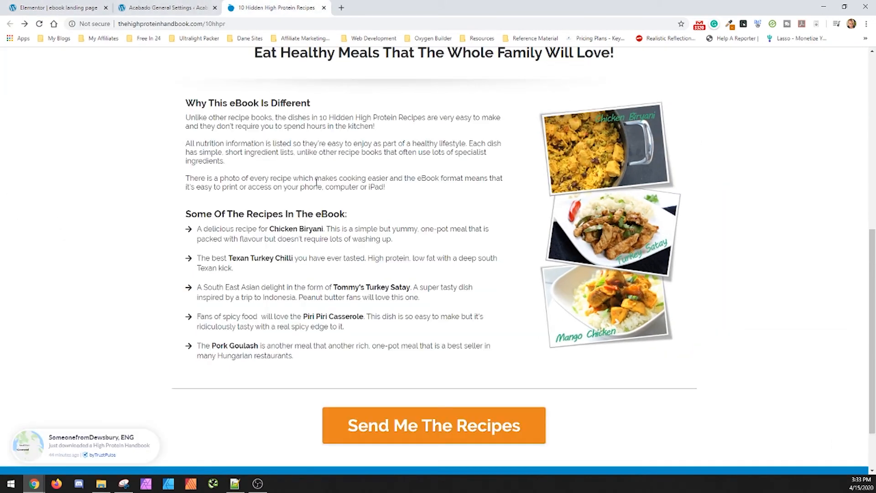
{"action": "left_click_drag", "start_coordinate": [375, 181], "coordinate": [187, 120]}
{"action": "left_click", "coordinate": [227, 140]}
{"action": "left_click_drag", "start_coordinate": [324, 109], "coordinate": [245, 105]}
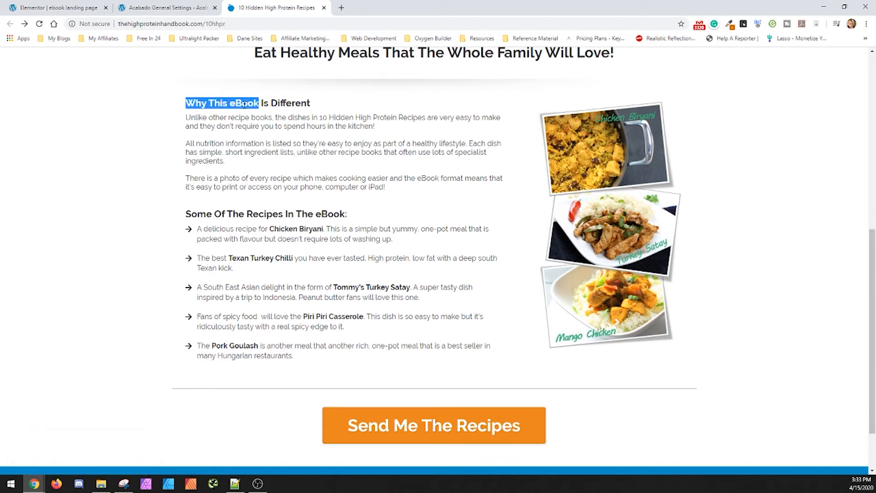
{"action": "left_click", "coordinate": [112, 5]}
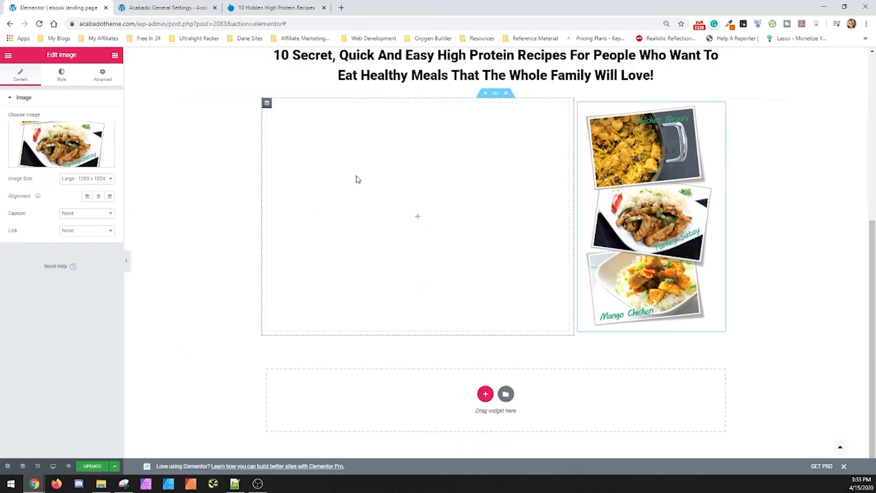
Step: Add a text editor widget to the wide left column beside the recipe photos
{"action": "scroll", "coordinate": [457, 205], "scroll_direction": "up", "scroll_amount": 4}
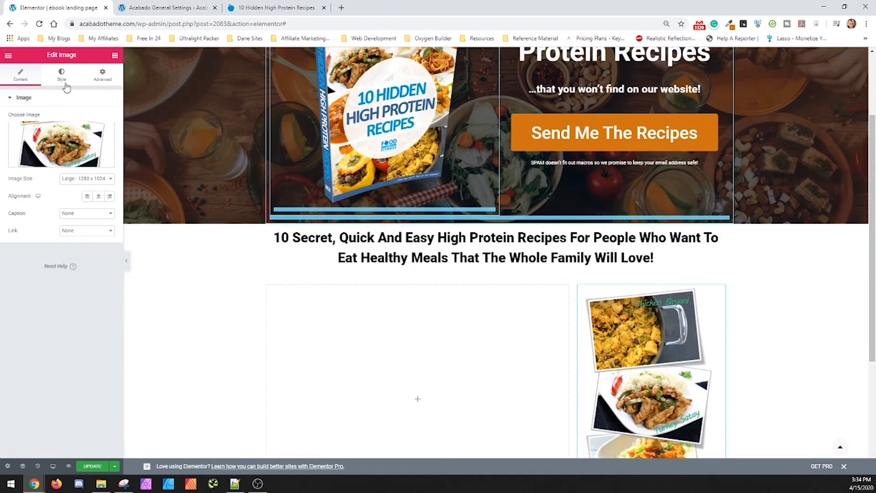
{"action": "left_click", "coordinate": [103, 73]}
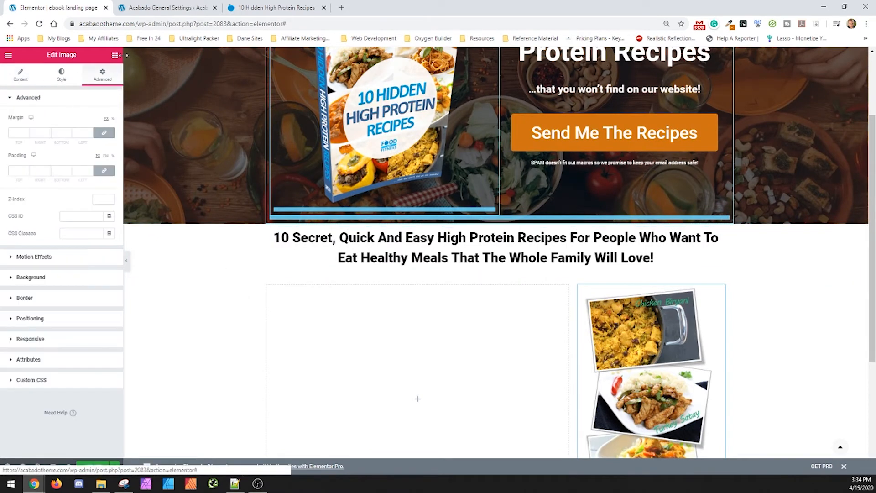
{"action": "left_click", "coordinate": [115, 55]}
{"action": "left_click_drag", "start_coordinate": [91, 172], "coordinate": [342, 296]}
Step: Paste the reference heading "Why This eBook Is Different" over the placeholder text in the left column
{"action": "left_click", "coordinate": [277, 6]}
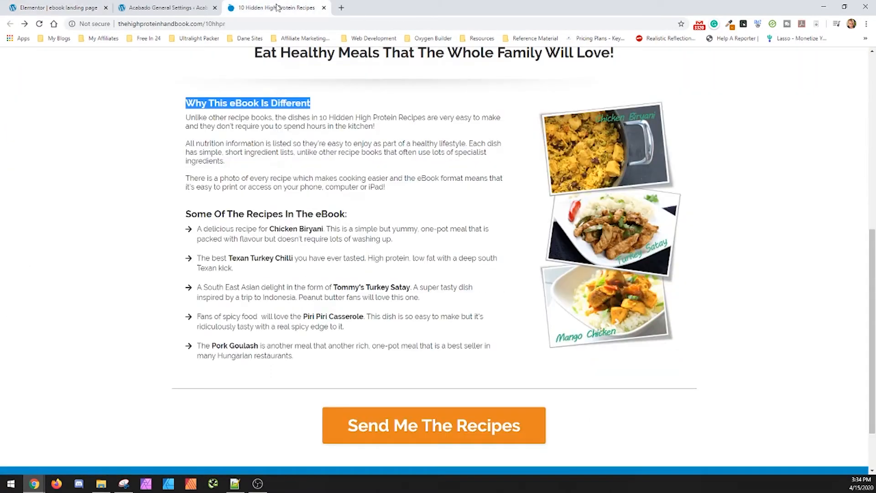
{"action": "left_click_drag", "start_coordinate": [201, 104], "coordinate": [258, 106]}
{"action": "left_click", "coordinate": [64, 4]}
{"action": "left_click", "coordinate": [282, 296]}
{"action": "key", "text": "ctrl+a"}
{"action": "type", "text": "Why This eBook Is Different"}
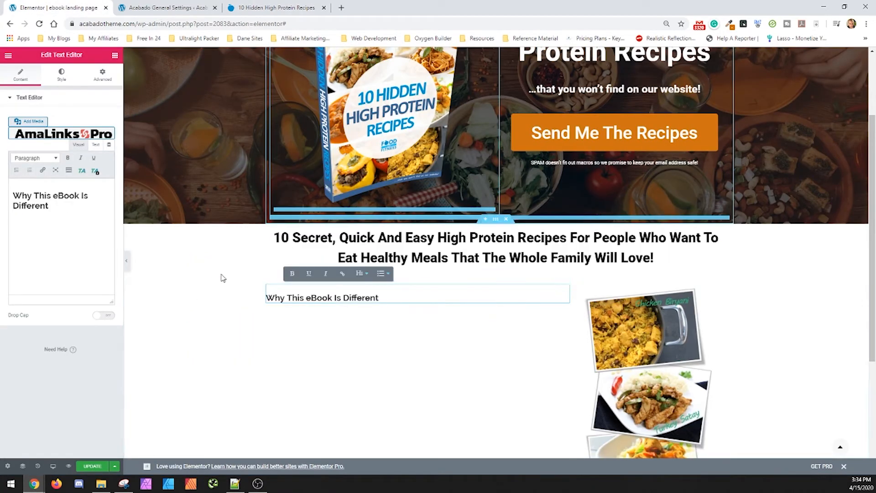
Step: Replace the pasted heading's formatted content with the plain, unformatted text "Why This eBook Is Different"
{"action": "left_click", "coordinate": [386, 301]}
{"action": "left_click", "coordinate": [63, 212]}
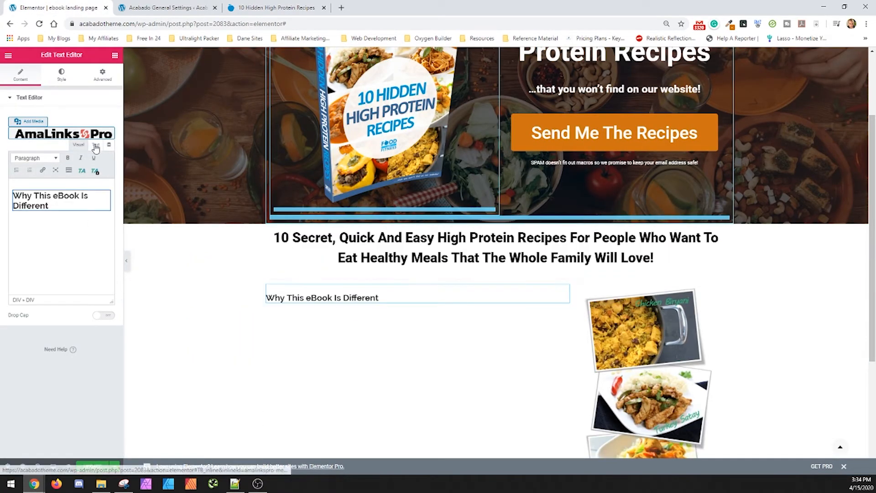
{"action": "left_click", "coordinate": [96, 144]}
{"action": "left_click", "coordinate": [74, 233]}
{"action": "key", "text": "ctrl+a"}
{"action": "type", "text": "Why This eBook Is Different"}
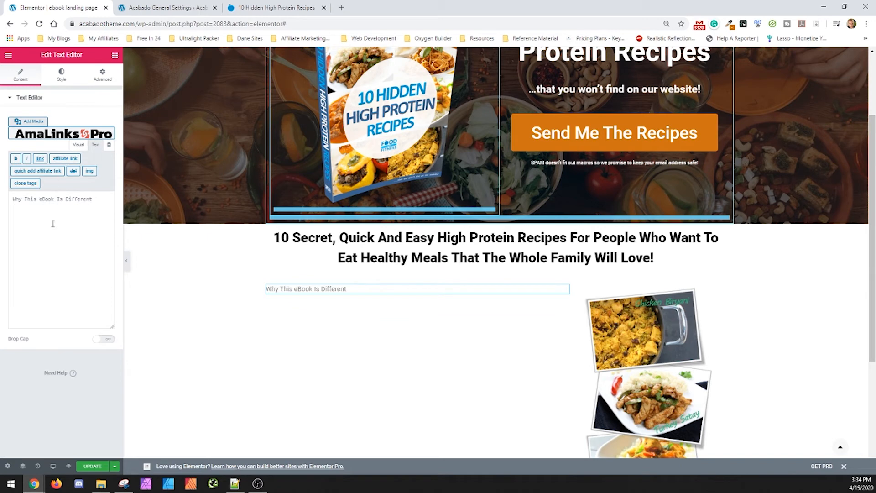
{"action": "left_click", "coordinate": [78, 144]}
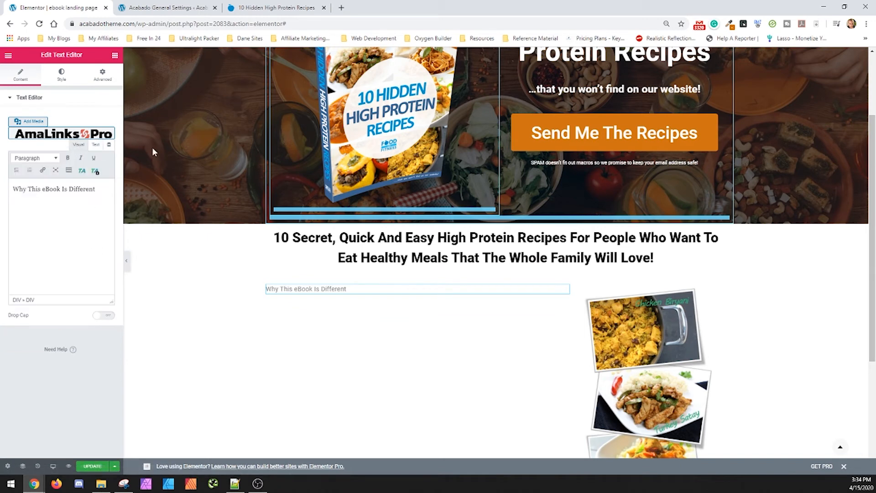
Step: Style the left column's heading with font size 24 px, weight 700 and black text
{"action": "left_click", "coordinate": [62, 75]}
{"action": "left_click", "coordinate": [107, 153]}
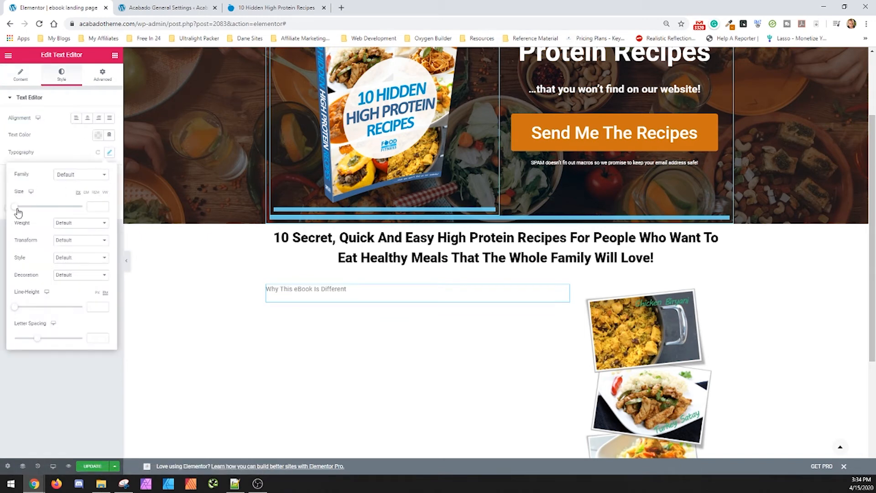
{"action": "left_click_drag", "start_coordinate": [18, 212], "coordinate": [26, 211]}
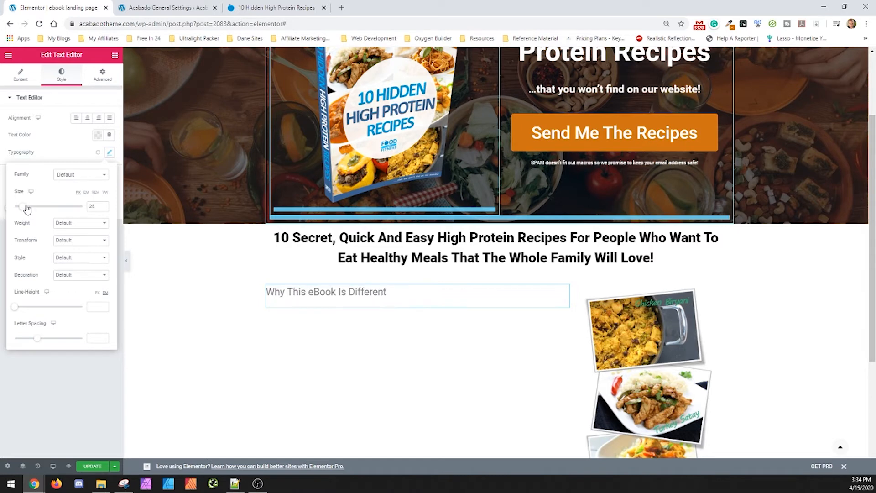
{"action": "left_click", "coordinate": [80, 222]}
{"action": "left_click", "coordinate": [67, 270]}
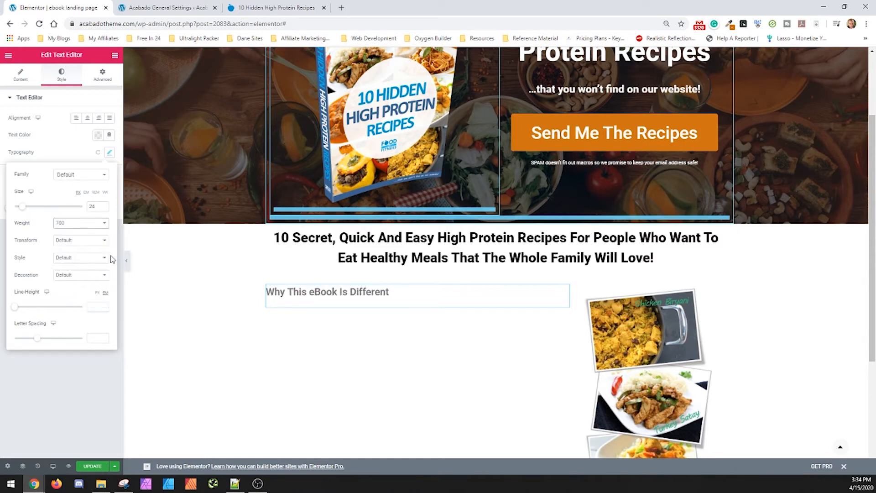
{"action": "left_click", "coordinate": [98, 134]}
{"action": "left_click", "coordinate": [55, 224]}
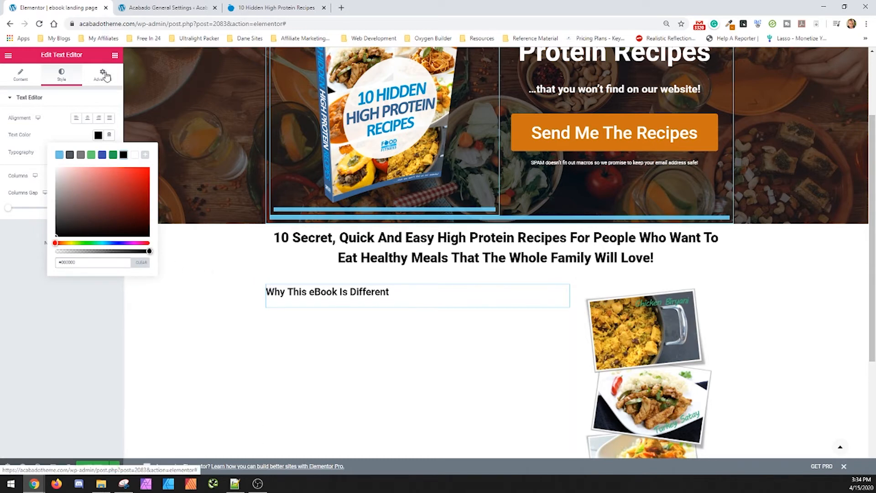
Step: Add a text editor widget below the heading and copy the reference page's first paragraph, beginning "Unlike other recipe books"
{"action": "left_click", "coordinate": [116, 55]}
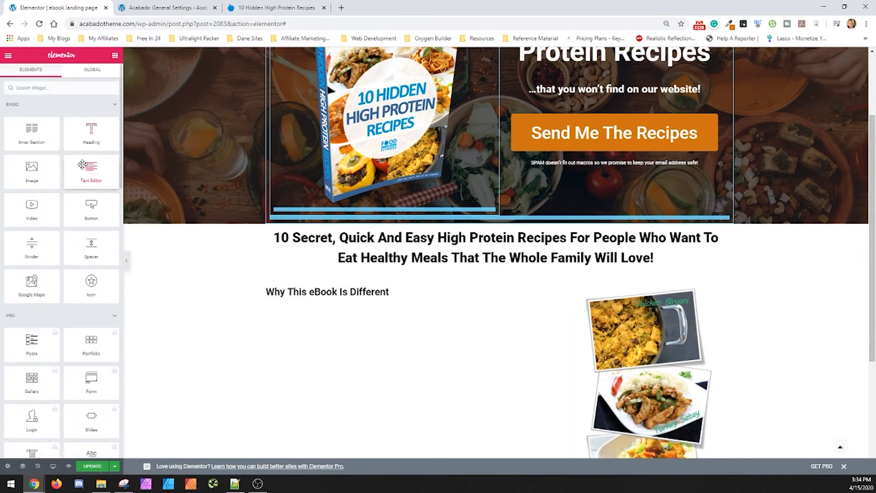
{"action": "left_click_drag", "start_coordinate": [82, 165], "coordinate": [336, 304]}
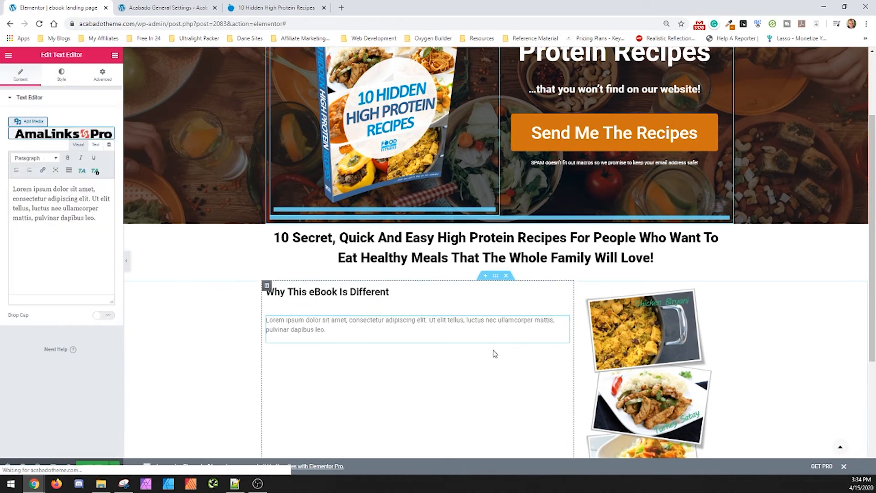
{"action": "left_click", "coordinate": [277, 8]}
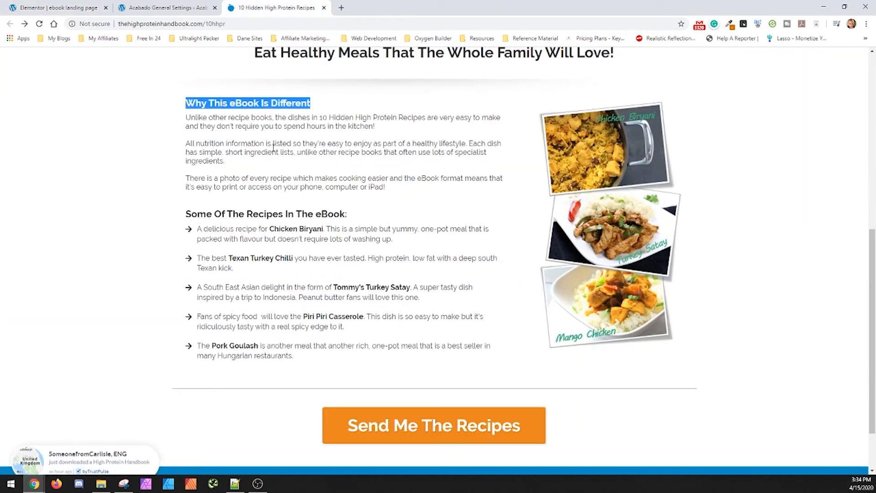
{"action": "mouse_move", "coordinate": [185, 117]}
{"action": "left_mouse_down"}
{"action": "mouse_move", "coordinate": [343, 144]}
{"action": "mouse_move", "coordinate": [374, 126]}
{"action": "mouse_move", "coordinate": [184, 115]}
{"action": "left_mouse_up"}
{"action": "left_click", "coordinate": [169, 7]}
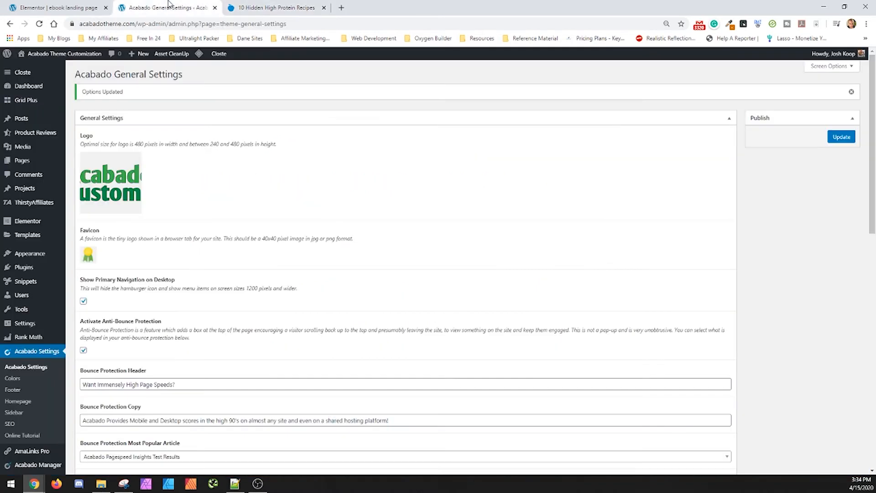
{"action": "left_click", "coordinate": [83, 4]}
Step: Replace the new widget's lorem ipsum with the copied "Unlike other recipe books" paragraph as unformatted text
{"action": "left_click", "coordinate": [336, 322]}
{"action": "key", "text": "ctrl+a"}
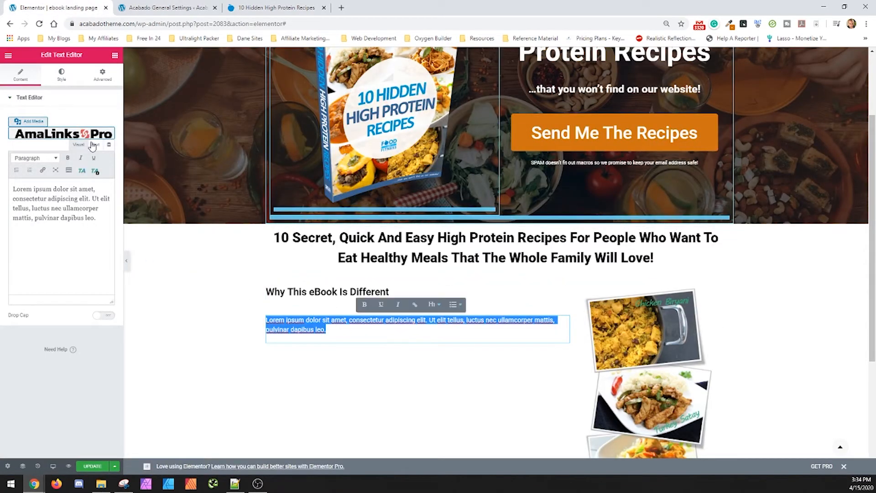
{"action": "left_click", "coordinate": [95, 145]}
{"action": "key", "text": "ctrl+a"}
{"action": "type", "text": "Unlike other recipe books, the dishes in 10 Hidden High Protein Recipes are very easy to make and they don’t require you to spend hours in the kitchen!"}
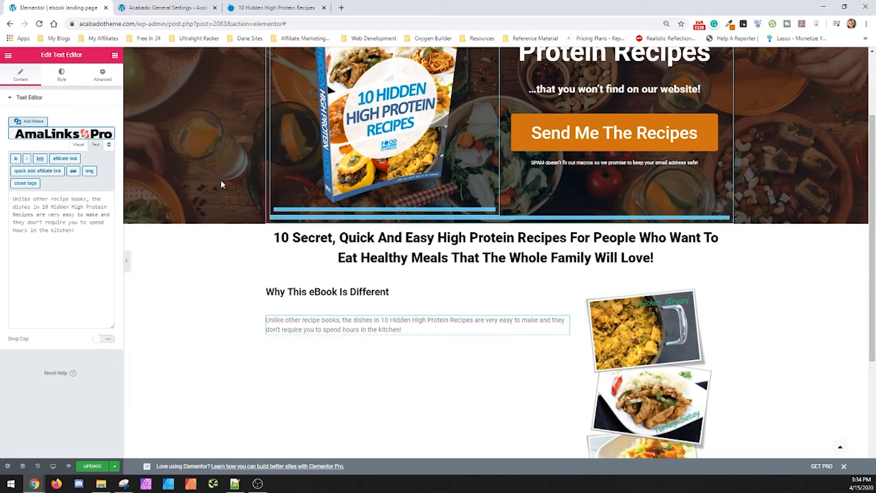
Step: Duplicate the paragraph widget twice in the left column, making three stacked text blocks
{"action": "right_click", "coordinate": [565, 325]}
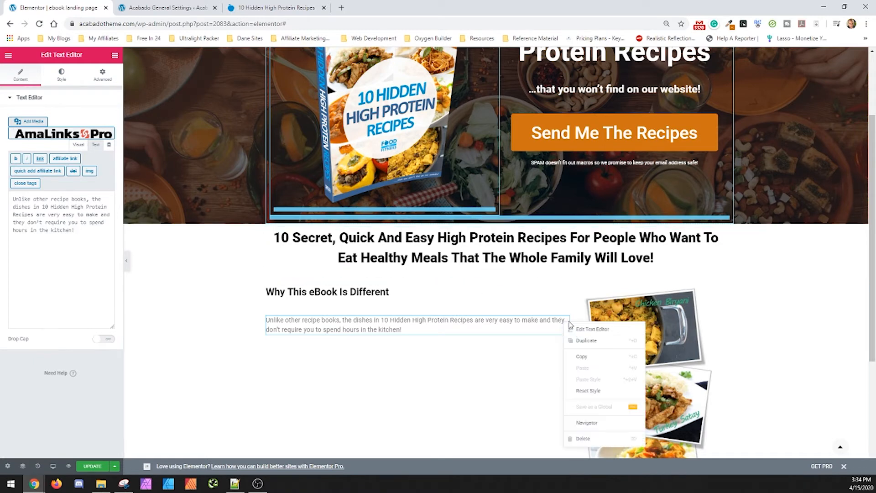
{"action": "left_click", "coordinate": [586, 340]}
{"action": "right_click", "coordinate": [565, 350]}
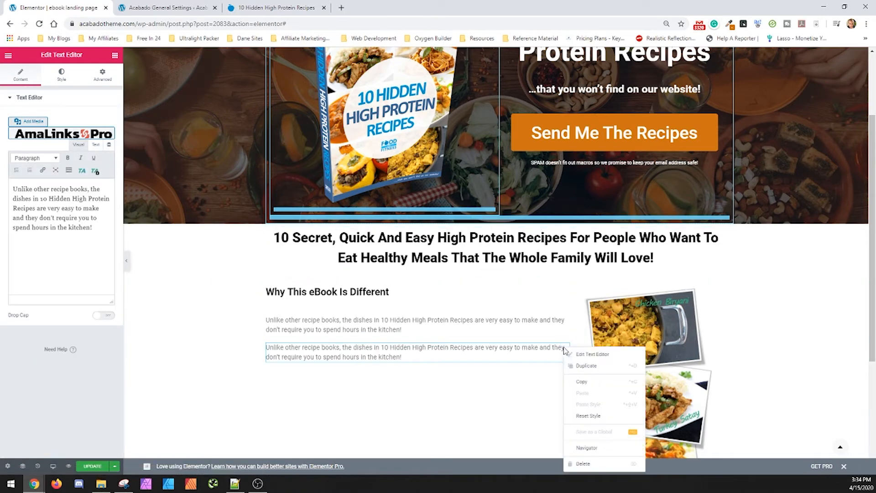
{"action": "left_click", "coordinate": [586, 365]}
Step: Replace the middle text block with the reference page's second paragraph, beginning "All nutrition information is listed"
{"action": "key", "text": "ctrl+3"}
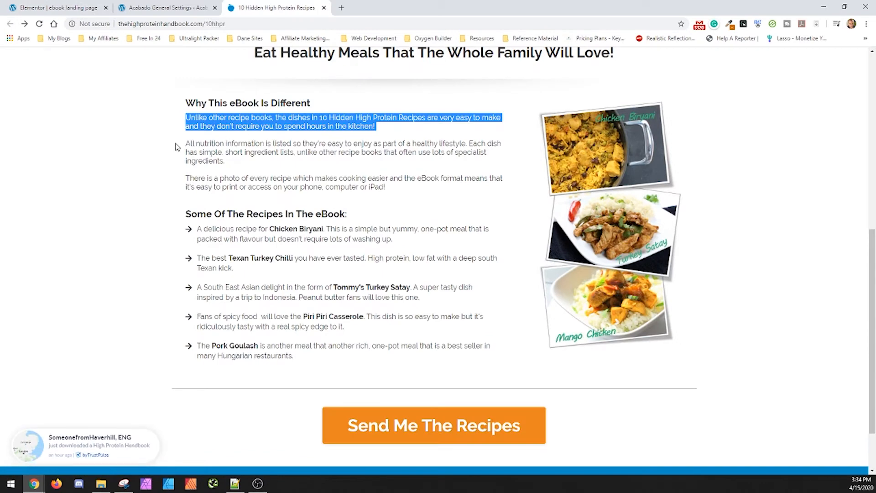
{"action": "left_click_drag", "start_coordinate": [183, 143], "coordinate": [228, 166]}
{"action": "key", "text": "ctrl+c"}
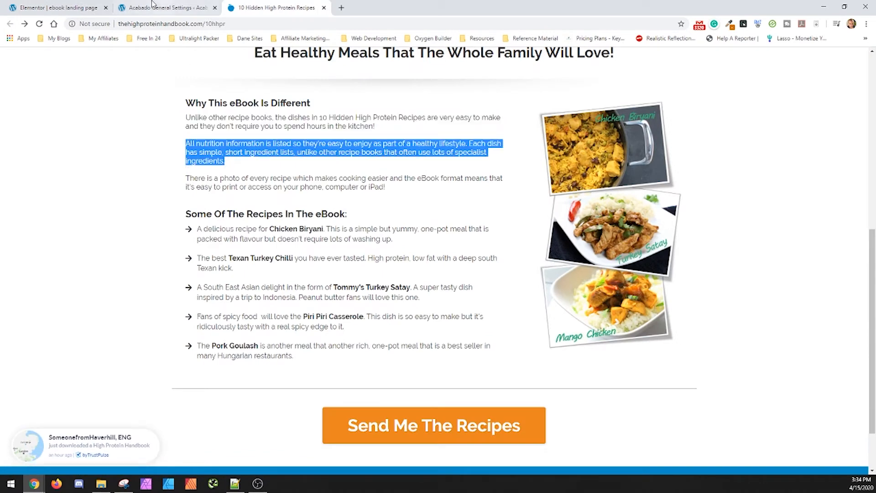
{"action": "left_click", "coordinate": [93, 7]}
{"action": "double_click", "coordinate": [330, 349]}
{"action": "key", "text": "ctrl+a"}
{"action": "key", "text": "ctrl+v"}
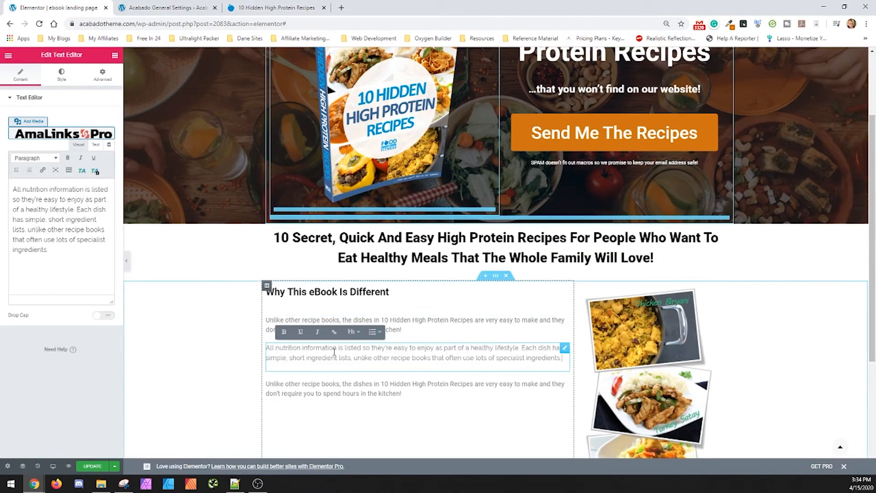
Step: Copy the reference page's third paragraph, beginning "There is a photo of every recipe"
{"action": "key", "text": "ctrl+3"}
{"action": "left_click", "coordinate": [196, 184]}
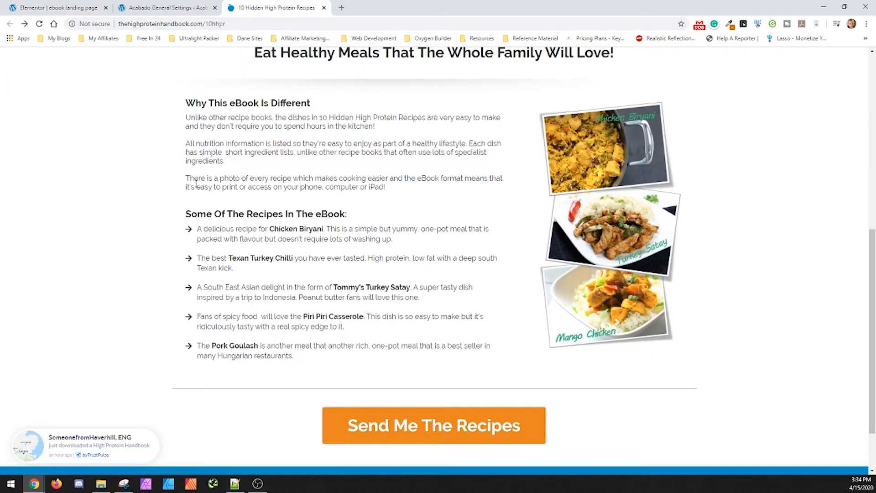
{"action": "double_click", "coordinate": [196, 183]}
{"action": "left_click_drag", "start_coordinate": [196, 183], "coordinate": [391, 187]}
{"action": "key", "text": "ctrl+c"}
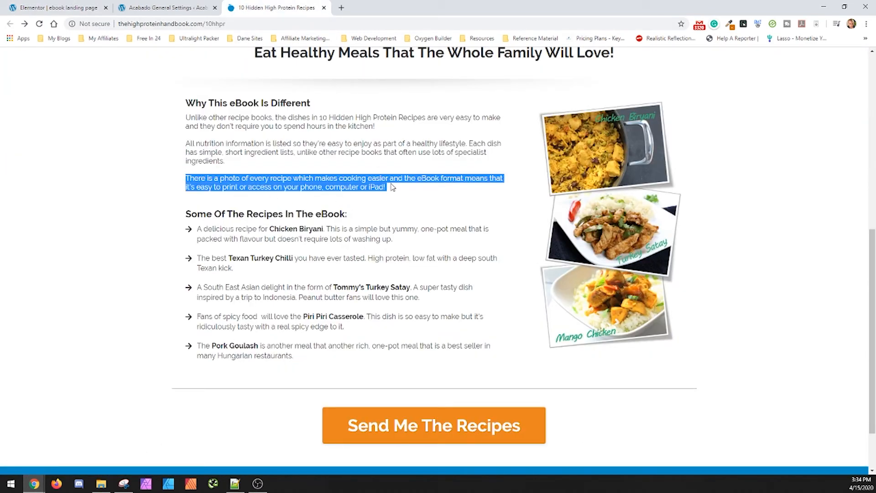
Step: Replace the third text block in the landing page's left column with the copied "There is a photo" paragraph as unformatted text
{"action": "left_click", "coordinate": [76, 6]}
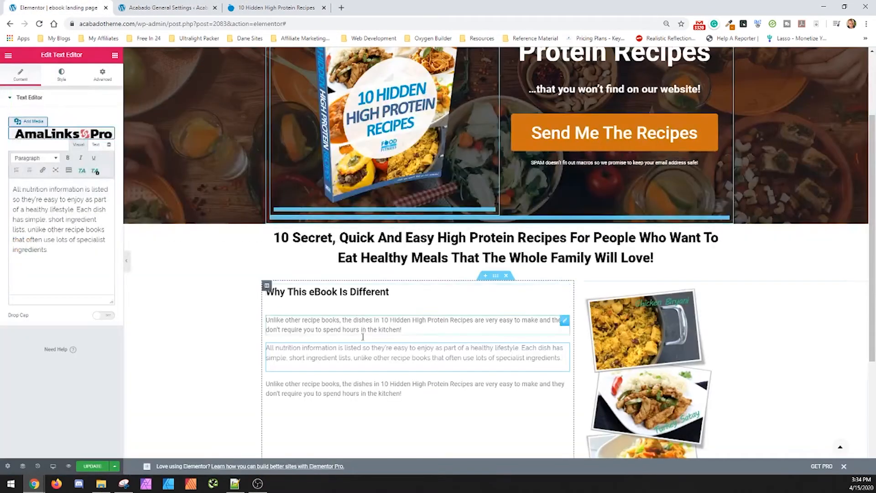
{"action": "triple_click", "coordinate": [360, 382]}
{"action": "key", "text": "ctrl+v"}
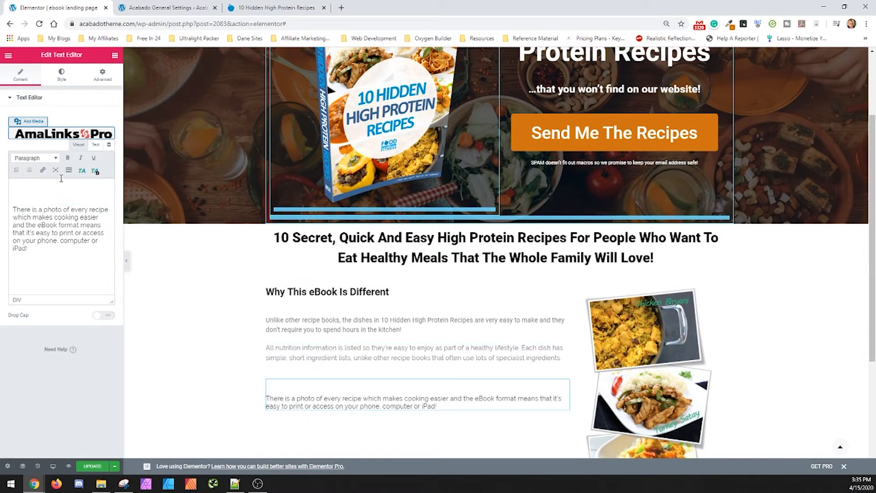
{"action": "left_click", "coordinate": [96, 144]}
{"action": "key", "text": "ctrl+a"}
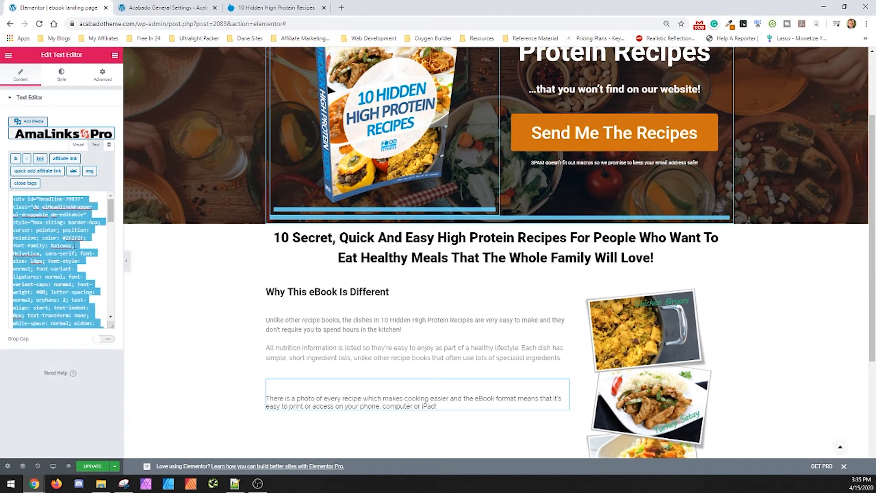
{"action": "key", "text": "ctrl+v"}
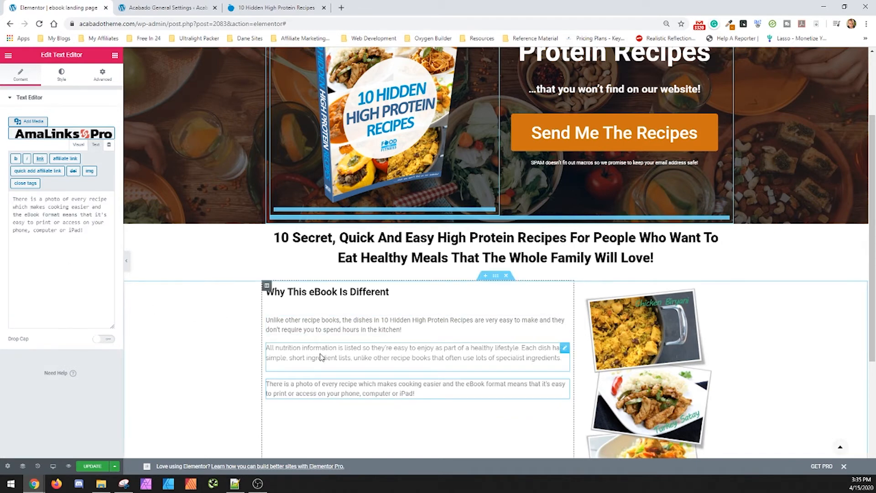
Step: Strip the pasted HTML styling from the middle "All nutrition information is listed" paragraph, keeping only its plain text
{"action": "left_click", "coordinate": [322, 356]}
{"action": "triple_click", "coordinate": [52, 240]}
{"action": "key", "text": "ctrl+c"}
{"action": "left_click", "coordinate": [95, 145]}
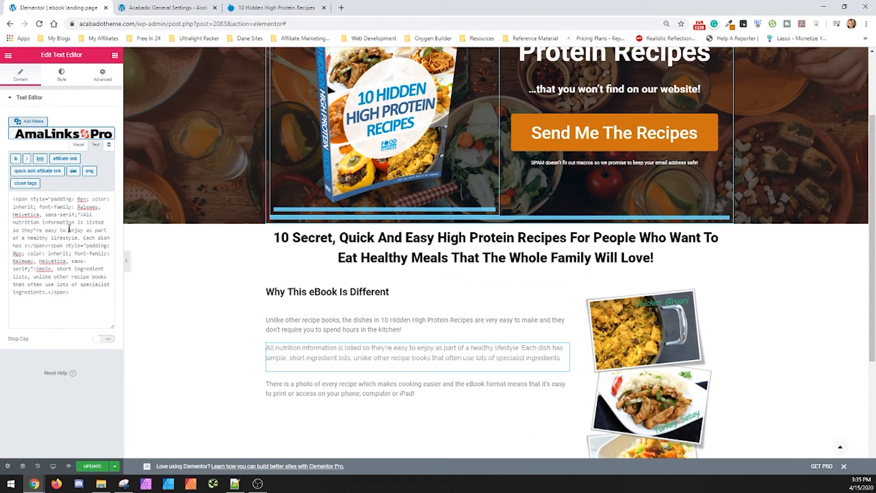
{"action": "key", "text": "ctrl+a"}
{"action": "key", "text": "ctrl+v"}
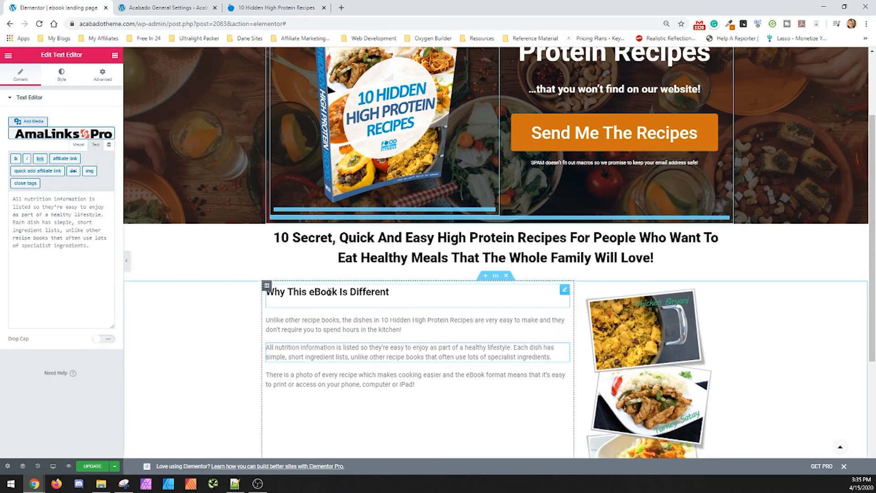
Step: Duplicate the "Why This eBook Is Different" heading and move the copy below the third paragraph
{"action": "left_click", "coordinate": [327, 294]}
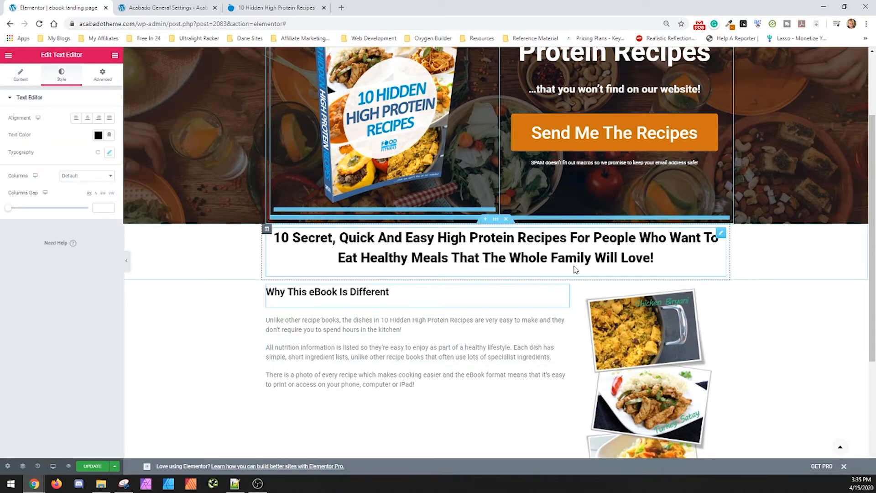
{"action": "left_click", "coordinate": [565, 290]}
{"action": "right_click", "coordinate": [566, 292]}
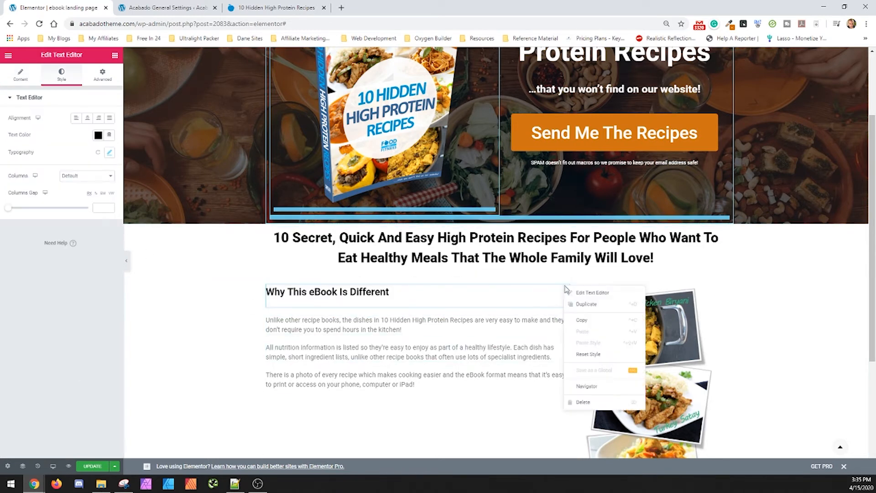
{"action": "left_click", "coordinate": [578, 305]}
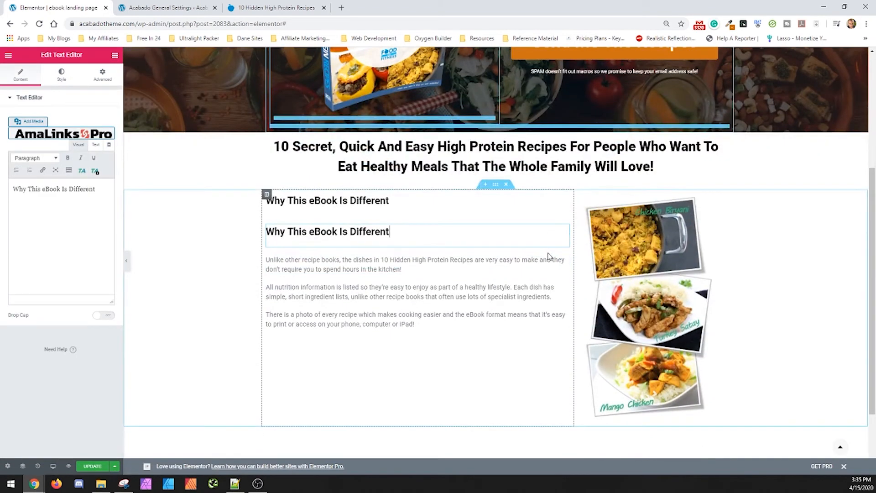
{"action": "left_click_drag", "start_coordinate": [565, 233], "coordinate": [411, 315]}
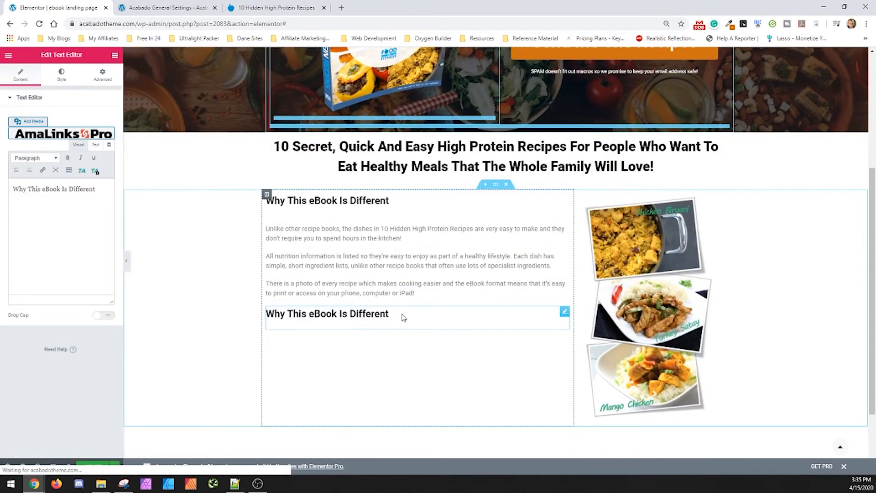
Step: Replace the duplicated heading's text with the reference page's "Some Of The Recipes In The eBook:" as unformatted text
{"action": "left_click", "coordinate": [300, 5]}
{"action": "left_click_drag", "start_coordinate": [185, 213], "coordinate": [351, 213]}
{"action": "key", "text": "ctrl+c"}
{"action": "left_click", "coordinate": [91, 8]}
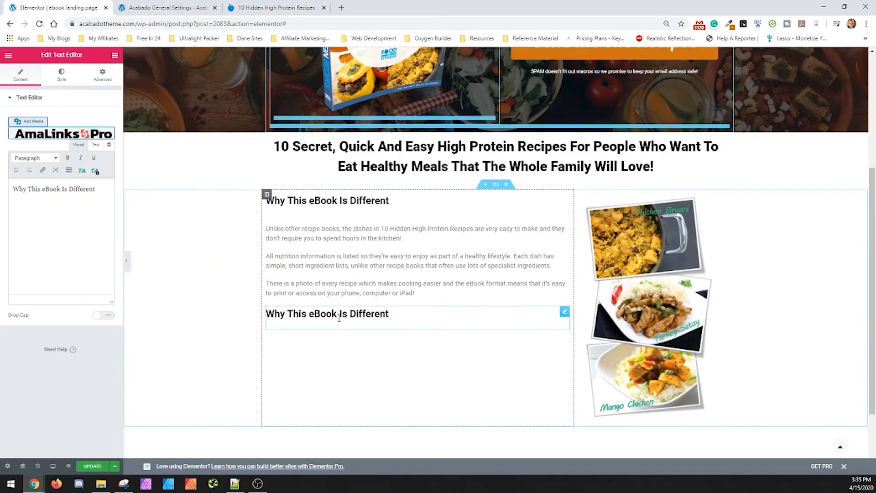
{"action": "triple_click", "coordinate": [386, 316]}
{"action": "key", "text": "ctrl+v"}
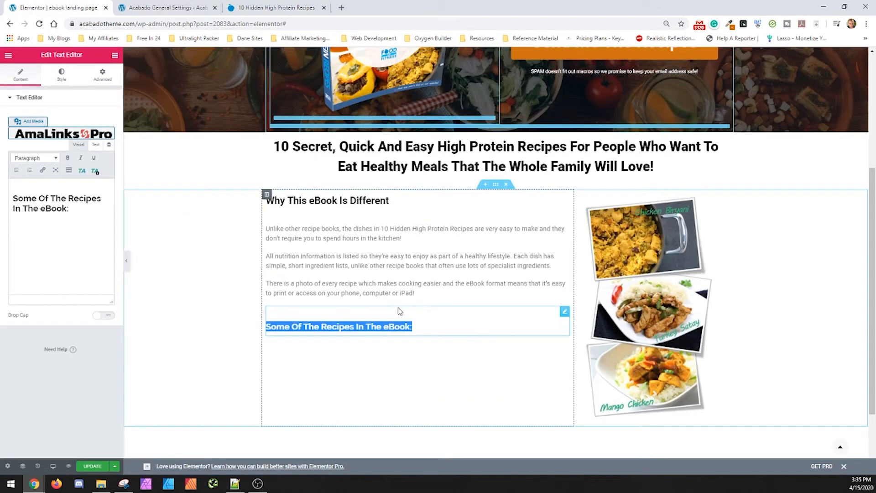
{"action": "left_click", "coordinate": [95, 144]}
{"action": "key", "text": "ctrl+a"}
{"action": "key", "text": "ctrl+v"}
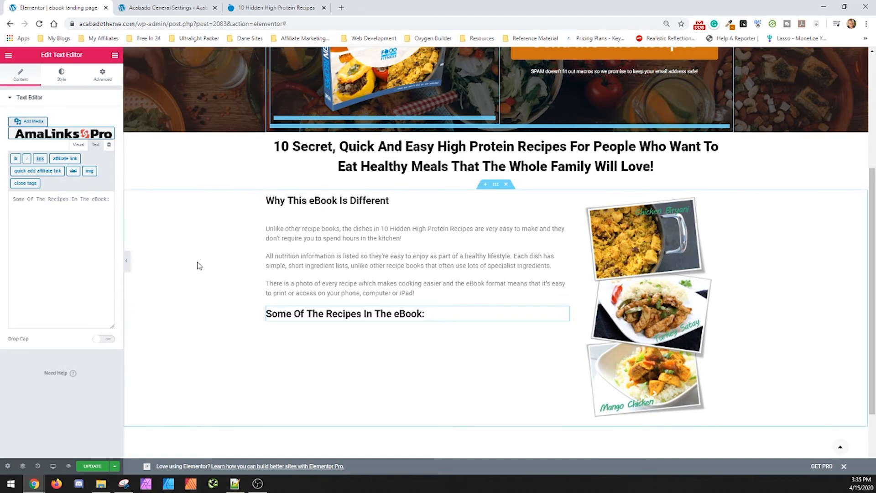
{"action": "left_click", "coordinate": [285, 262]}
Step: Copy the Chicken Biryani description, the first item of the recipe list on the reference page
{"action": "scroll", "coordinate": [339, 272], "scroll_direction": "down", "scroll_amount": 2}
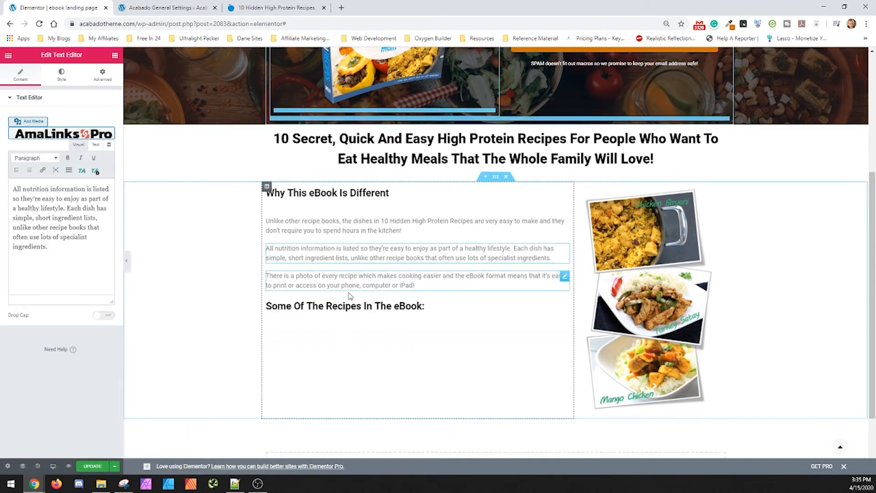
{"action": "left_click", "coordinate": [279, 6]}
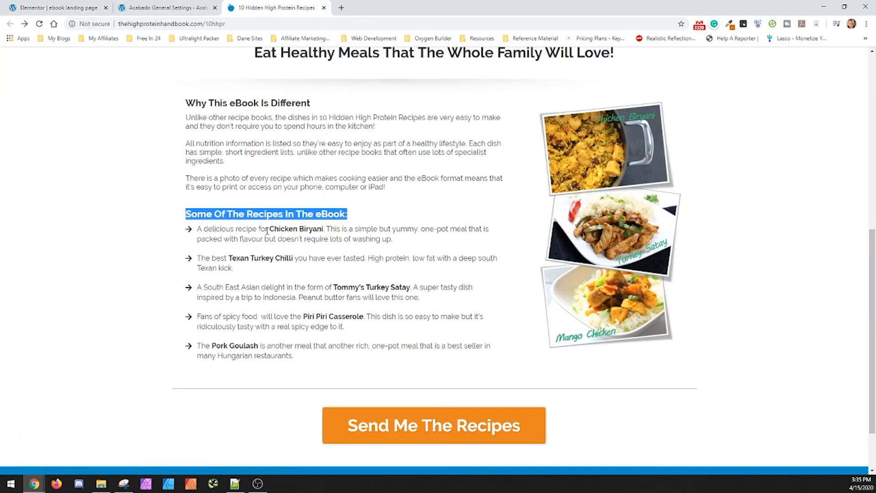
{"action": "left_click_drag", "start_coordinate": [415, 229], "coordinate": [197, 231]}
{"action": "left_click_drag", "start_coordinate": [288, 240], "coordinate": [305, 241]}
{"action": "left_click_drag", "start_coordinate": [433, 230], "coordinate": [346, 235]}
{"action": "left_click_drag", "start_coordinate": [398, 241], "coordinate": [191, 233]}
{"action": "key", "text": "ctrl+c"}
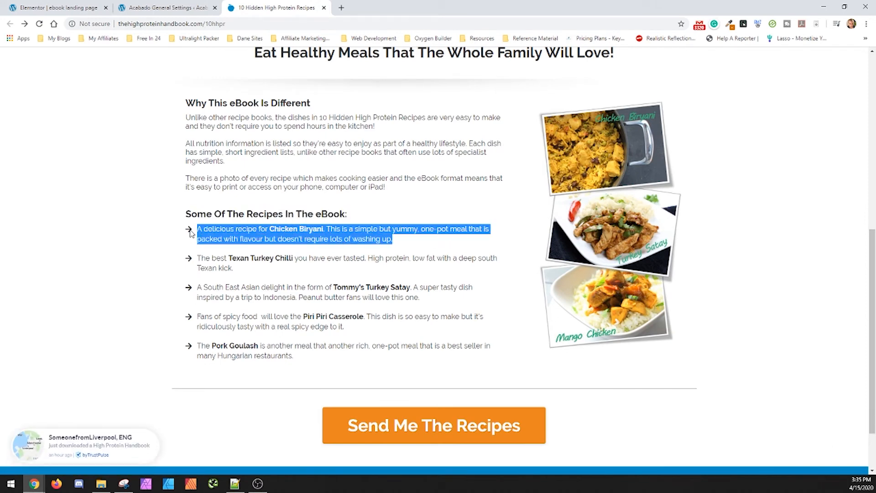
Step: Find the Icon List widget and add it below the "Some Of The Recipes In The eBook:" heading
{"action": "left_click", "coordinate": [75, 5]}
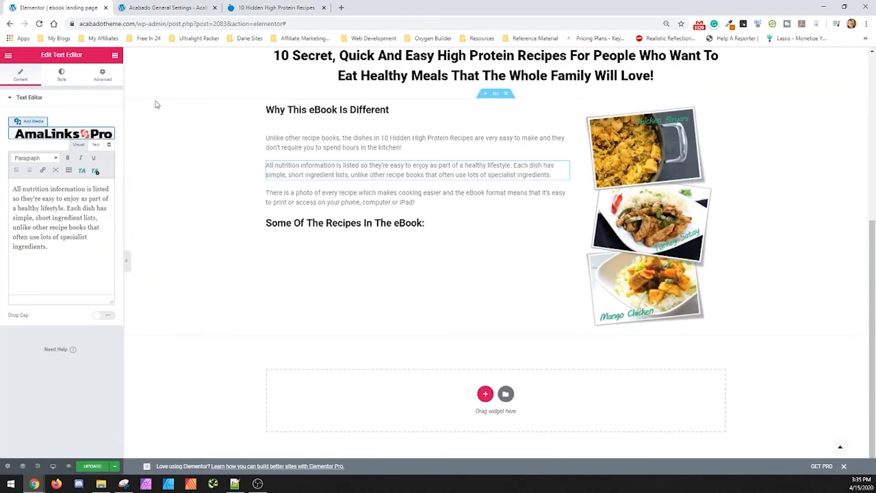
{"action": "left_click", "coordinate": [114, 56]}
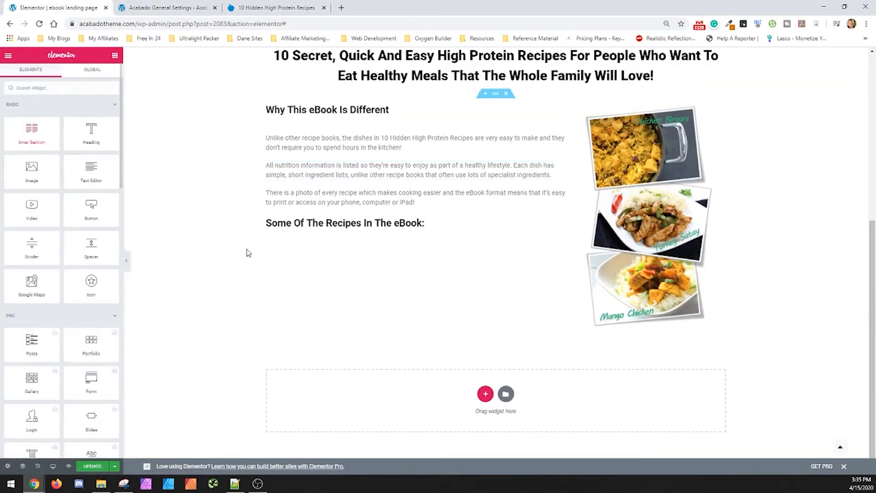
{"action": "left_click_drag", "start_coordinate": [31, 132], "coordinate": [338, 254]}
{"action": "scroll", "coordinate": [64, 274], "scroll_direction": "down", "scroll_amount": 3}
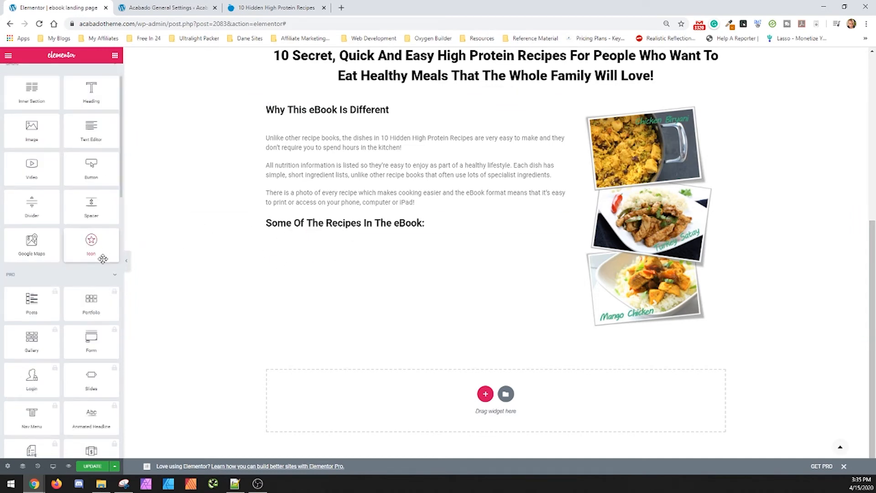
{"action": "scroll", "coordinate": [64, 292], "scroll_direction": "down", "scroll_amount": 7}
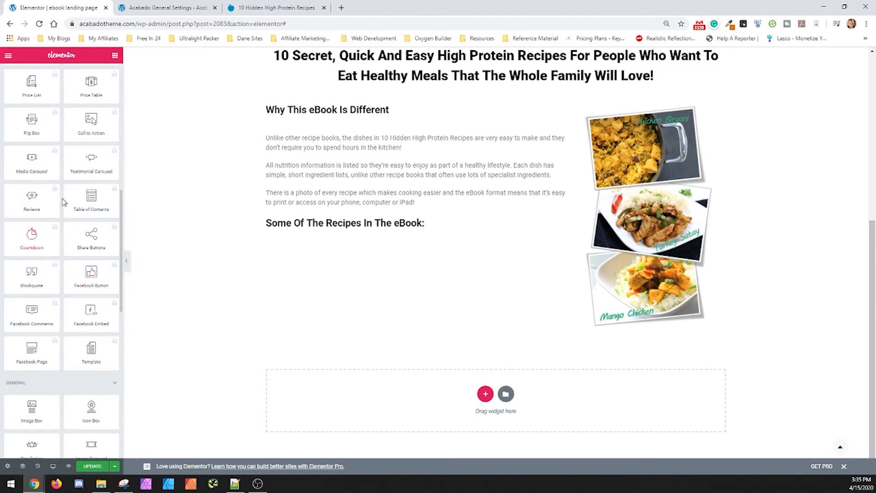
{"action": "scroll", "coordinate": [68, 142], "scroll_direction": "up", "scroll_amount": 10}
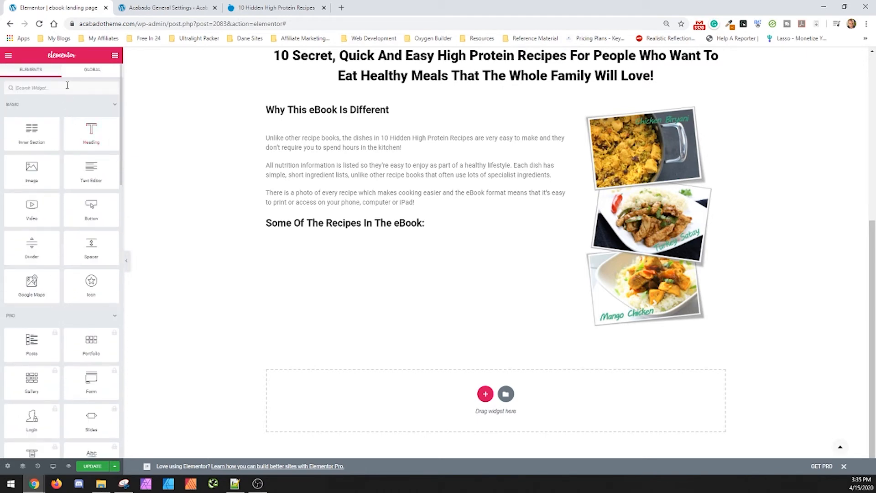
{"action": "type", "text": "ic"}
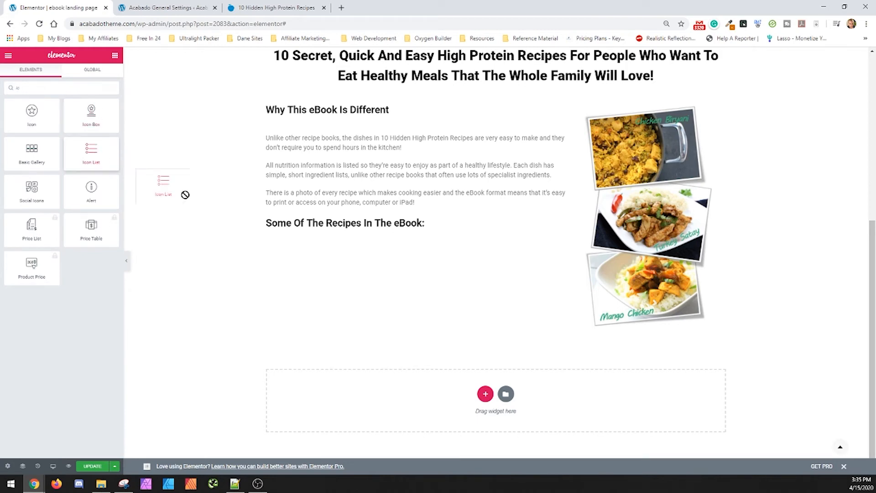
{"action": "left_click_drag", "start_coordinate": [185, 195], "coordinate": [396, 242]}
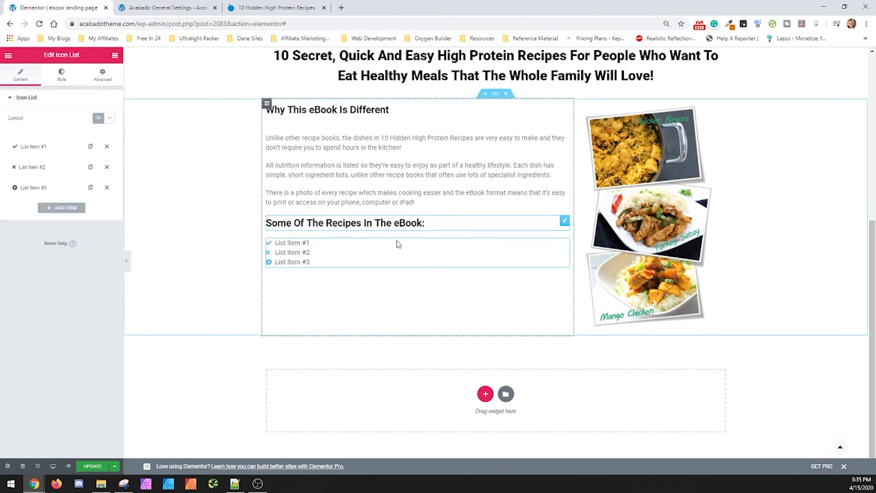
Step: Give the first list item the "Arrow circle right" icon and the copied Chicken Biryani description as its text
{"action": "left_click", "coordinate": [51, 148]}
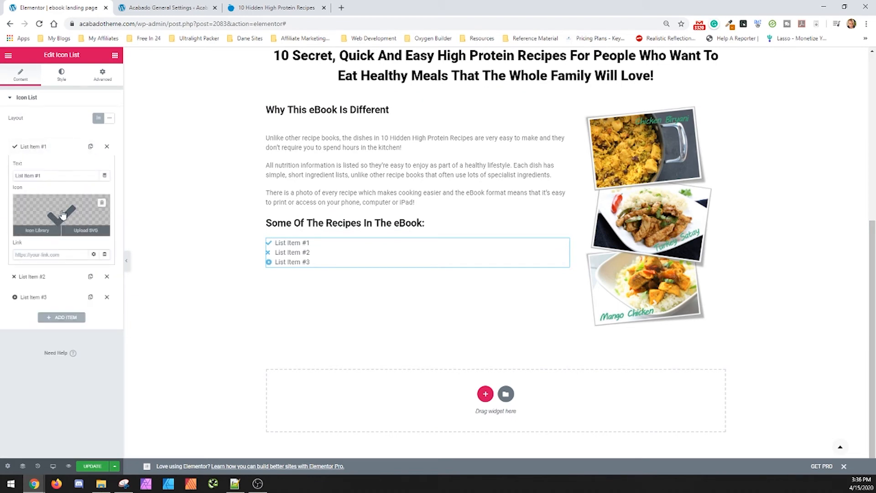
{"action": "left_click", "coordinate": [254, 10]}
{"action": "left_click", "coordinate": [81, 6]}
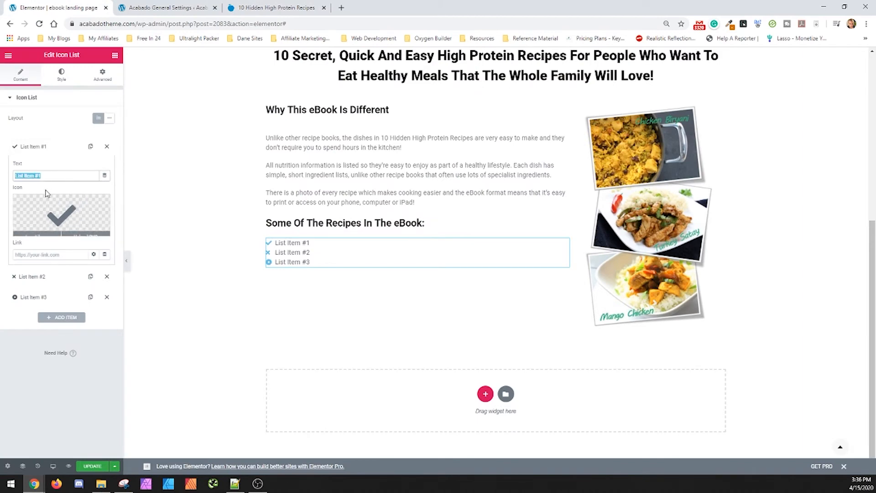
{"action": "left_click", "coordinate": [39, 231]}
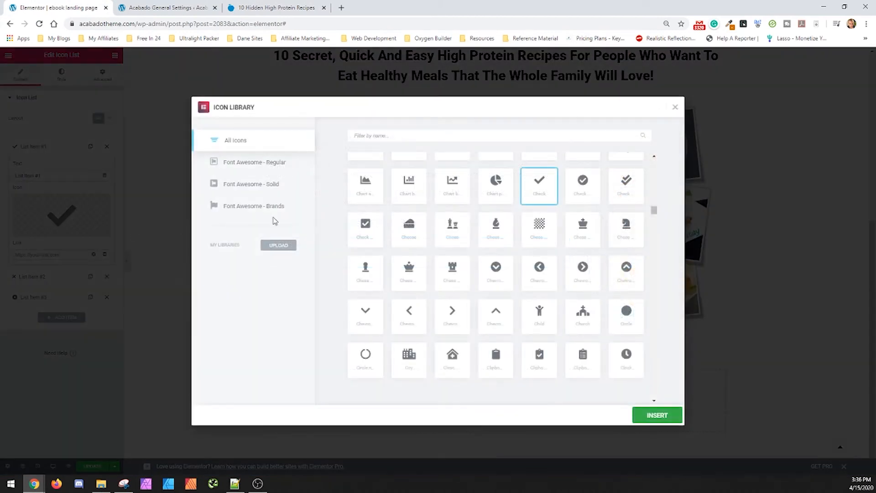
{"action": "left_click", "coordinate": [432, 135]}
{"action": "type", "text": "arr"}
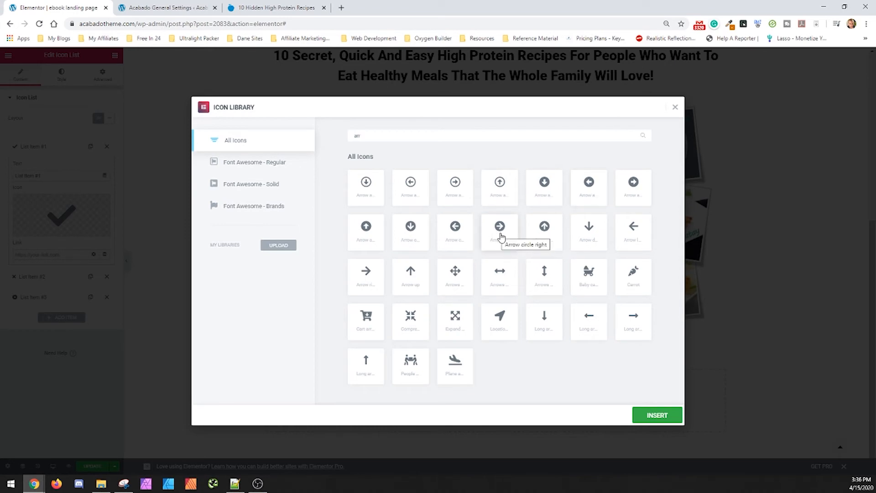
{"action": "left_click", "coordinate": [500, 237]}
{"action": "left_click", "coordinate": [666, 416]}
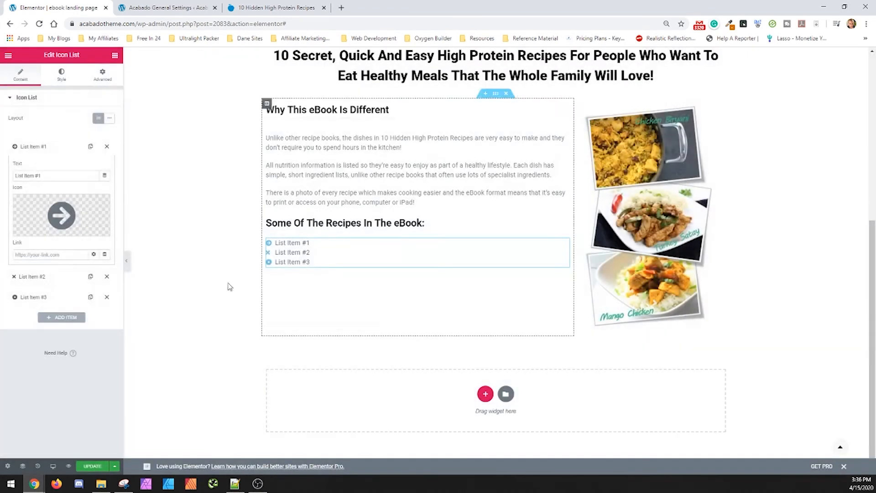
{"action": "triple_click", "coordinate": [48, 175]}
{"action": "key", "text": "ctrl+v"}
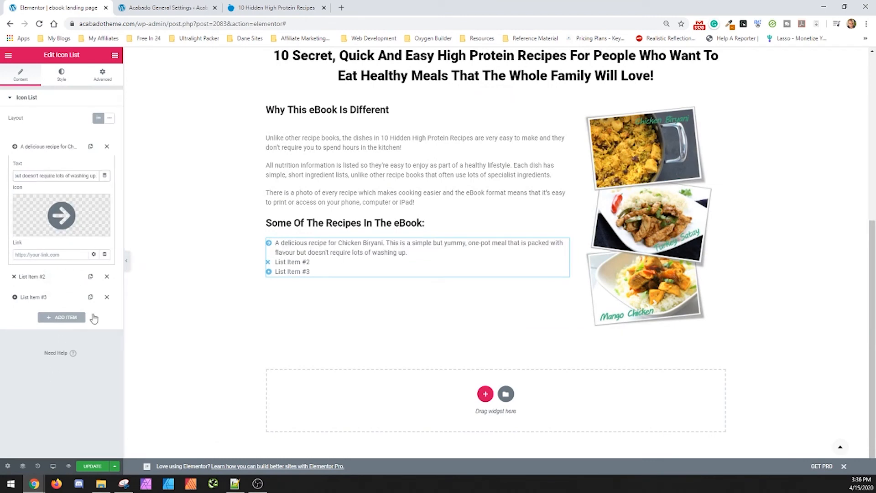
Step: Copy the reference page's Texan Turkey Chilli description and add two more items to the icon list
{"action": "left_click", "coordinate": [275, 7]}
{"action": "triple_click", "coordinate": [231, 264]}
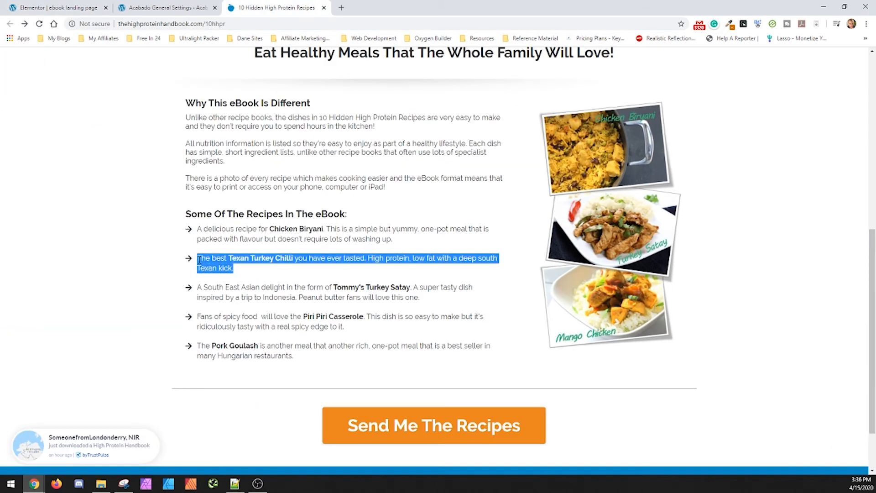
{"action": "left_click", "coordinate": [80, 7]}
{"action": "left_click", "coordinate": [72, 316]}
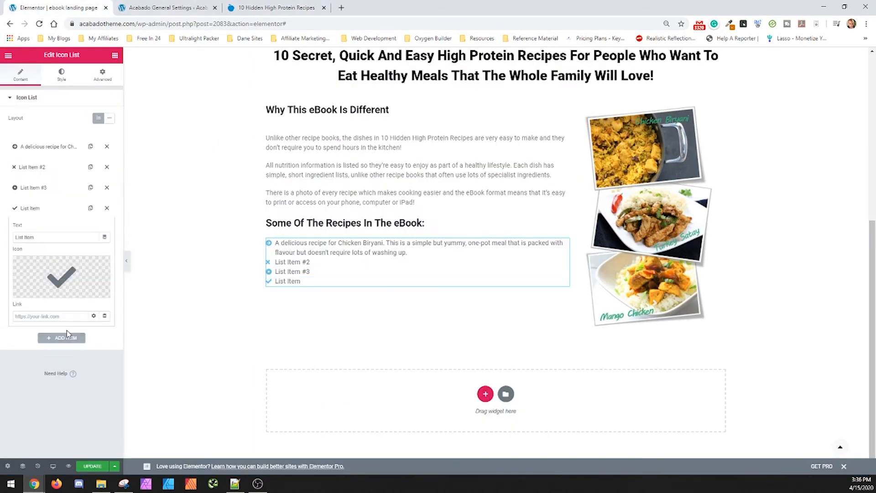
{"action": "left_click", "coordinate": [66, 338]}
Step: Give the second list item the "Arrow circle right" icon and the copied Texan Turkey Chilli description as its text
{"action": "left_click", "coordinate": [33, 168]}
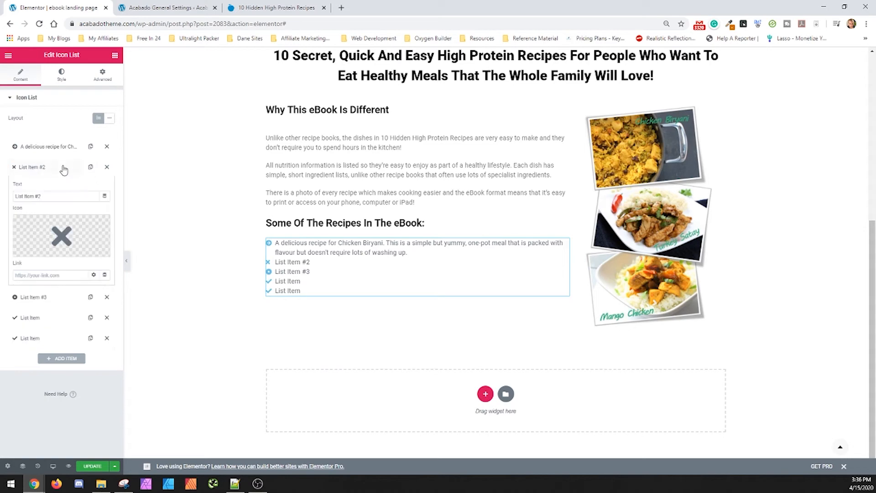
{"action": "left_click", "coordinate": [39, 250]}
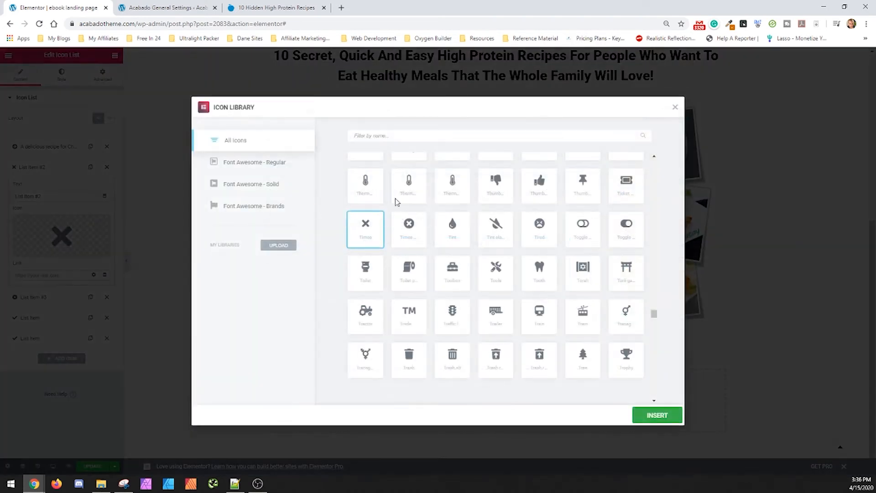
{"action": "type", "text": "arr"}
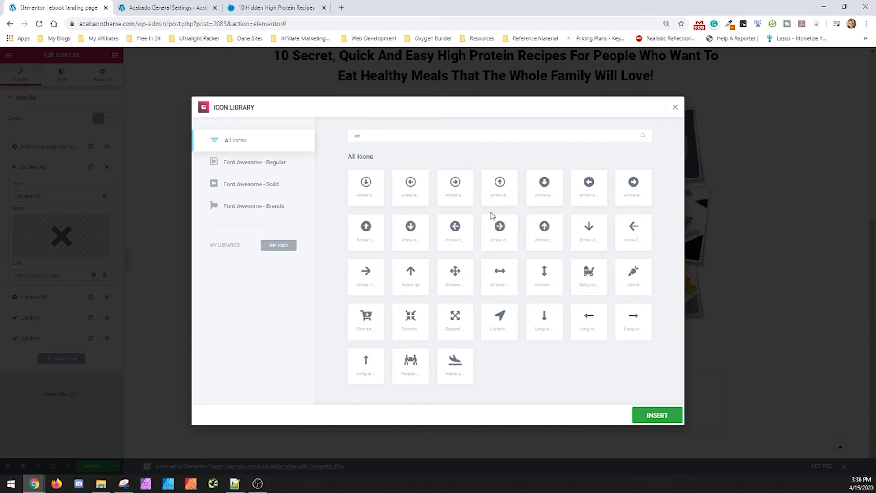
{"action": "left_click", "coordinate": [500, 229]}
{"action": "left_click", "coordinate": [634, 415]}
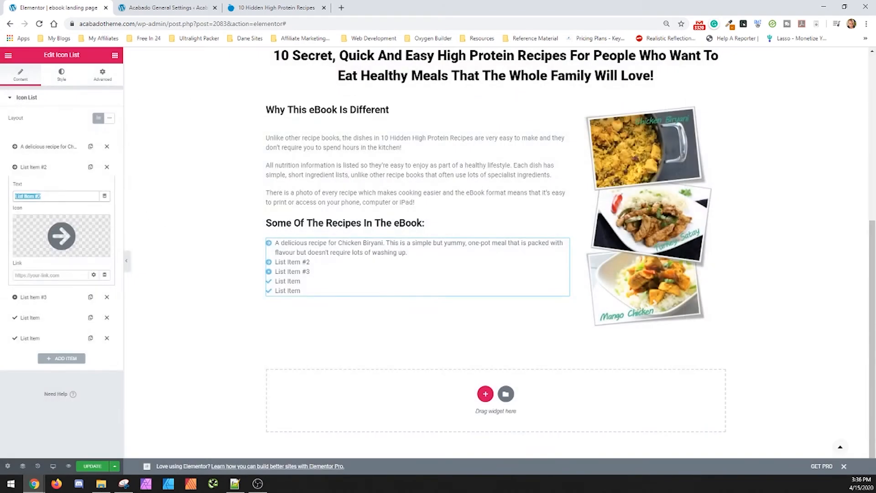
Step: Copy the Turkey Satay description, the third item of the recipe list on the reference page
{"action": "left_click", "coordinate": [274, 8]}
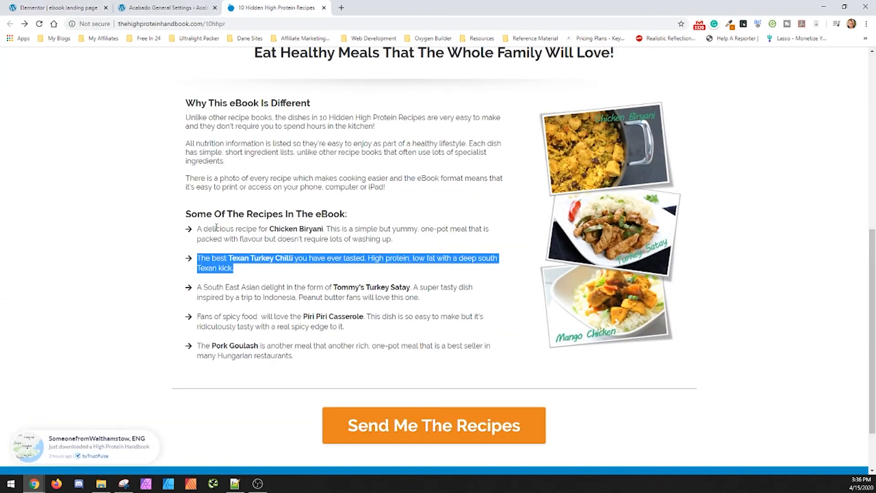
{"action": "left_click_drag", "start_coordinate": [451, 299], "coordinate": [196, 288]}
{"action": "key", "text": "ctrl+c"}
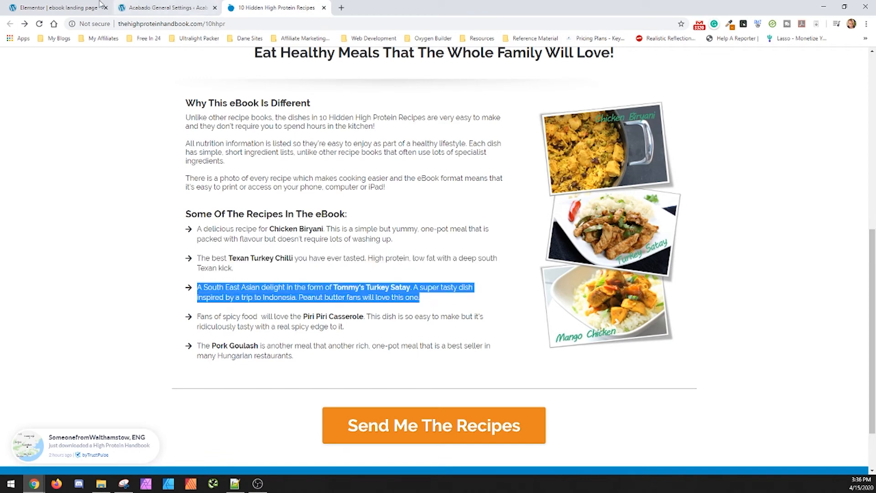
{"action": "left_click", "coordinate": [55, 7]}
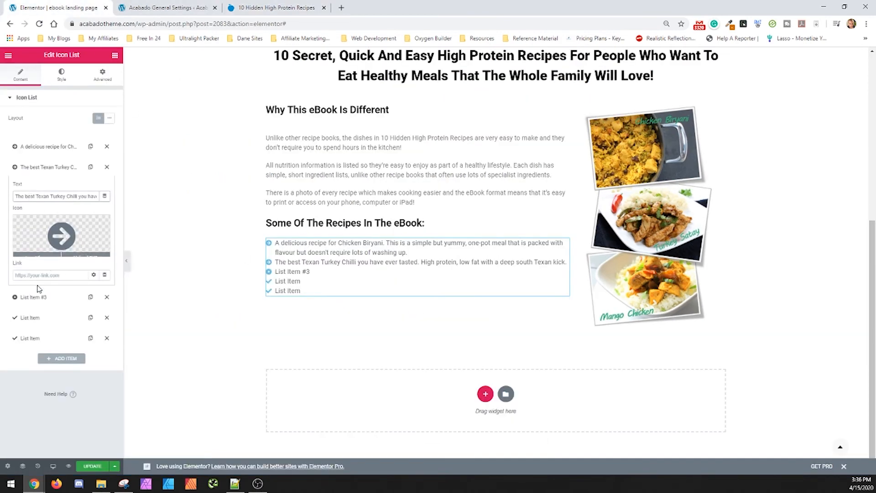
Step: Give the third list item the "Arrow circle right" icon and the copied Turkey Satay description as its text
{"action": "left_click", "coordinate": [51, 302]}
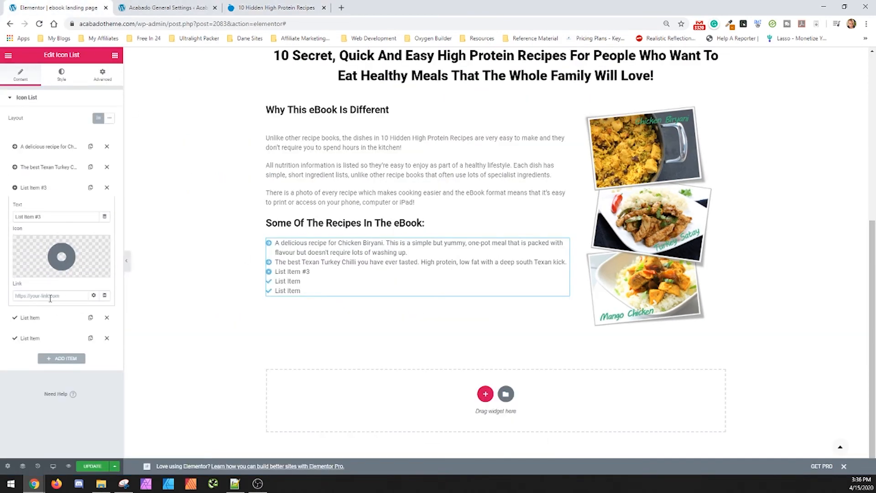
{"action": "left_click", "coordinate": [45, 268]}
{"action": "type", "text": "arr"}
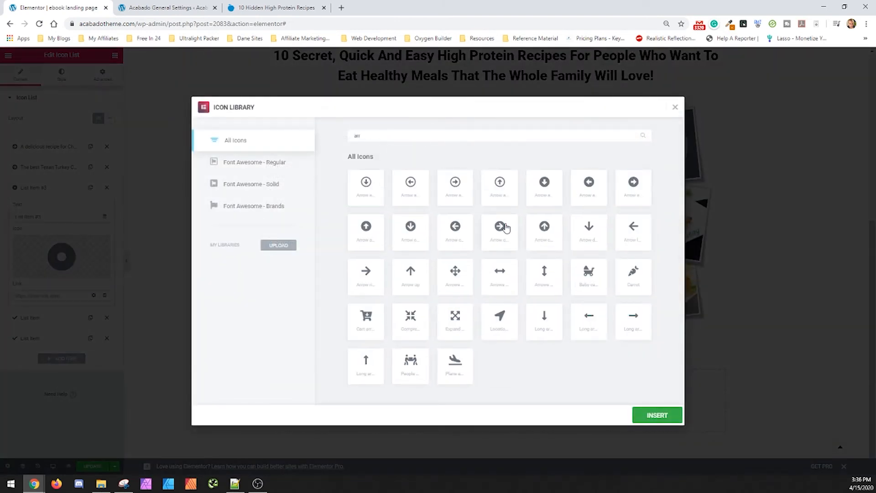
{"action": "left_click", "coordinate": [505, 227]}
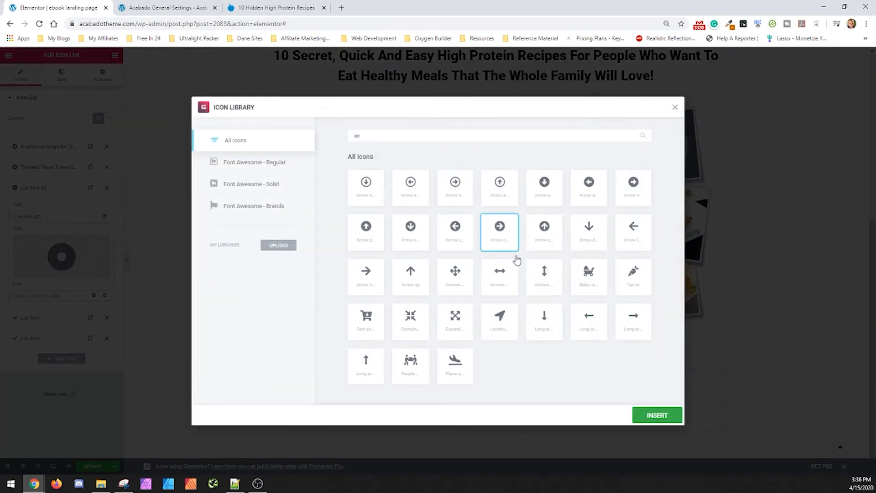
{"action": "left_click", "coordinate": [661, 416]}
{"action": "triple_click", "coordinate": [71, 216]}
{"action": "key", "text": "ctrl+v"}
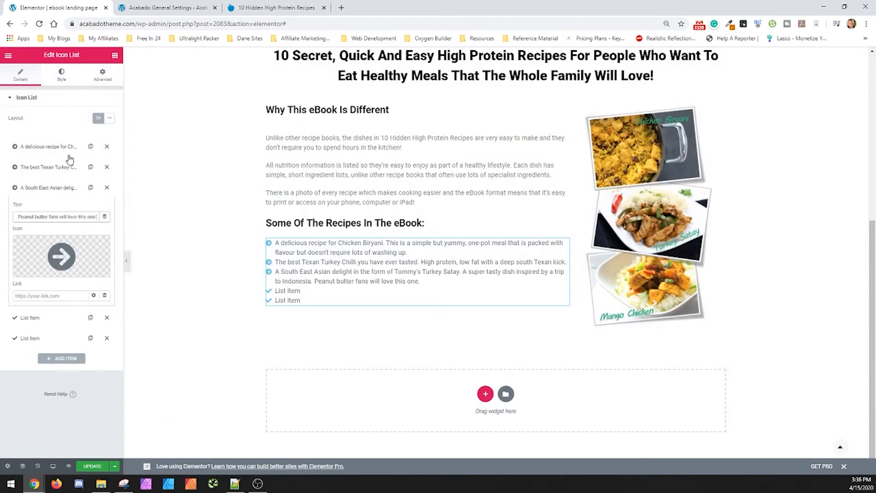
Step: Open the fourth list item for editing and copy the Piri Piri Casserole description from the reference page
{"action": "left_click", "coordinate": [67, 325]}
{"action": "left_click", "coordinate": [301, 9]}
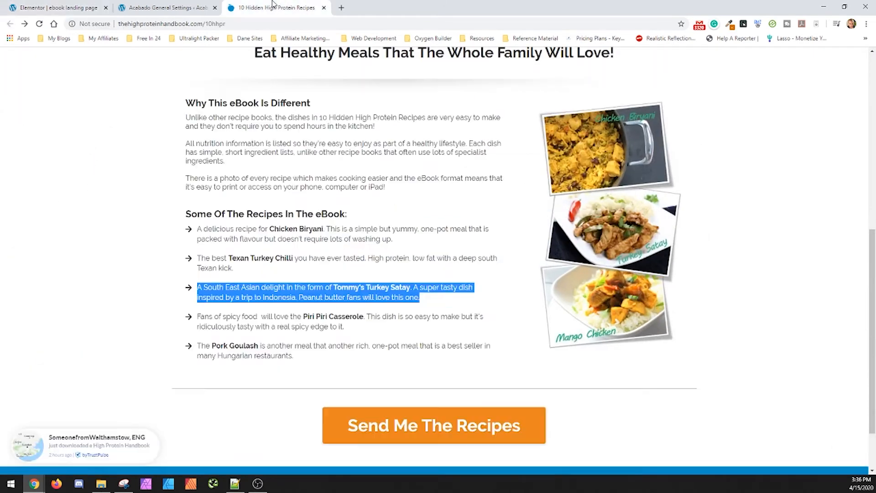
{"action": "left_click_drag", "start_coordinate": [345, 327], "coordinate": [197, 316]}
{"action": "key", "text": "ctrl+c"}
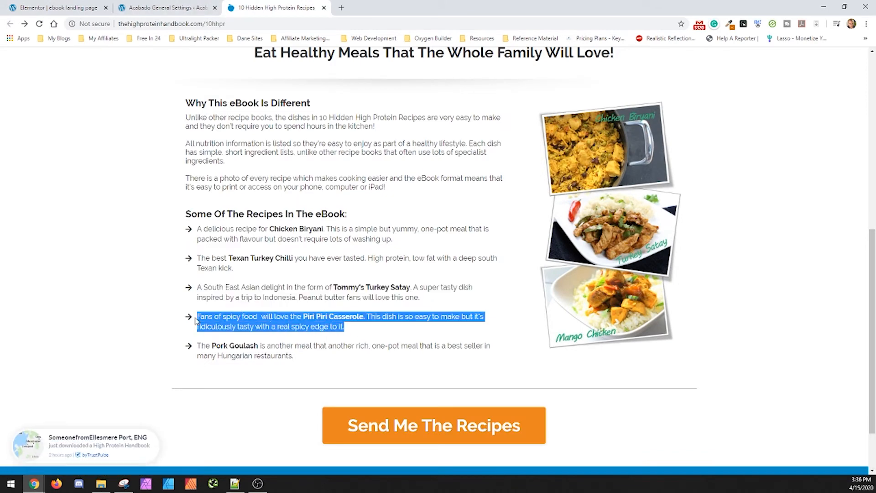
Step: Give the fourth list item the copied Piri Piri Casserole text and the "Arrow circle right" icon, and delete the unused fifth item
{"action": "left_click", "coordinate": [77, 3]}
{"action": "left_click", "coordinate": [62, 236]}
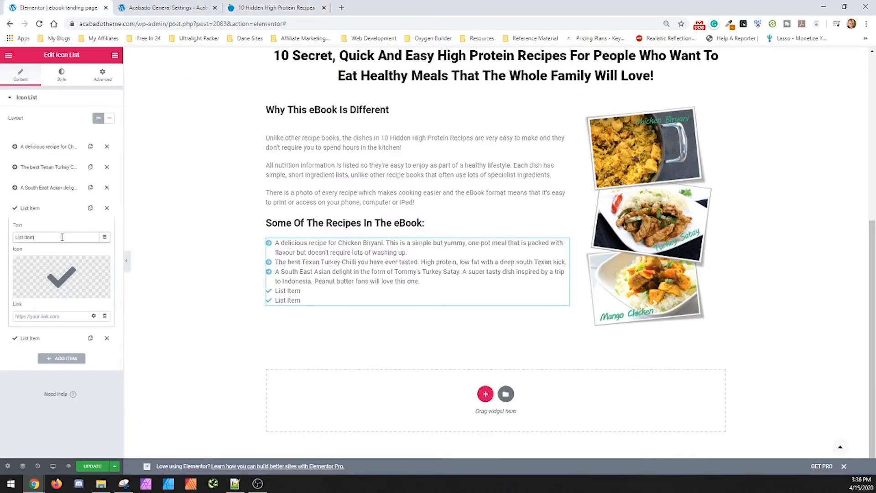
{"action": "key", "text": "ctrl+a"}
{"action": "key", "text": "ctrl+v"}
{"action": "left_click", "coordinate": [47, 293]}
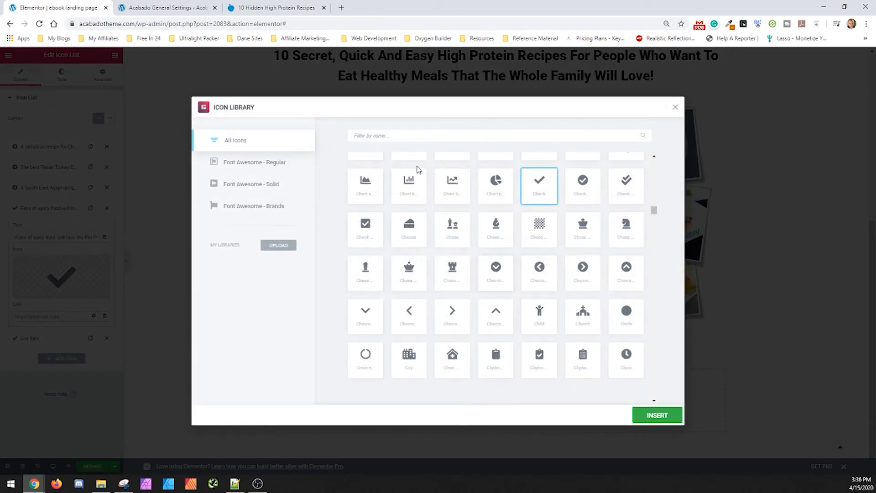
{"action": "left_click", "coordinate": [395, 136]}
{"action": "type", "text": "arr"}
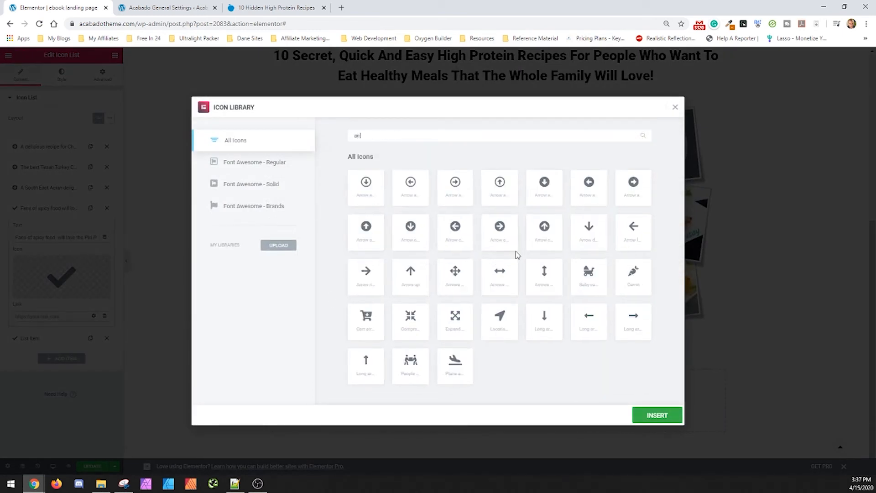
{"action": "left_click", "coordinate": [506, 239]}
{"action": "left_click", "coordinate": [657, 415]}
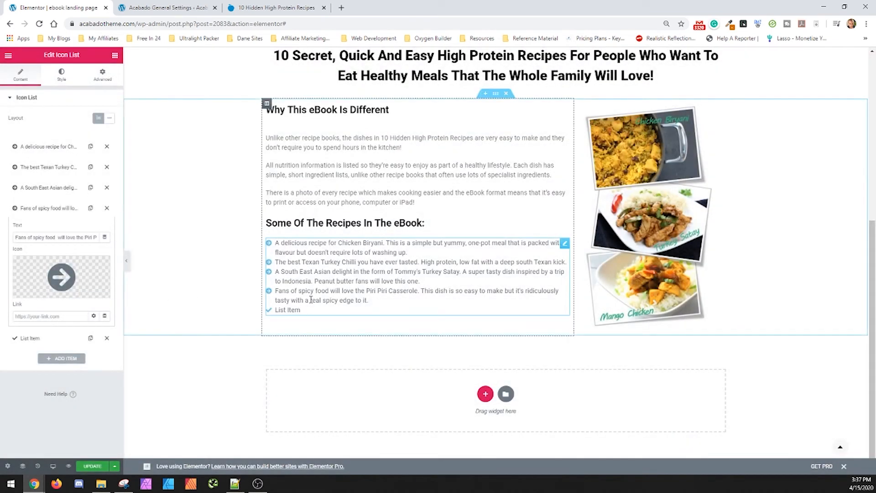
{"action": "left_click", "coordinate": [107, 338]}
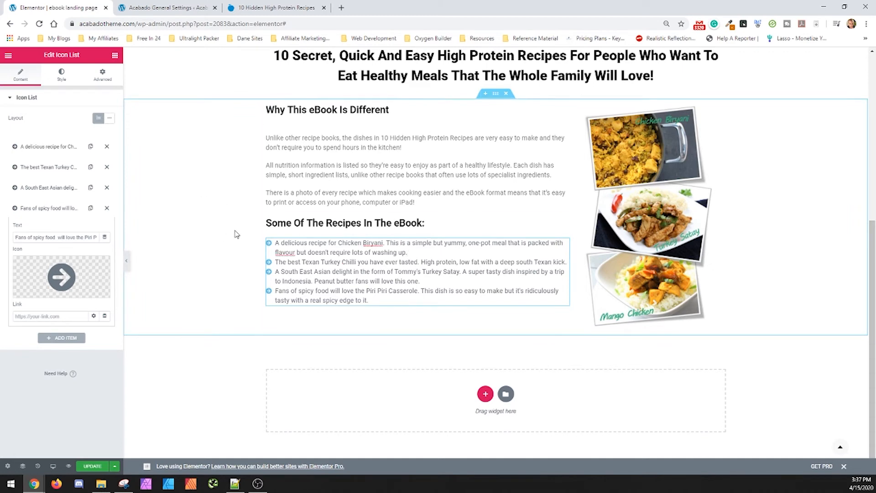
Step: Set the space between the icon list's items to 17 and compare the spacing with the reference page
{"action": "left_click", "coordinate": [61, 75]}
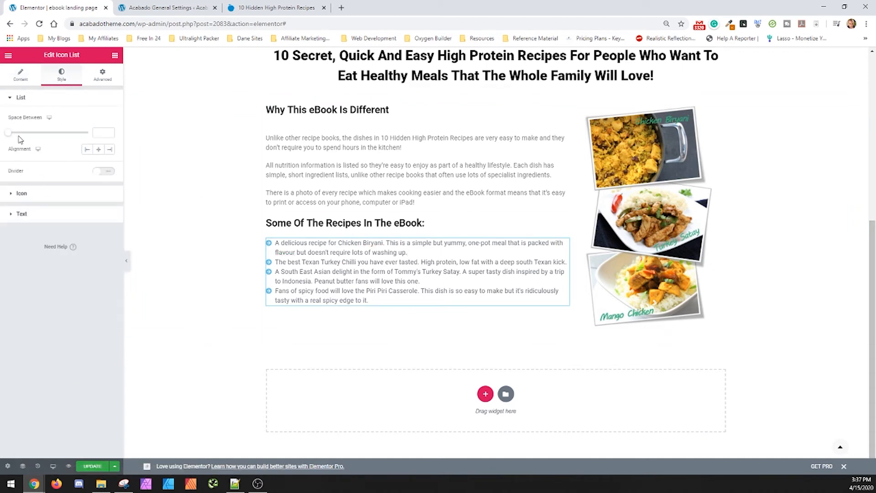
{"action": "left_click_drag", "start_coordinate": [10, 134], "coordinate": [35, 137]}
{"action": "left_click", "coordinate": [274, 7]}
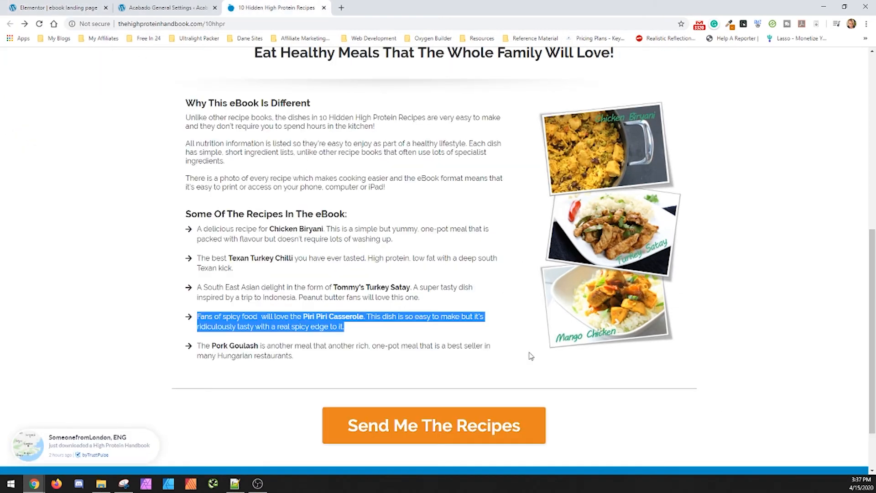
{"action": "left_click", "coordinate": [93, 7]}
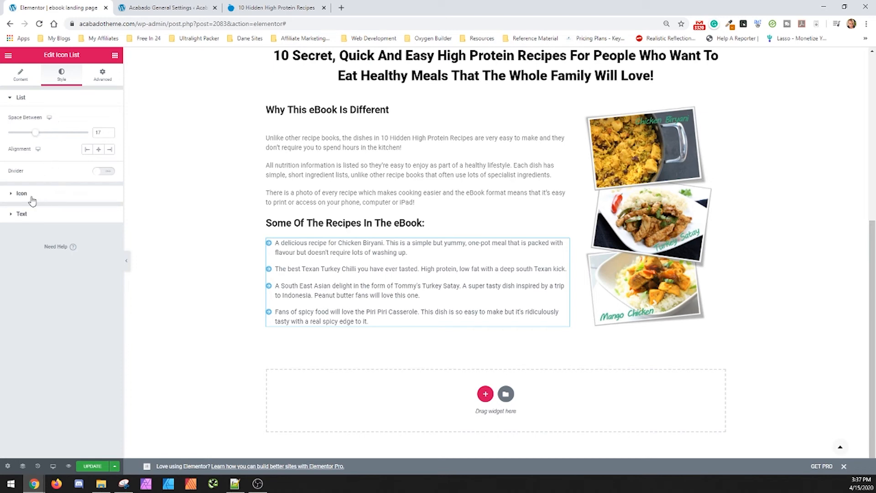
Step: Set the icon list's text indent to 13 and its text size to 18 px
{"action": "left_click", "coordinate": [31, 214]}
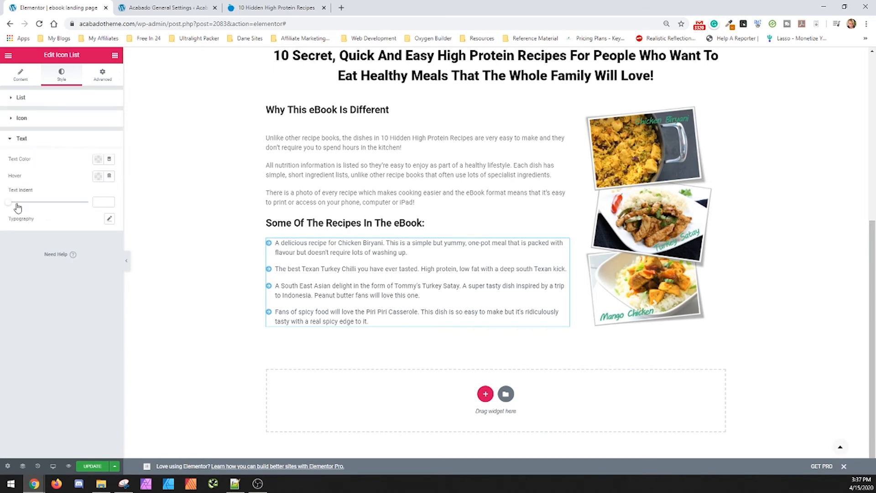
{"action": "left_click_drag", "start_coordinate": [10, 203], "coordinate": [28, 203]}
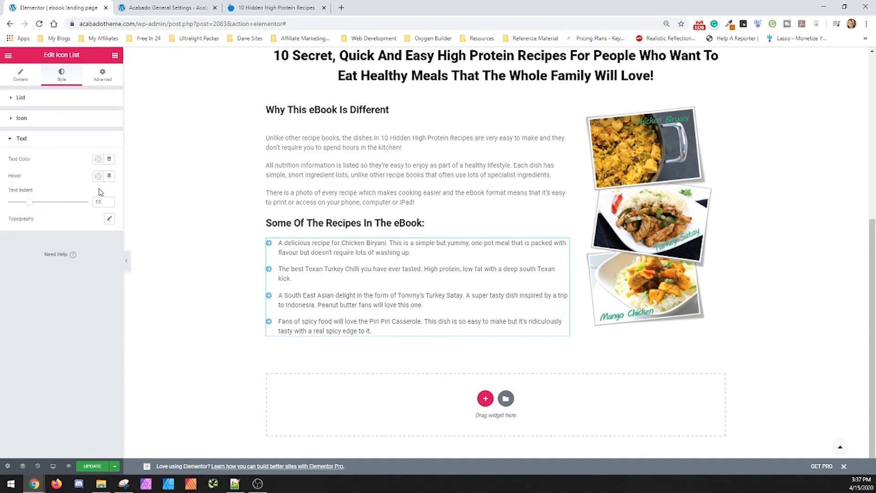
{"action": "left_click", "coordinate": [109, 218]}
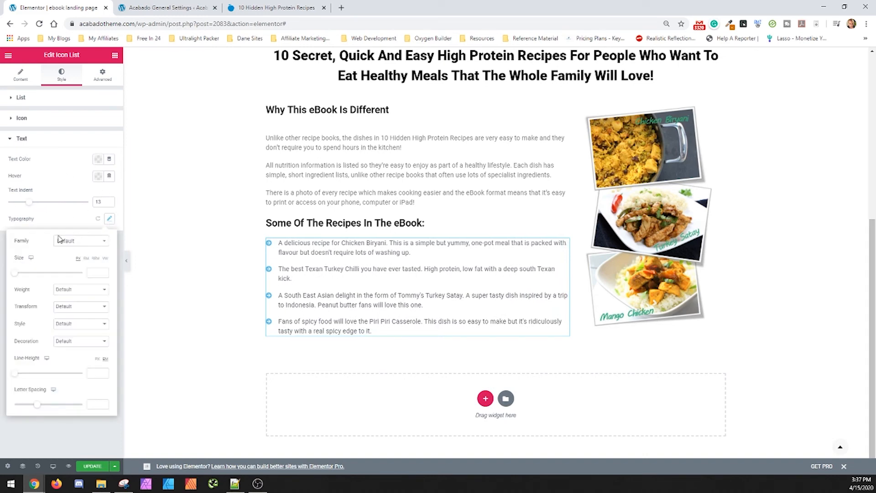
{"action": "left_click_drag", "start_coordinate": [18, 276], "coordinate": [22, 276]}
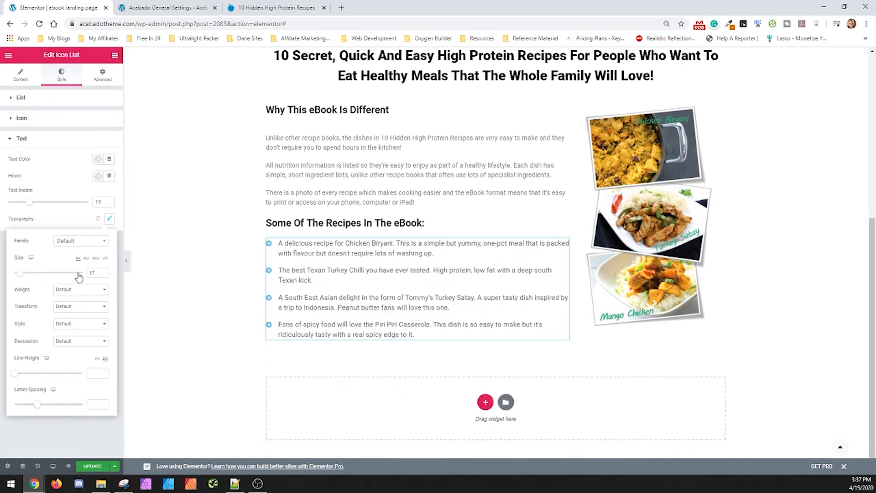
{"action": "type", "text": "8"}
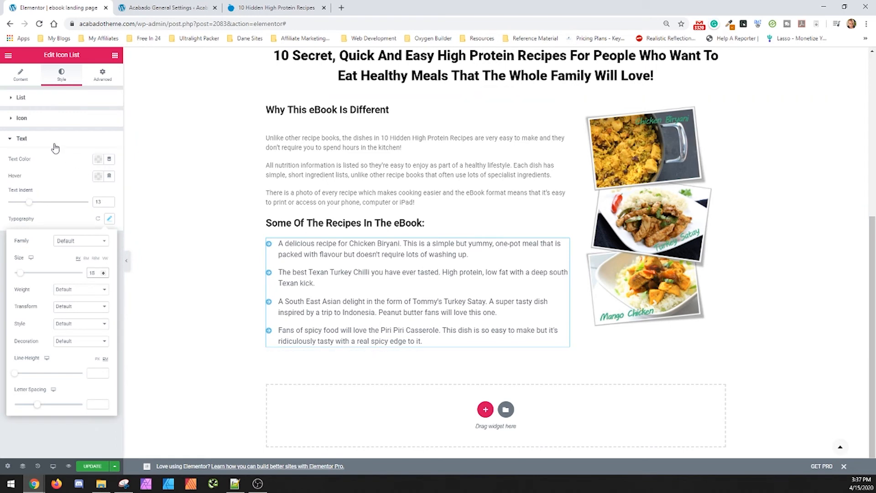
Step: Color the list's arrow icons light orange and compare them with the "Send Me The Recipes" button in the hero section
{"action": "left_click", "coordinate": [39, 121]}
{"action": "left_click", "coordinate": [97, 138]}
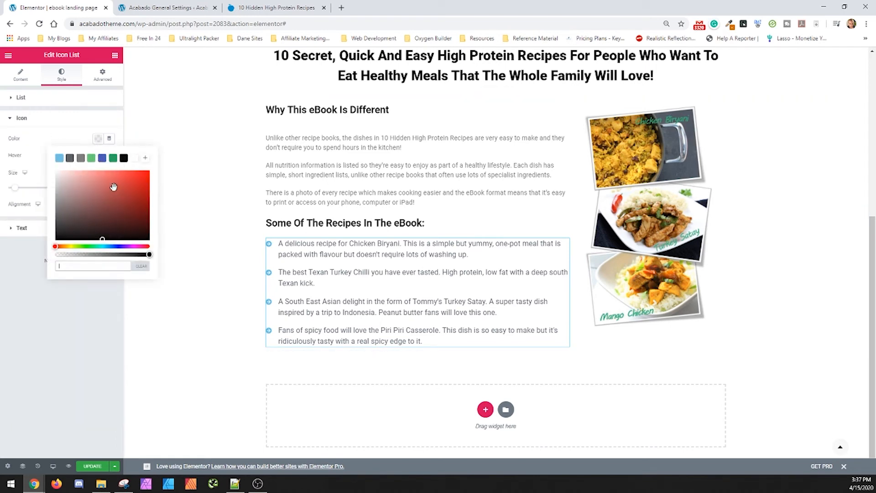
{"action": "left_click", "coordinate": [276, 7]}
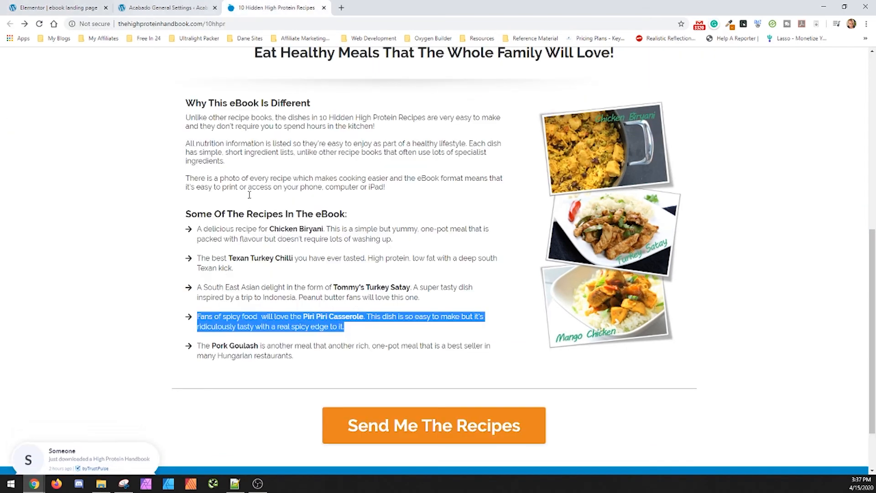
{"action": "left_click", "coordinate": [55, 8]}
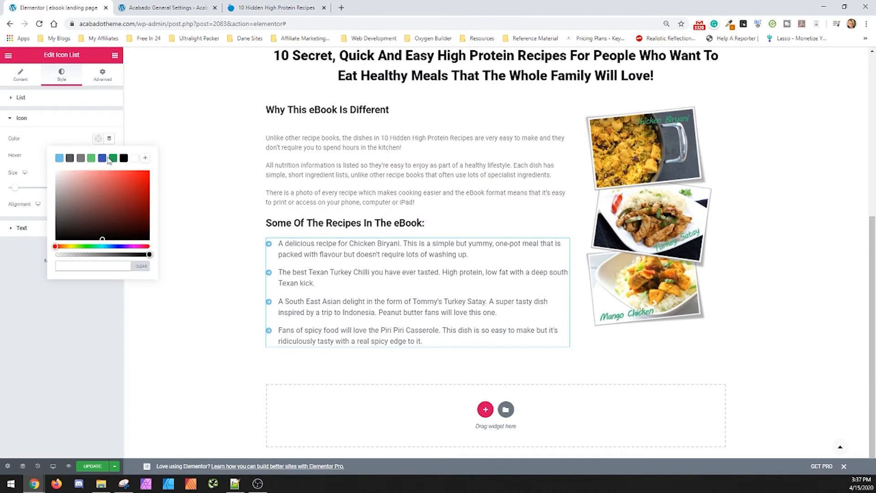
{"action": "left_click", "coordinate": [65, 246]}
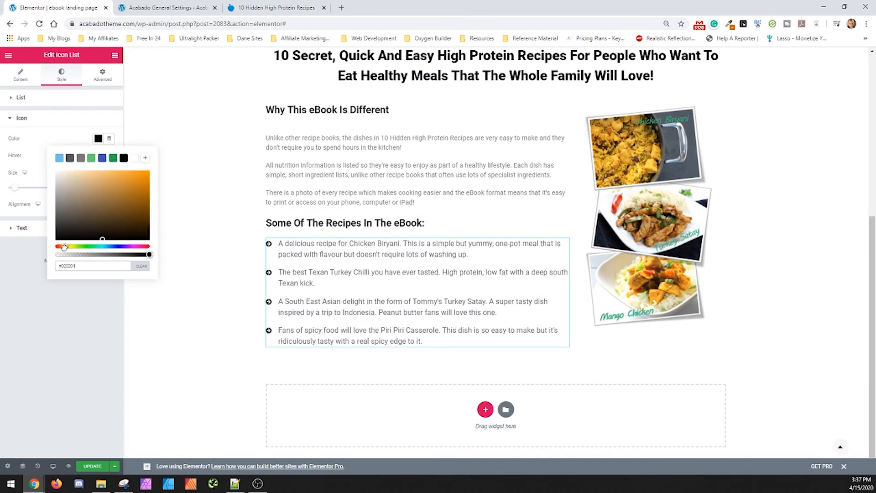
{"action": "left_click_drag", "start_coordinate": [64, 246], "coordinate": [63, 247]}
{"action": "left_click", "coordinate": [143, 189]}
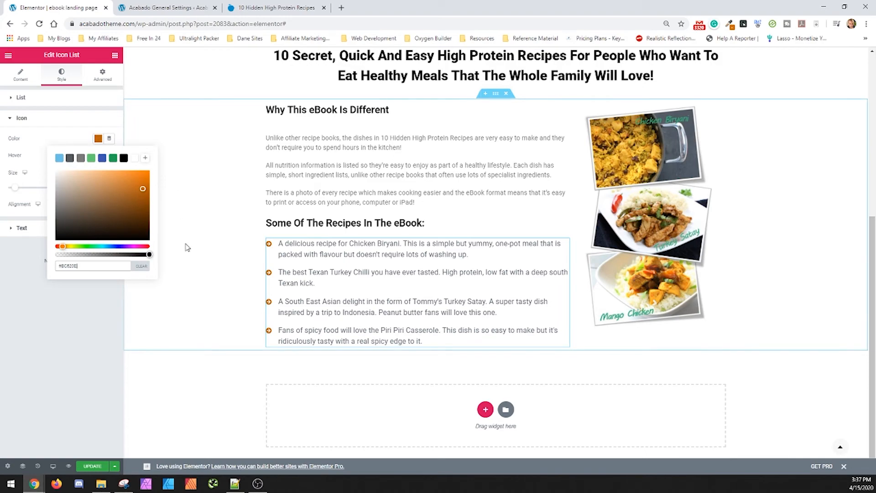
{"action": "left_click_drag", "start_coordinate": [140, 177], "coordinate": [116, 151]}
{"action": "left_click", "coordinate": [108, 119]}
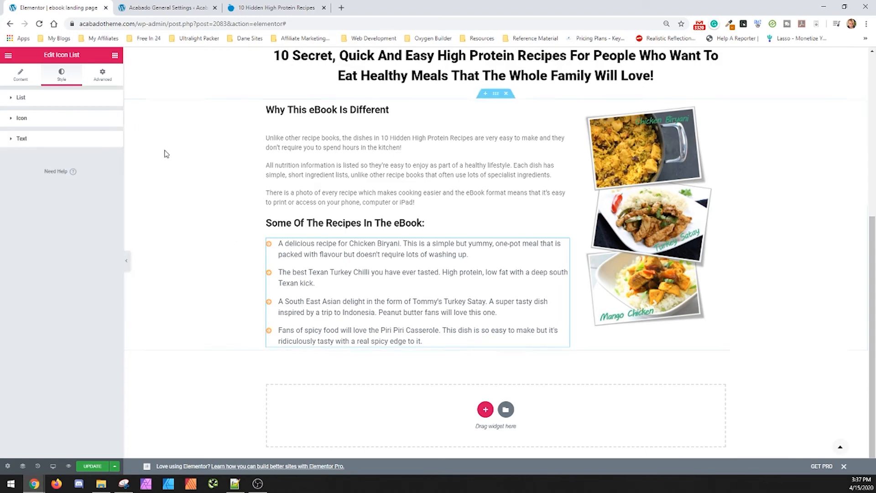
{"action": "left_click", "coordinate": [77, 118]}
{"action": "scroll", "coordinate": [274, 182], "scroll_direction": "up", "scroll_amount": 3}
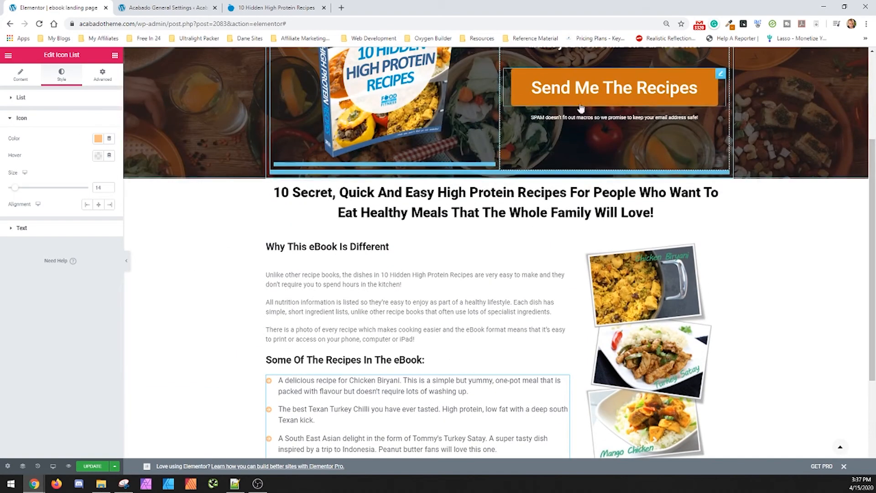
{"action": "scroll", "coordinate": [297, 345], "scroll_direction": "down", "scroll_amount": 3}
Step: Check on the reference page what follows the recipe list in the details section
{"action": "left_click", "coordinate": [276, 8]}
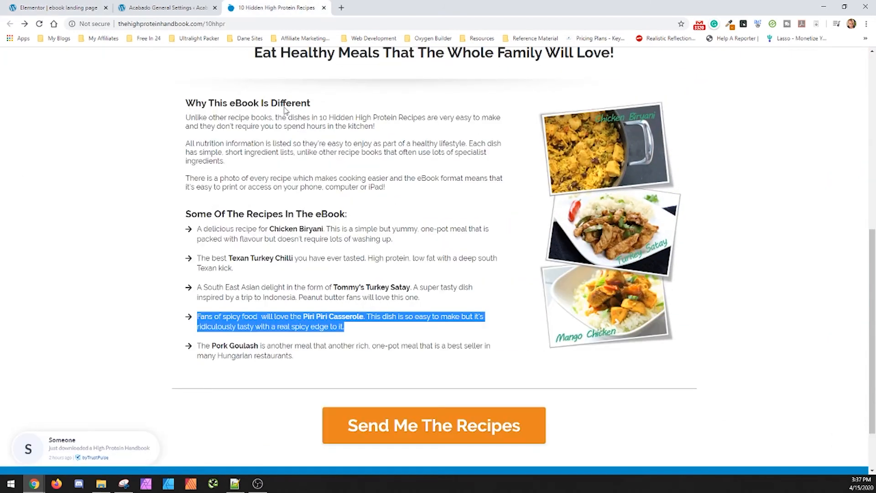
{"action": "scroll", "coordinate": [347, 275], "scroll_direction": "down", "scroll_amount": 1}
{"action": "left_click", "coordinate": [58, 8]}
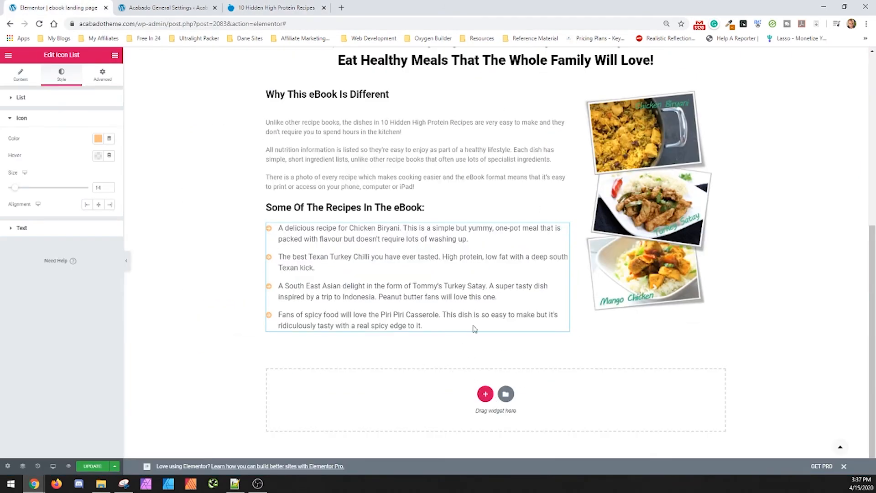
Step: Add a single-column section below the recipe details section and place a Divider widget in it
{"action": "left_click", "coordinate": [485, 394]}
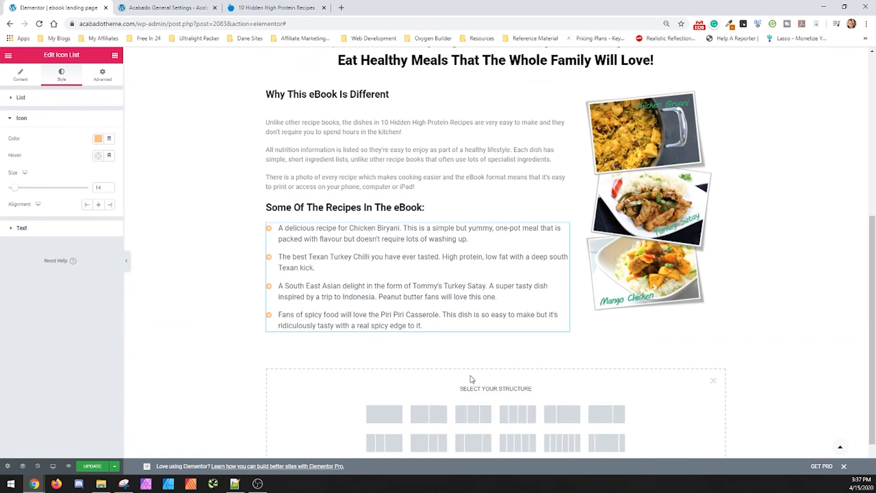
{"action": "left_click", "coordinate": [383, 413]}
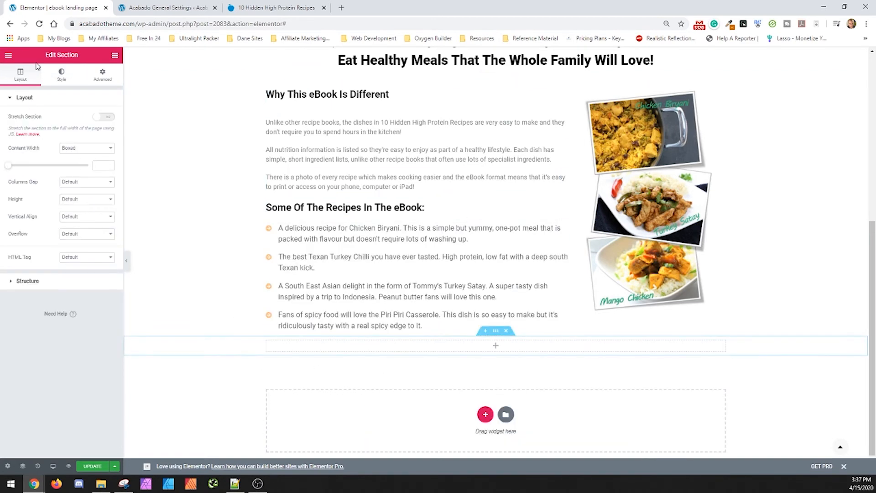
{"action": "left_click", "coordinate": [115, 55]}
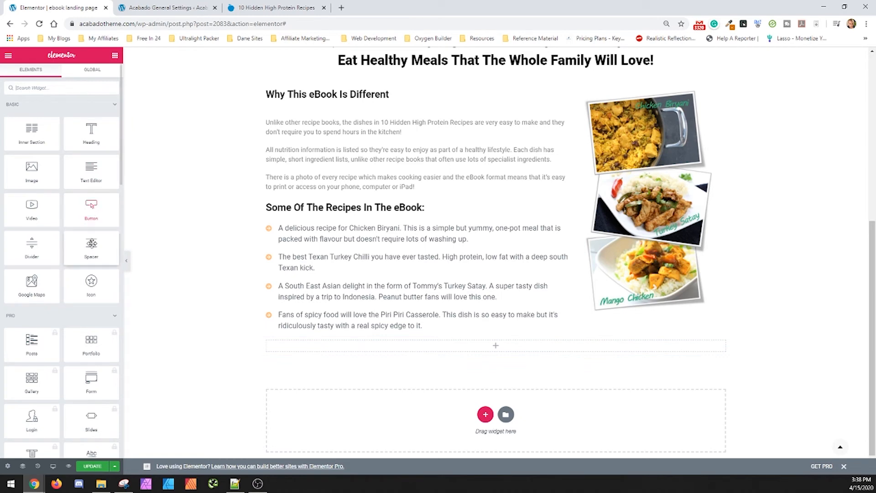
{"action": "left_click_drag", "start_coordinate": [31, 246], "coordinate": [401, 345]}
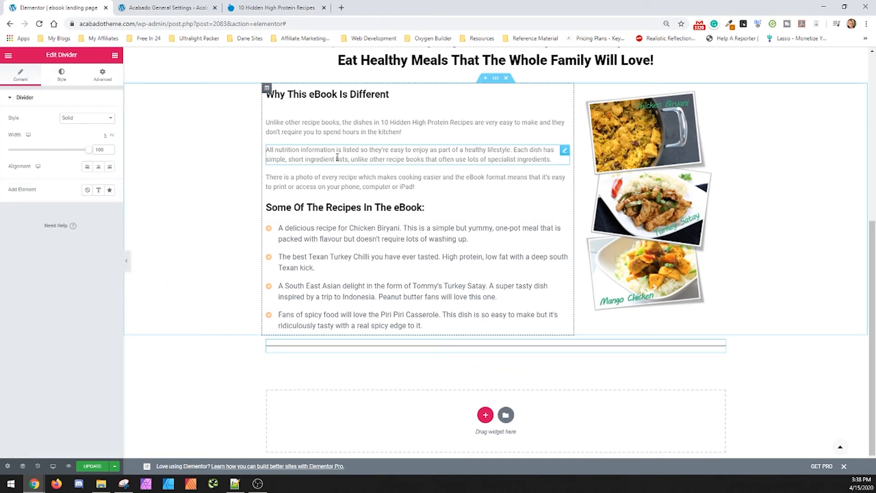
Step: Add another single-column section below the divider and check on the reference page which element follows the dividing line
{"action": "left_click", "coordinate": [292, 155]}
{"action": "left_click", "coordinate": [485, 422]}
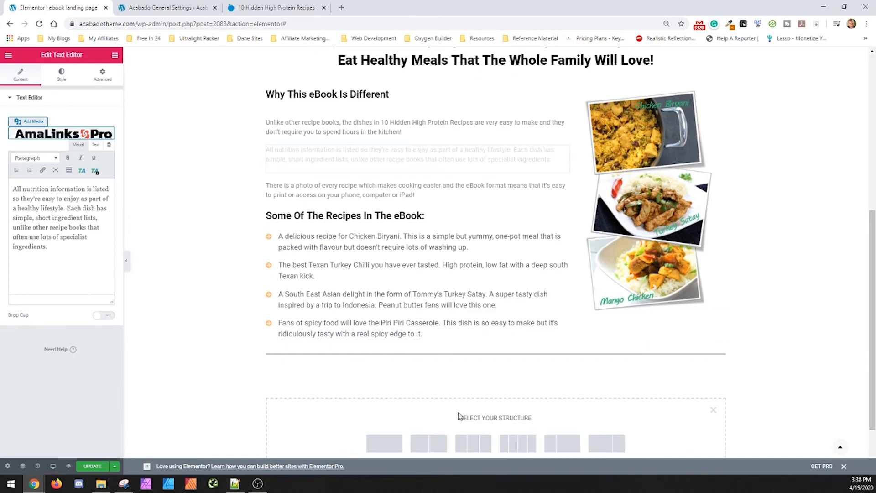
{"action": "left_click", "coordinate": [392, 427]}
{"action": "left_click", "coordinate": [277, 7]}
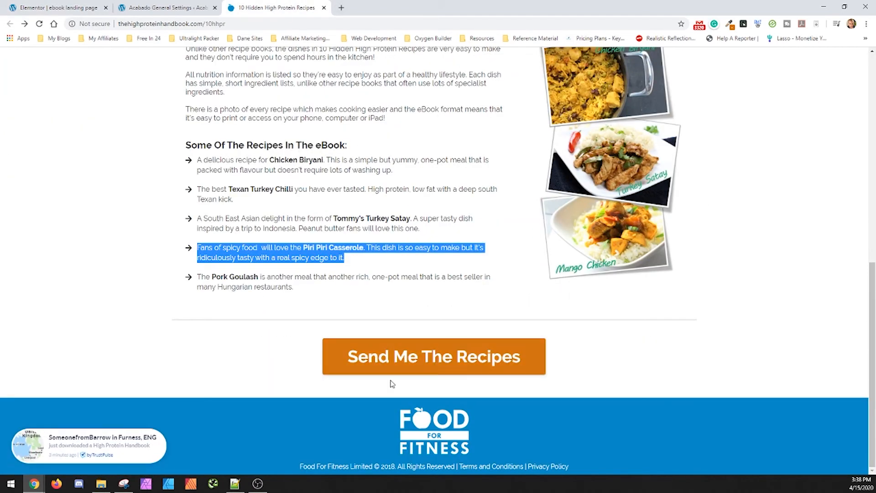
{"action": "left_click", "coordinate": [58, 7]}
Step: Duplicate the hero section's "Send Me The Recipes" button and move the copy beneath the divider
{"action": "scroll", "coordinate": [591, 235], "scroll_direction": "up", "scroll_amount": 5}
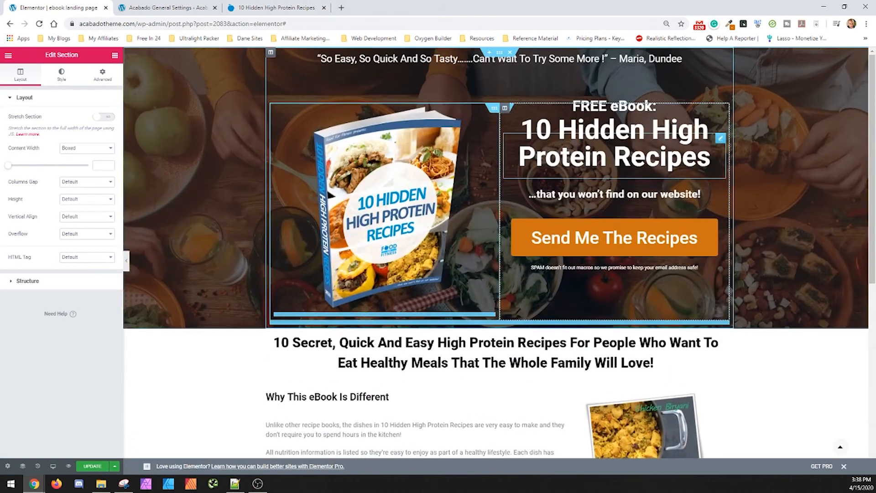
{"action": "left_click", "coordinate": [591, 235]}
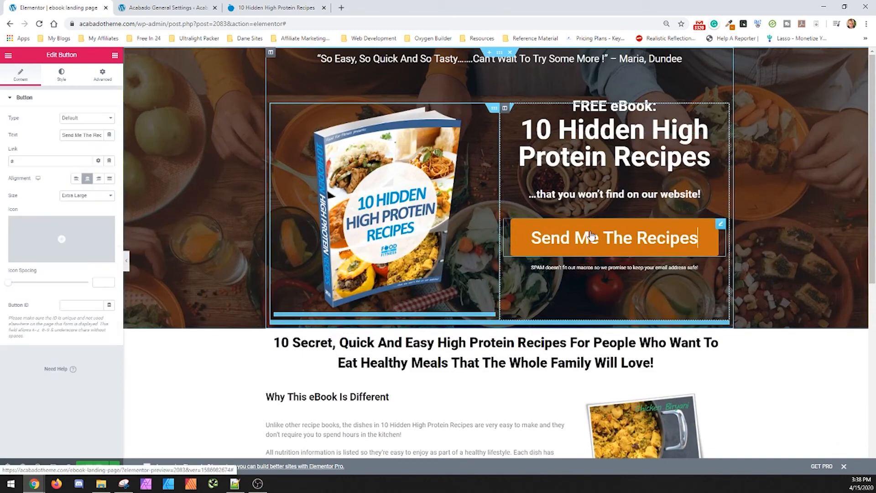
{"action": "right_click", "coordinate": [723, 227]}
{"action": "left_click", "coordinate": [734, 249]}
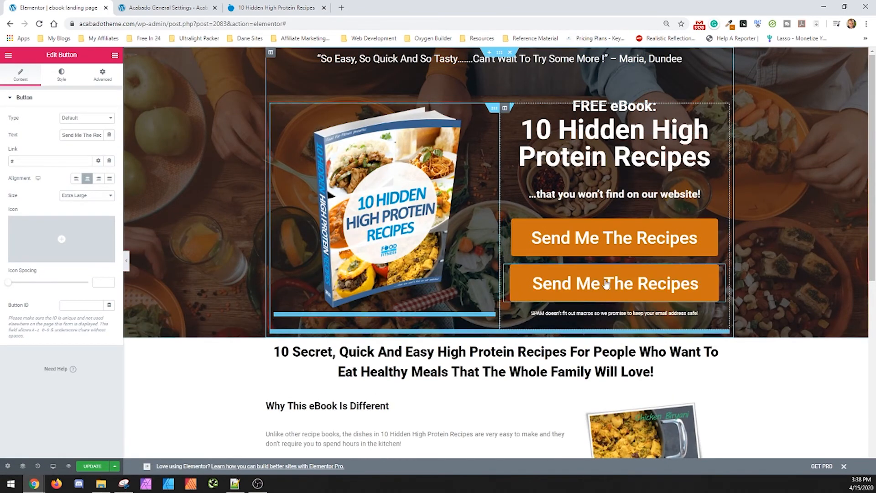
{"action": "left_click_drag", "start_coordinate": [720, 270], "coordinate": [490, 331]}
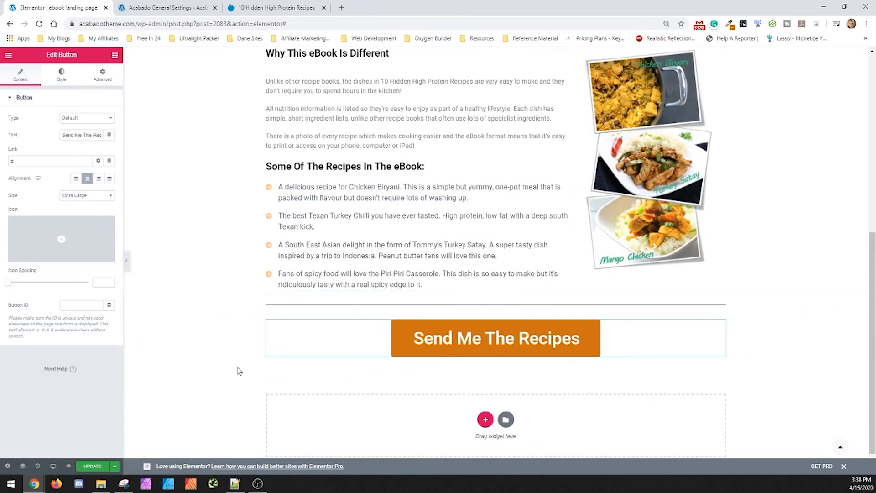
Step: Save the landing page with the Update command and return to its hero section
{"action": "scroll", "coordinate": [214, 361], "scroll_direction": "up", "scroll_amount": 8}
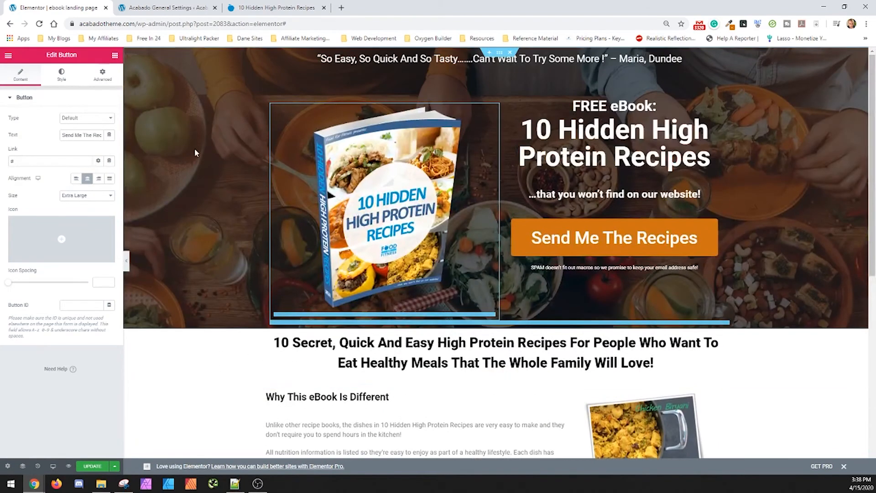
{"action": "left_click", "coordinate": [92, 465]}
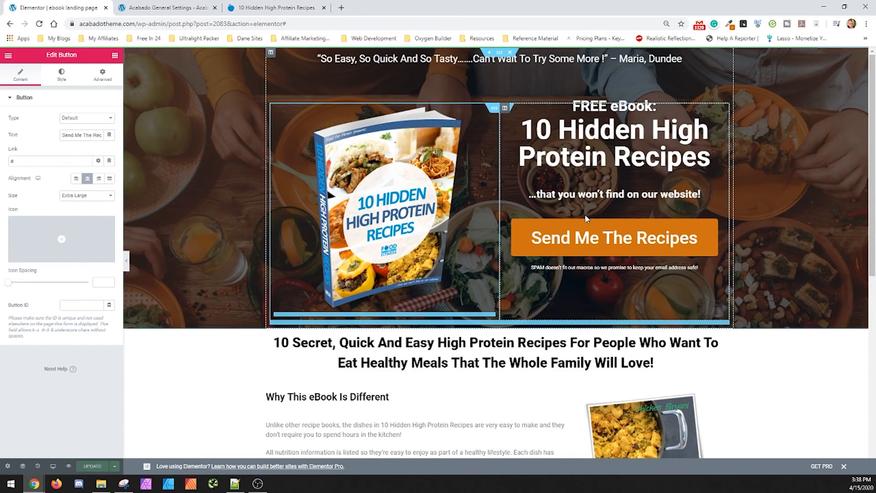
{"action": "scroll", "coordinate": [521, 275], "scroll_direction": "down", "scroll_amount": 1}
{"action": "scroll", "coordinate": [589, 228], "scroll_direction": "up", "scroll_amount": 1}
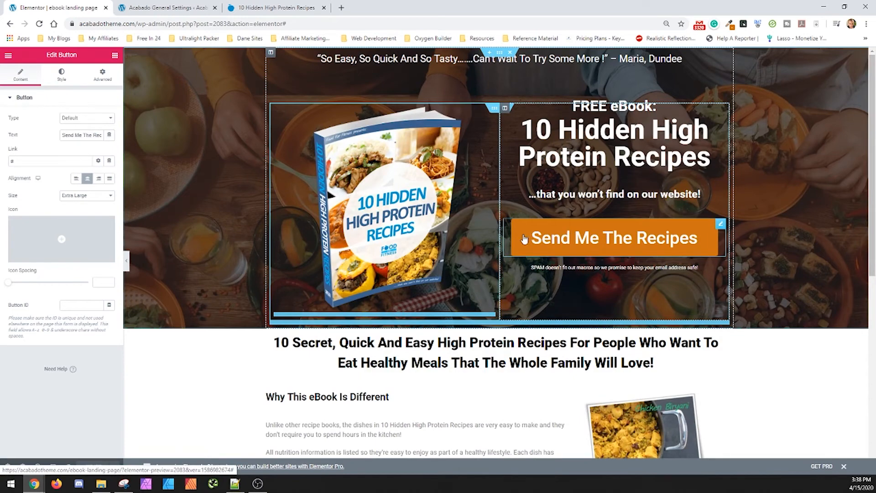
Step: Examine on the reference page the opt-in popup opened by the "Send Me The Recipes" button, and close it
{"action": "left_click", "coordinate": [262, 7]}
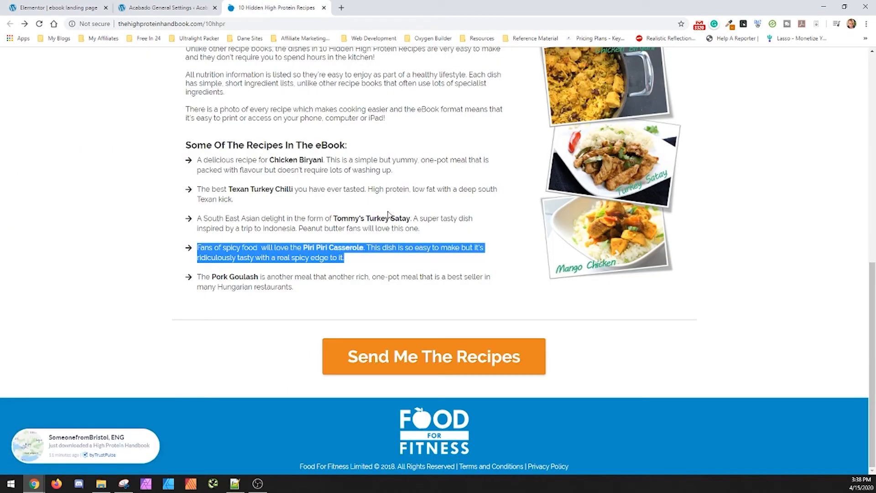
{"action": "left_click", "coordinate": [451, 355]}
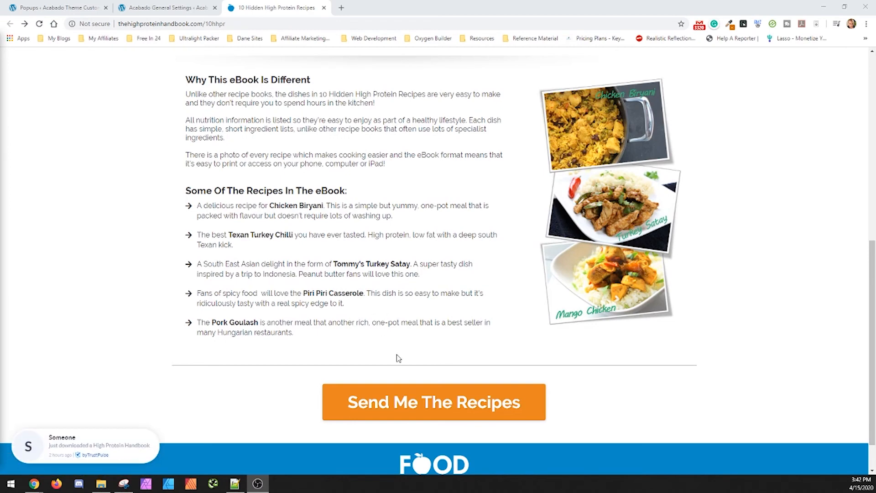
{"action": "left_click", "coordinate": [417, 390]}
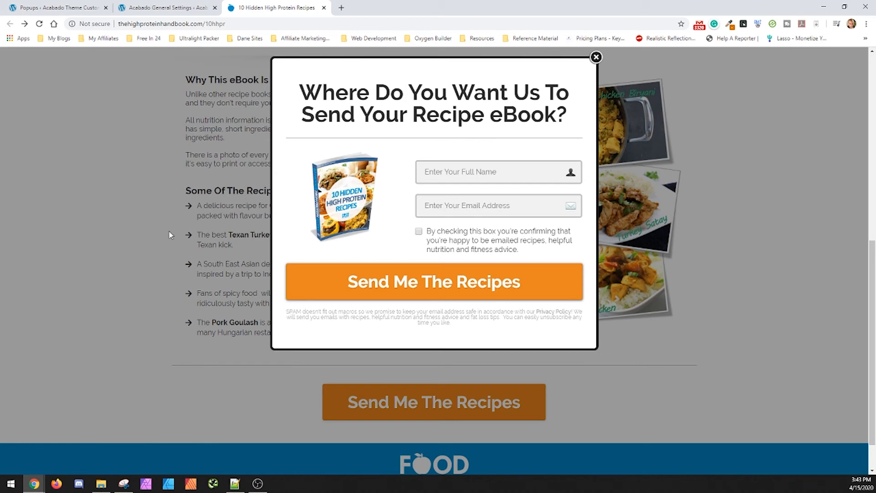
{"action": "left_click", "coordinate": [596, 57]}
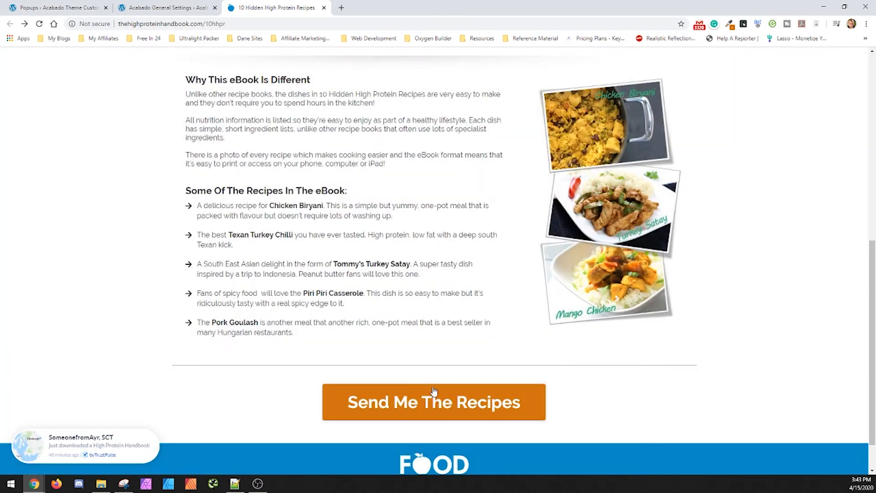
{"action": "scroll", "coordinate": [390, 408], "scroll_direction": "down", "scroll_amount": 1}
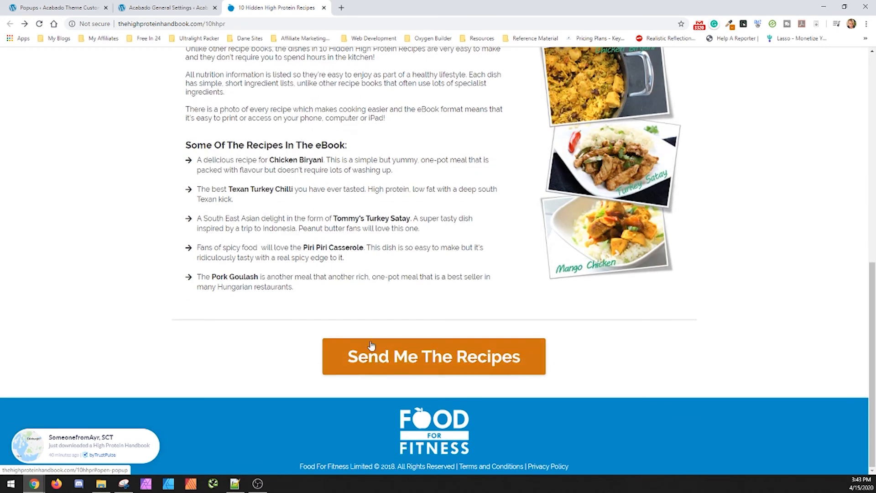
{"action": "left_click", "coordinate": [441, 348]}
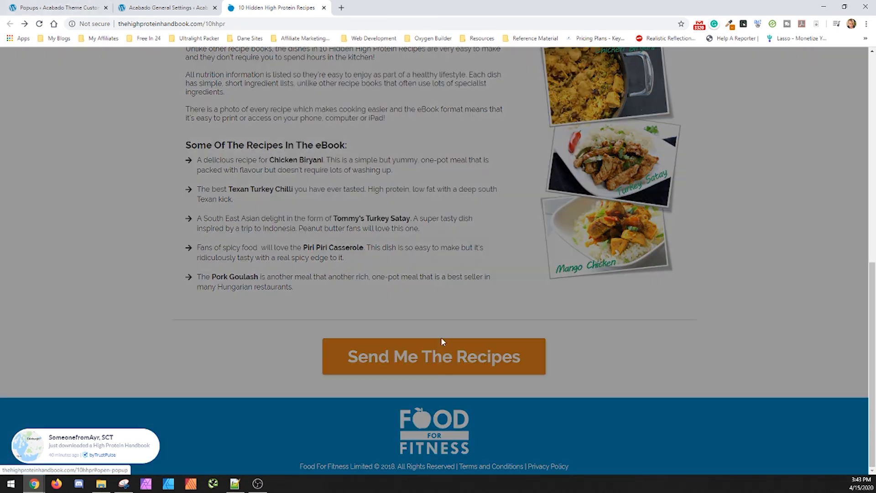
{"action": "left_click", "coordinate": [203, 154]}
{"action": "middle_click", "coordinate": [411, 175]}
{"action": "scroll", "coordinate": [474, 175], "scroll_direction": "up", "scroll_amount": 8}
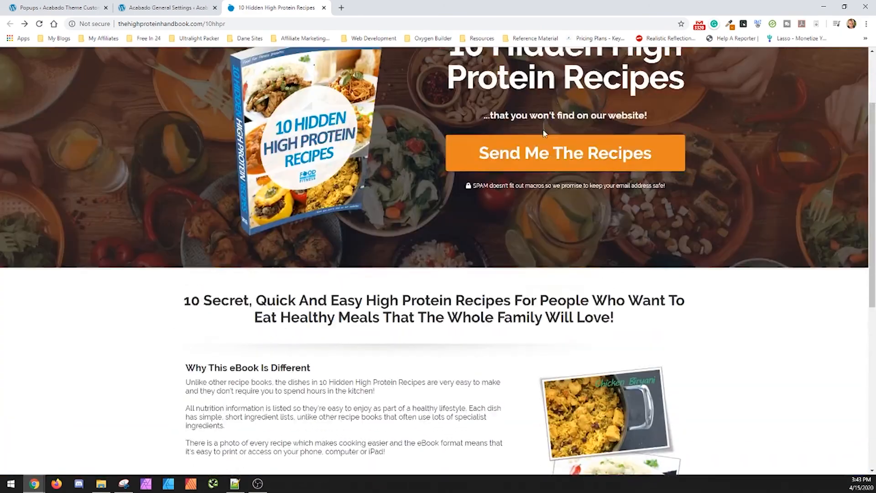
{"action": "scroll", "coordinate": [567, 172], "scroll_direction": "down", "scroll_amount": 8}
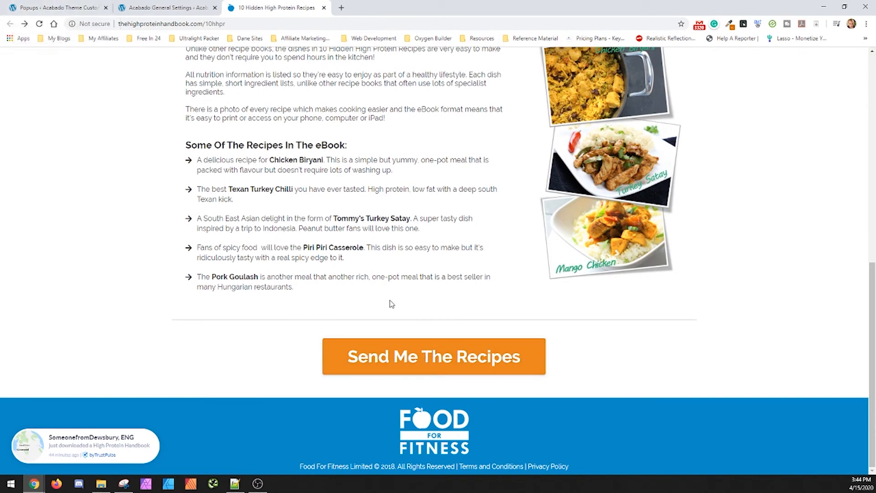
{"action": "left_click", "coordinate": [346, 357]}
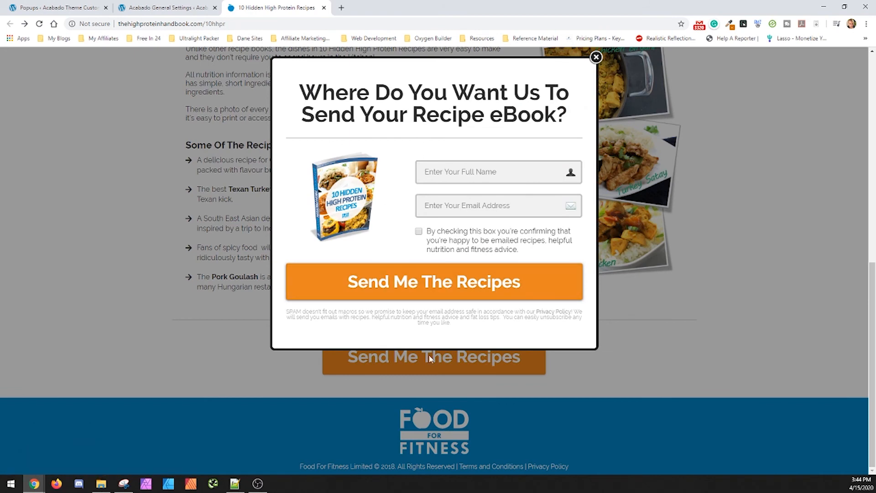
{"action": "left_click", "coordinate": [291, 363]}
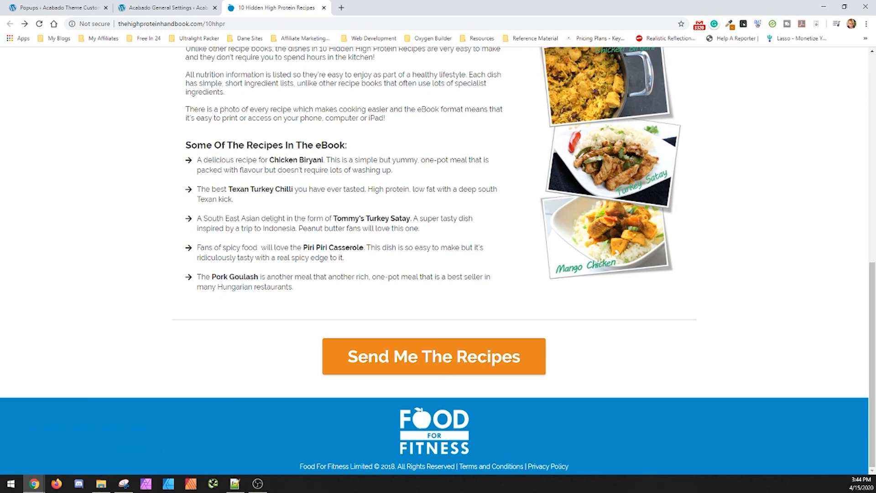
Step: Open the published "ebook landing page" in a new browser tab from the WordPress site's list of pages
{"action": "left_click", "coordinate": [76, 7]}
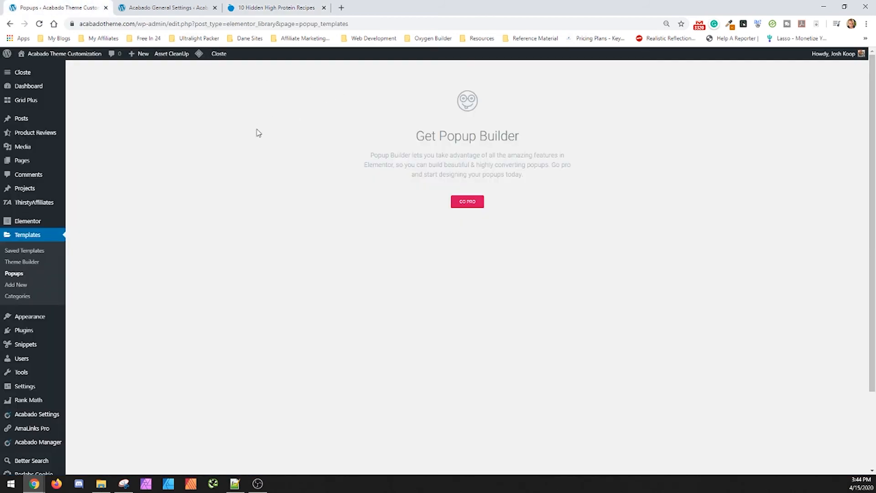
{"action": "mouse_move", "coordinate": [66, 63]}
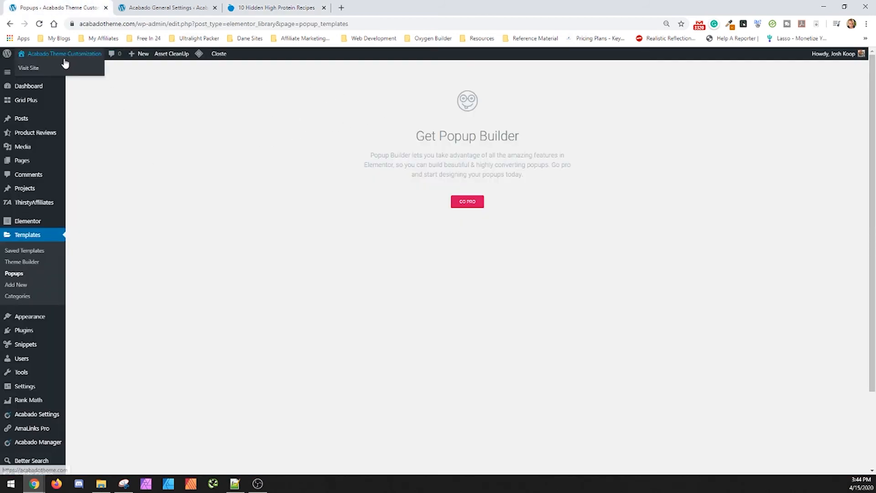
{"action": "left_click", "coordinate": [33, 164]}
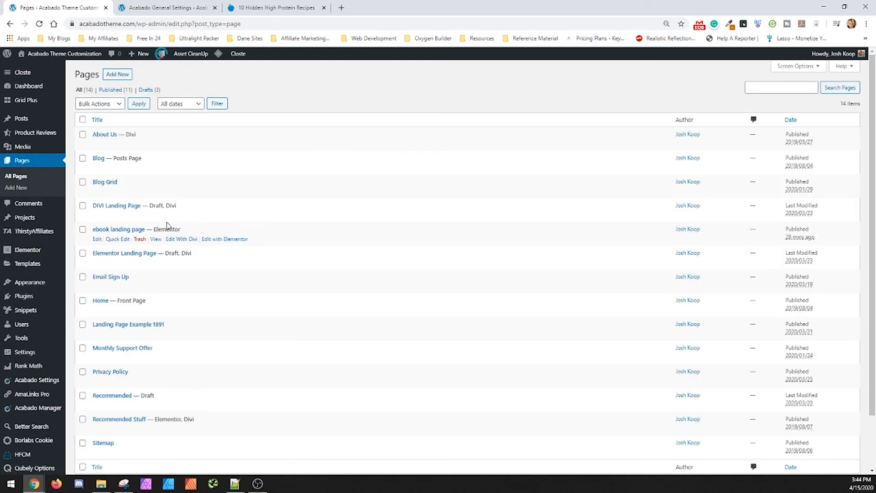
{"action": "right_click", "coordinate": [156, 239]}
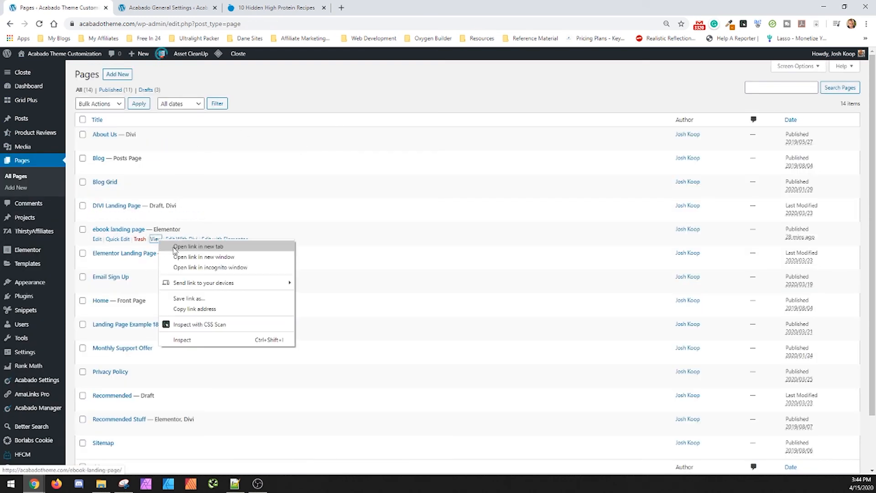
{"action": "left_click", "coordinate": [175, 247]}
{"action": "key", "text": "ctrl+Tab"}
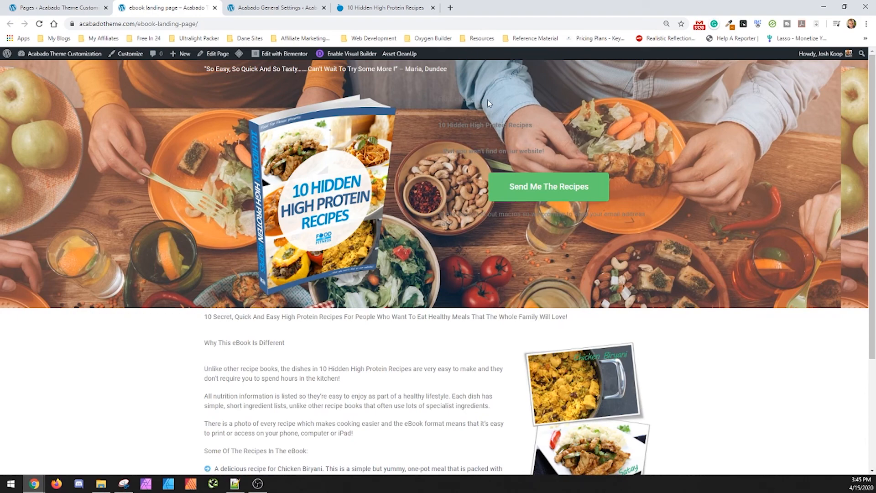
Step: Review the live landing page's styling from hero to final button, and inspect the code of the SPAM notice paragraph in the developer tools
{"action": "scroll", "coordinate": [440, 287], "scroll_direction": "down", "scroll_amount": 3}
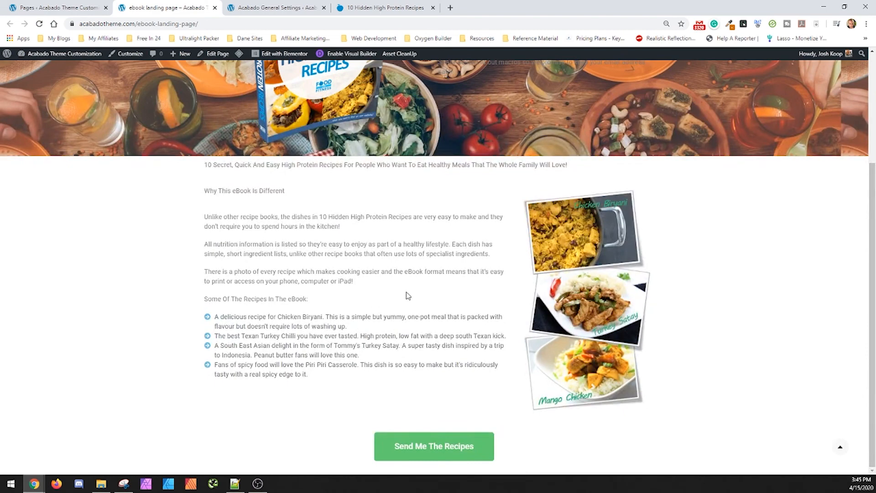
{"action": "scroll", "coordinate": [436, 334], "scroll_direction": "up", "scroll_amount": 3}
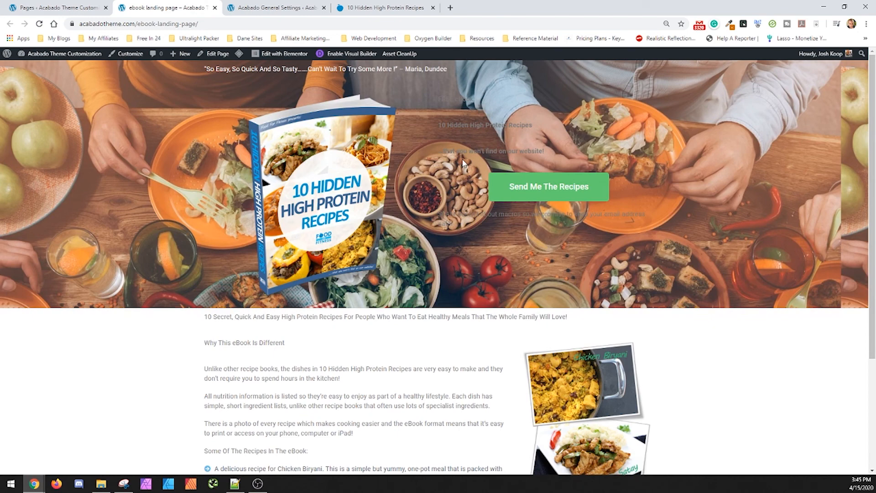
{"action": "scroll", "coordinate": [463, 162], "scroll_direction": "down", "scroll_amount": 3}
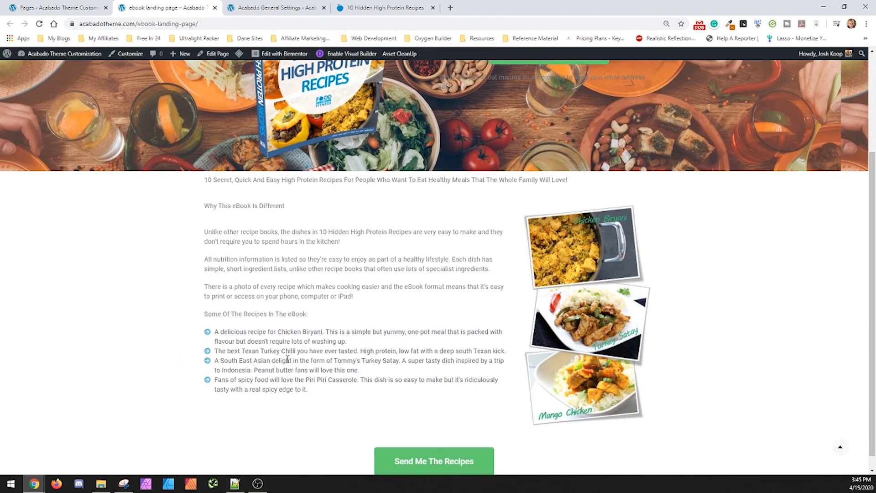
{"action": "scroll", "coordinate": [294, 311], "scroll_direction": "up", "scroll_amount": 3}
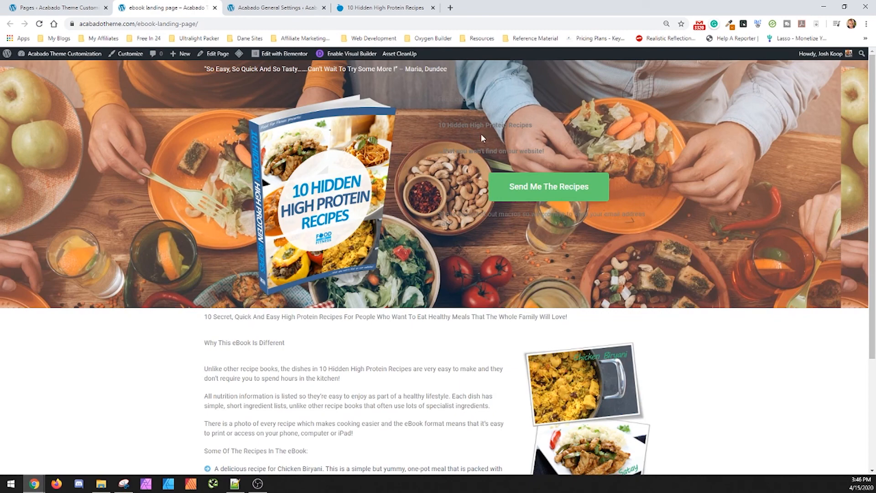
{"action": "right_click", "coordinate": [470, 214]}
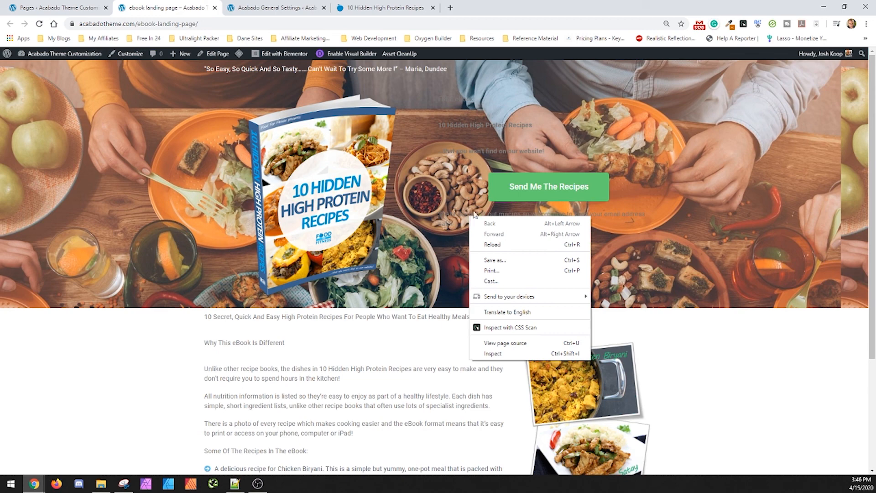
{"action": "left_click", "coordinate": [493, 353]}
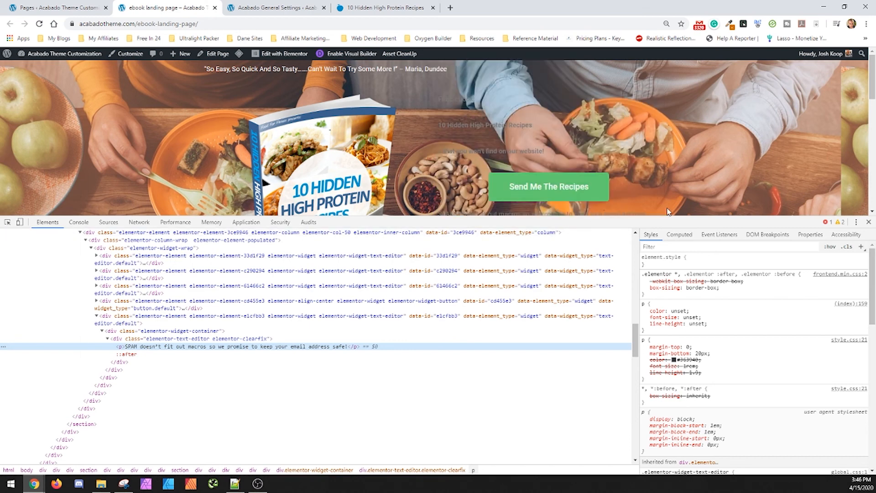
{"action": "left_click", "coordinate": [868, 222]}
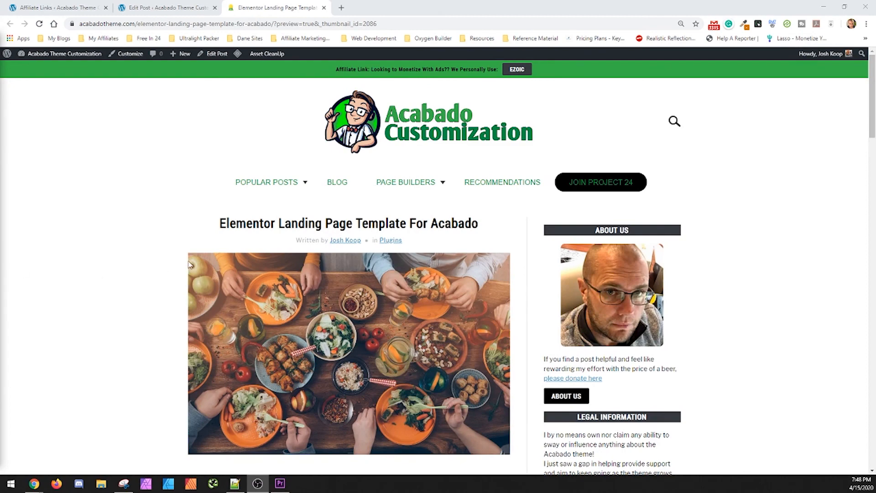
Step: Read through the Elementor landing page template post and open its "Example Landing Page" link in a new browser tab
{"action": "scroll", "coordinate": [156, 228], "scroll_direction": "down", "scroll_amount": 4}
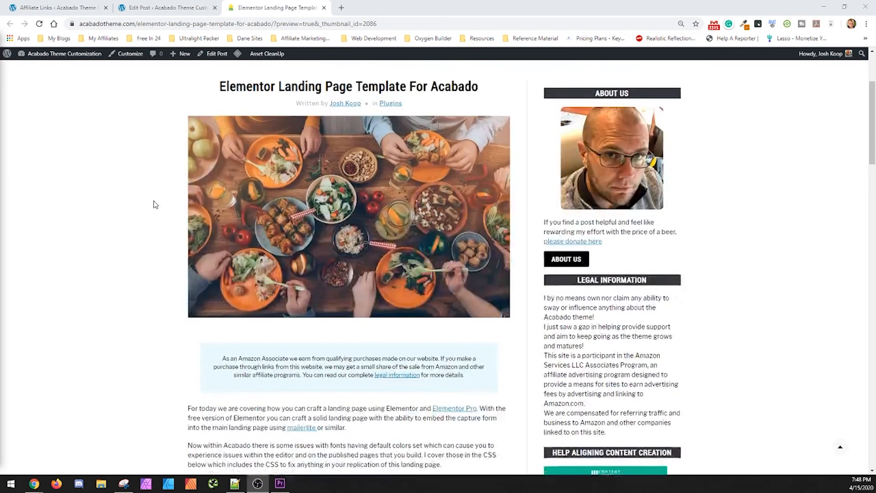
{"action": "scroll", "coordinate": [164, 212], "scroll_direction": "down", "scroll_amount": 6}
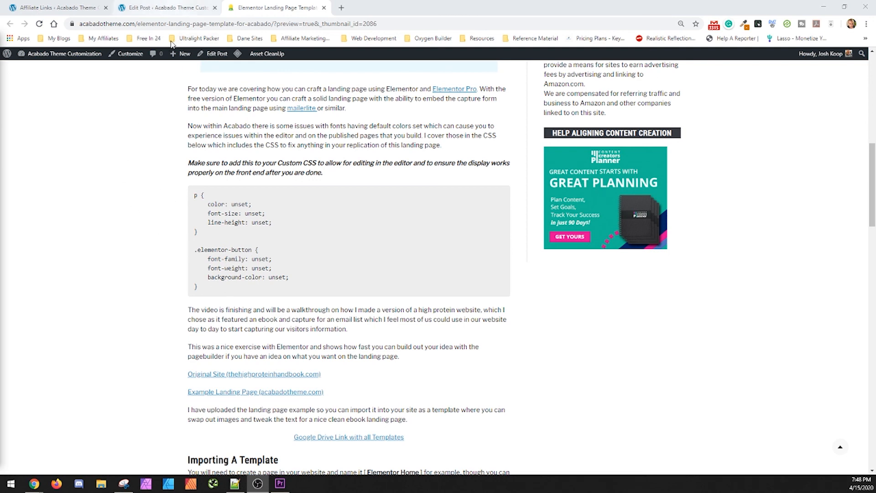
{"action": "scroll", "coordinate": [179, 151], "scroll_direction": "down", "scroll_amount": 1}
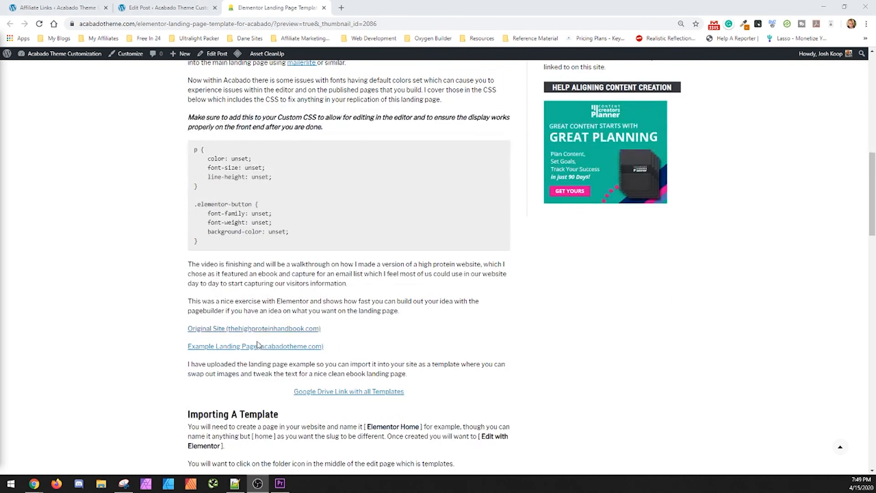
{"action": "right_click", "coordinate": [227, 346]}
{"action": "left_click", "coordinate": [263, 352]}
{"action": "key", "text": "ctrl+Tab"}
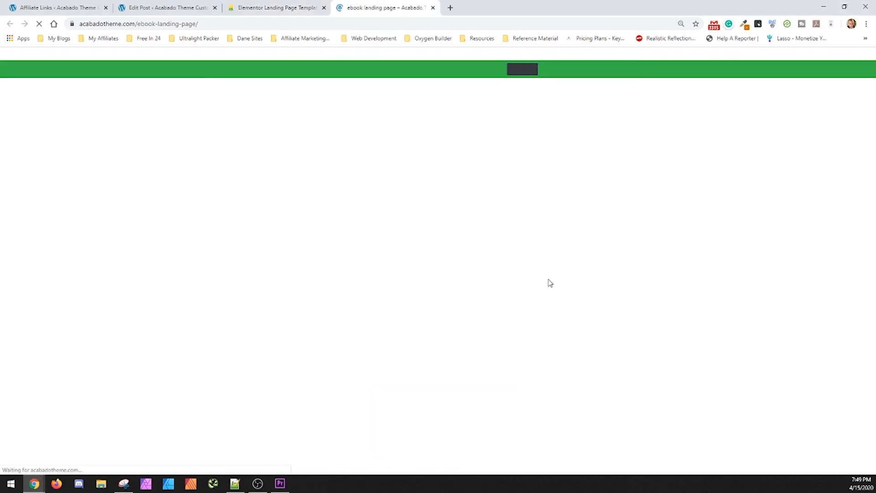
{"action": "scroll", "coordinate": [508, 171], "scroll_direction": "down", "scroll_amount": 5}
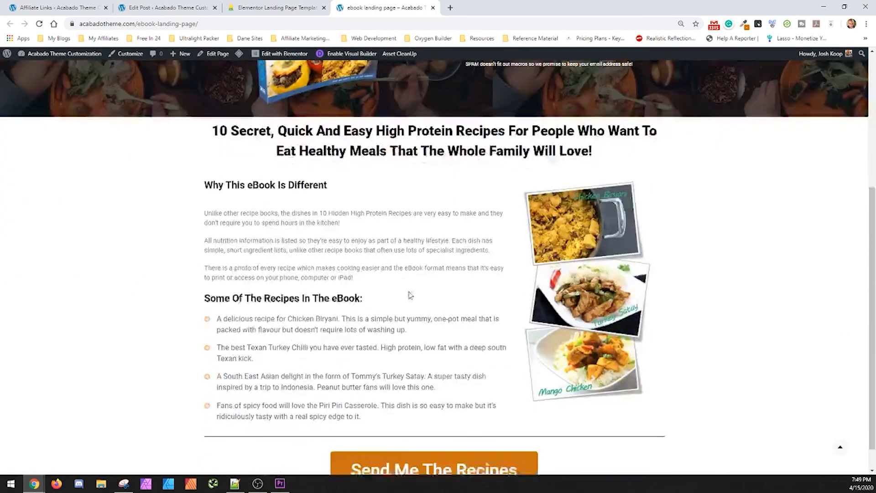
Step: Return to the template post and review its custom CSS snippet for paragraphs and Elementor buttons, up to the post title
{"action": "left_click", "coordinate": [300, 6]}
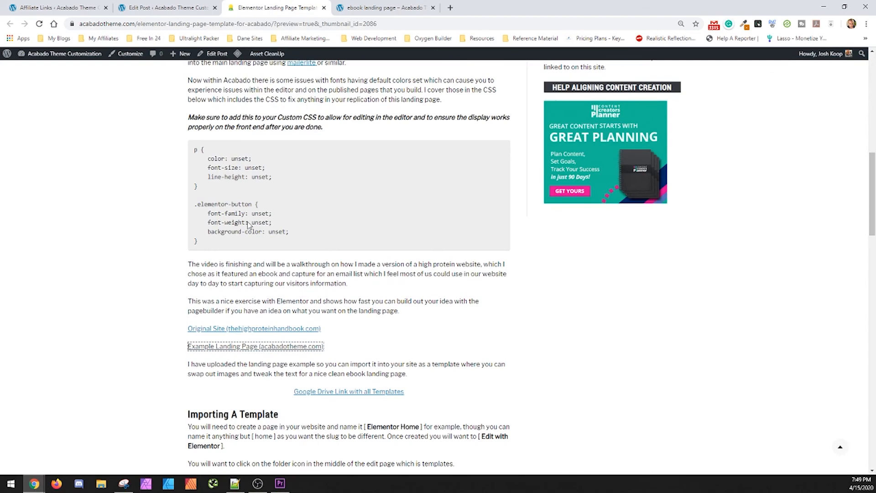
{"action": "scroll", "coordinate": [245, 234], "scroll_direction": "up", "scroll_amount": 2}
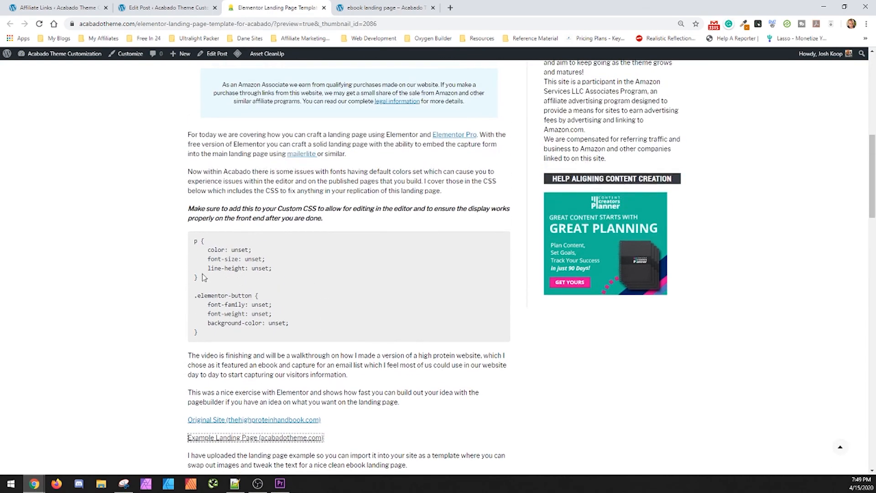
{"action": "scroll", "coordinate": [253, 223], "scroll_direction": "up", "scroll_amount": 10}
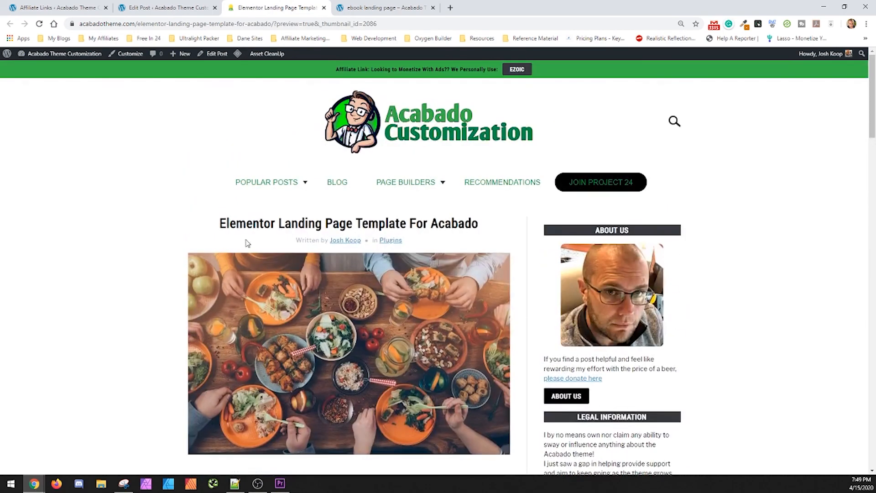
Step: Switch back to the example ebook landing page and examine its layout from the hero section to the closing "Send Me The Recipes" button
{"action": "left_click", "coordinate": [374, 5]}
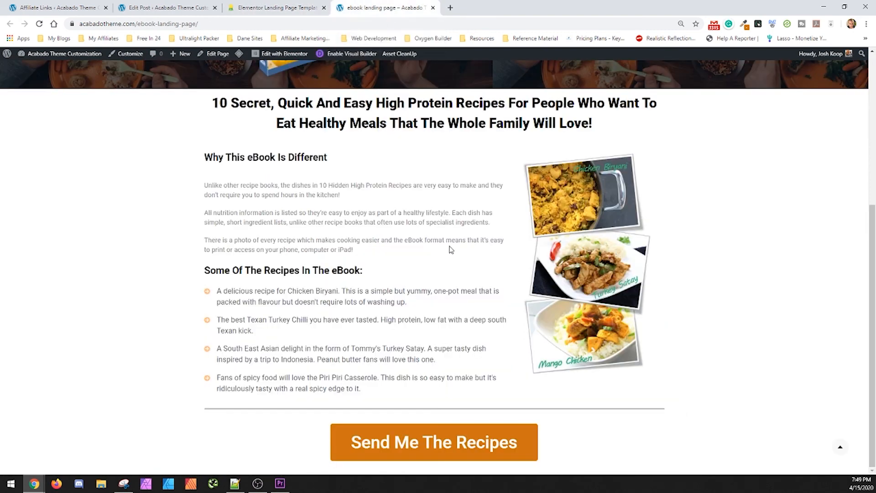
{"action": "scroll", "coordinate": [432, 242], "scroll_direction": "up", "scroll_amount": 5}
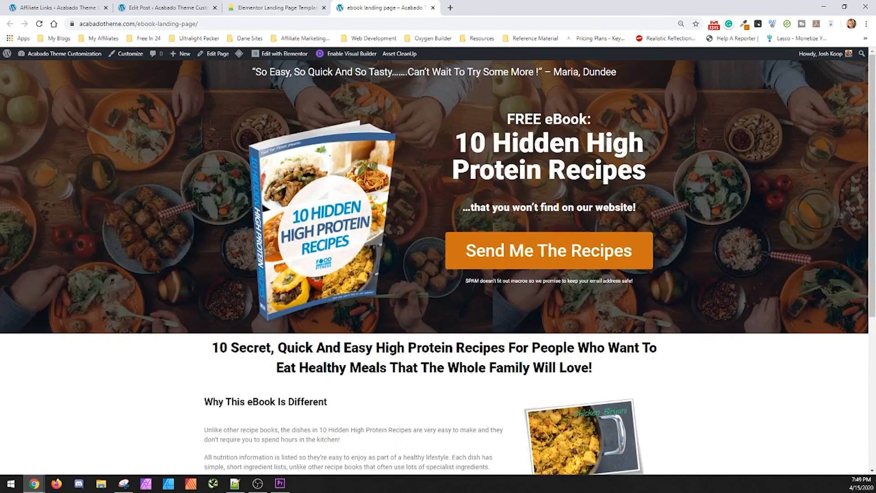
{"action": "scroll", "coordinate": [410, 178], "scroll_direction": "down", "scroll_amount": 5}
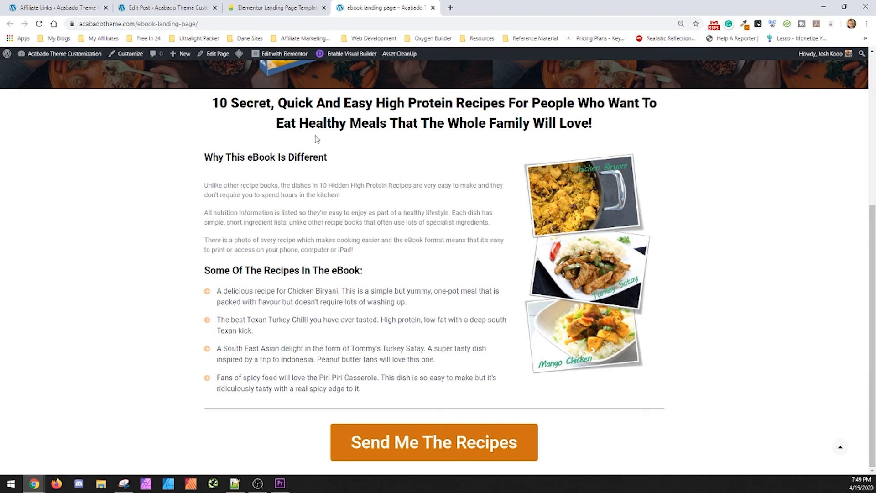
{"action": "scroll", "coordinate": [318, 138], "scroll_direction": "up", "scroll_amount": 4}
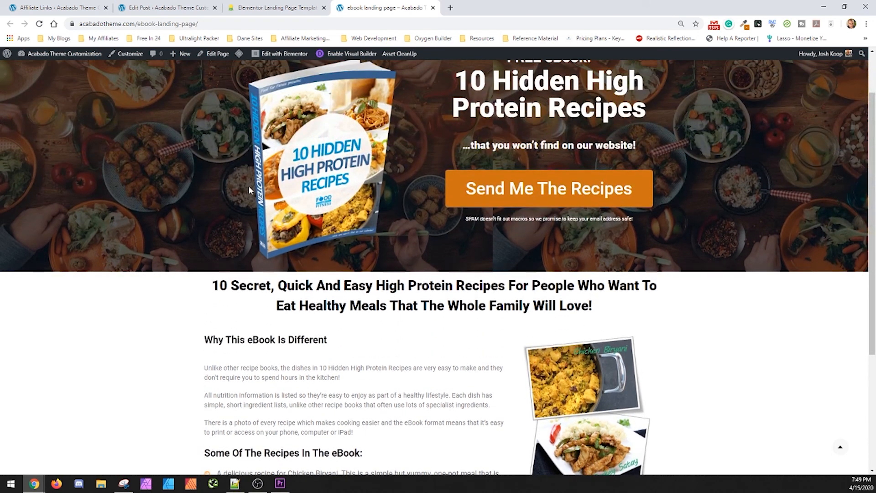
{"action": "scroll", "coordinate": [385, 195], "scroll_direction": "up", "scroll_amount": 1}
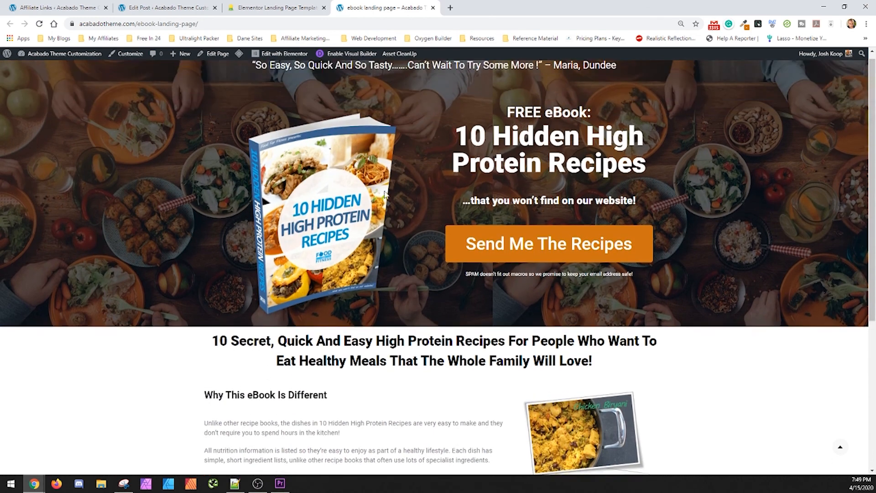
{"action": "scroll", "coordinate": [516, 242], "scroll_direction": "down", "scroll_amount": 1}
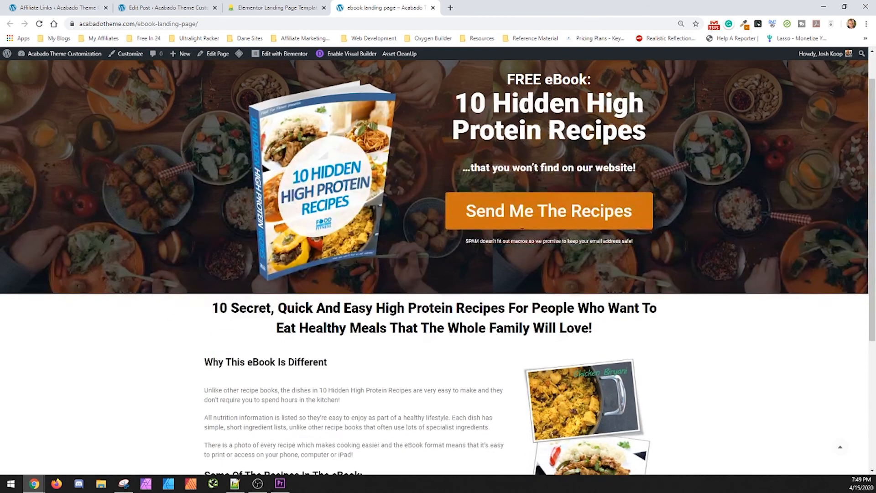
{"action": "scroll", "coordinate": [524, 215], "scroll_direction": "down", "scroll_amount": 4}
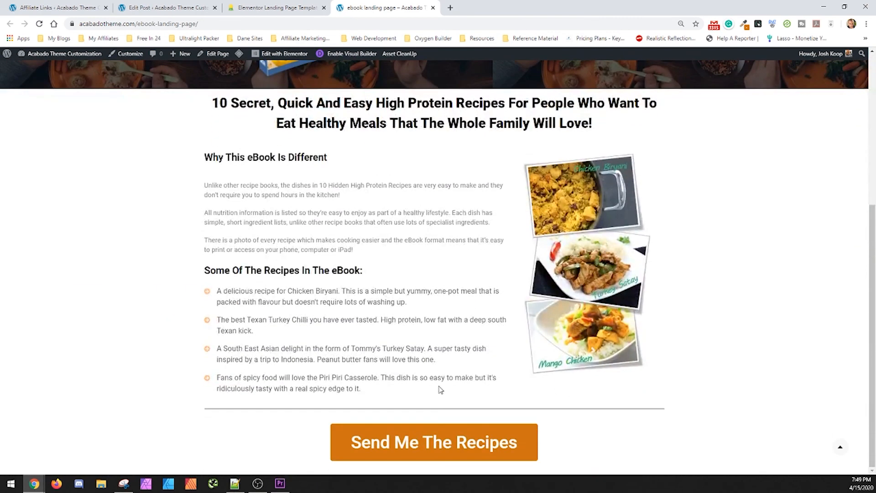